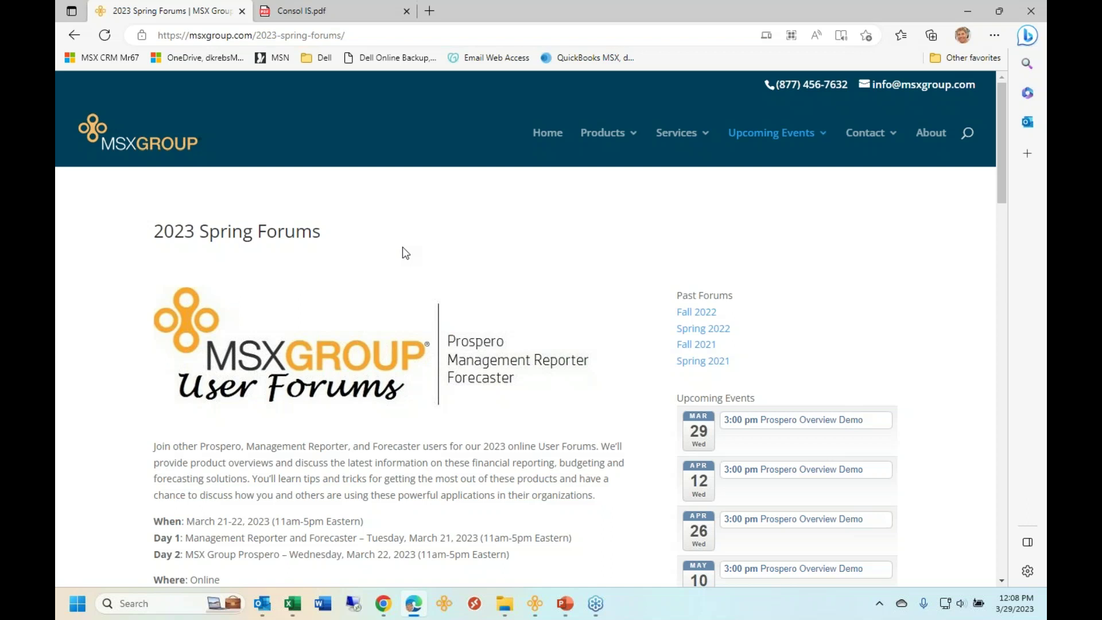
- Highlight the Day 1 and Day 2 session dates on the 2023 Spring Forums page
scroll(402, 247, down, 1)
drag(155, 461, 515, 487)
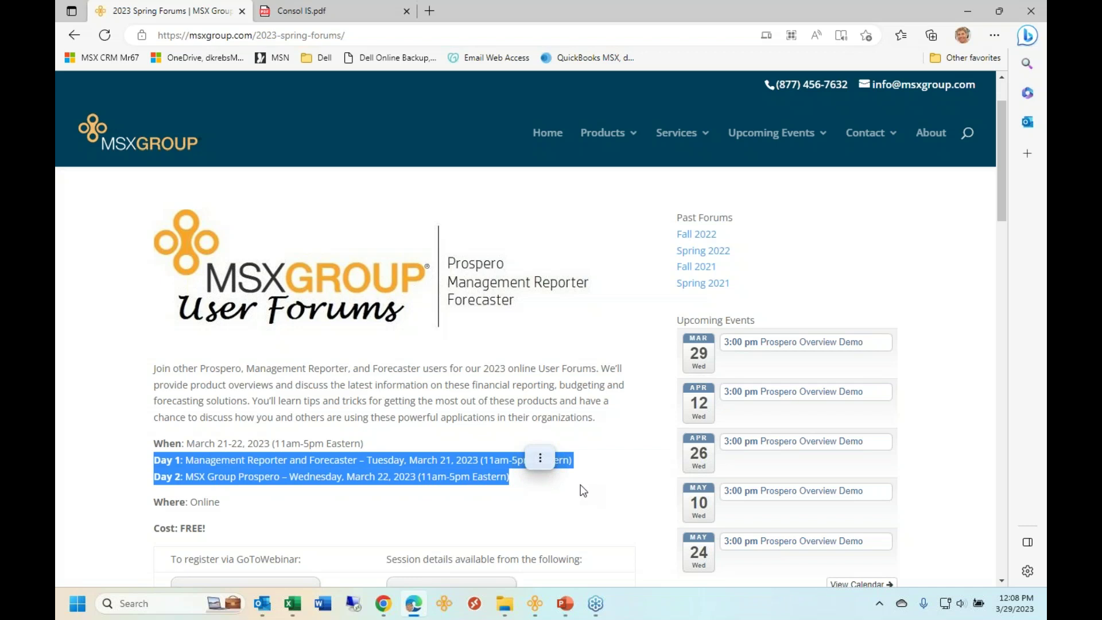
- Switch to the Prospero presentation in PowerPoint and display its second slide
click(561, 603)
scroll(165, 222, up, 3)
scroll(165, 225, up, 2)
click(158, 233)
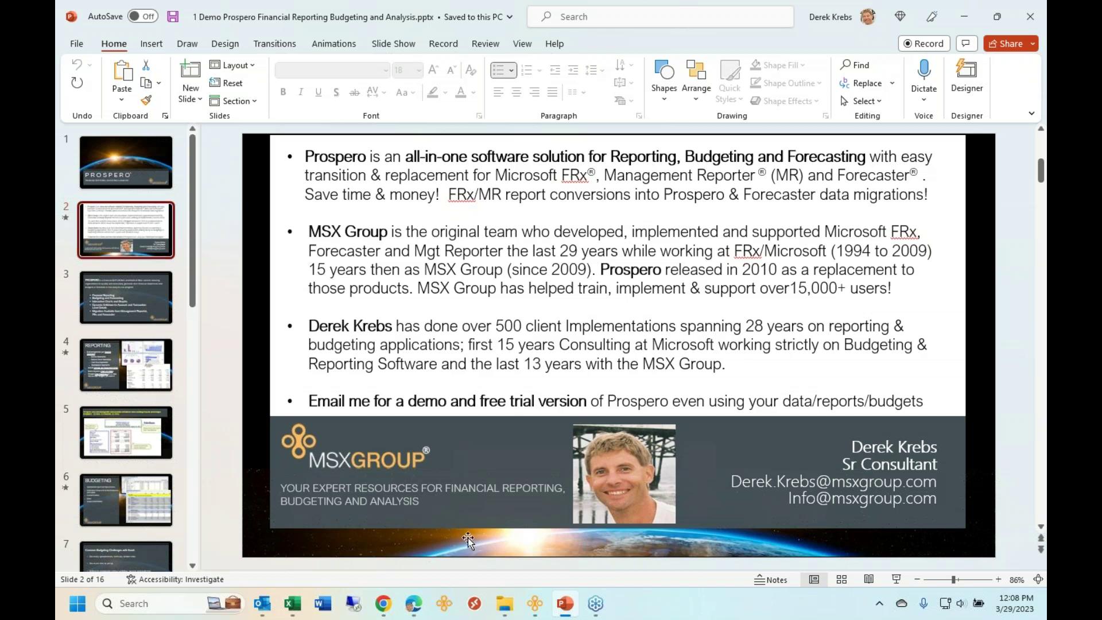
- View the Prospero window with the four tiled reports and charts, and switch to the mgr1 session's Quick Launch page
mouse_move(536, 603)
click(385, 520)
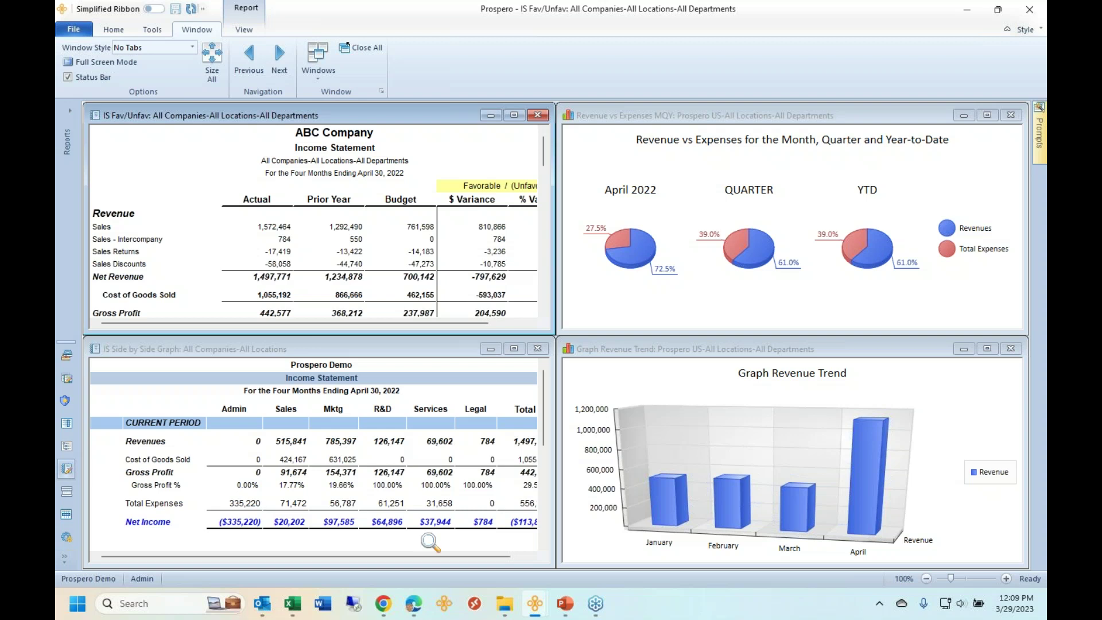
mouse_move(534, 604)
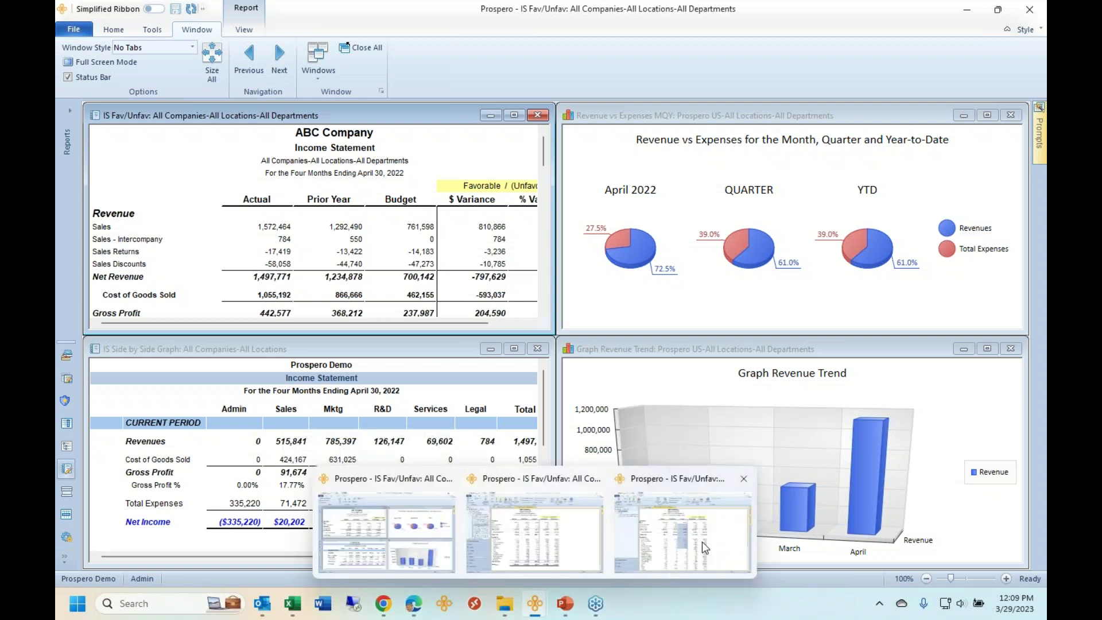
click(706, 547)
click(282, 111)
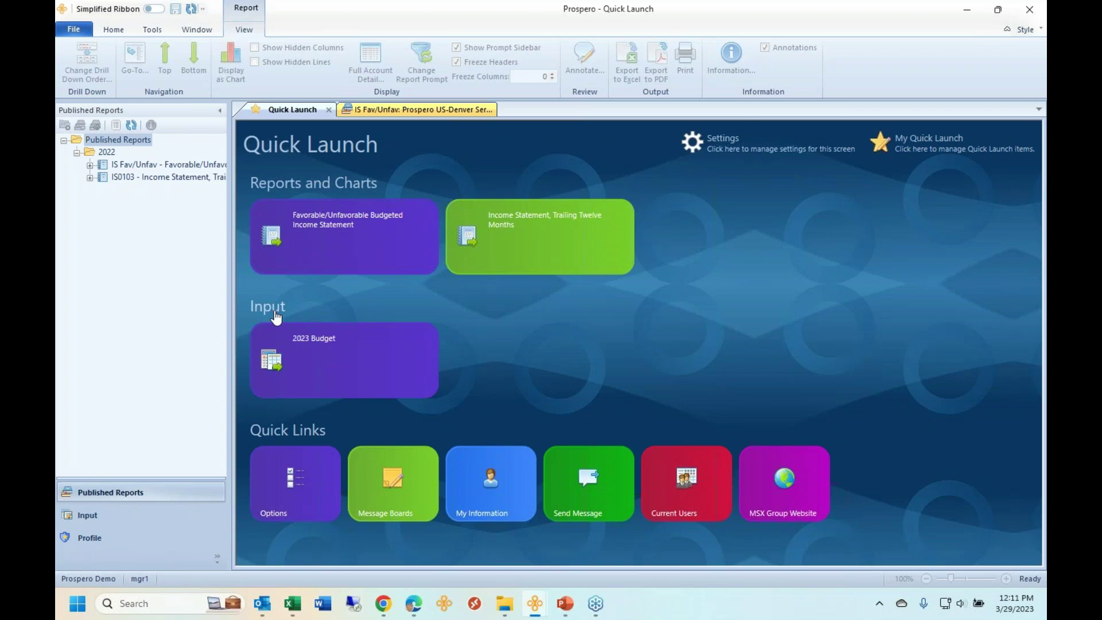
- Start the Favorable/Unfavorable Budgeted Income Statement from Quick Launch and choose Prospero US as its Company
click(311, 253)
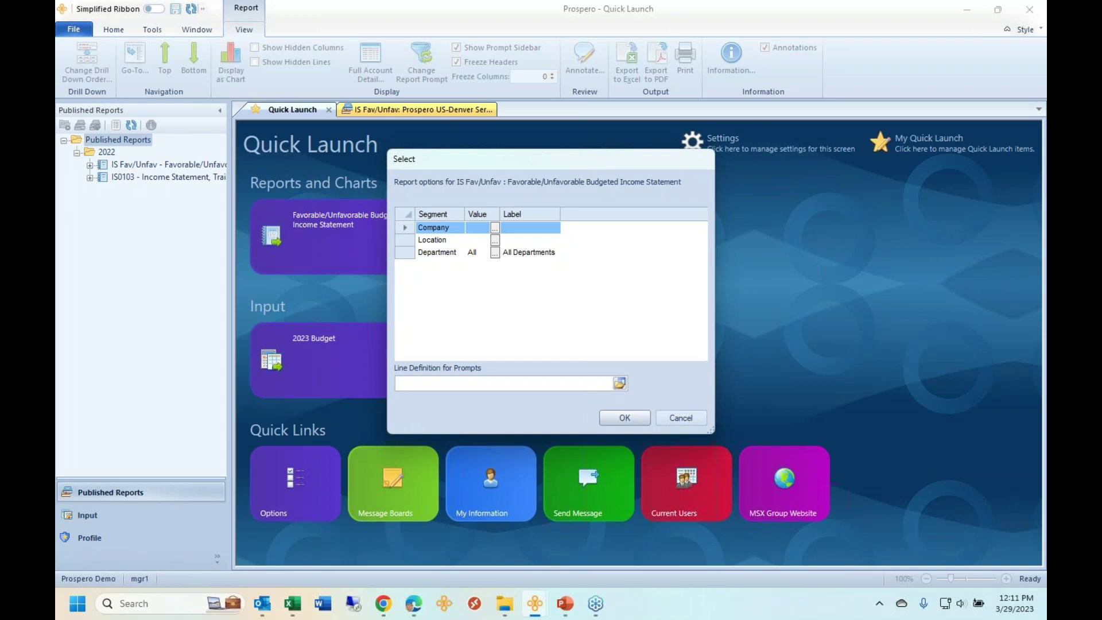
click(495, 228)
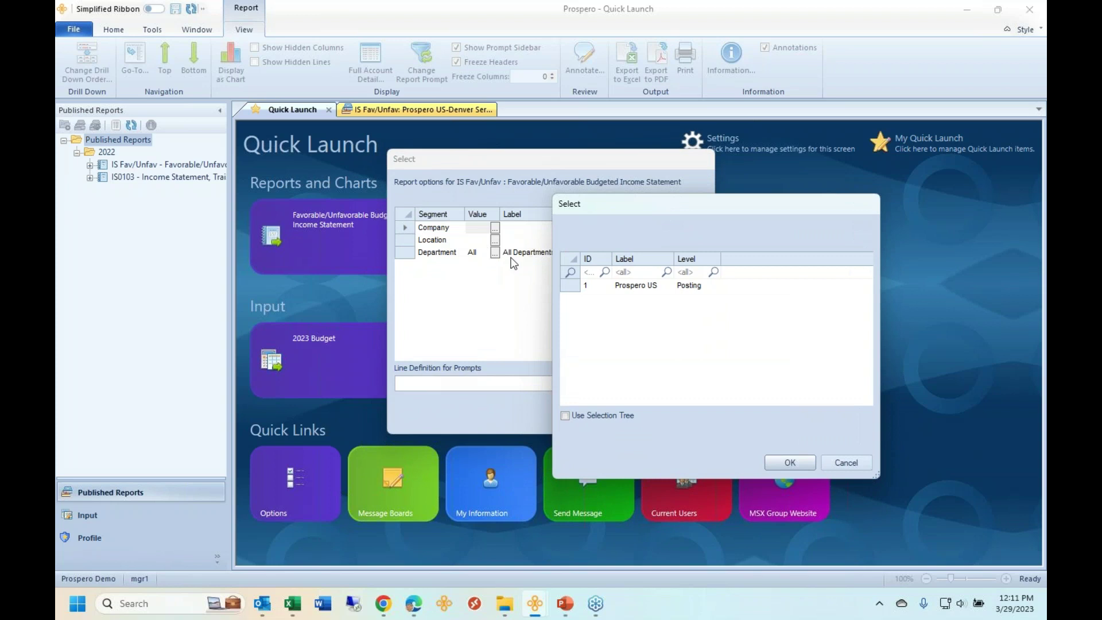
click(581, 286)
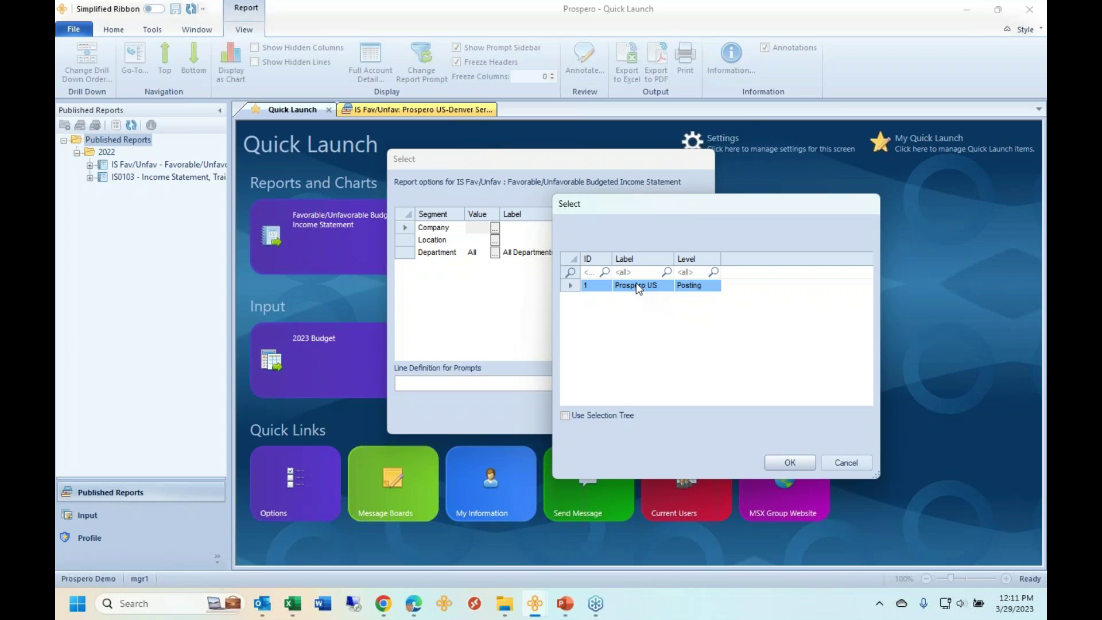
click(790, 464)
- Choose 41000 Denver Services as the report's Location
click(406, 240)
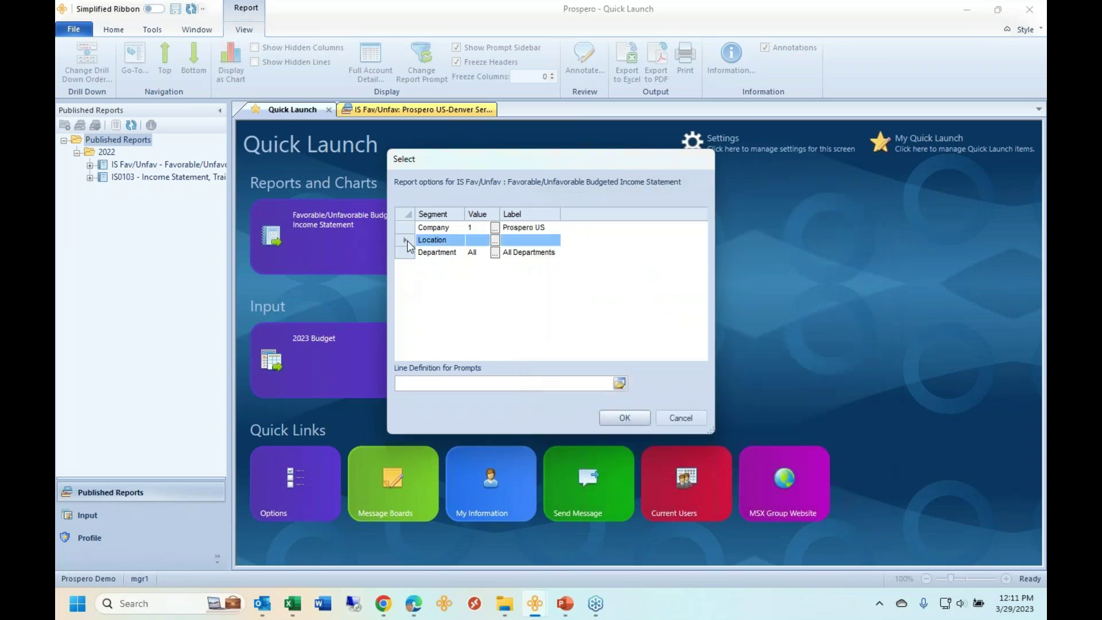
click(495, 240)
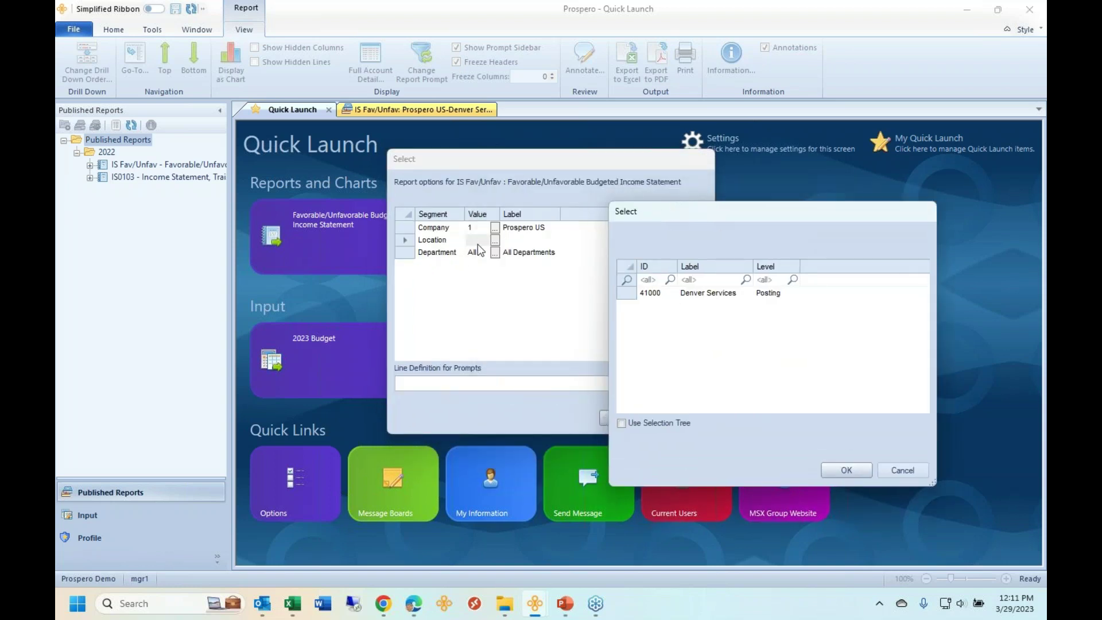
click(625, 294)
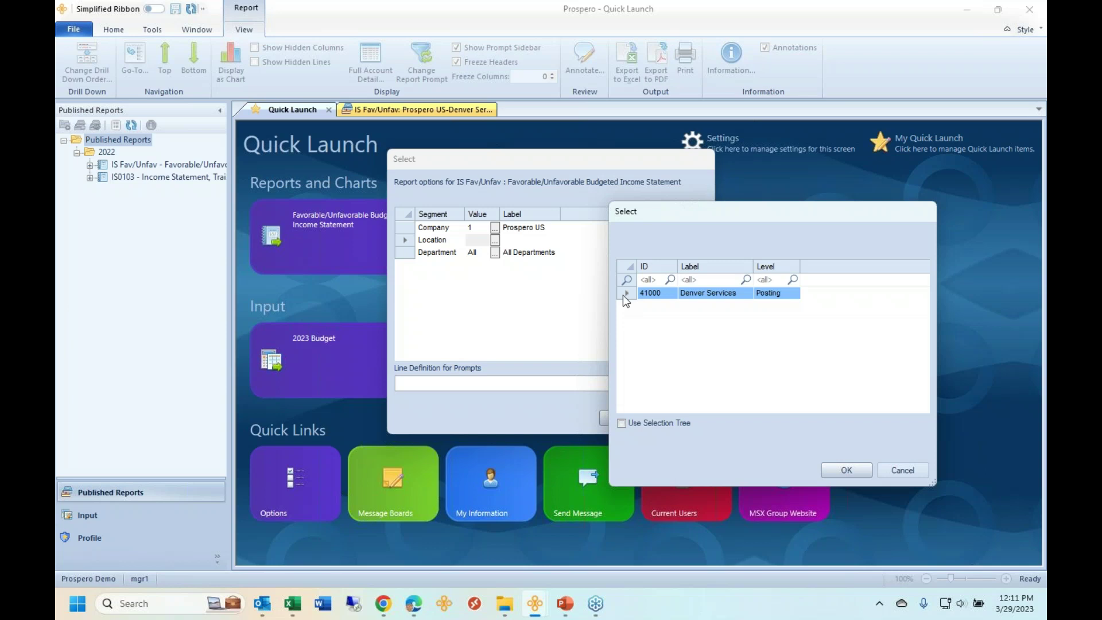
click(857, 474)
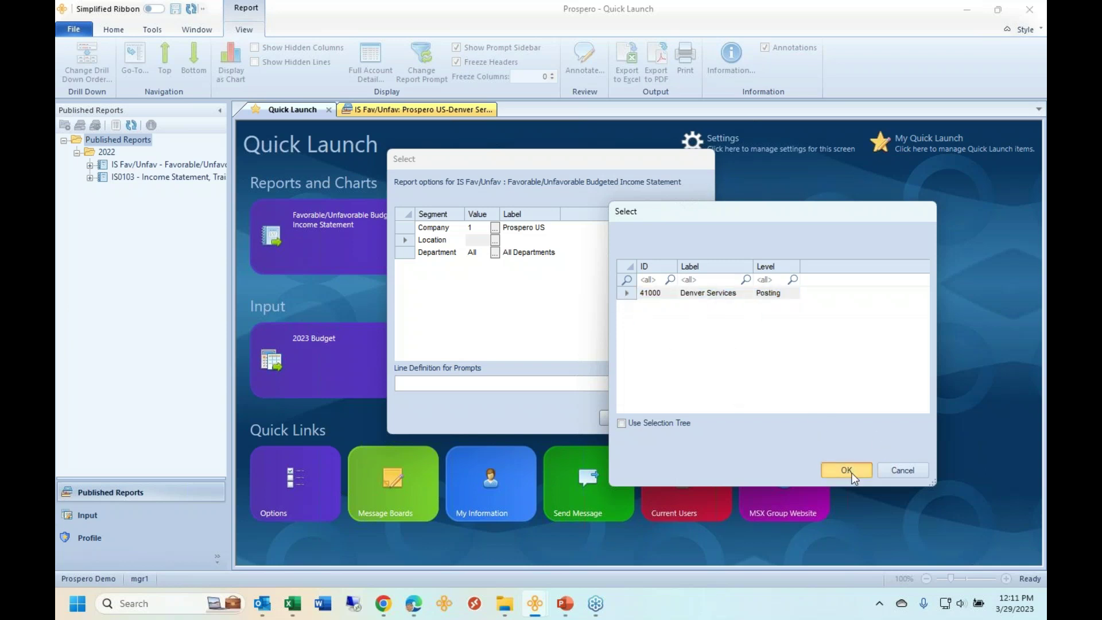
- Browse the available departments as an expanded selection tree, and cancel both the department choice and the report options
click(467, 254)
click(502, 254)
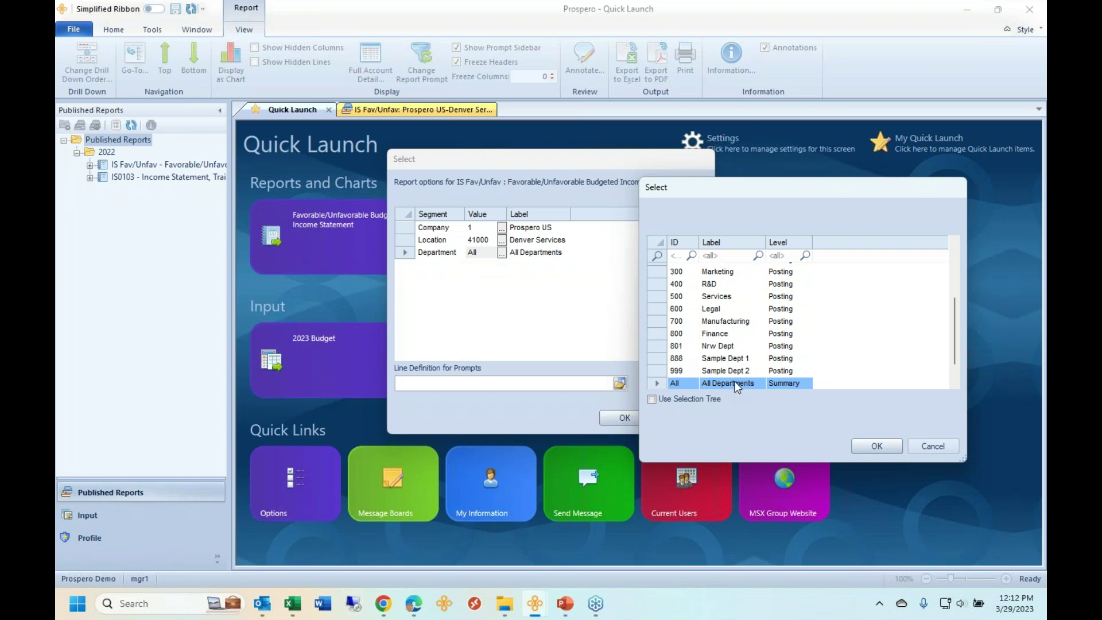
click(681, 401)
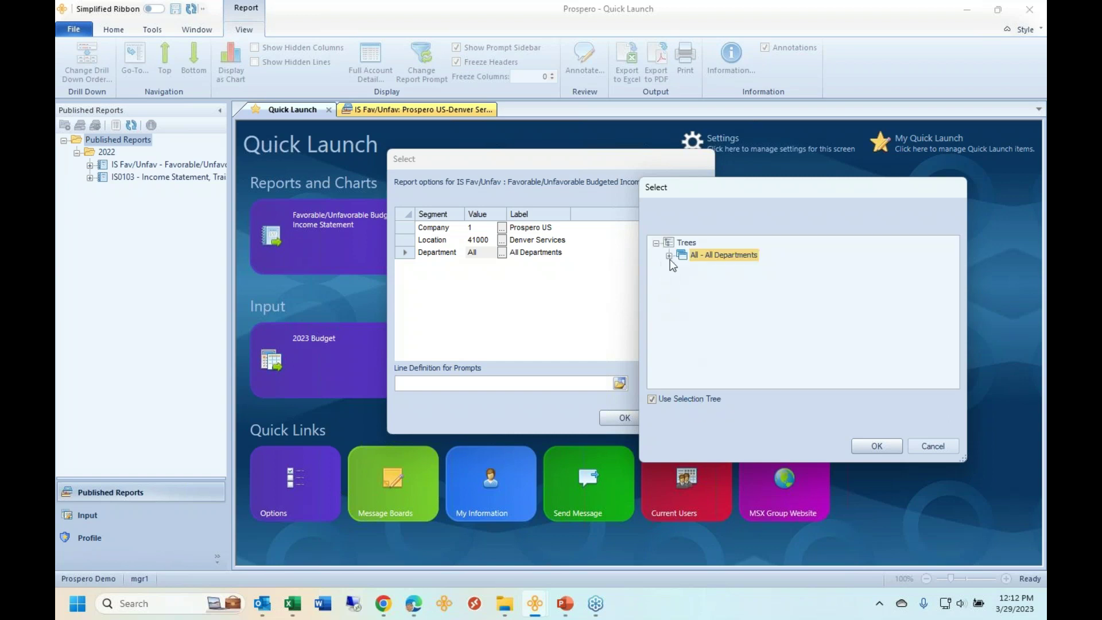
click(670, 256)
drag(963, 457, 979, 573)
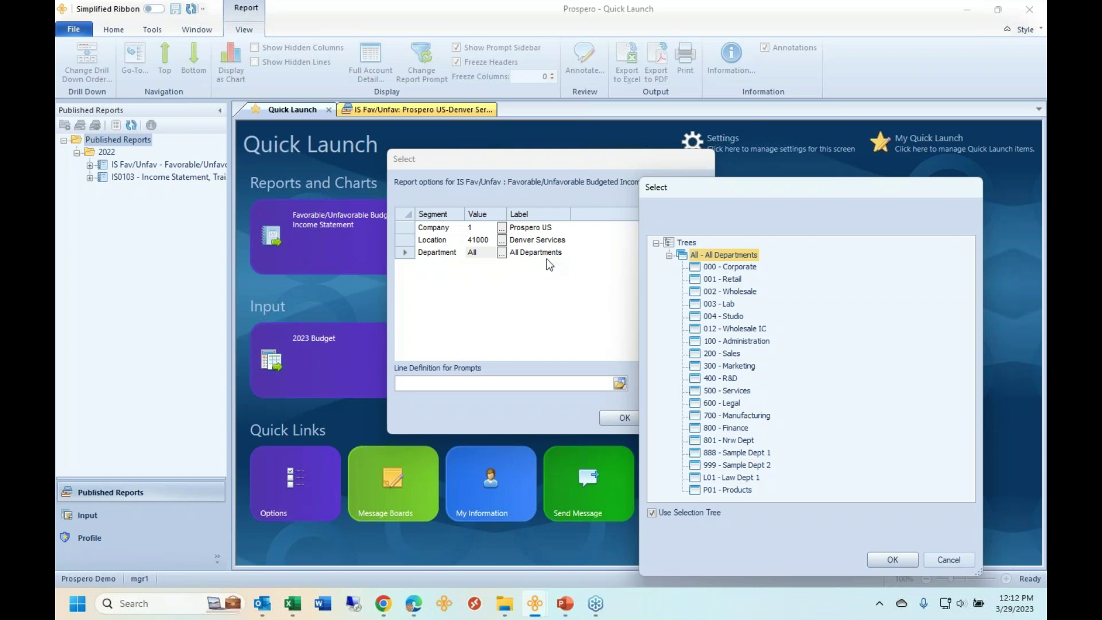
click(963, 560)
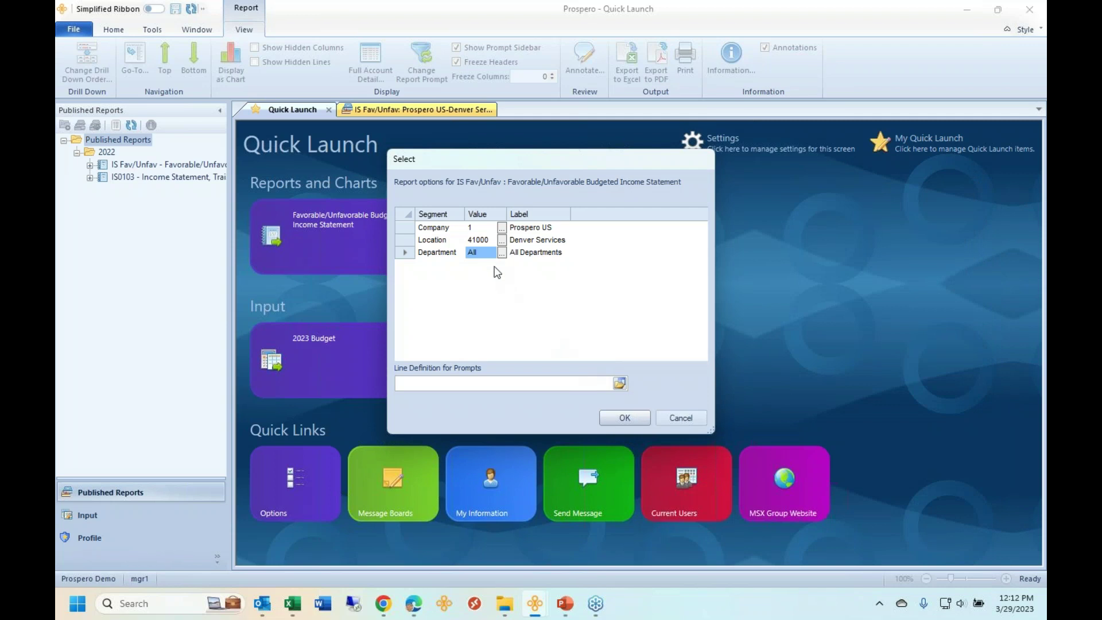
click(683, 418)
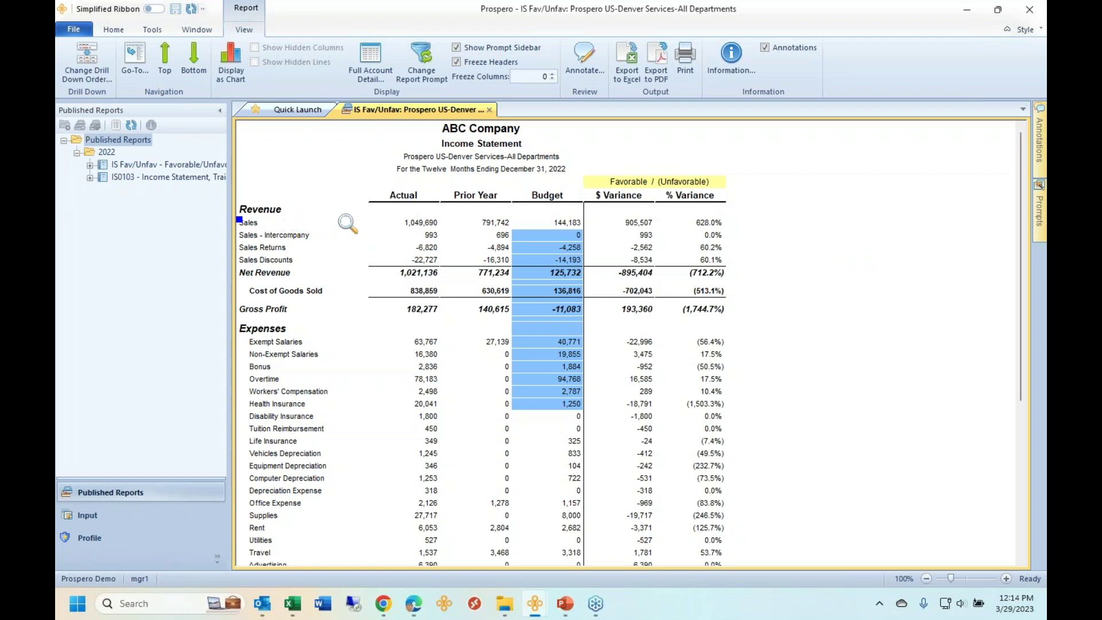
- Drill down on the income statement's Prior Year Sales amount and compare the department breakdown with the source report
click(426, 225)
click(488, 224)
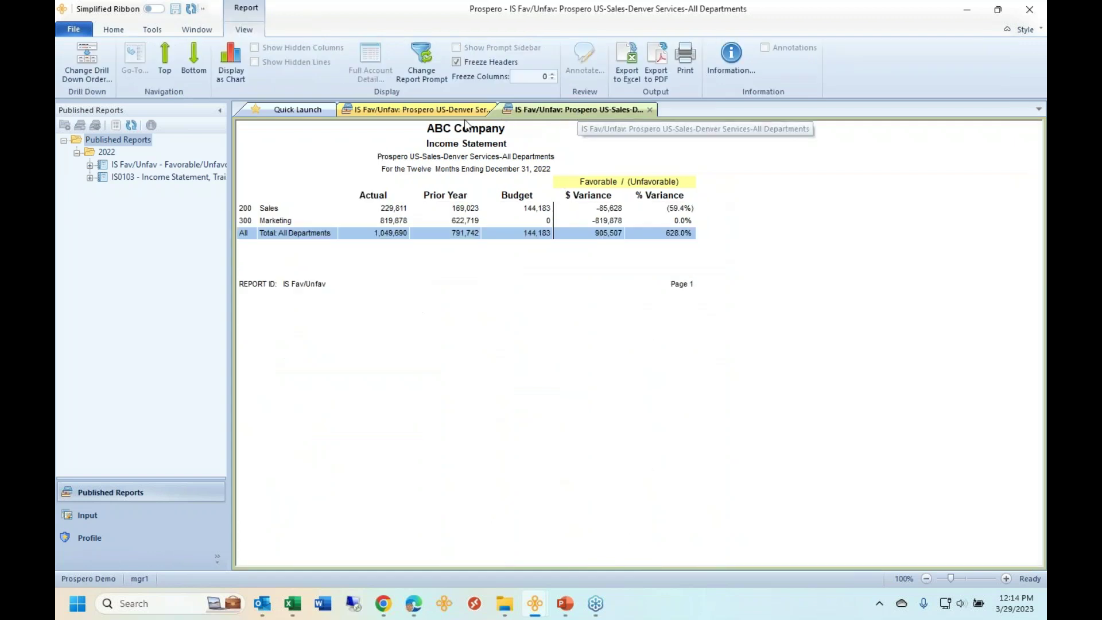
click(424, 110)
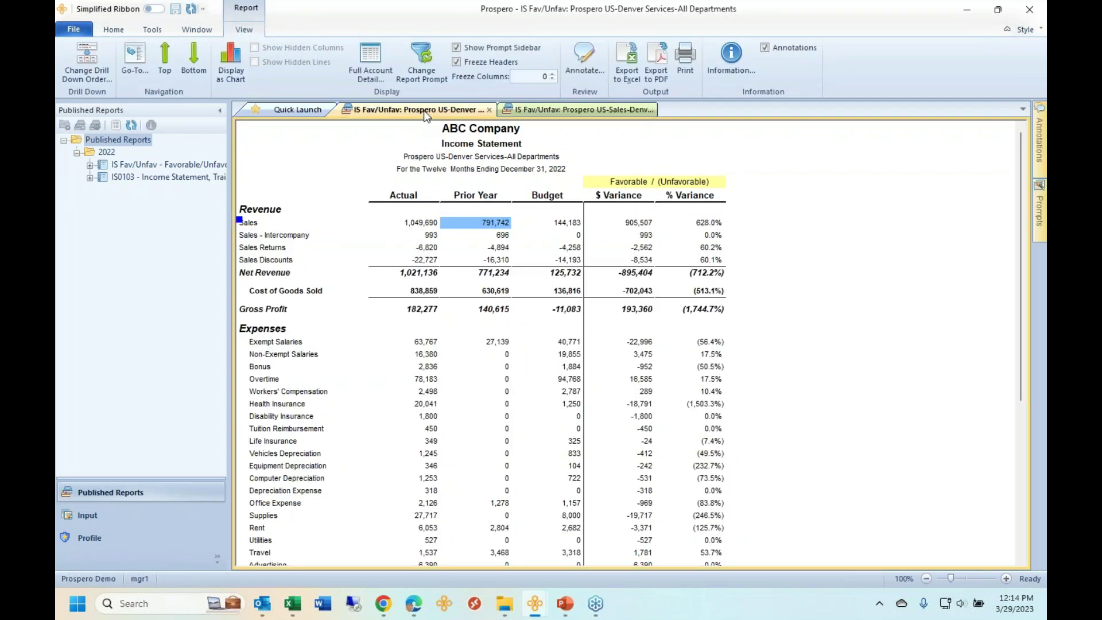
click(535, 113)
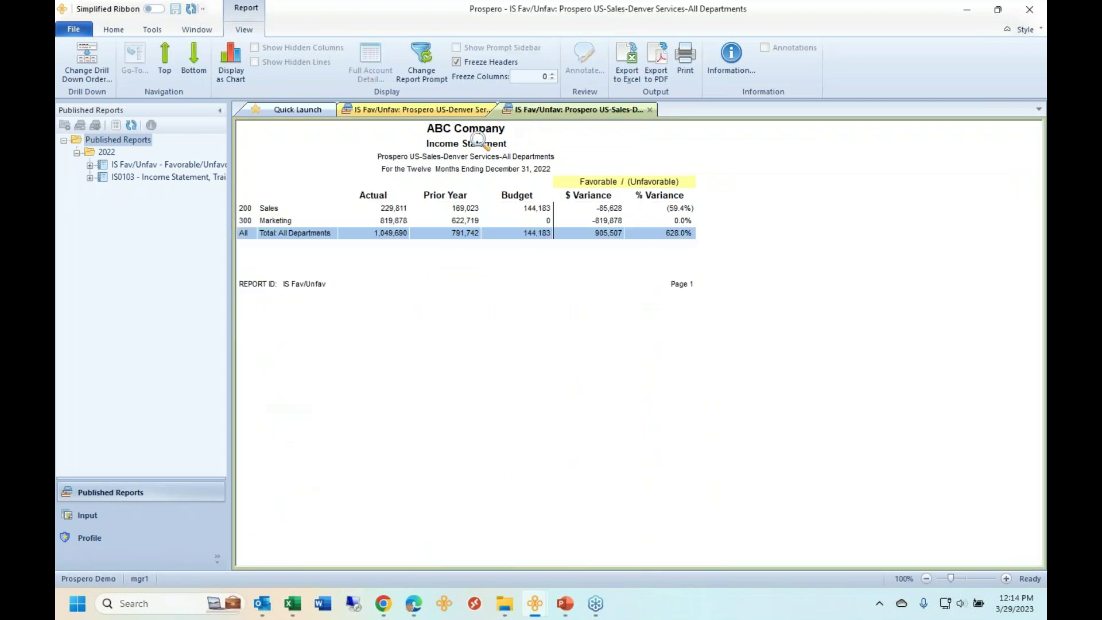
- Examine the Actual, Prior Year and Budget columns and the Sales and Marketing rows of the department breakdown
click(384, 231)
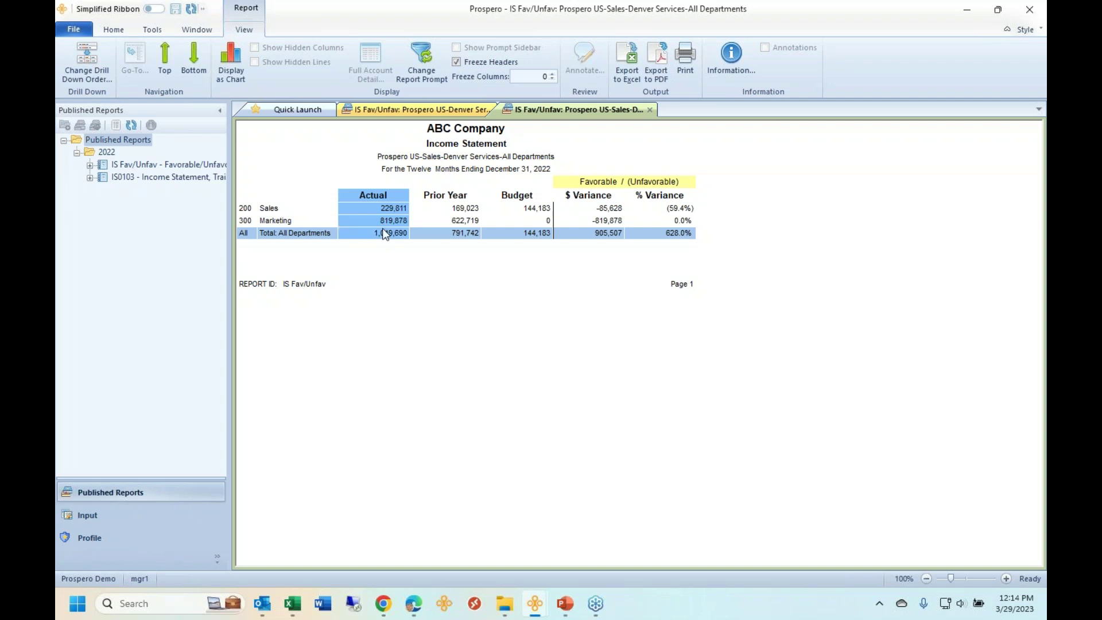
click(440, 228)
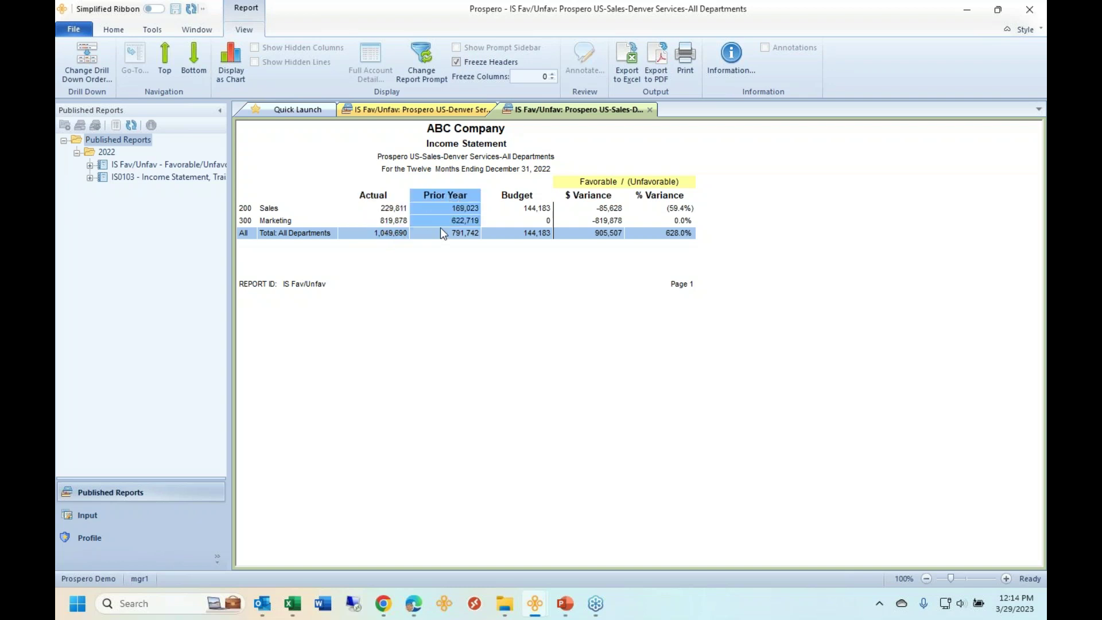
click(520, 199)
click(405, 209)
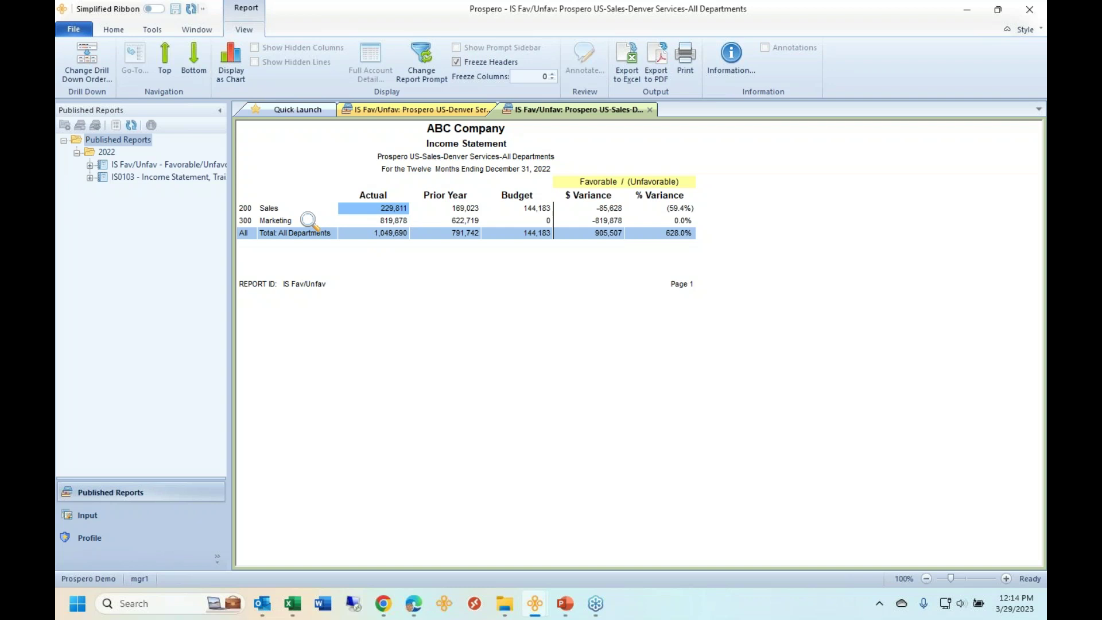
click(286, 211)
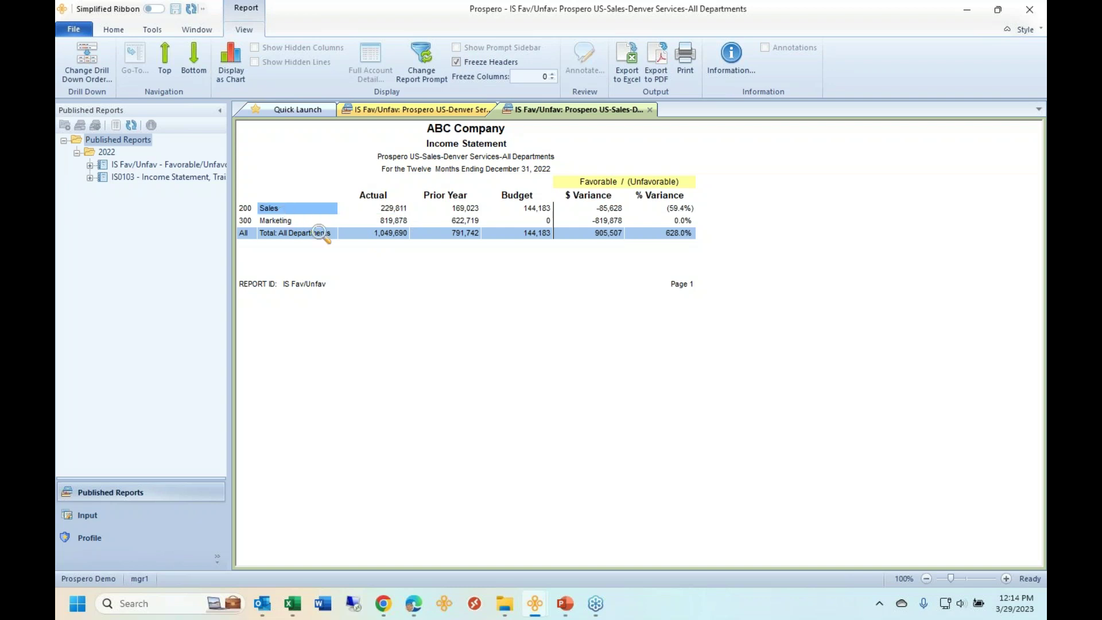
click(295, 224)
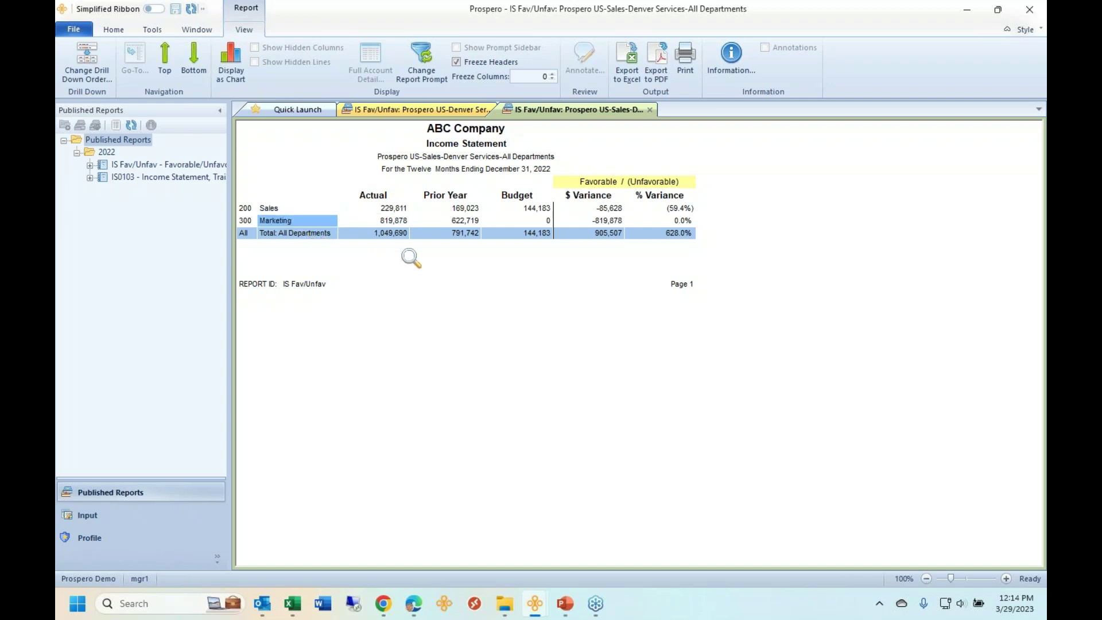
- Drill into the Sales department's Actual amount, inspect its journal transactions and the Vendor/Customer and Source ID columns, and close the detail
click(393, 210)
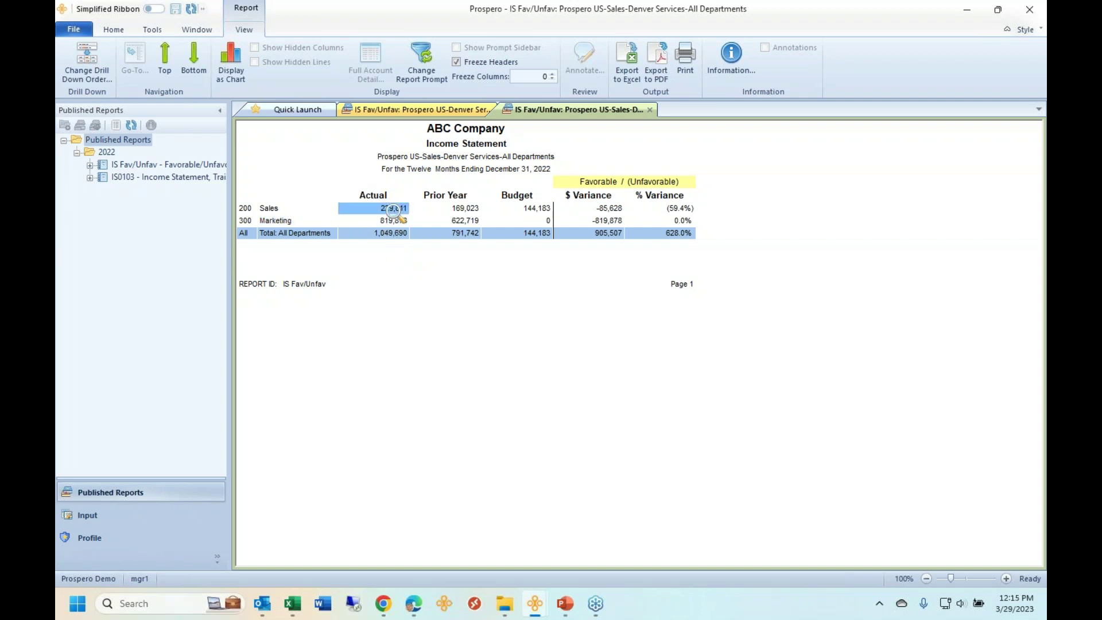
double_click(393, 210)
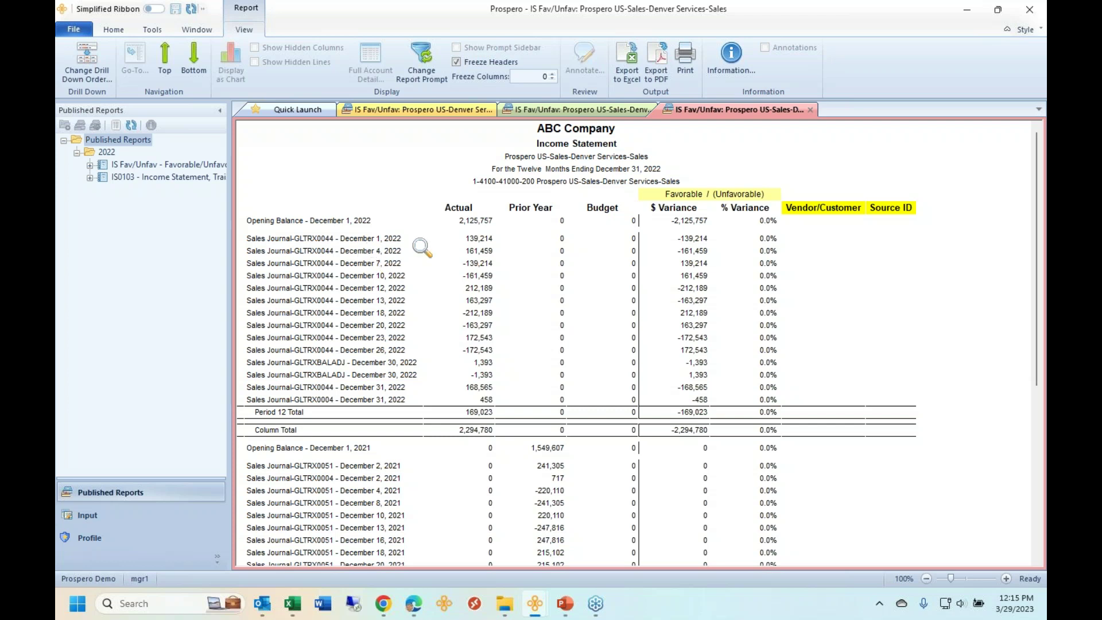
drag(463, 239, 430, 391)
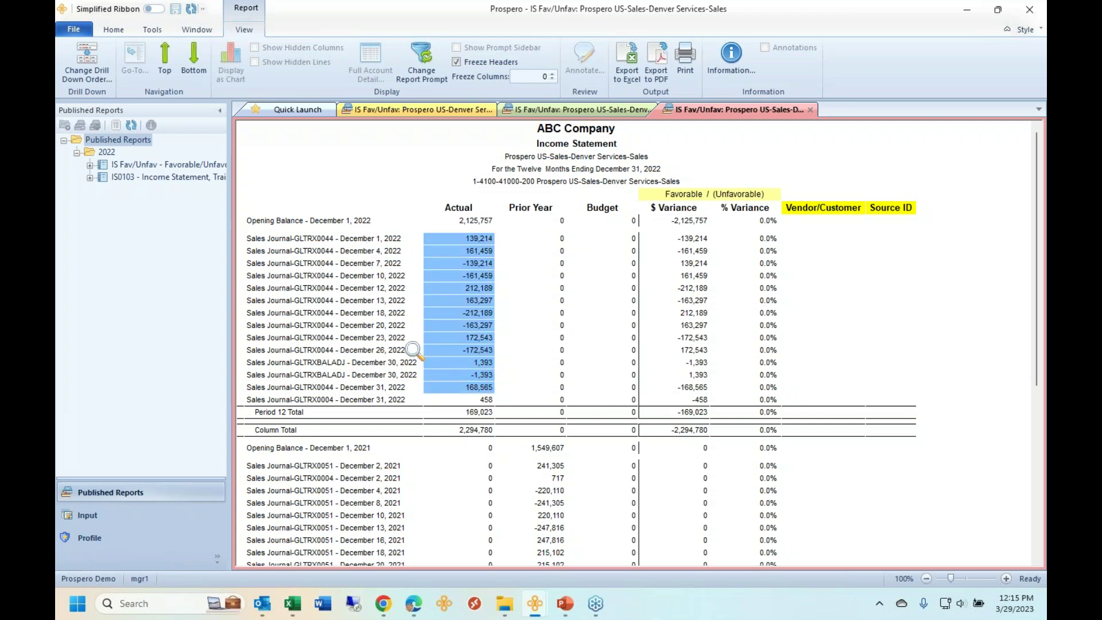
drag(811, 239, 901, 396)
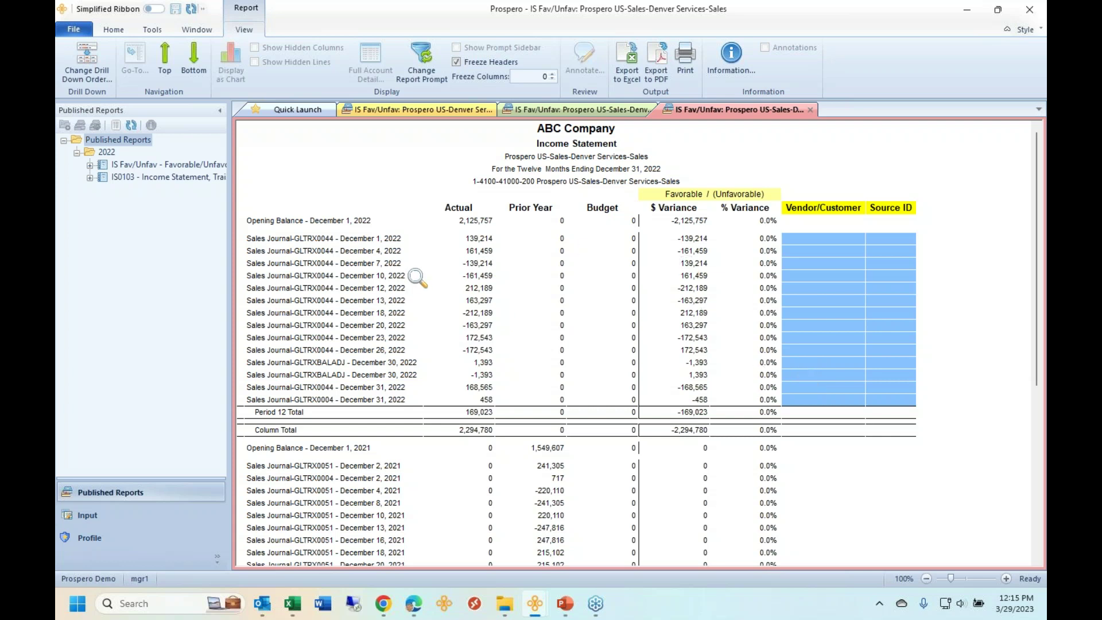
click(811, 110)
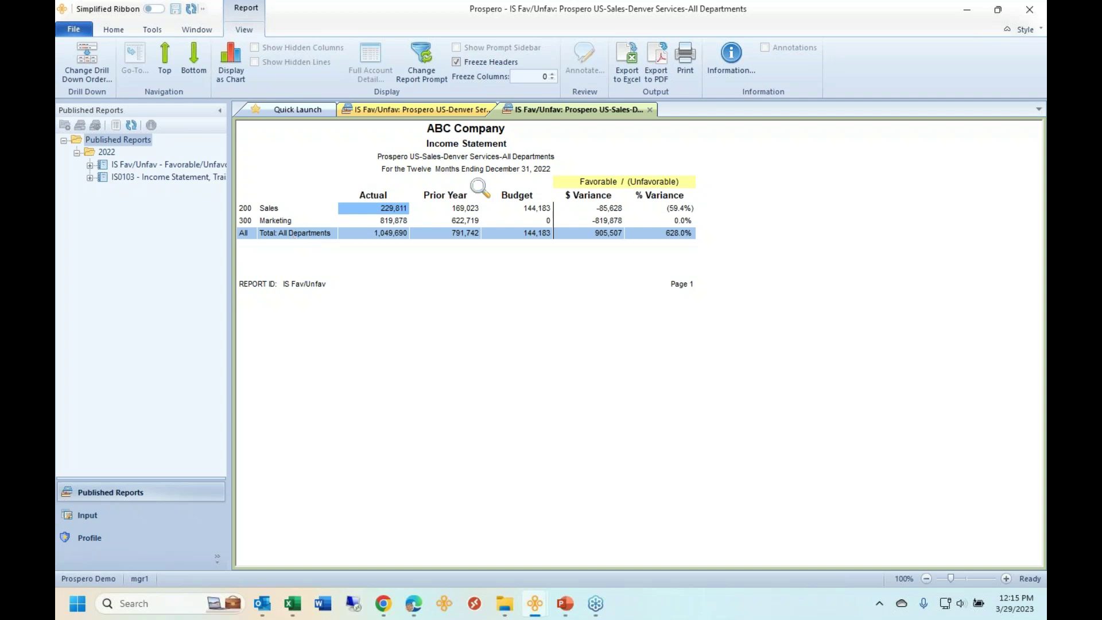
- Place the department breakdown in a new vertical tab group beside the income statement and minimize the Published Reports pane
right_click(571, 111)
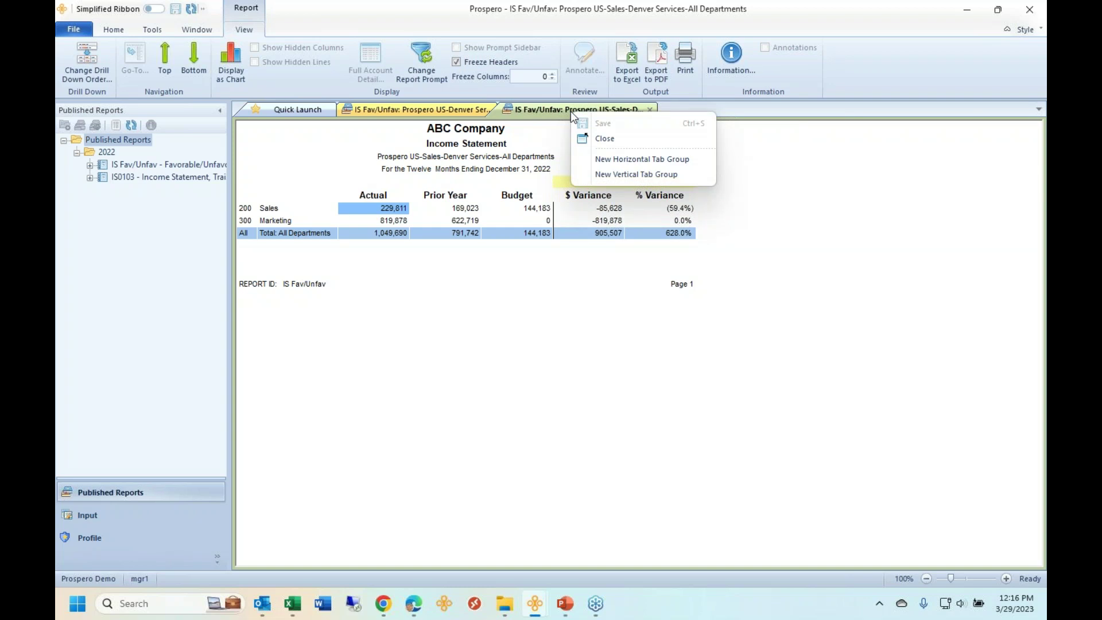
click(644, 174)
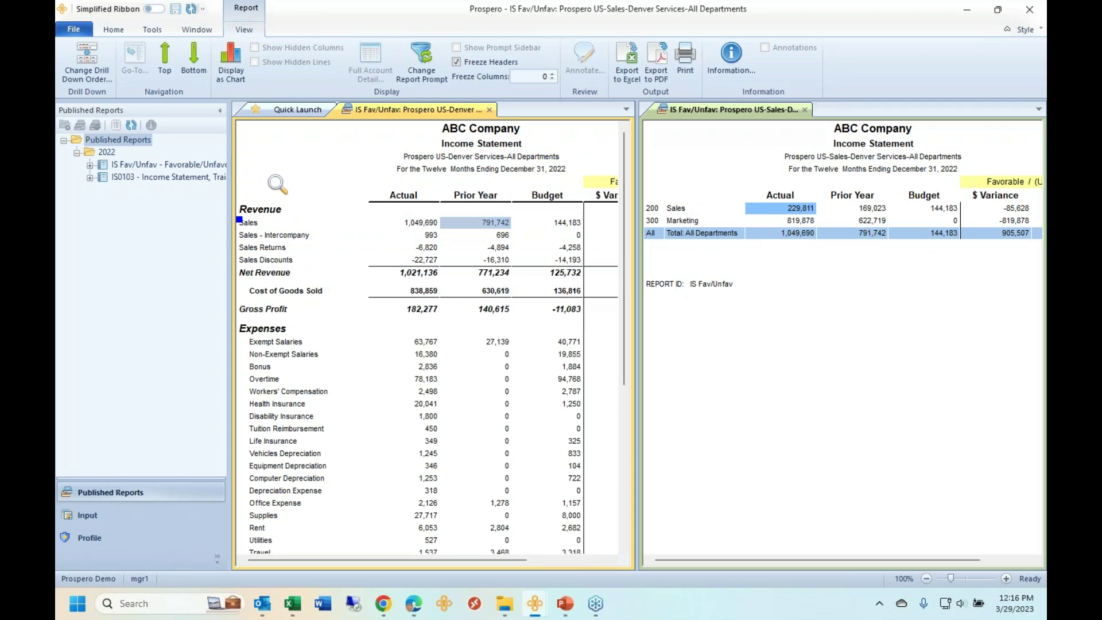
click(219, 110)
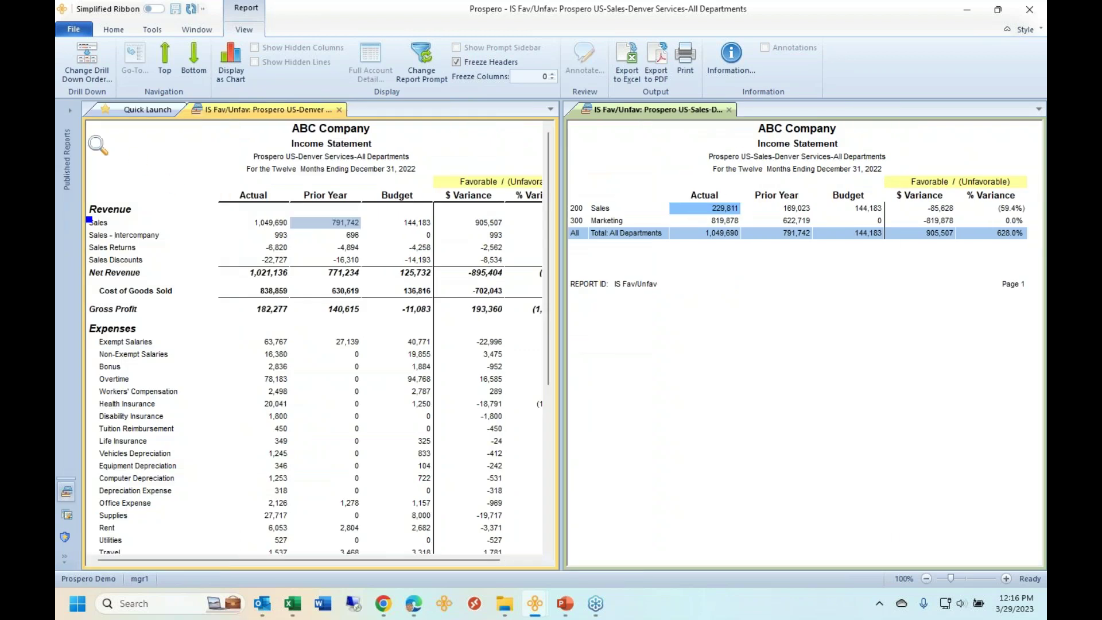
click(68, 116)
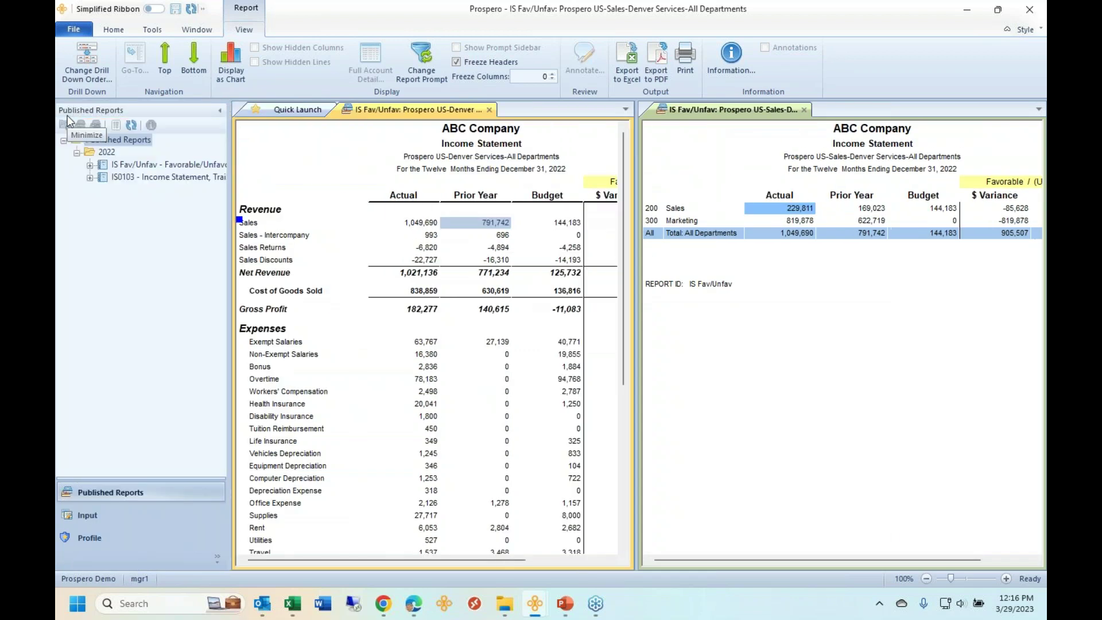
click(220, 111)
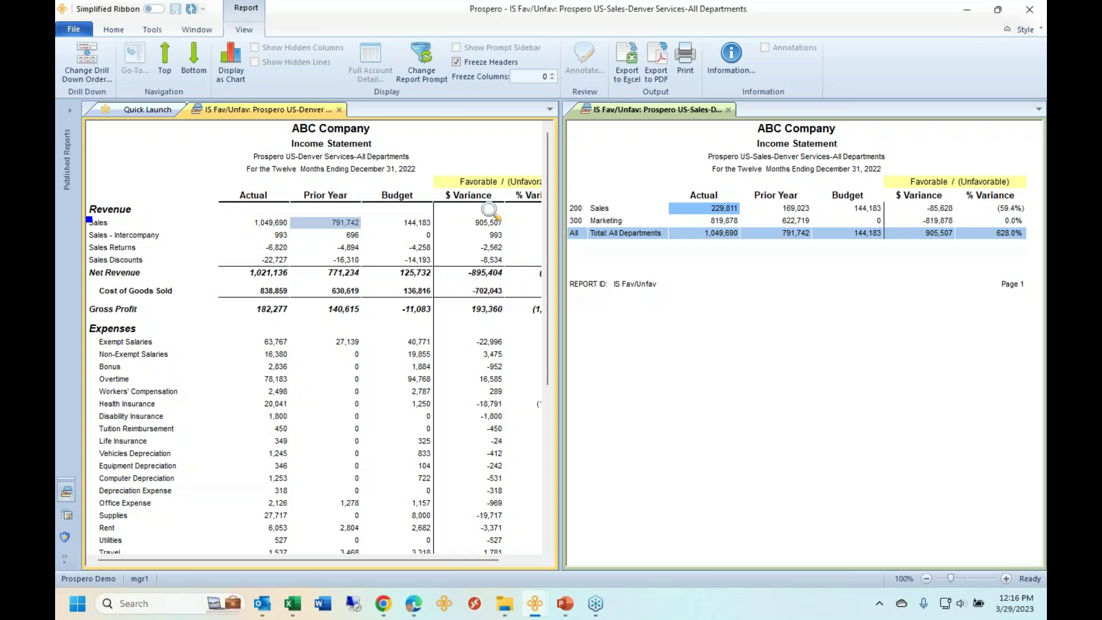
- Close the department breakdown and switch to the window showing the All Companies income statement
click(729, 110)
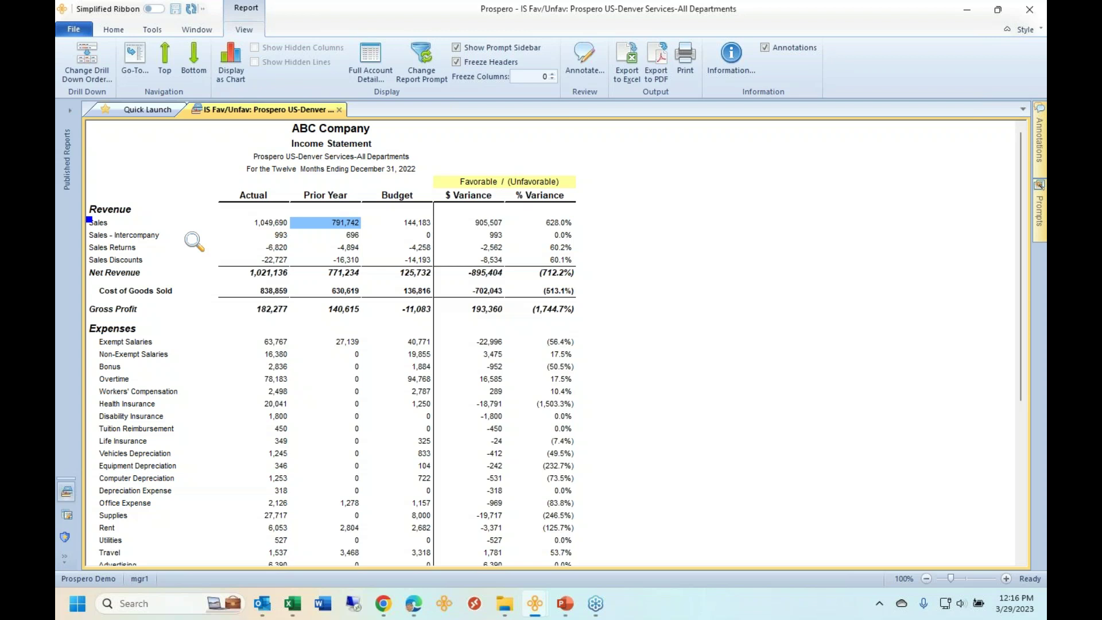
mouse_move(543, 601)
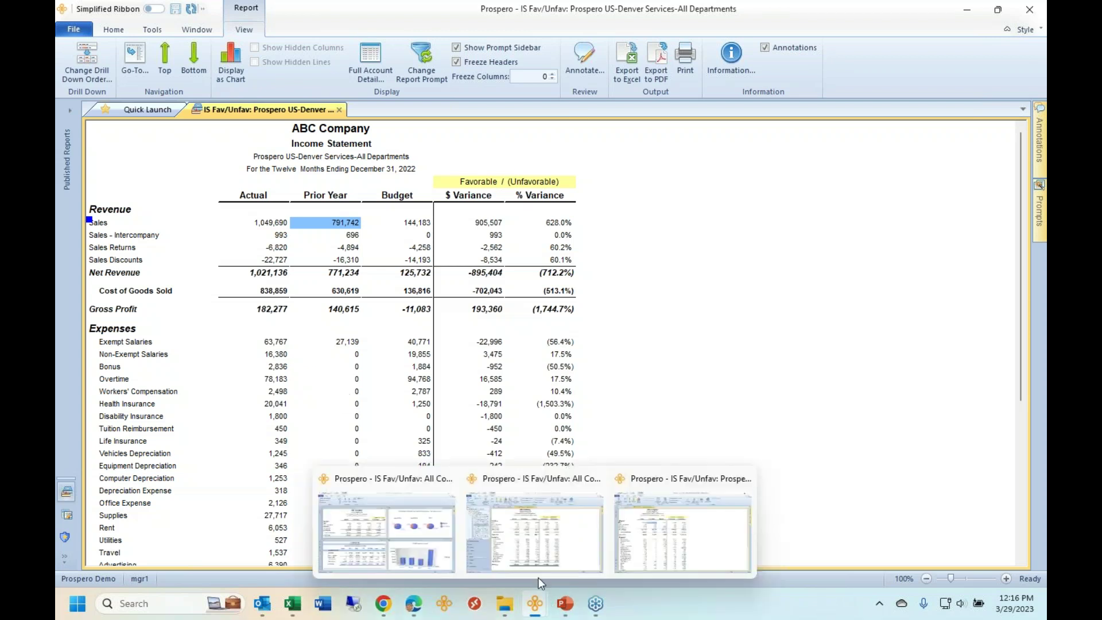
click(565, 560)
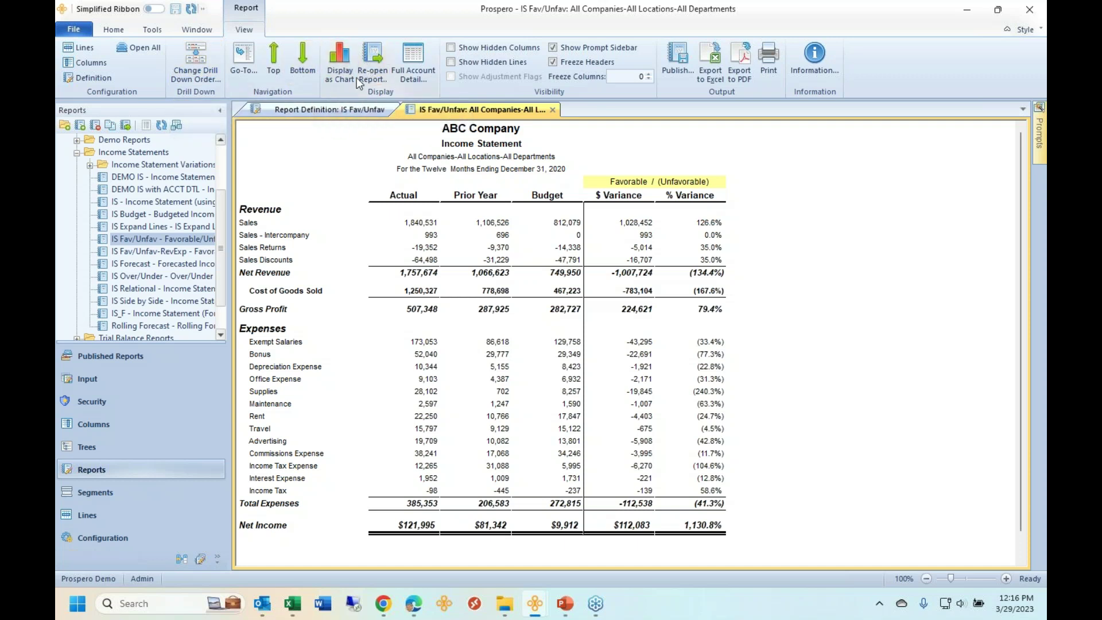
- Reopen the report options for IS Fav/Unfav, inspect the Company selection tree down to Eliminations, and cancel the selection
click(391, 69)
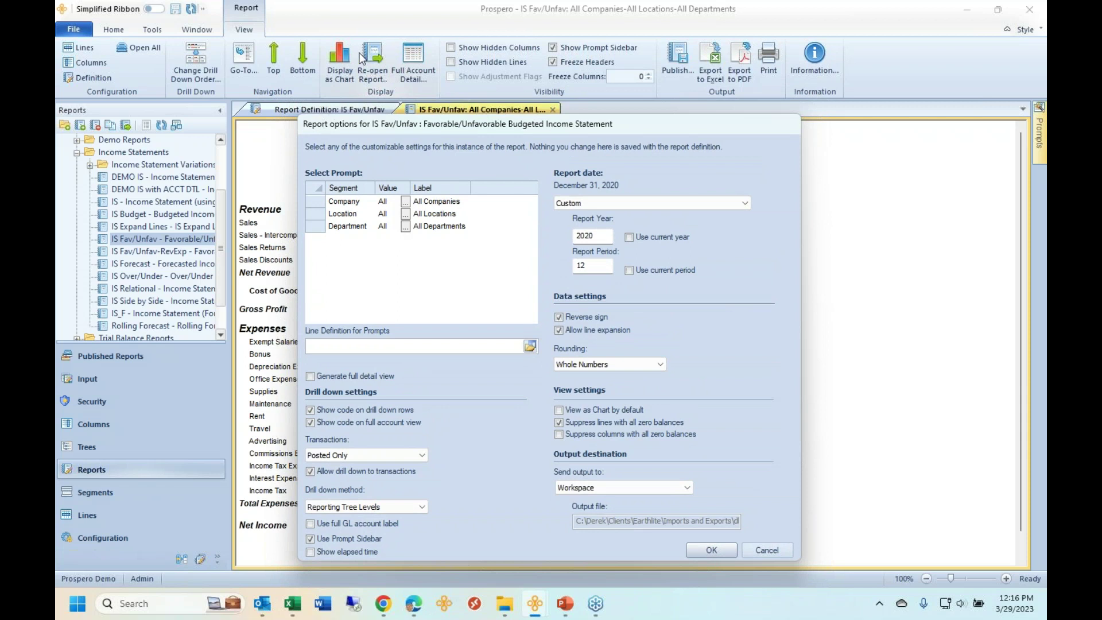
drag(463, 127, 458, 150)
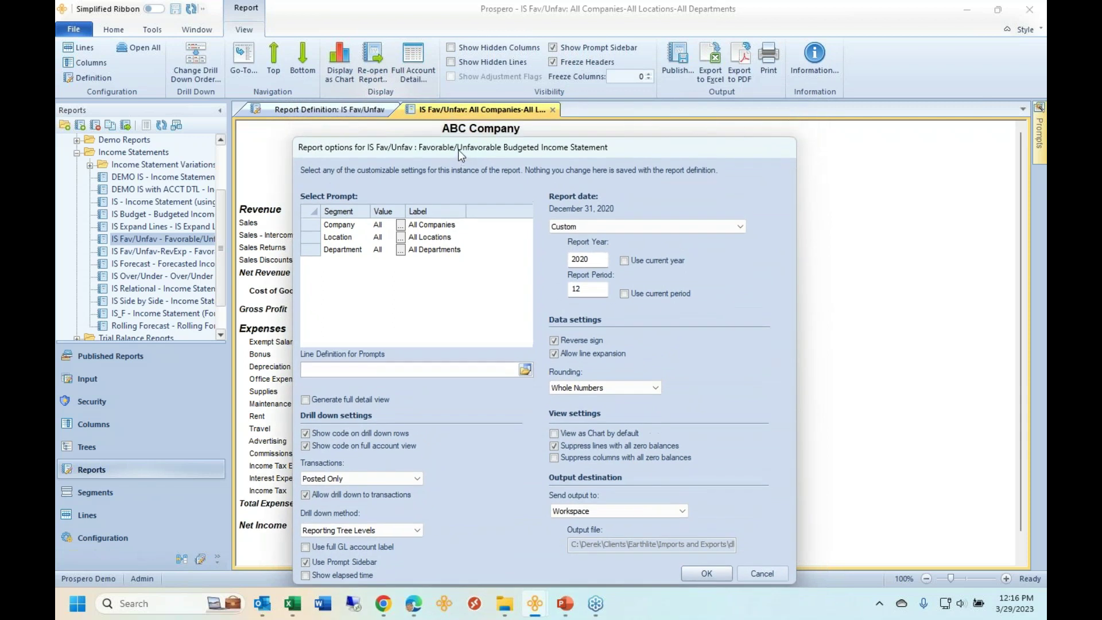
click(316, 222)
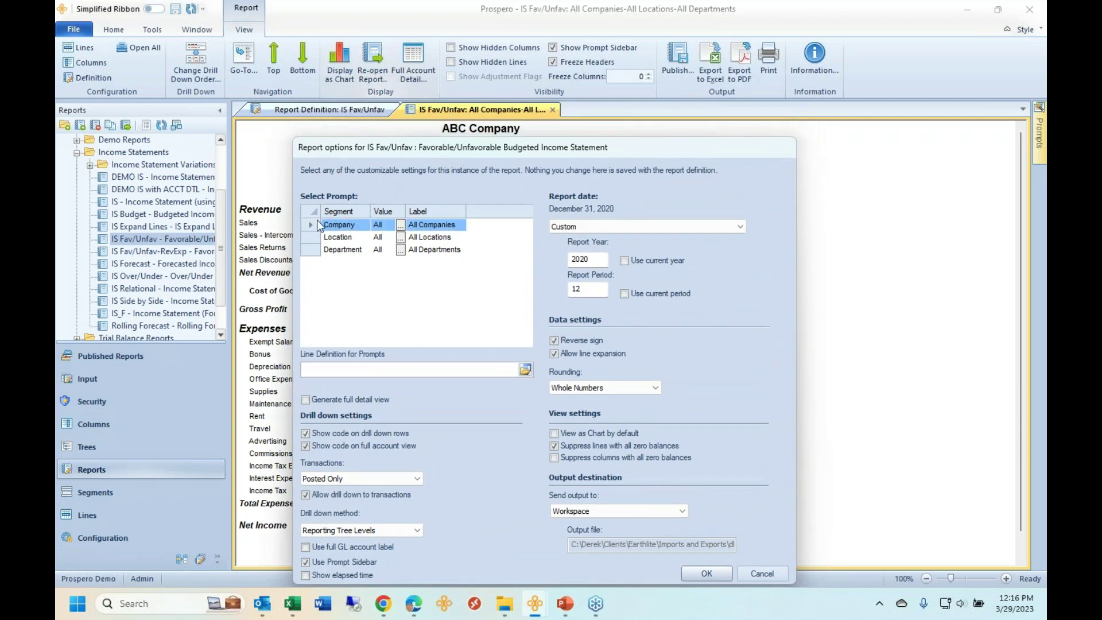
click(401, 226)
drag(458, 218, 675, 213)
click(635, 280)
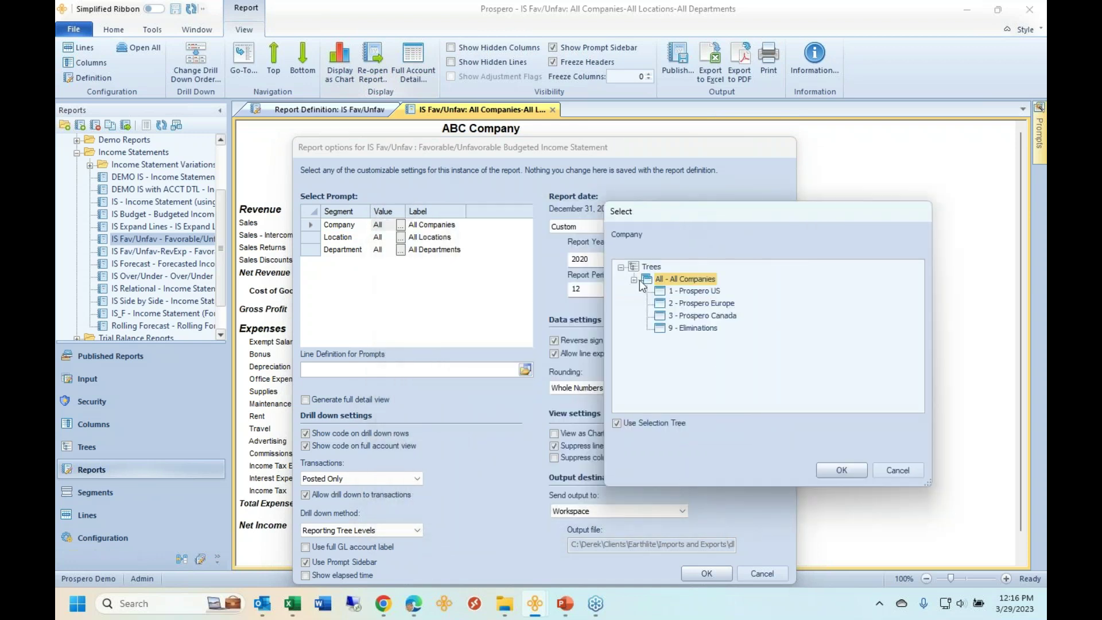
click(697, 302)
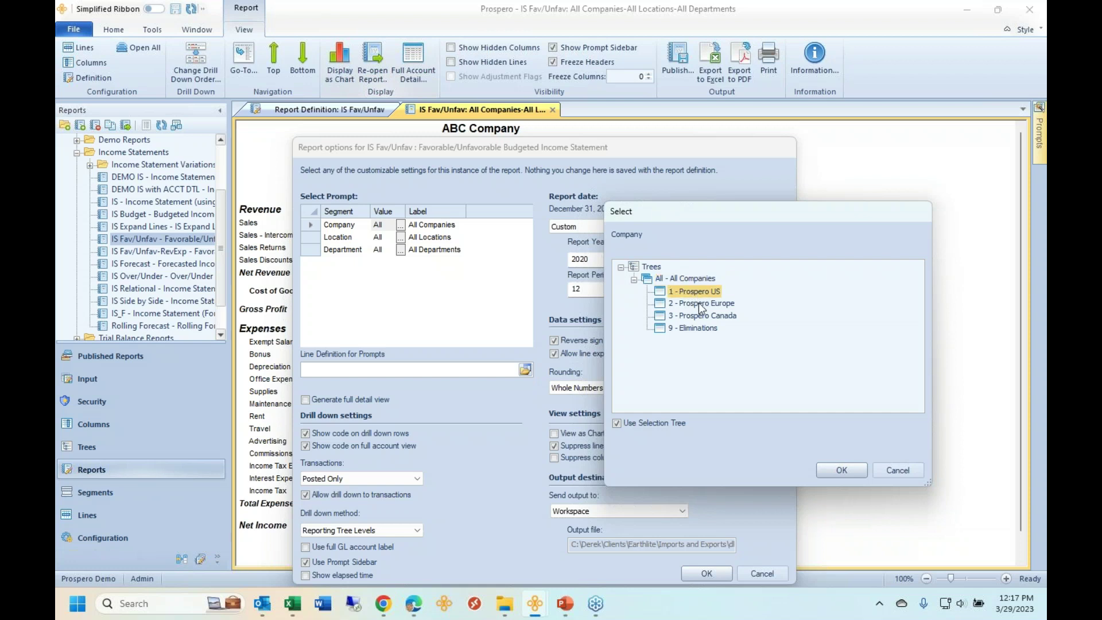
click(706, 329)
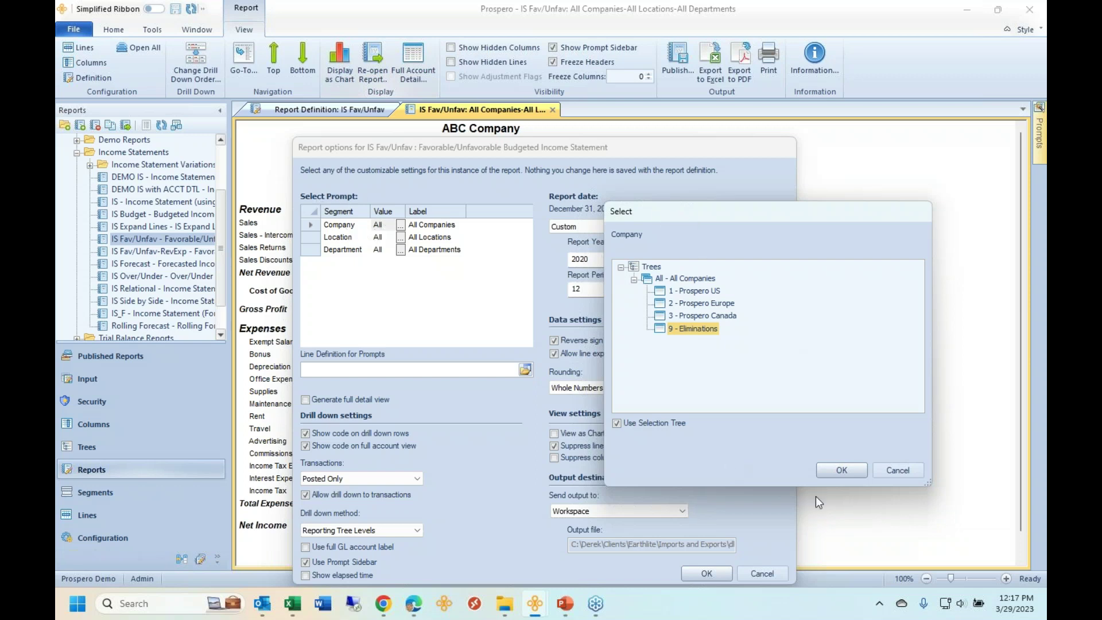
click(889, 472)
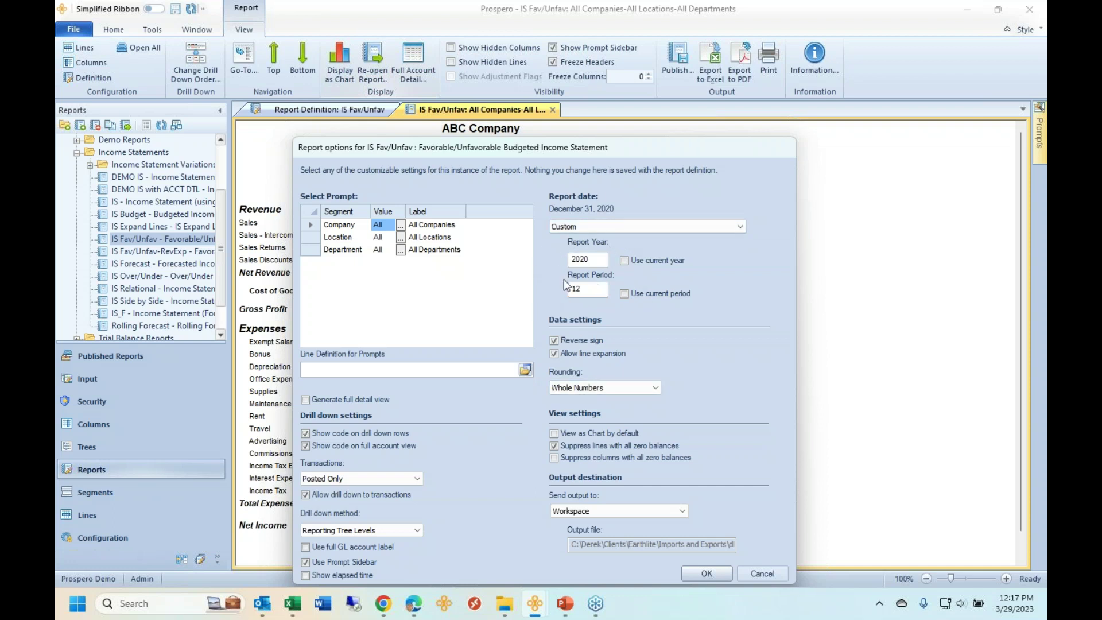
- Review the available output destinations in the report options and cancel the options without running the report
click(682, 511)
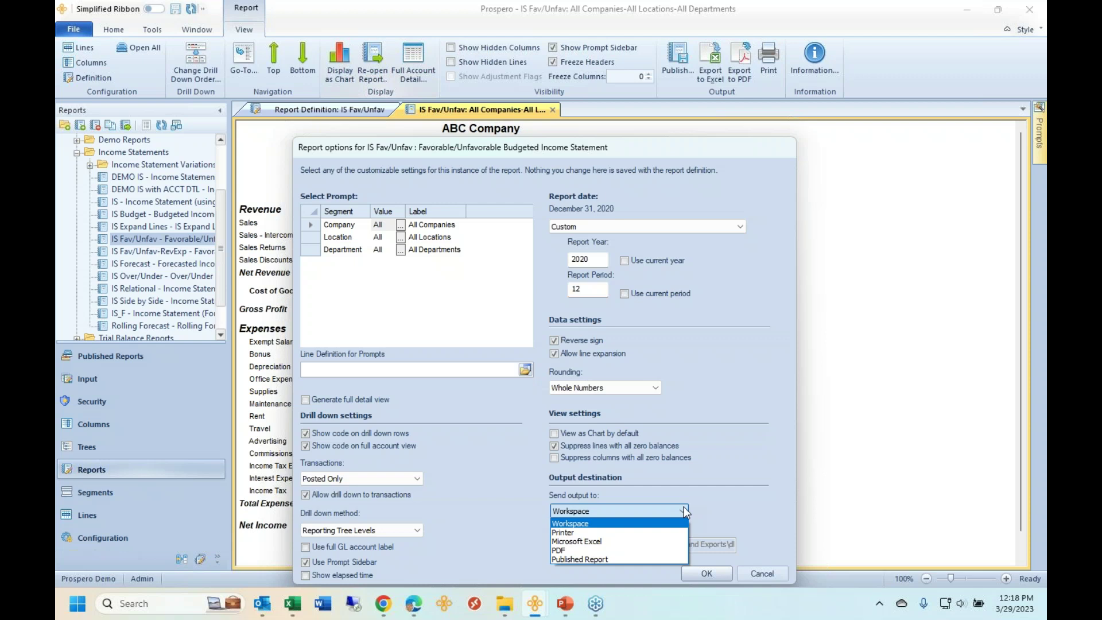
click(779, 576)
click(780, 576)
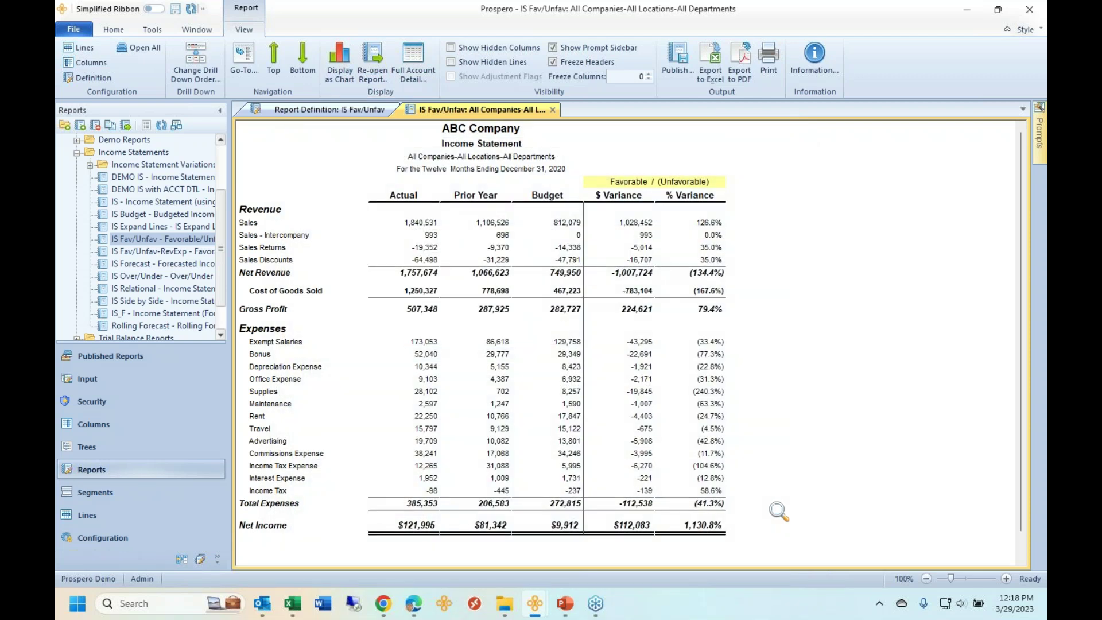
- Drill down on the All Companies Actual Sales amount by company, and drill into Prospero US's Actual amount by location
double_click(430, 223)
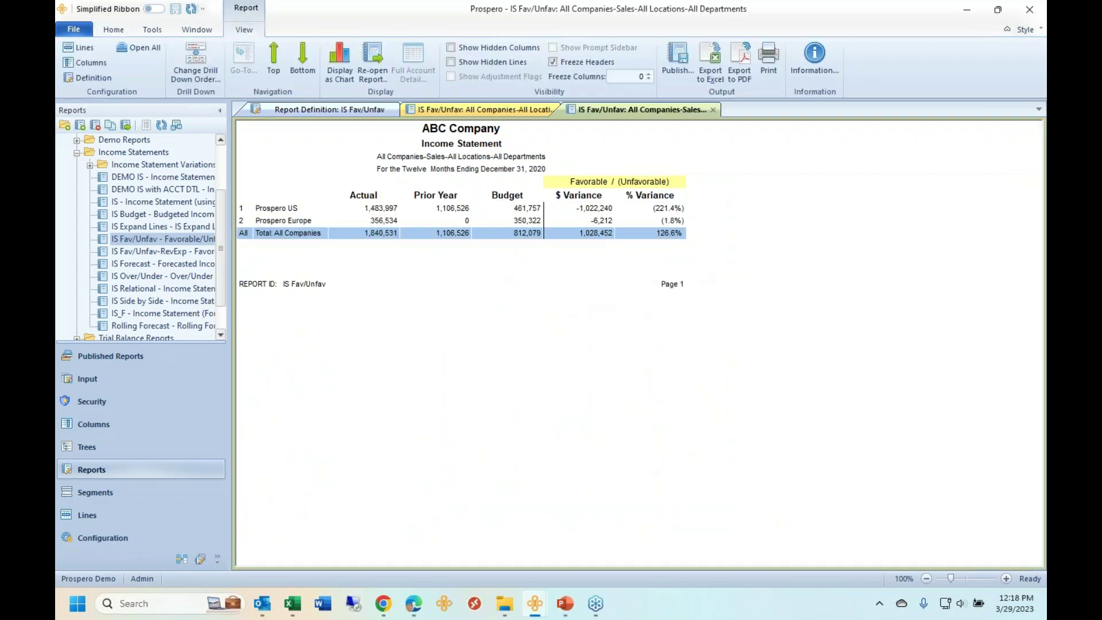
double_click(305, 209)
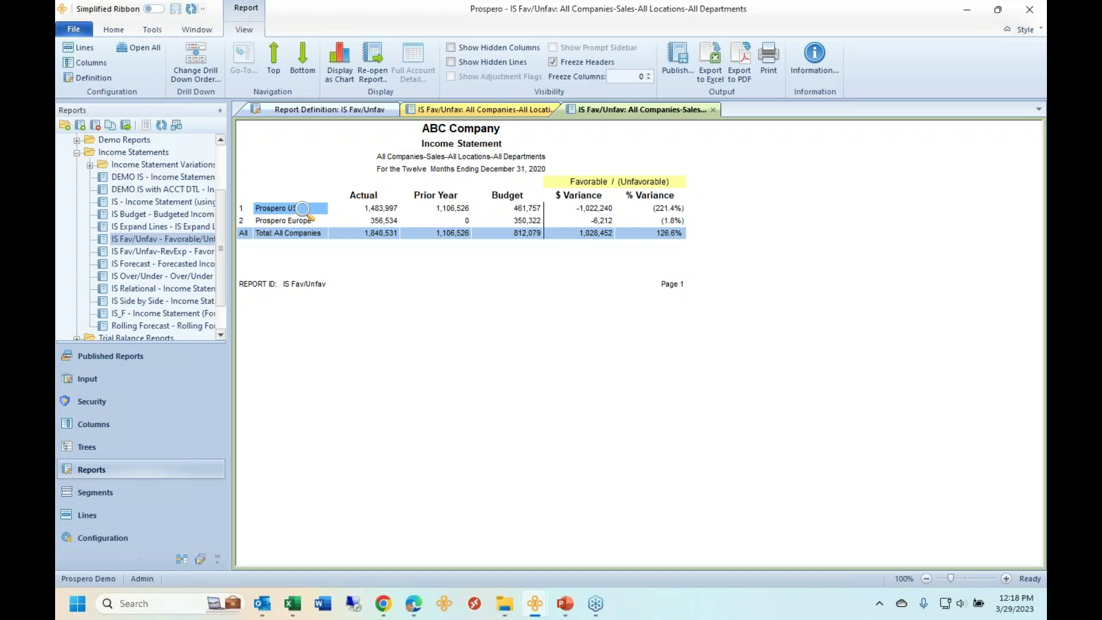
click(313, 222)
click(380, 210)
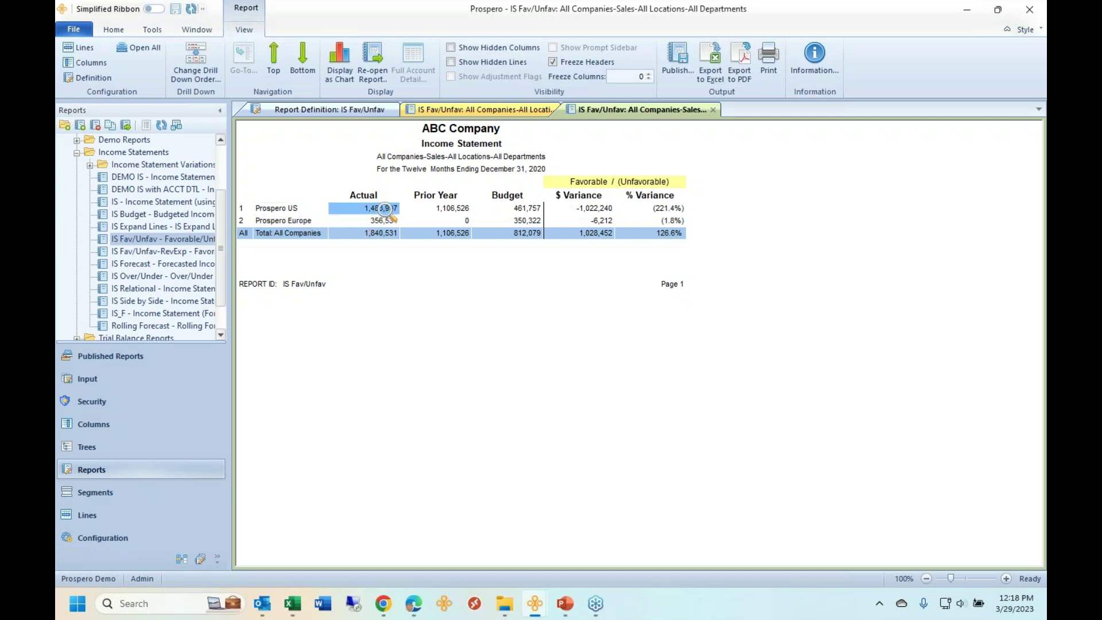
double_click(384, 208)
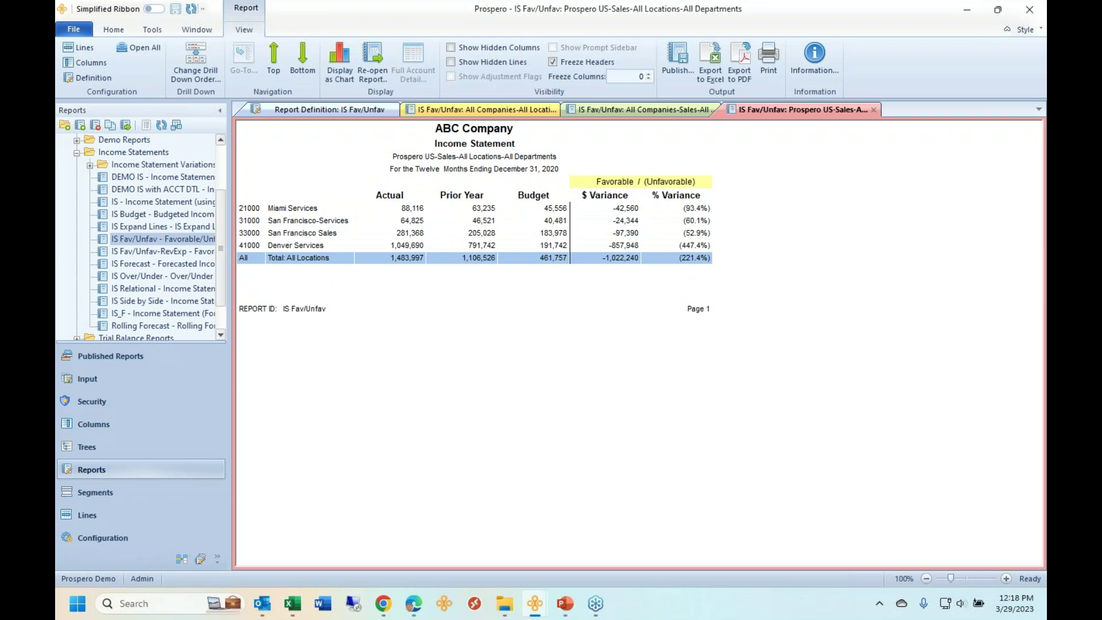
- Drill into the Denver Services Actual amount and highlight the Sales and Marketing dollar variances in the department breakdown
click(320, 246)
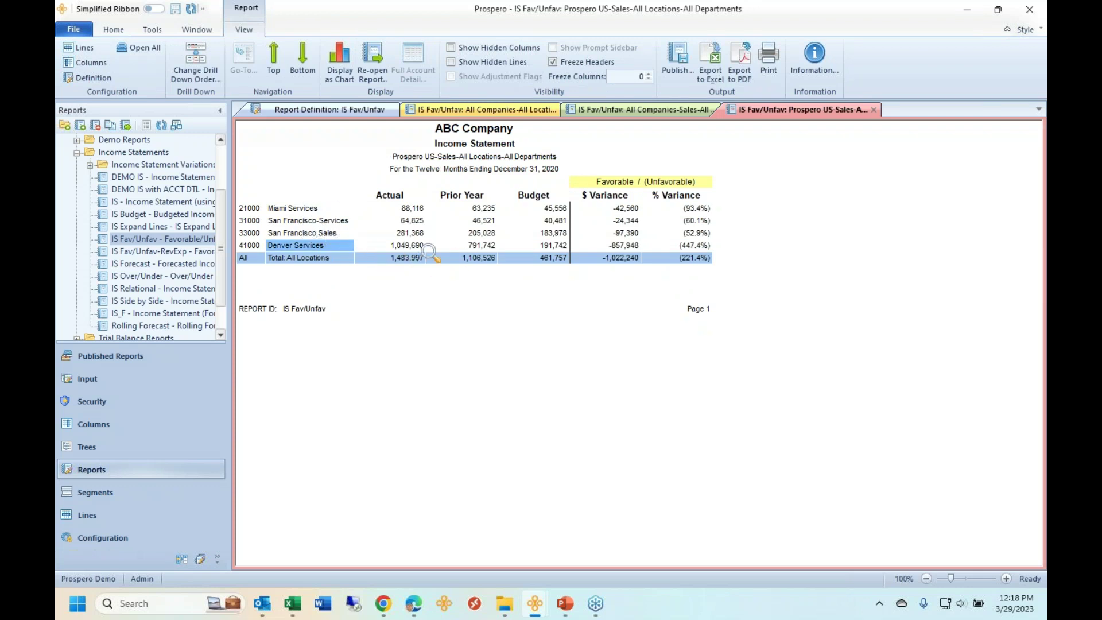
double_click(402, 247)
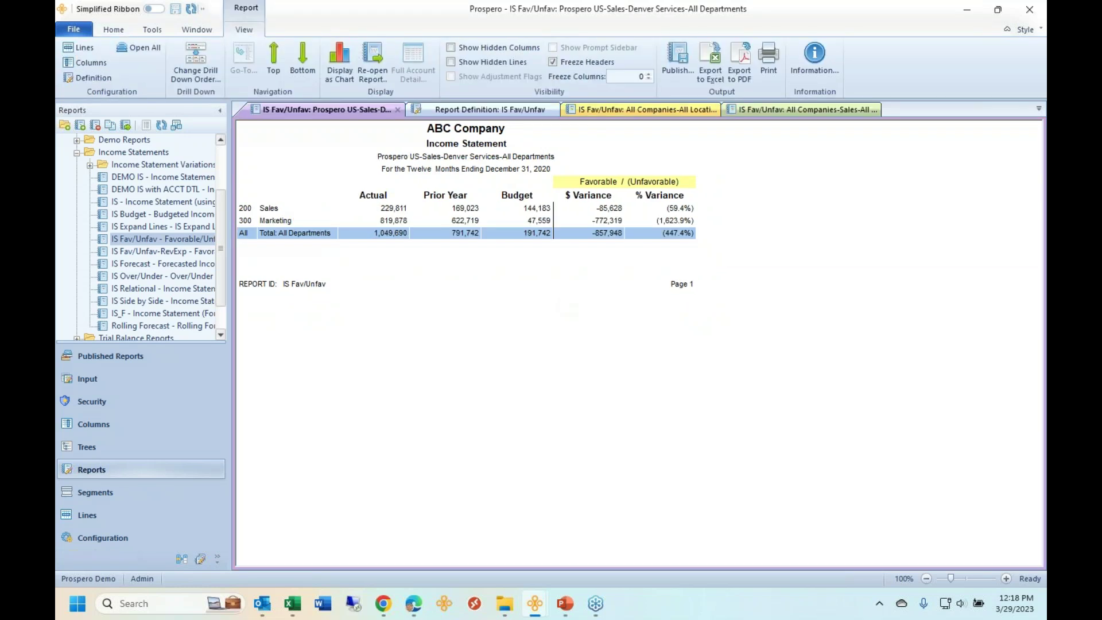
drag(608, 208, 607, 220)
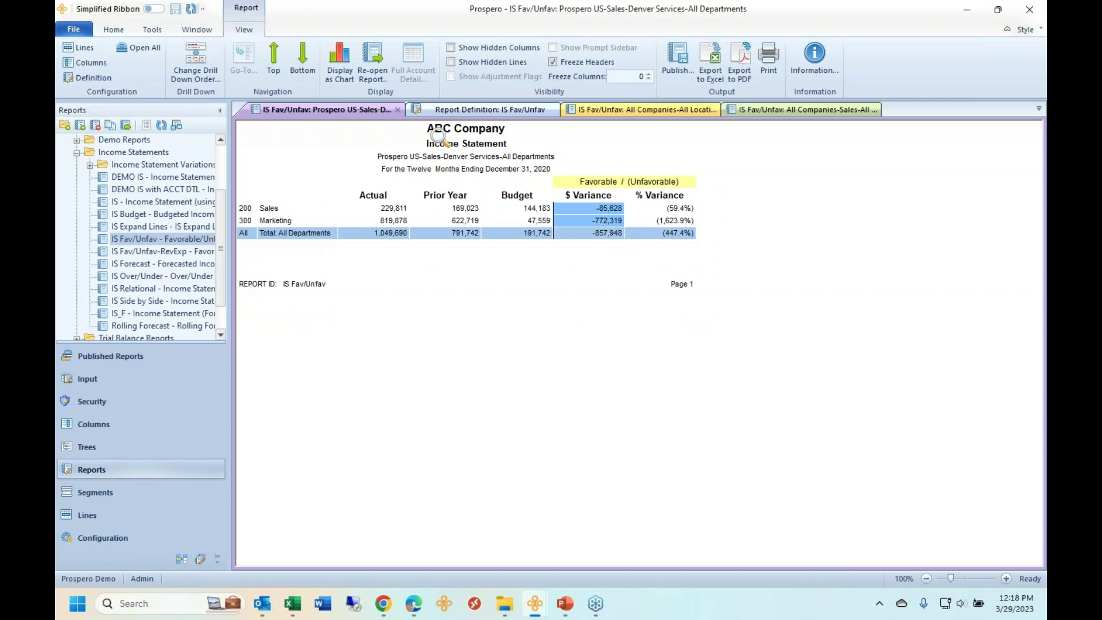
- Close the department, location and company drill-down reports to return to the All Companies income statement
click(398, 110)
click(877, 110)
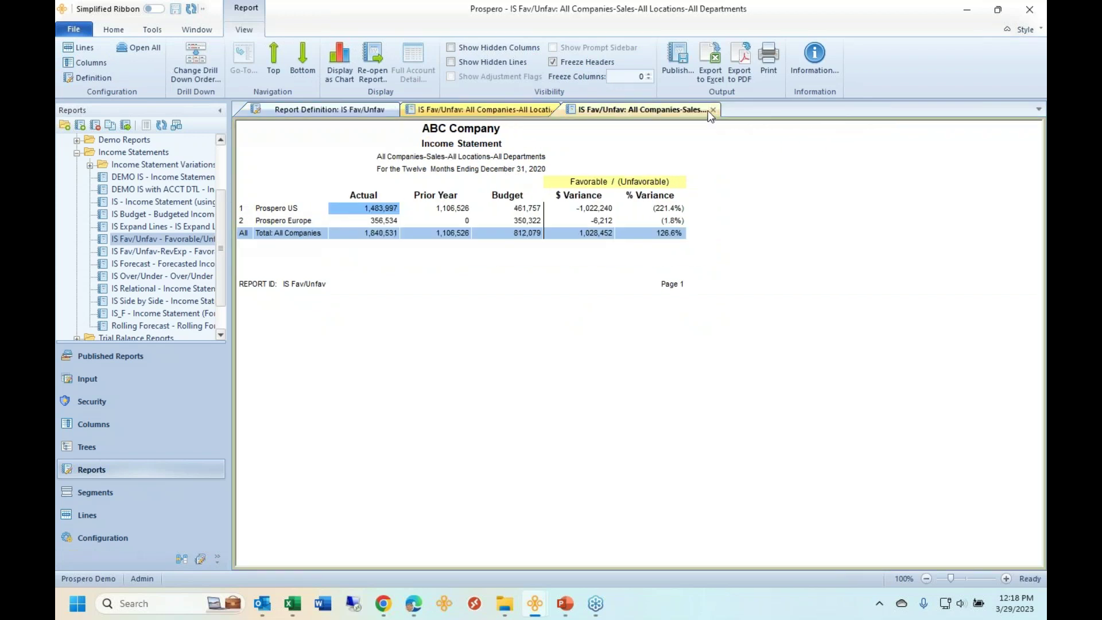
click(713, 110)
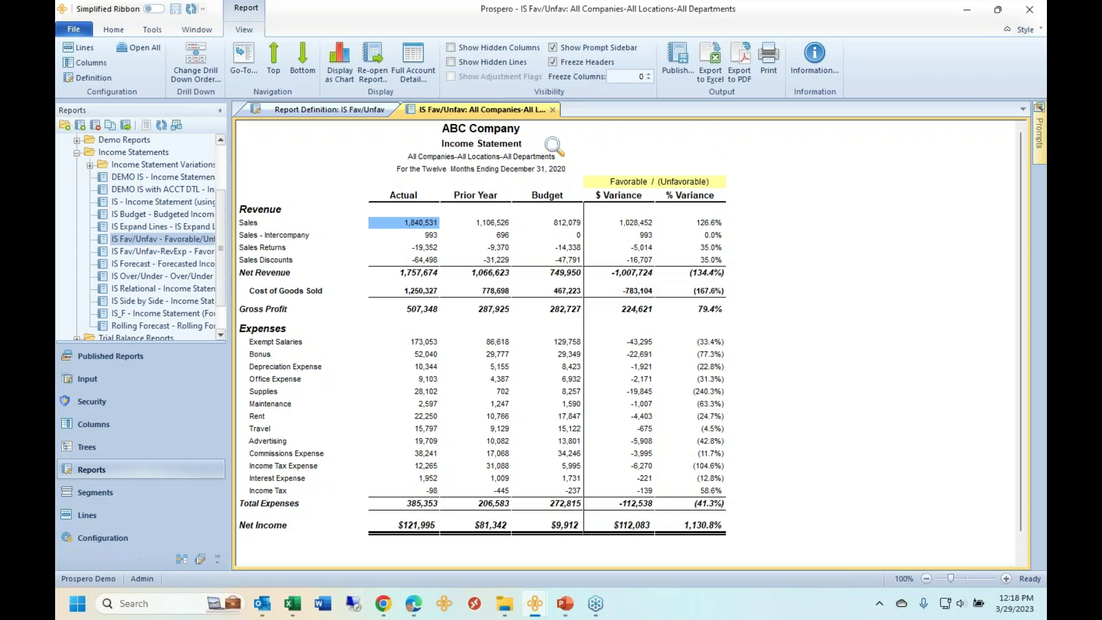
- Change the income statement's drill-down order so that Department comes first, ahead of Company and Location
click(201, 67)
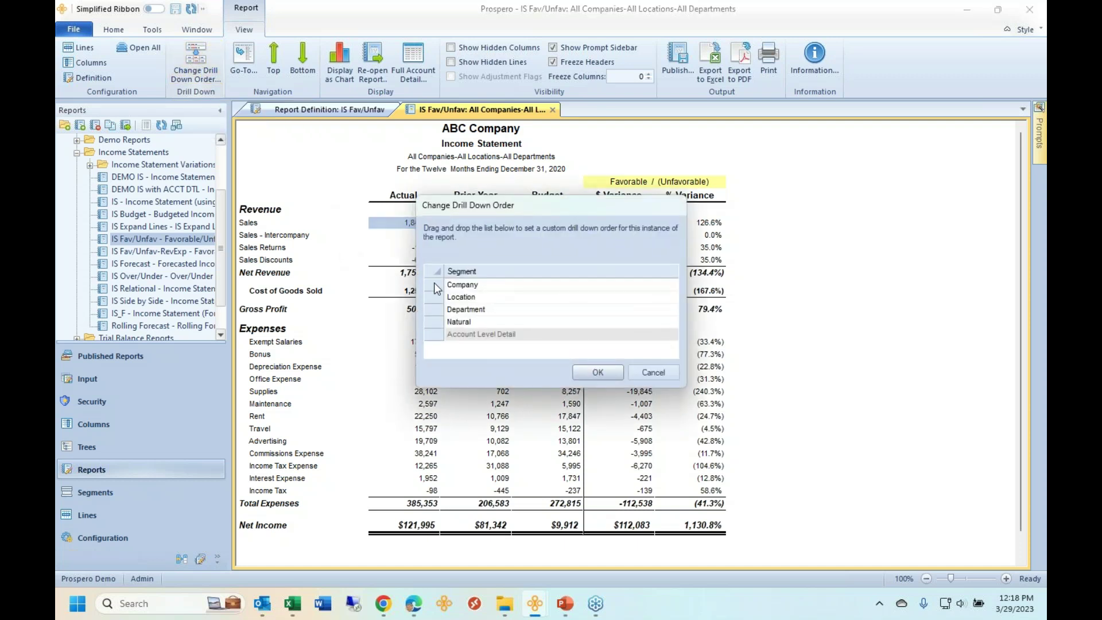
click(431, 287)
click(443, 298)
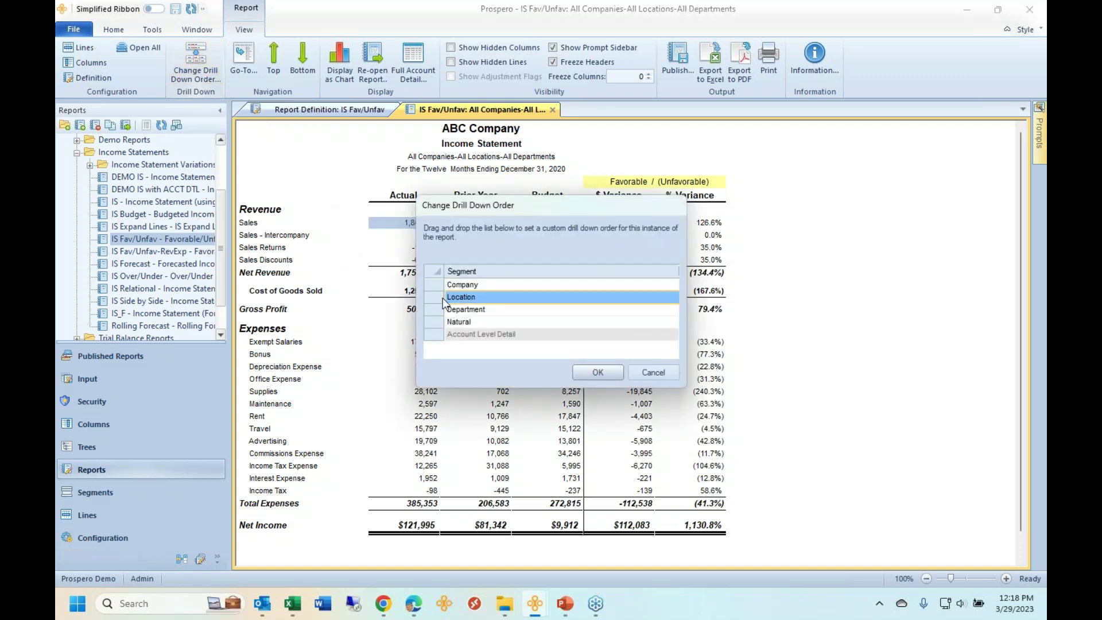
click(443, 310)
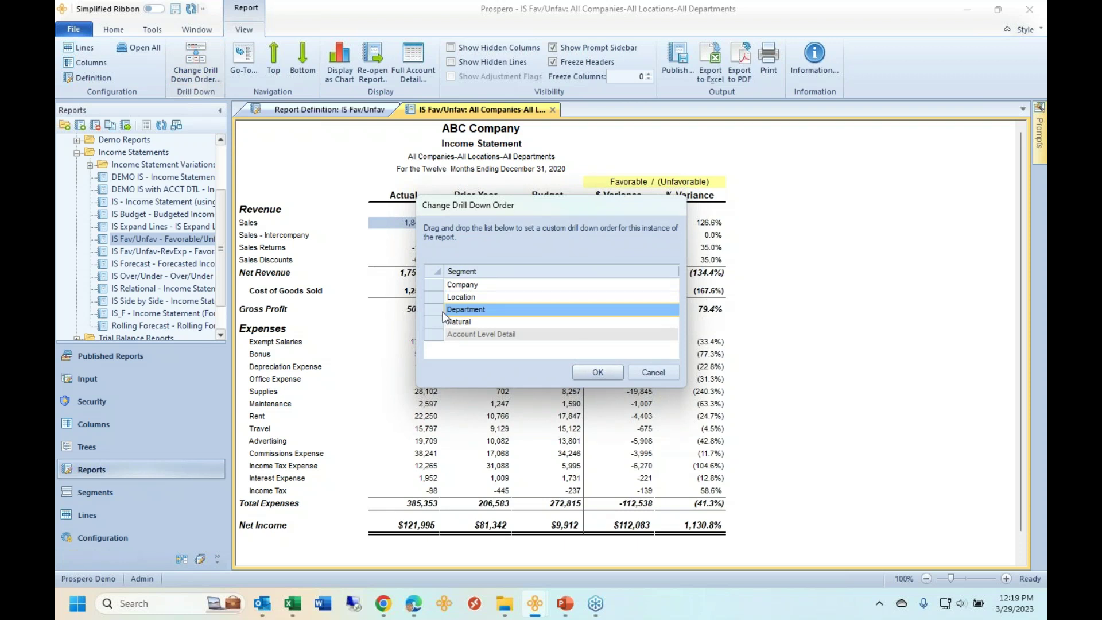
drag(443, 315, 454, 290)
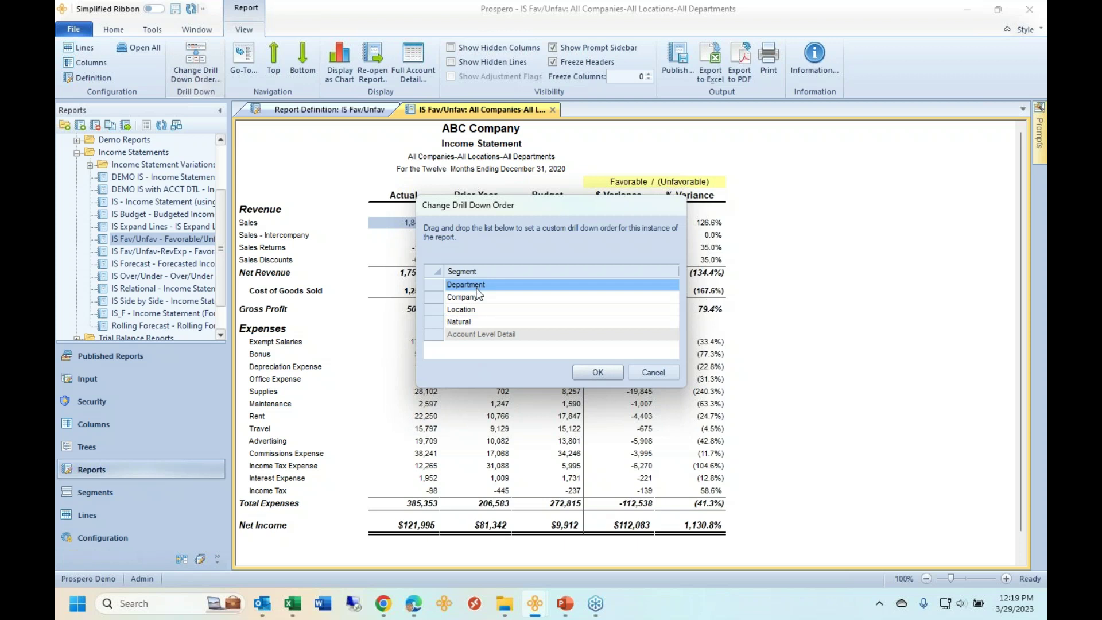
click(594, 372)
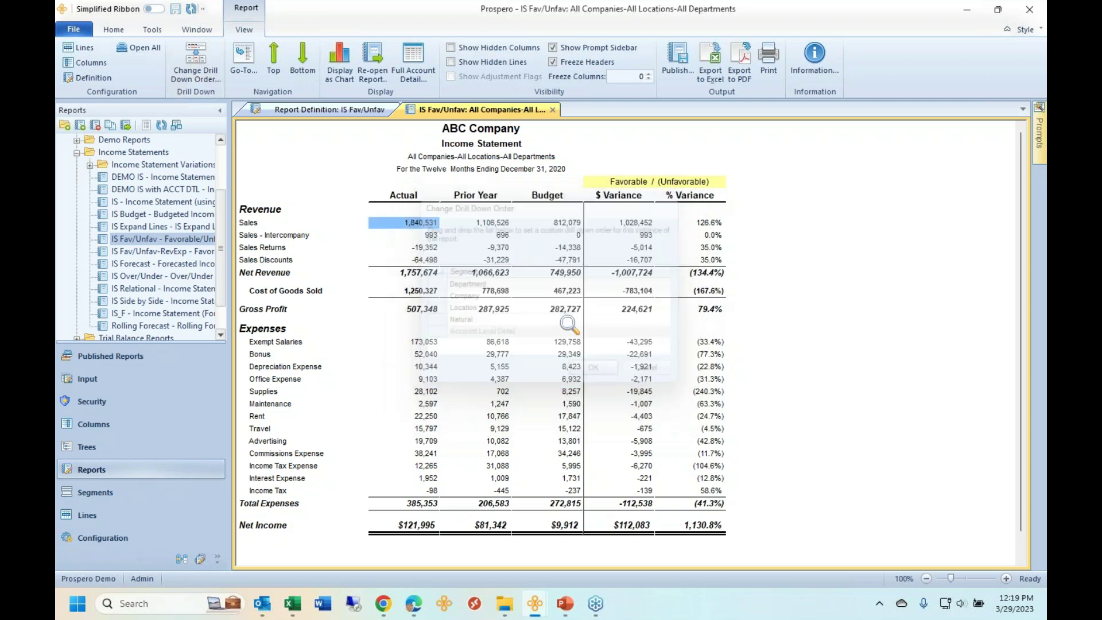
- Drill down on the Actual Sales amount by department and highlight the department names and Marketing's Budget and $ Variance
click(631, 228)
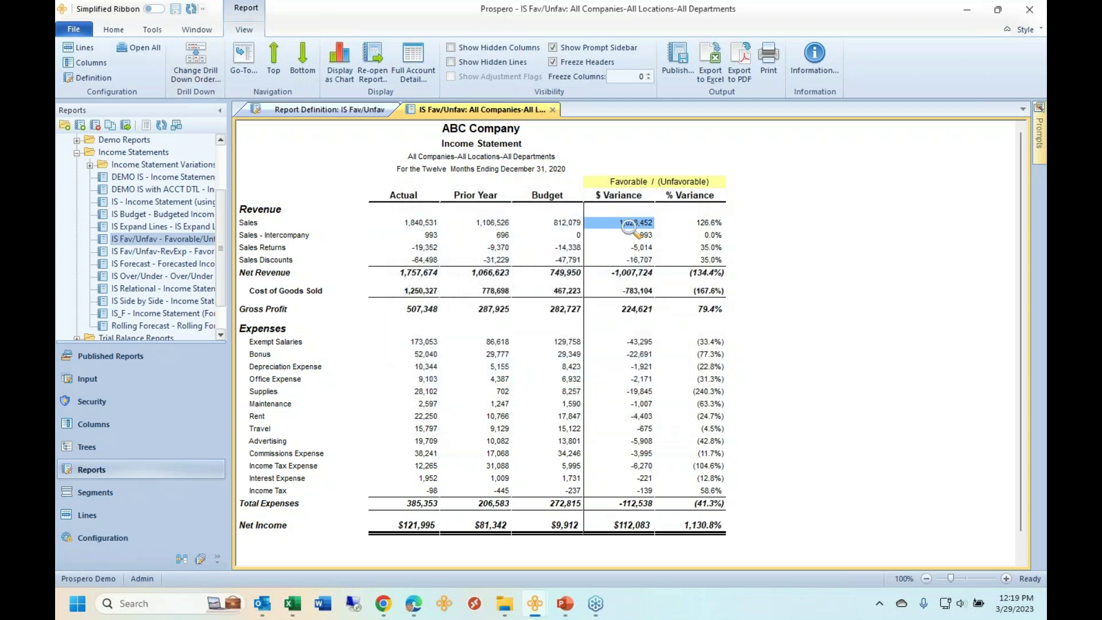
double_click(422, 223)
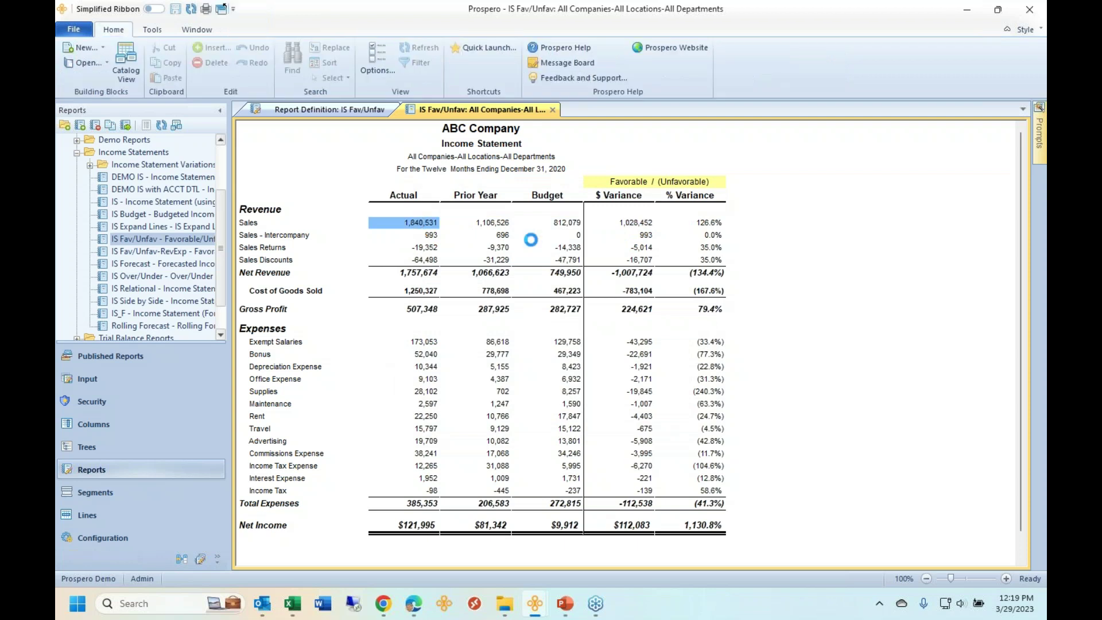
drag(269, 209, 274, 246)
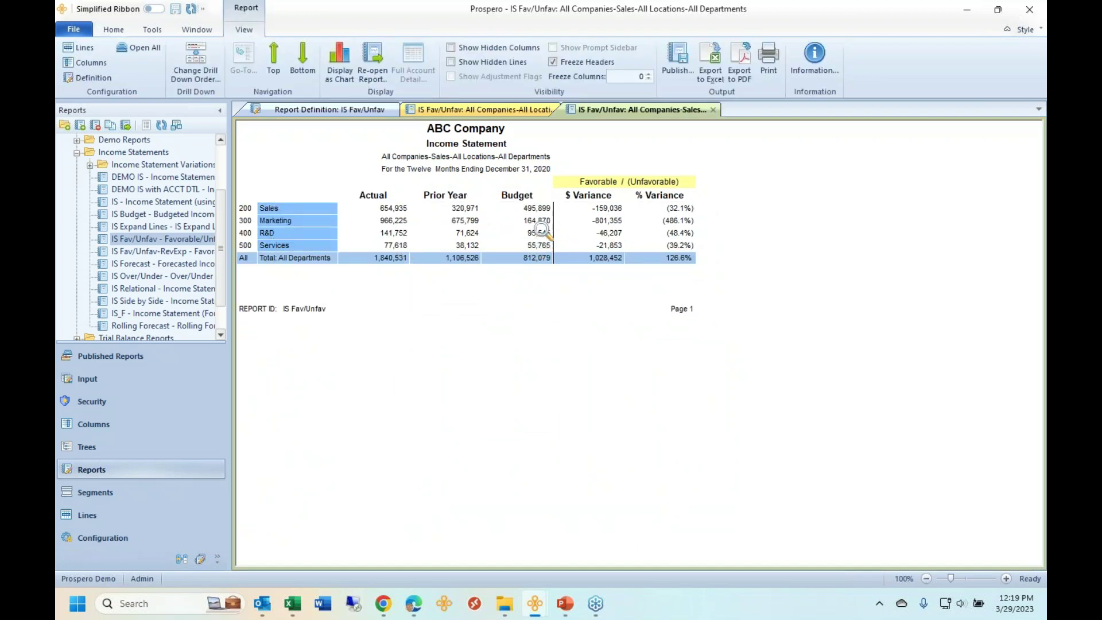
drag(533, 223, 588, 222)
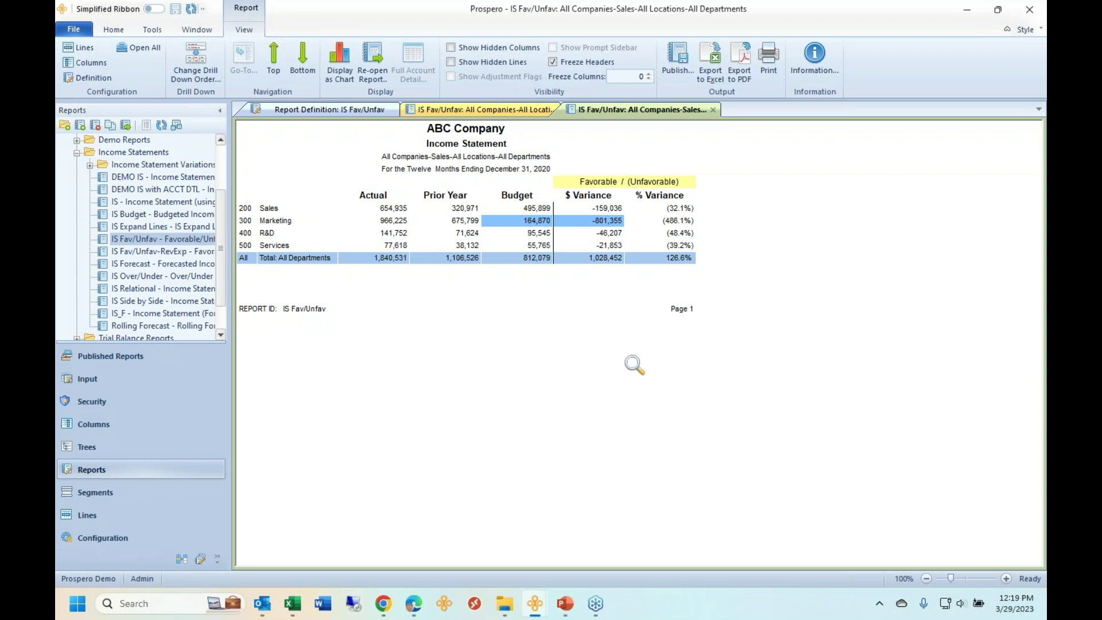
- Rerun the IS Fav/Unfav income statement with the Department prompt set to 300 for Marketing
drag(245, 222, 276, 222)
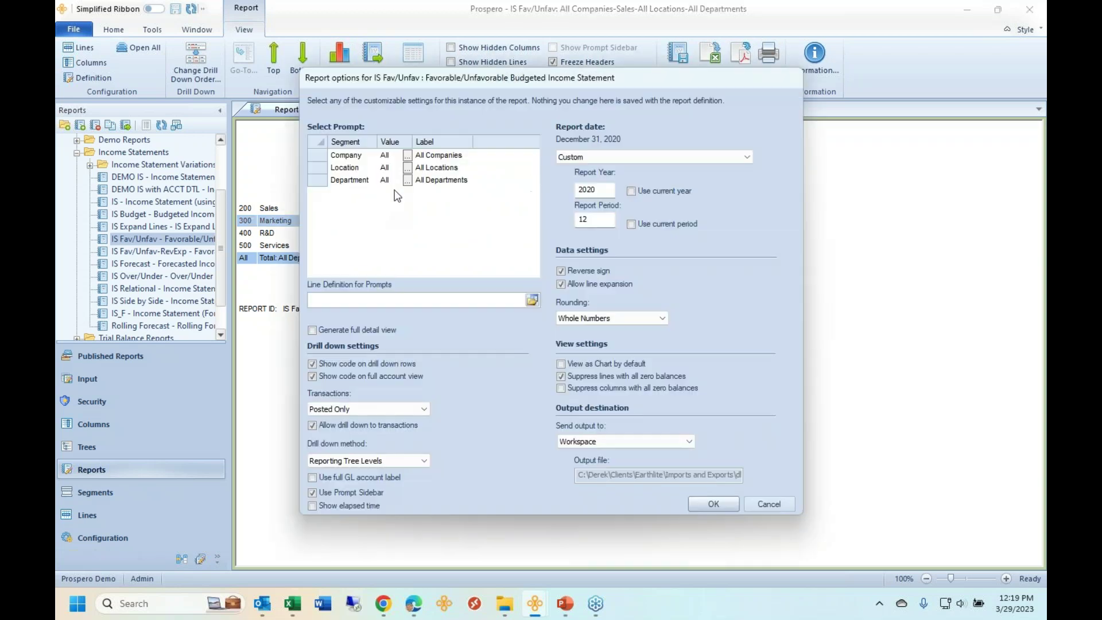
click(394, 182)
text(300)
key(Tab)
click(696, 504)
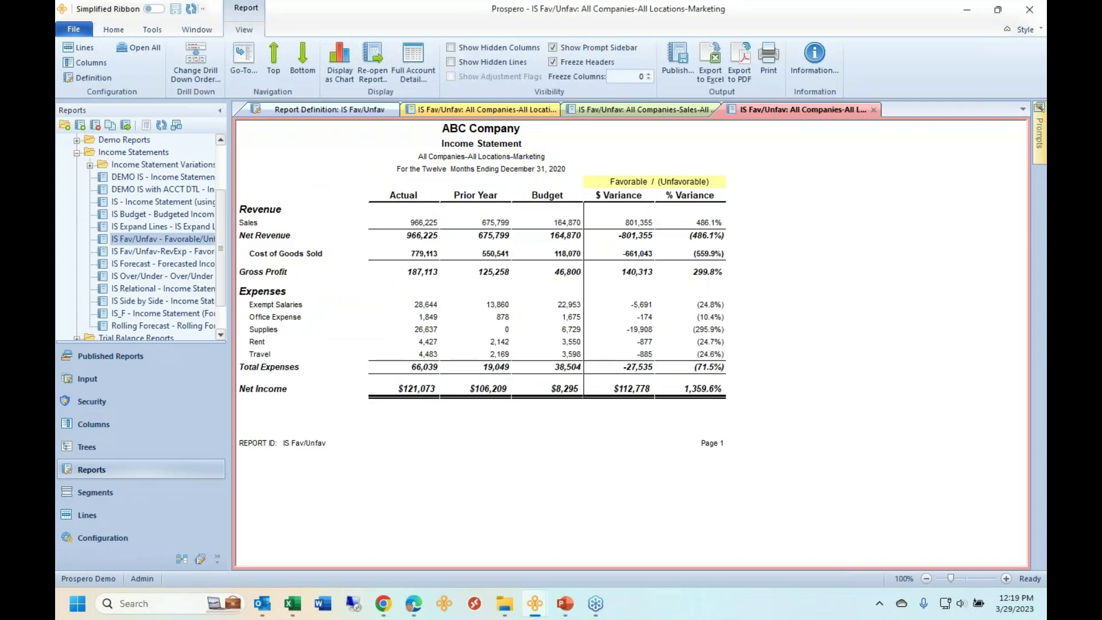
- Review the Marketing statement's drill-down segment order, cancel it, and switch back to the Denver Services income statement window
click(201, 68)
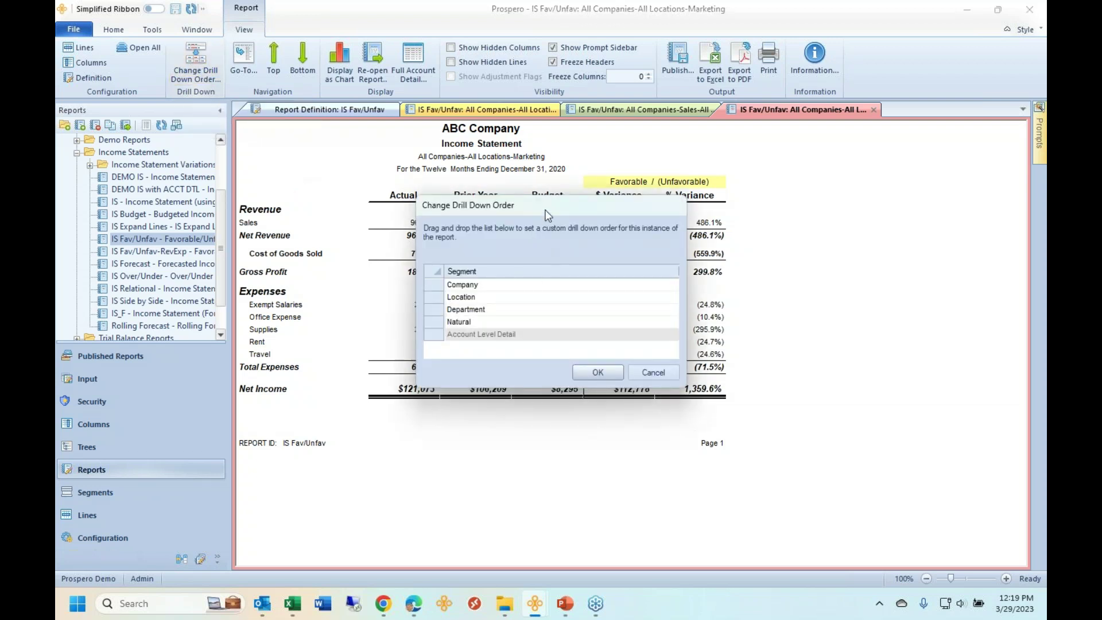
drag(546, 214, 681, 297)
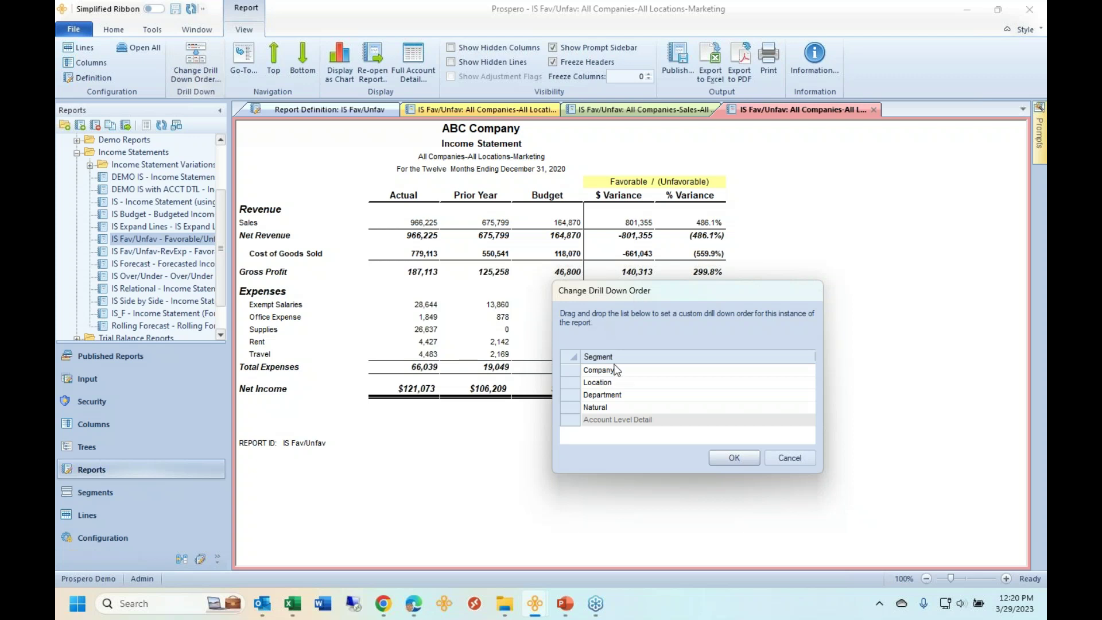
click(775, 454)
mouse_move(543, 600)
click(660, 531)
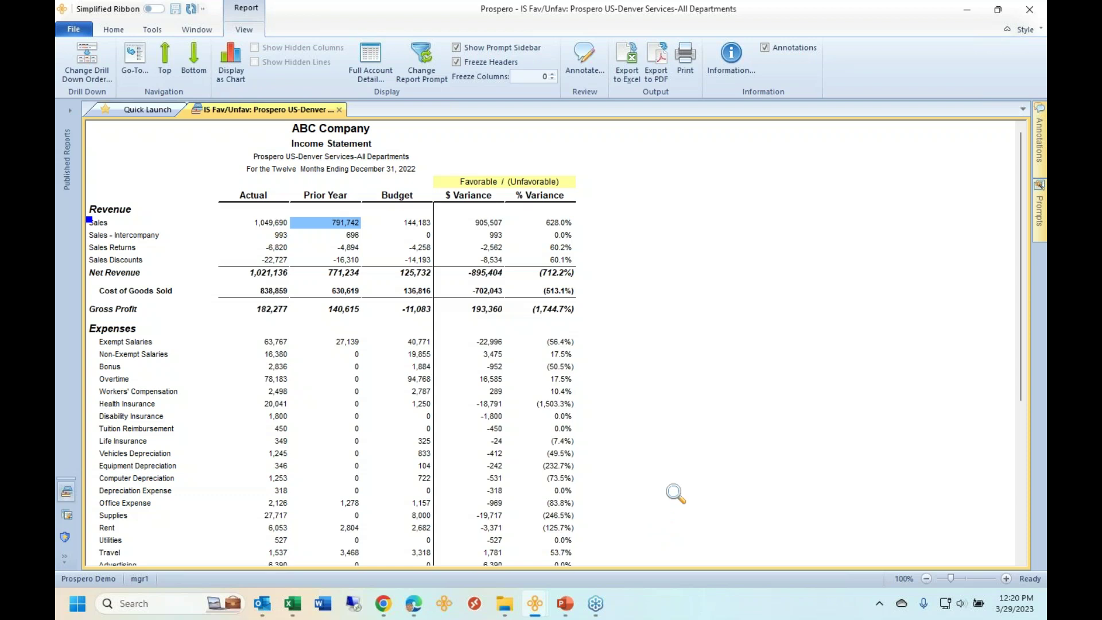
- Display the Denver Services income statement as a chart and switch to the window with the tiled reports and graphs
click(227, 75)
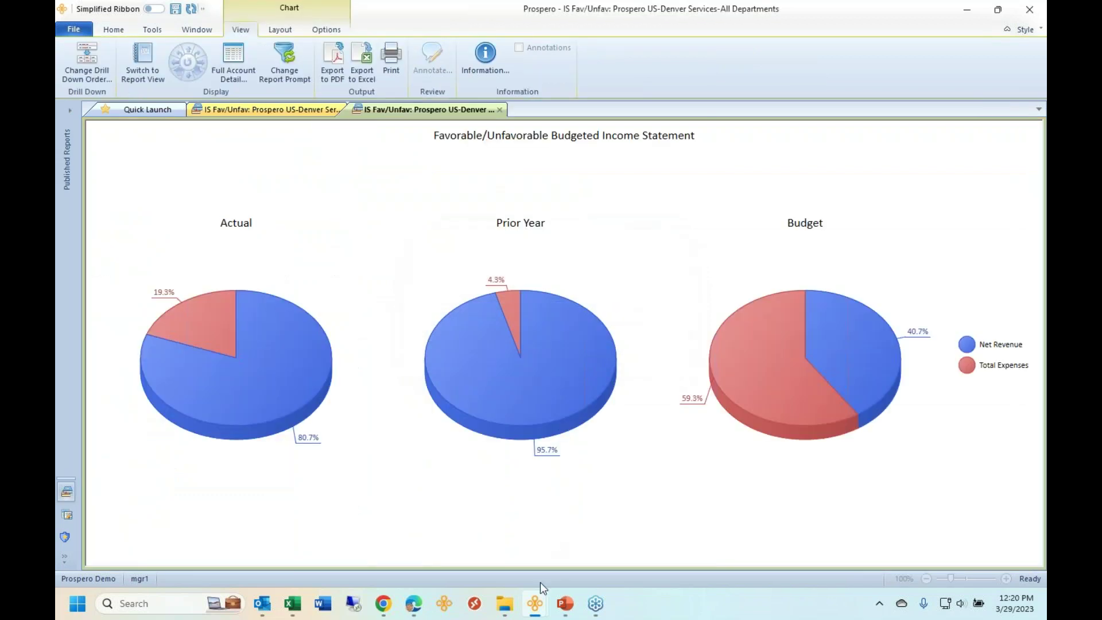
mouse_move(537, 605)
click(438, 513)
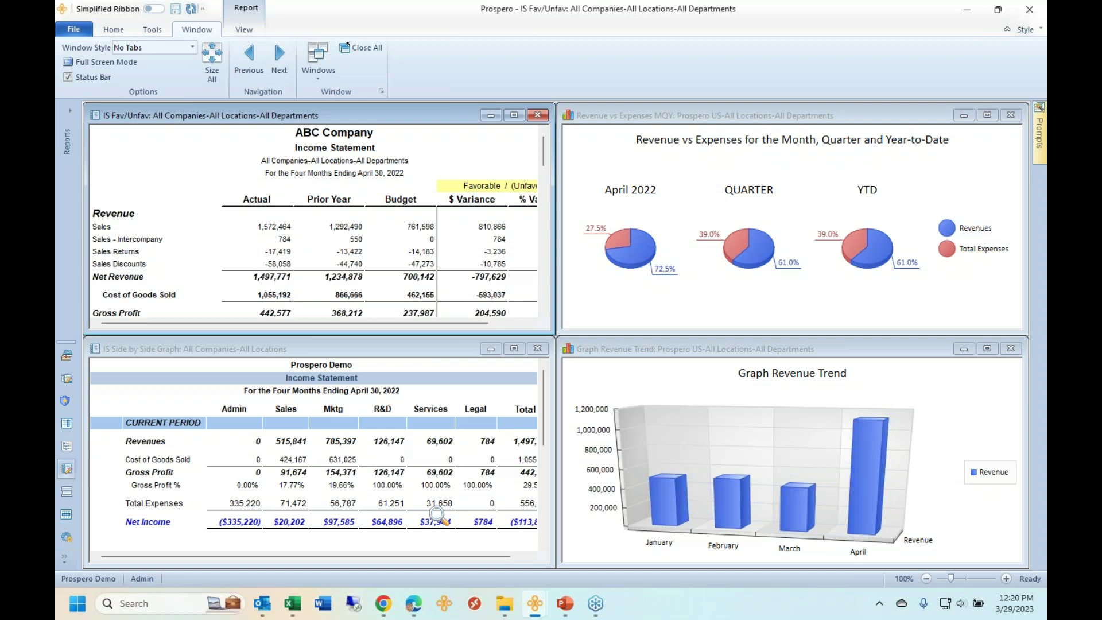
- Open the chart settings in the IS Fav/Unfav report definition and show the available chart types
mouse_move(530, 597)
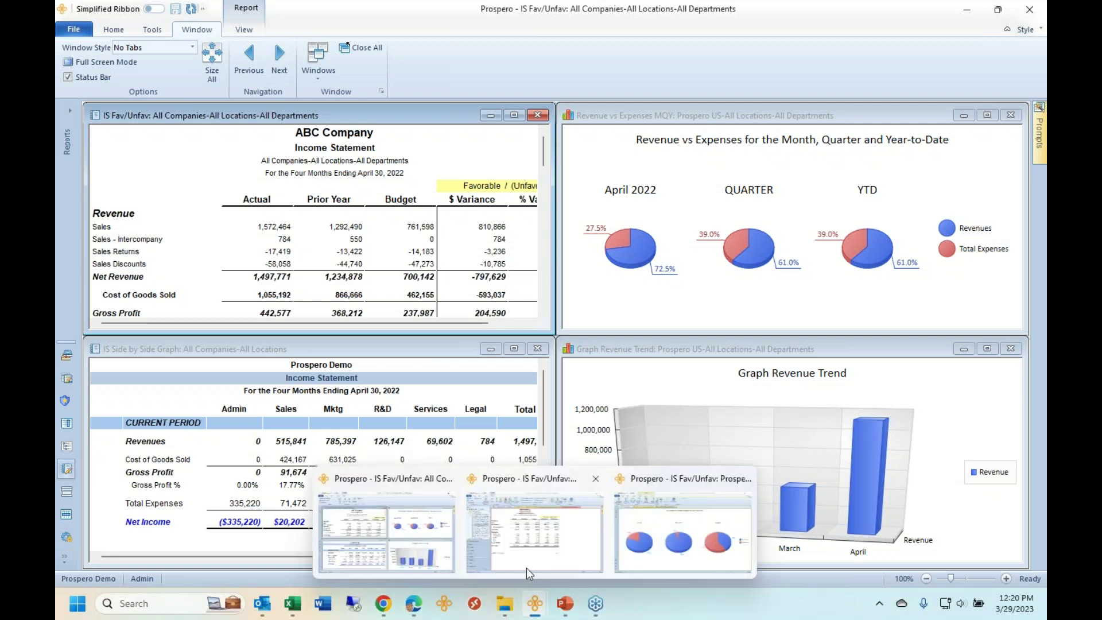
click(519, 520)
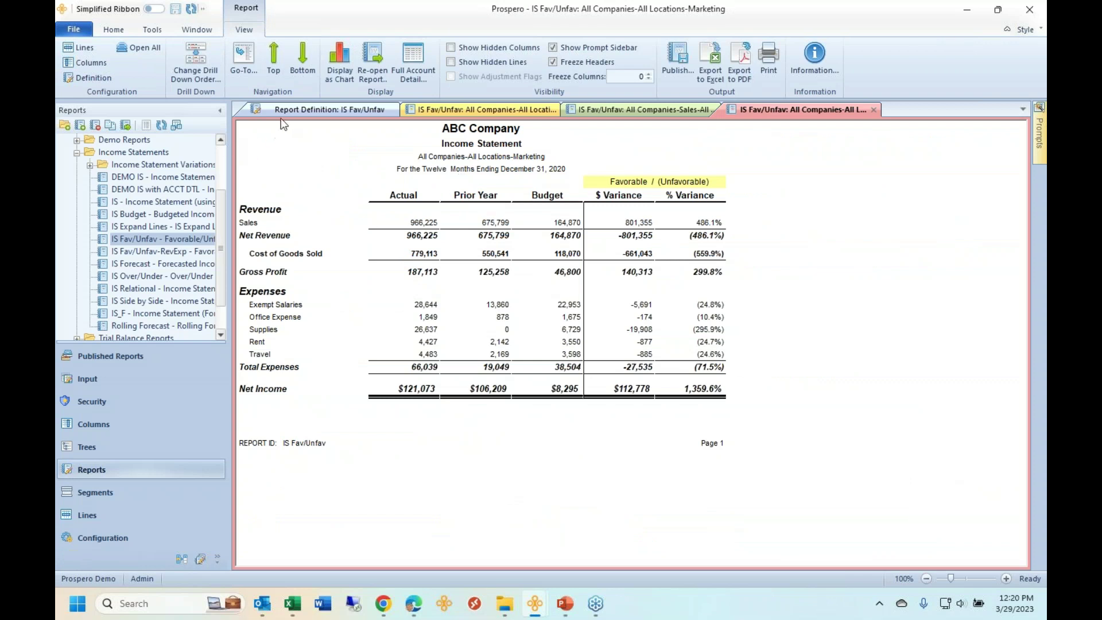
click(292, 111)
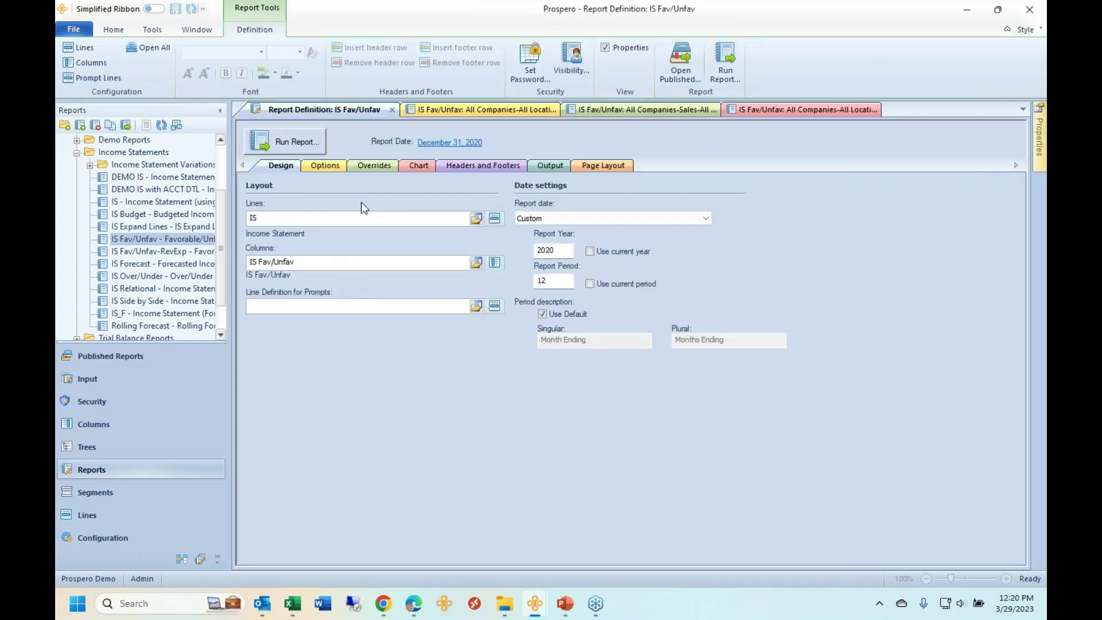
click(413, 170)
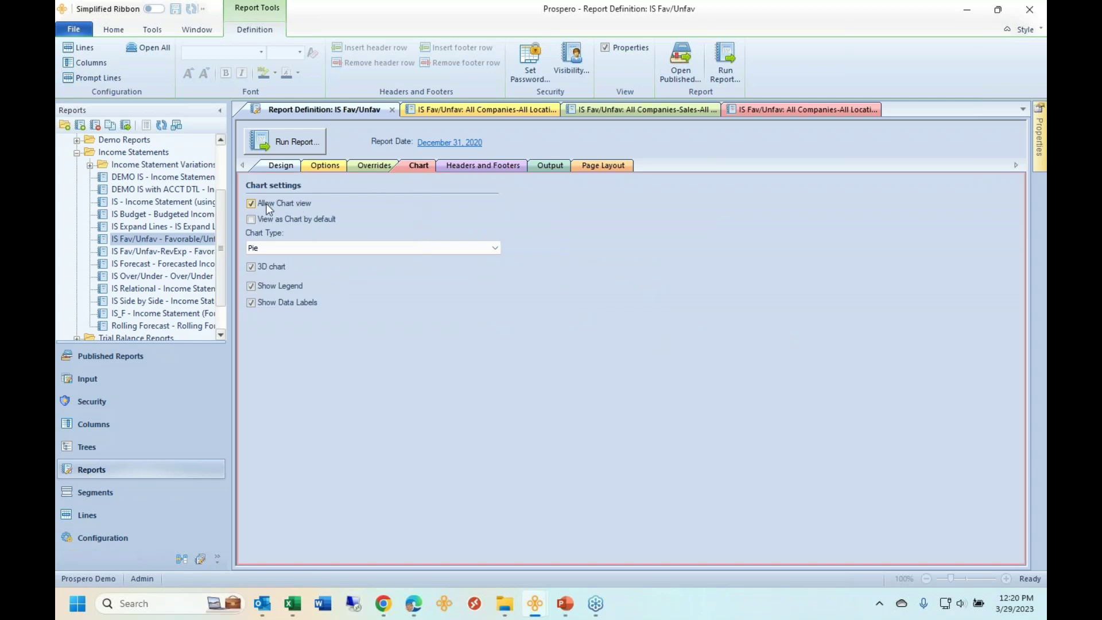
click(251, 204)
click(497, 247)
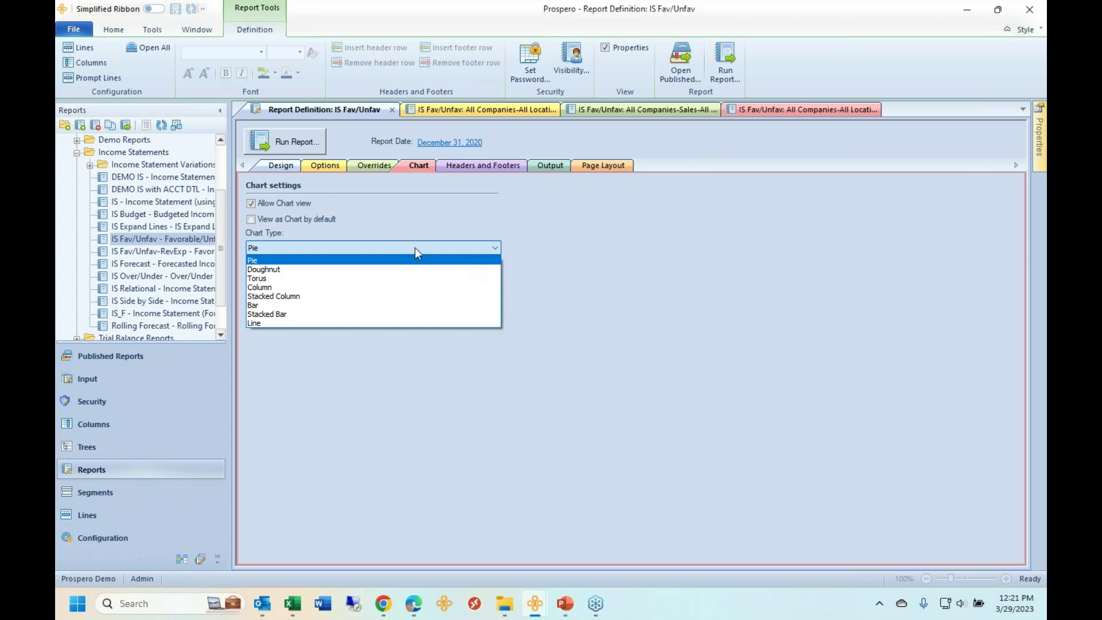
- Return to the report definition's design settings, then open the Catalog View of reports and enlarge it
click(285, 165)
click(284, 165)
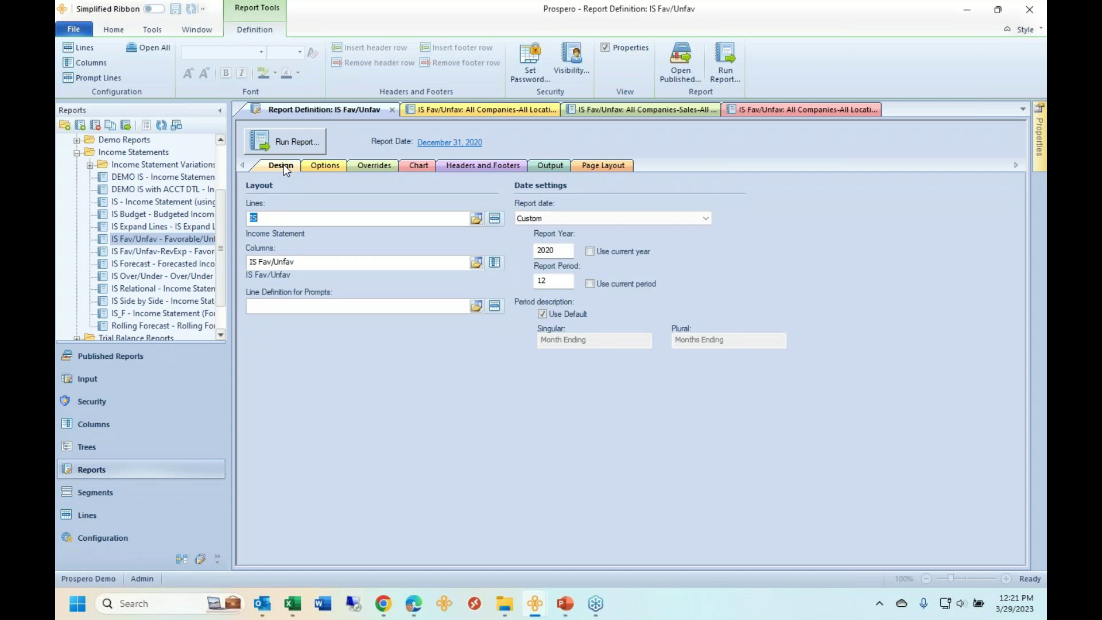
click(121, 31)
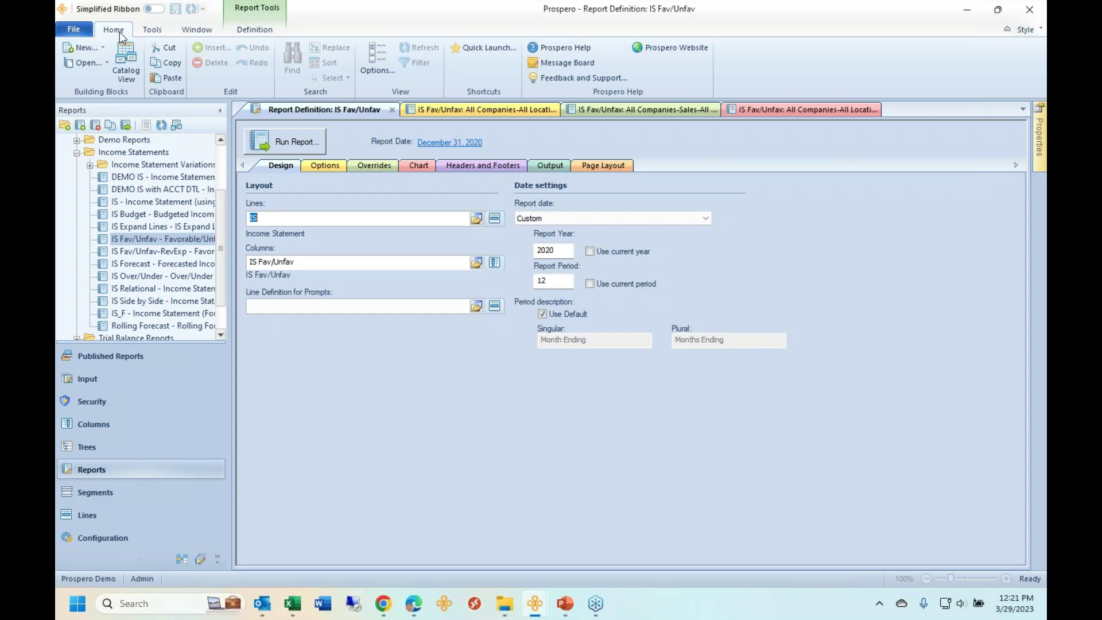
click(127, 62)
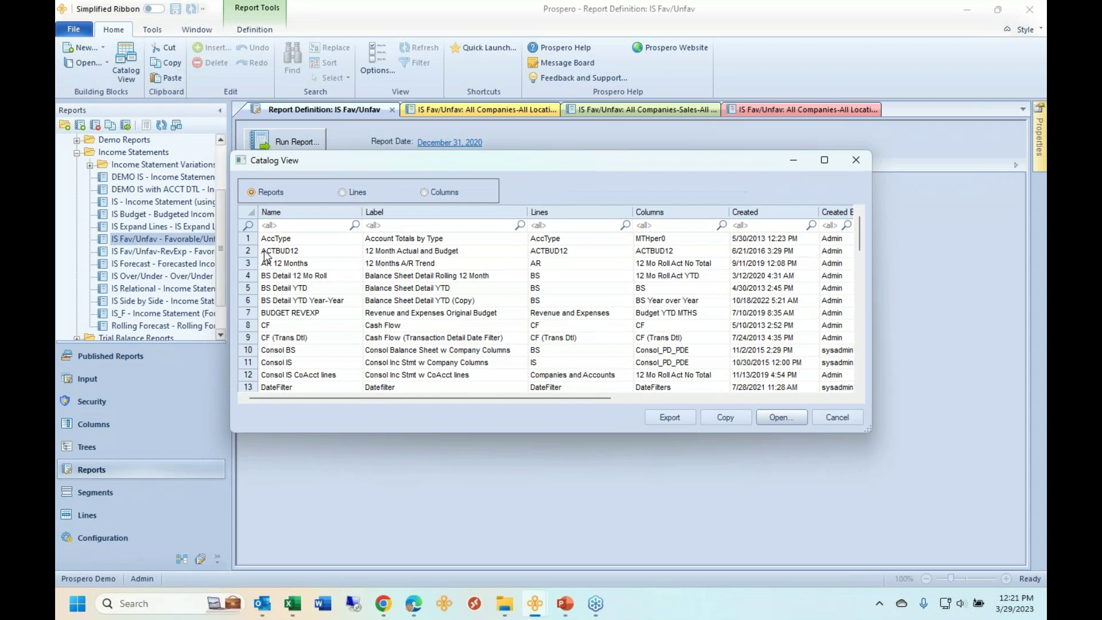
drag(864, 429, 994, 521)
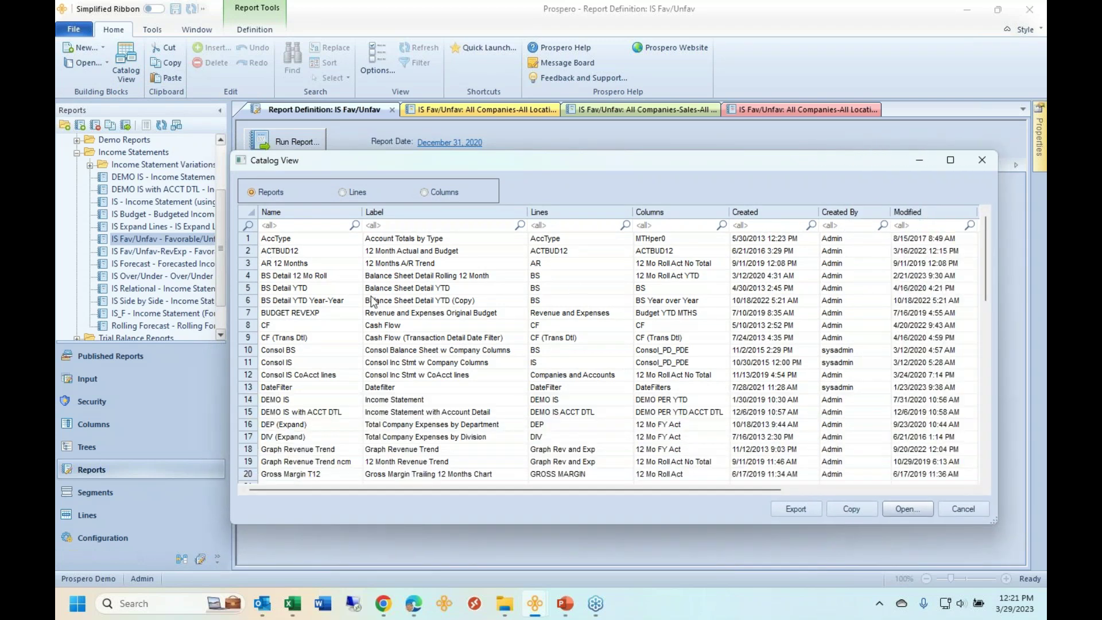
- Highlight some report names and line definitions in the catalog, then reposition and widen it to show more date columns
drag(305, 277, 272, 413)
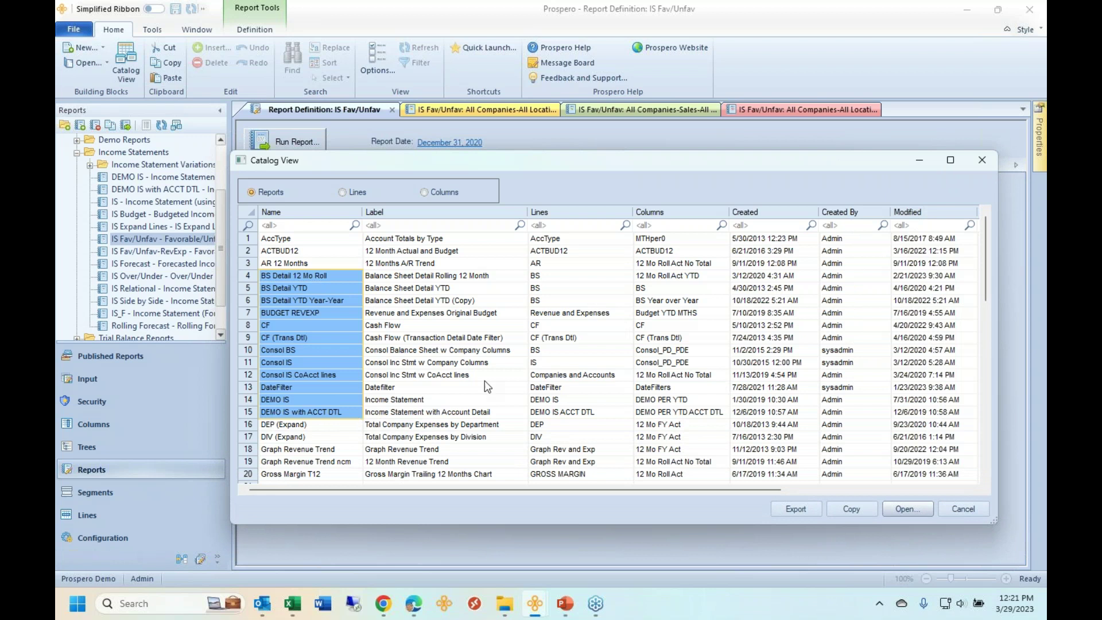
drag(595, 298, 577, 394)
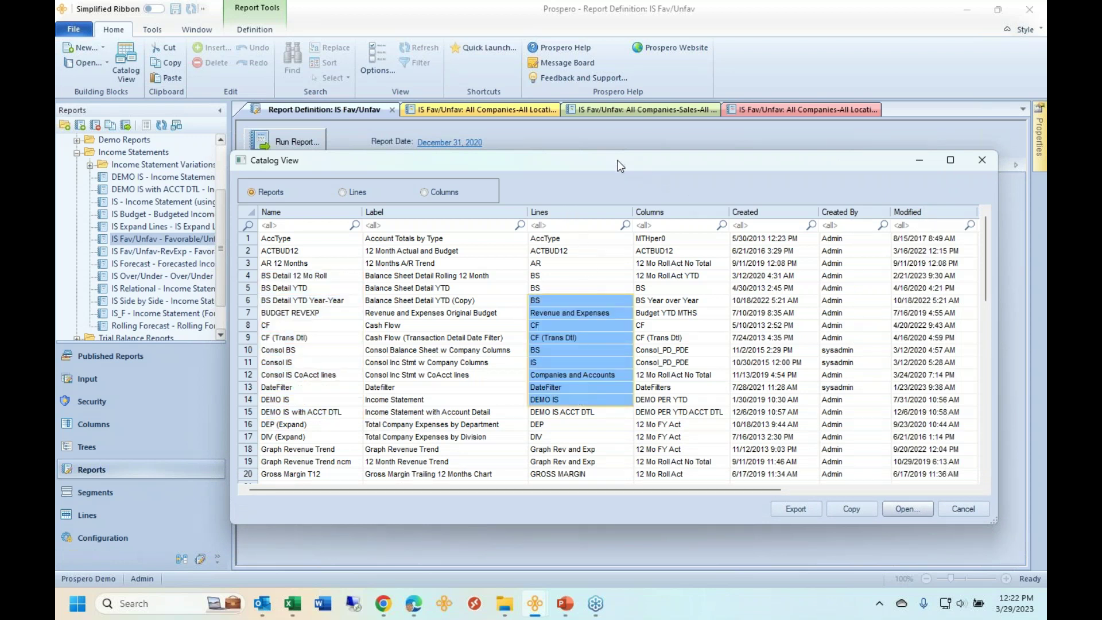
drag(623, 161, 495, 139)
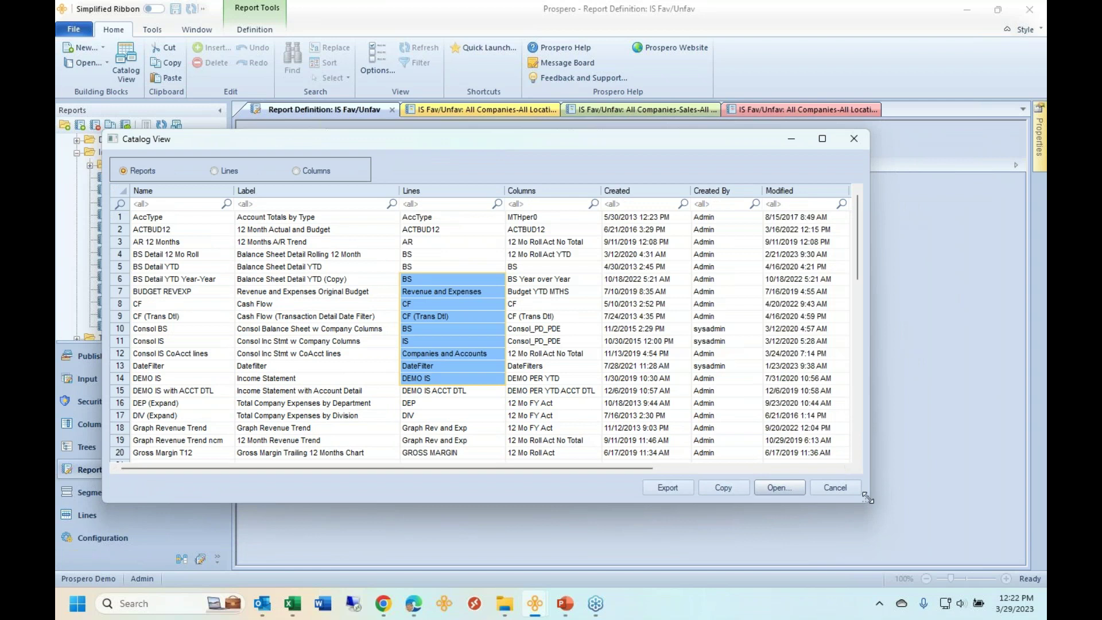
drag(867, 499, 1043, 534)
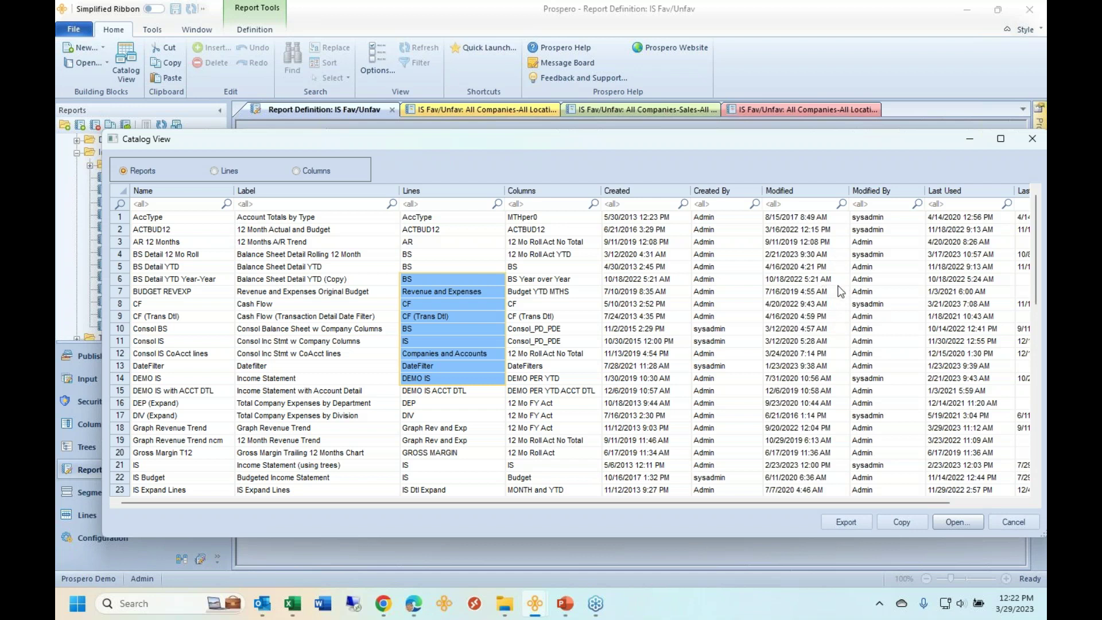
- Sort the report catalog by Lines and highlight the reports that use the IS line definition
click(471, 191)
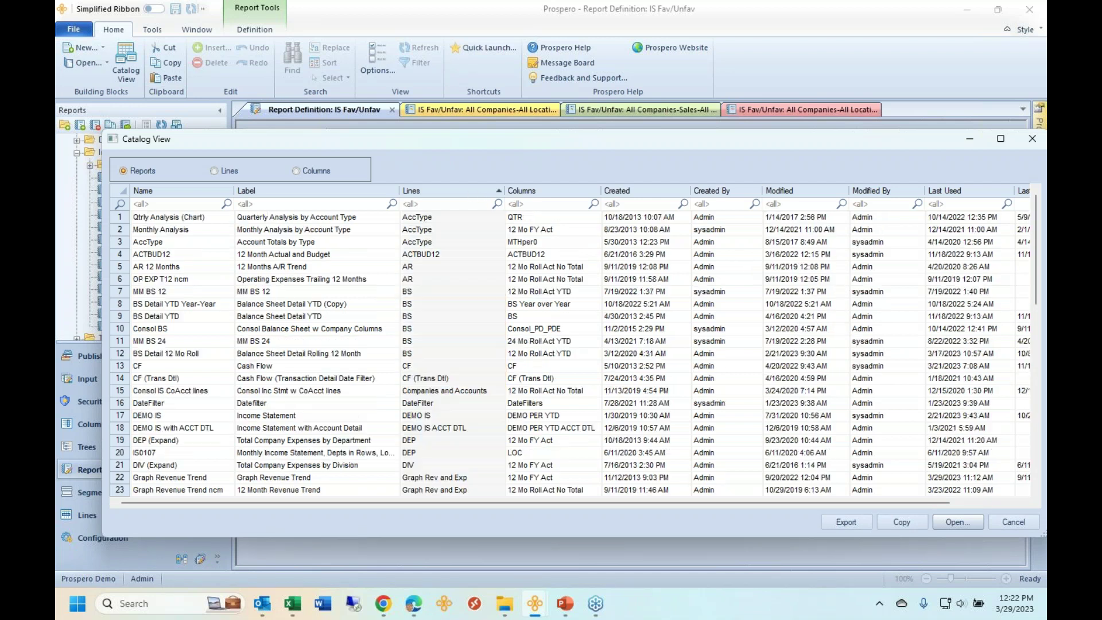
scroll(447, 281, down, 7)
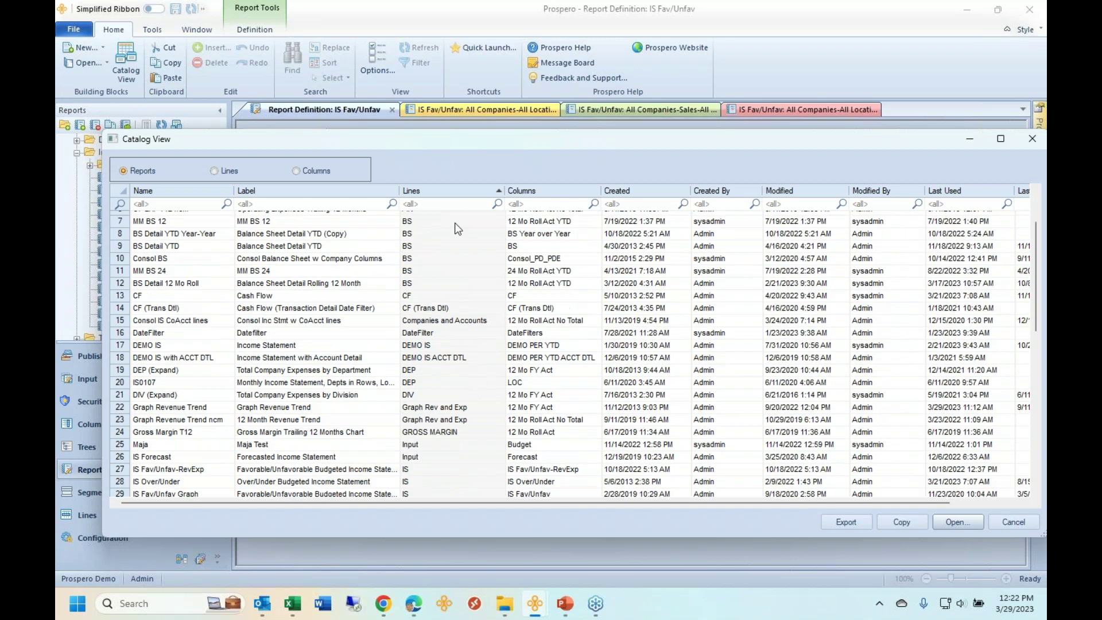
drag(446, 290, 230, 468)
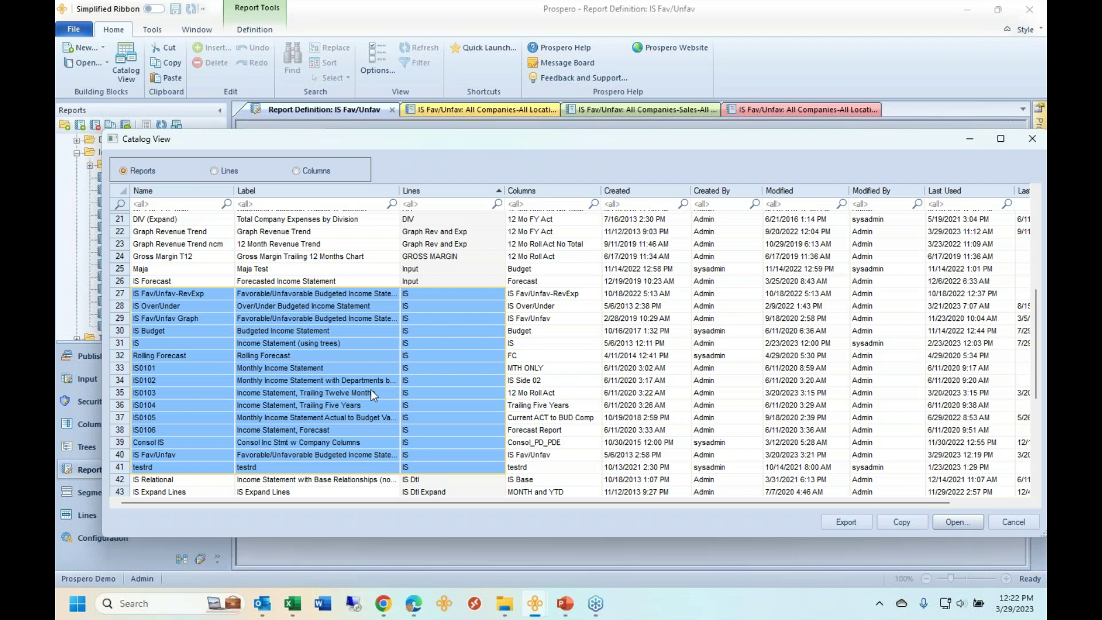
- Switch to File Explorer and select all Excel workbooks in the Report Exports to Excel and PDF folder
click(505, 604)
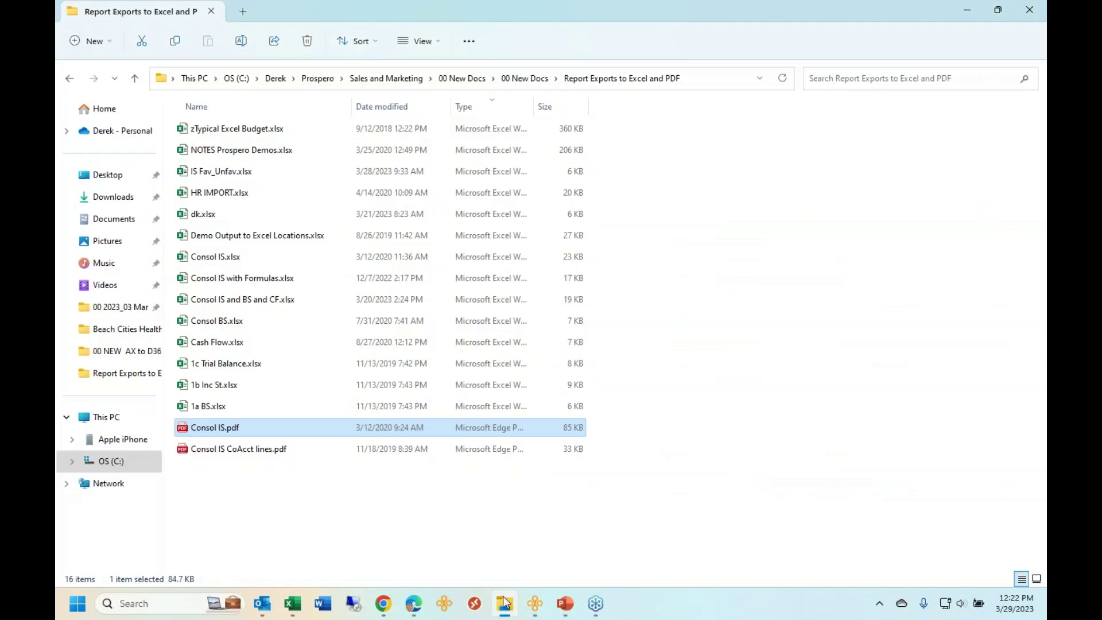
click(264, 132)
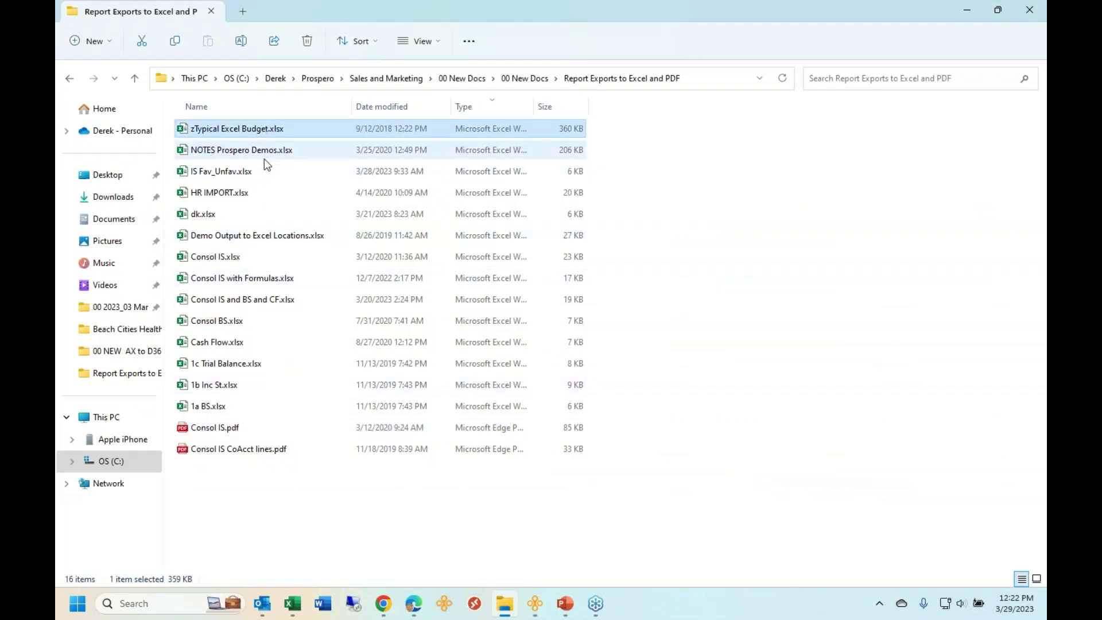
shift+click(240, 402)
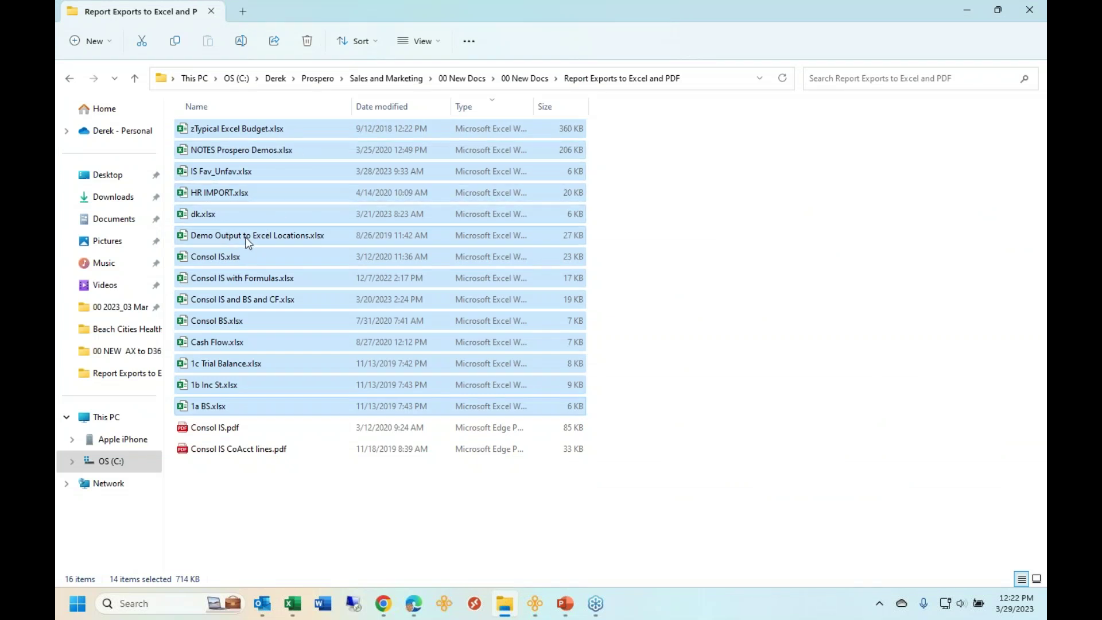
mouse_move(248, 242)
- Select only HR IMPORT.xlsx, Consol IS with Formulas.xlsx and Cash Flow.xlsx in the folder
click(264, 189)
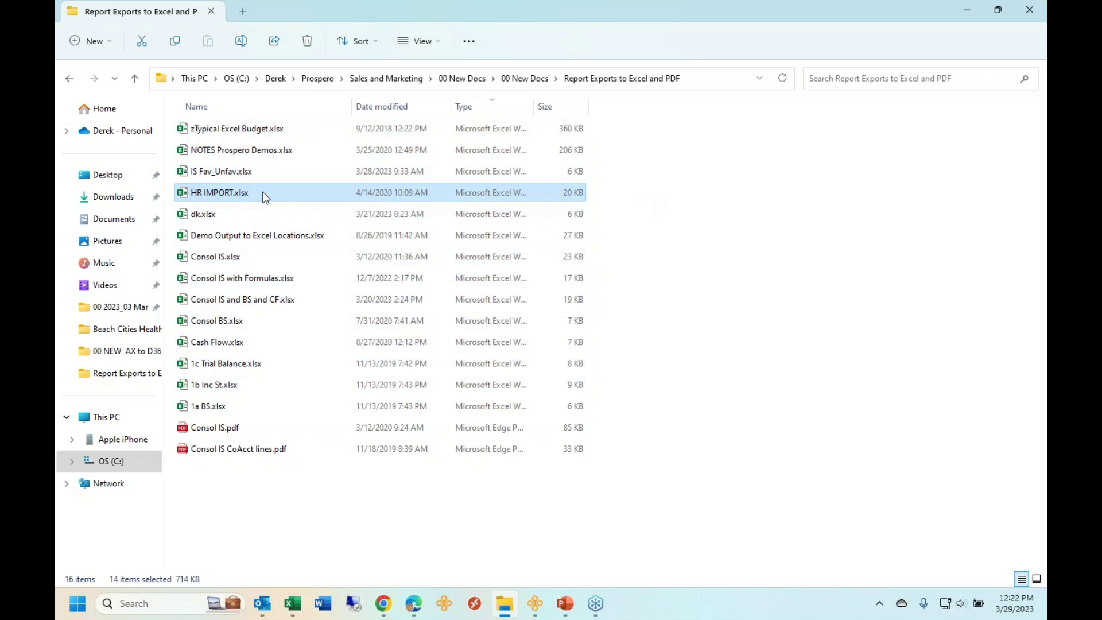
ctrl+click(256, 278)
ctrl+click(290, 341)
drag(289, 341, 325, 337)
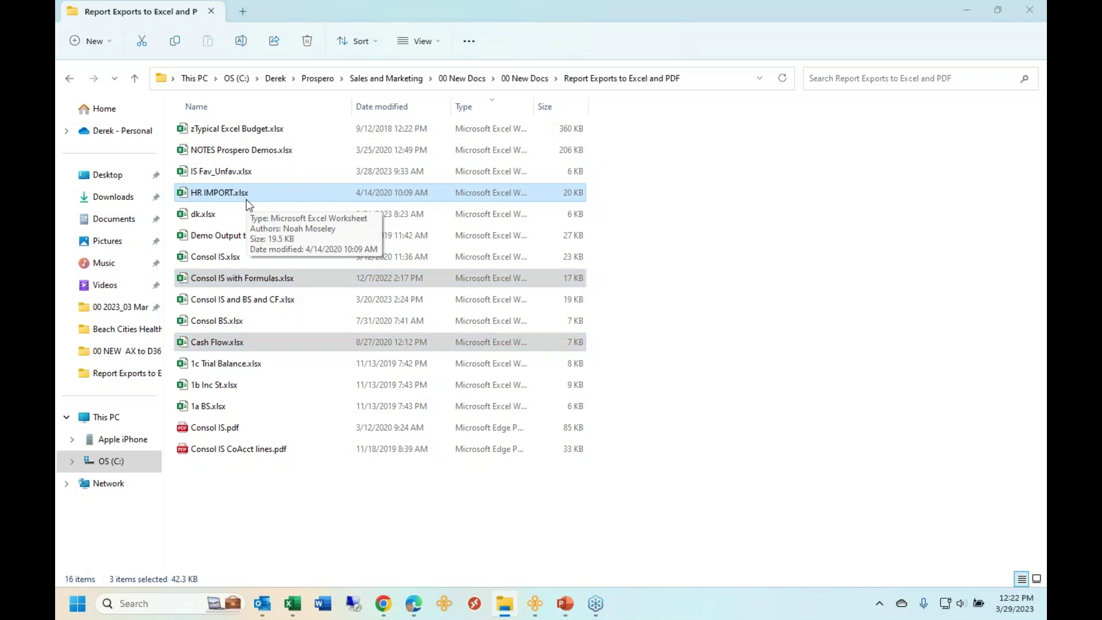
- Switch back to Prospero, close the Catalog View without opening a report, and bring up the Denver Services chart window
key(alt+Tab)
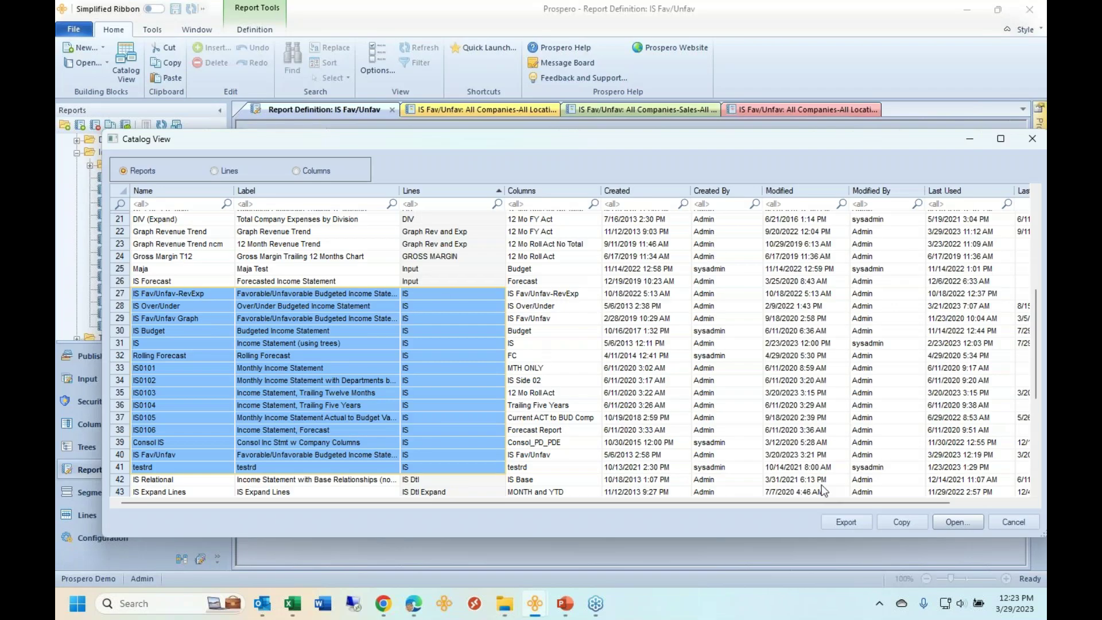
click(1004, 520)
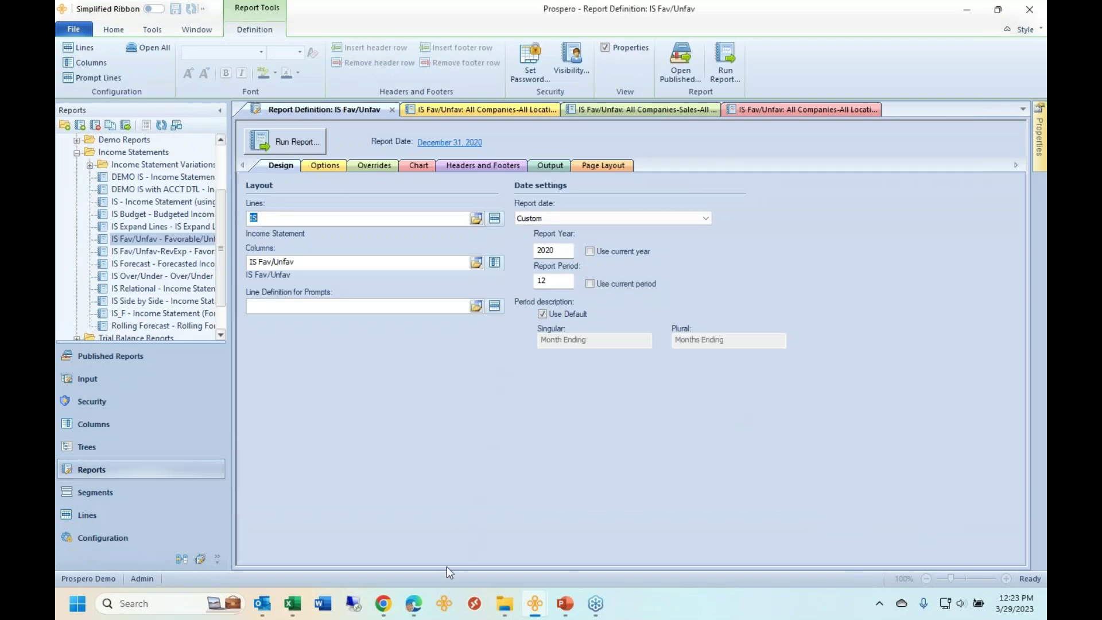
mouse_move(540, 608)
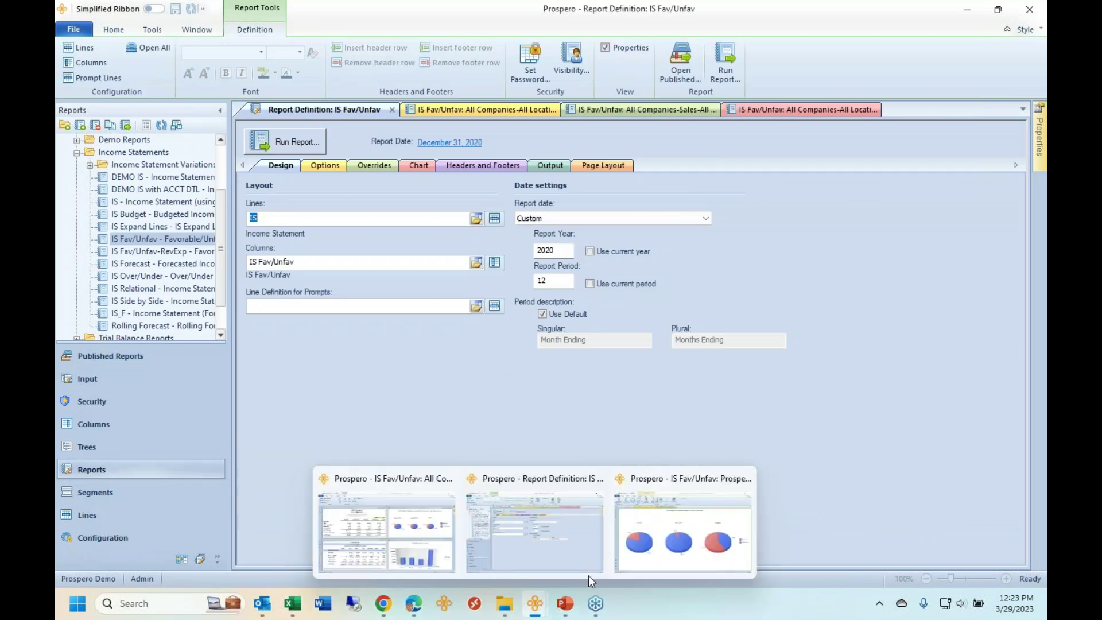
click(574, 495)
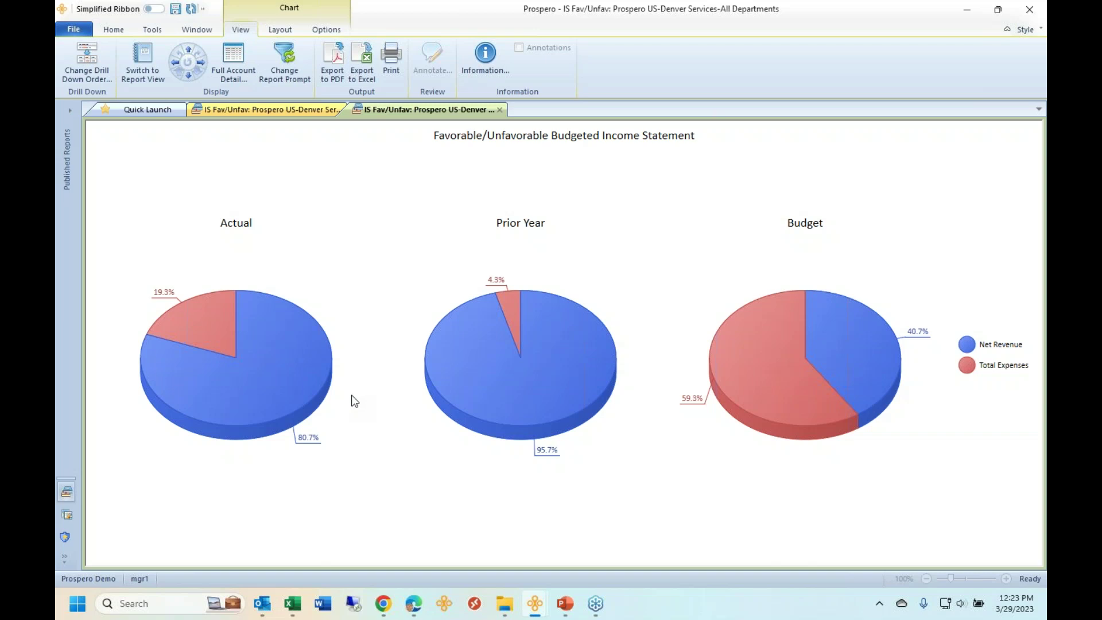
- Drill down on Total Expenses in the Actual pie by department and switch the resulting chart to report view
mouse_move(234, 313)
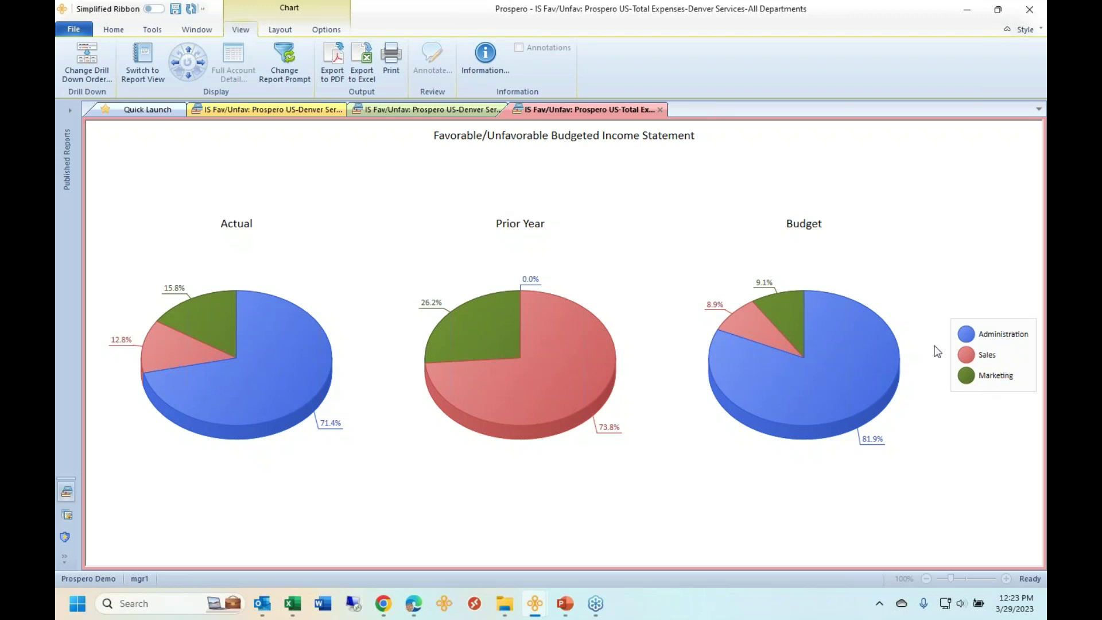
mouse_move(239, 338)
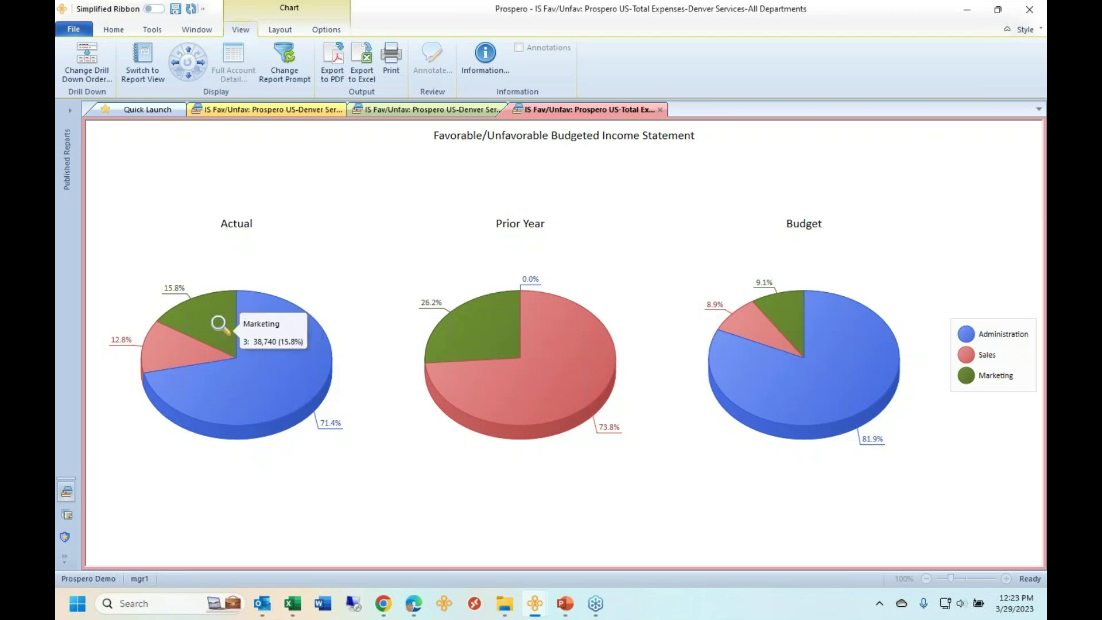
click(146, 61)
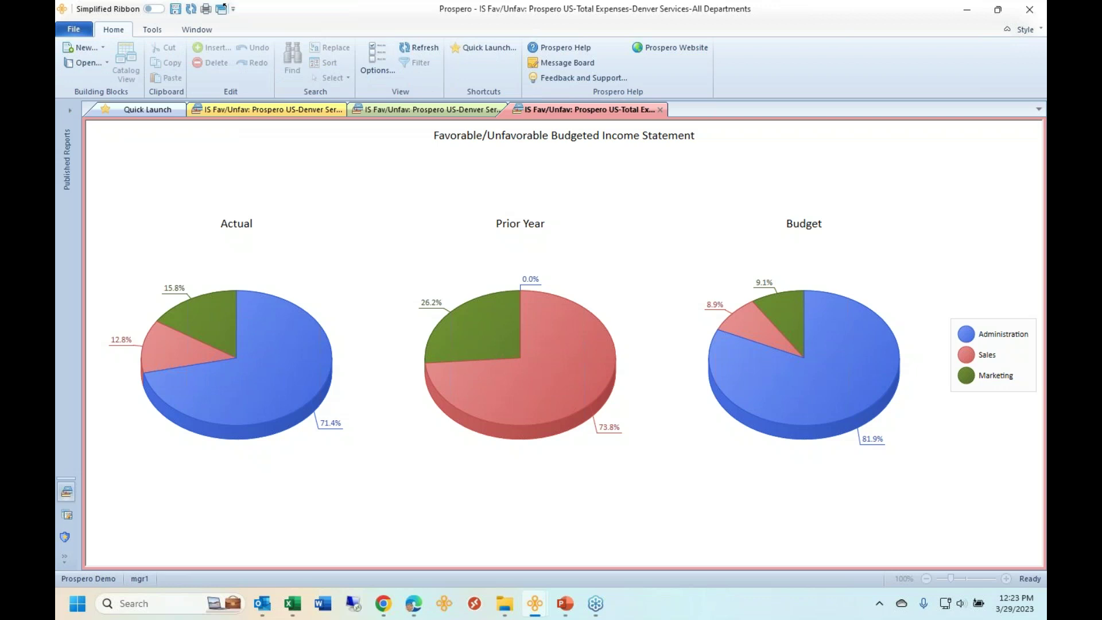
- Highlight the Total Expenses report's subtitle line and the Actual amounts for Administration, Sales and Marketing
click(259, 159)
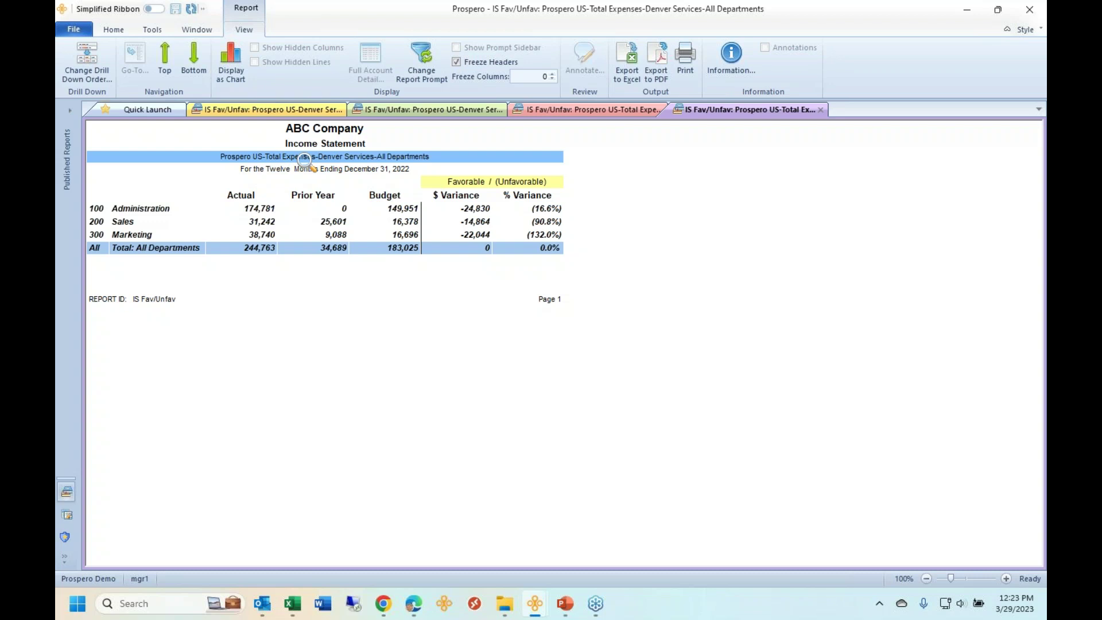
drag(269, 208, 268, 234)
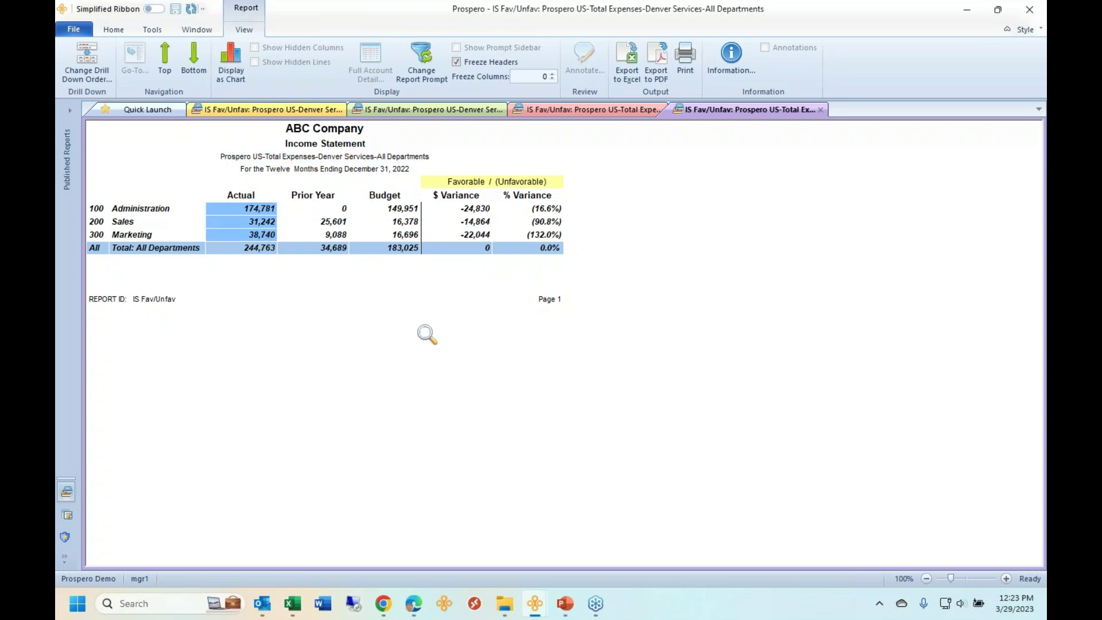
click(318, 157)
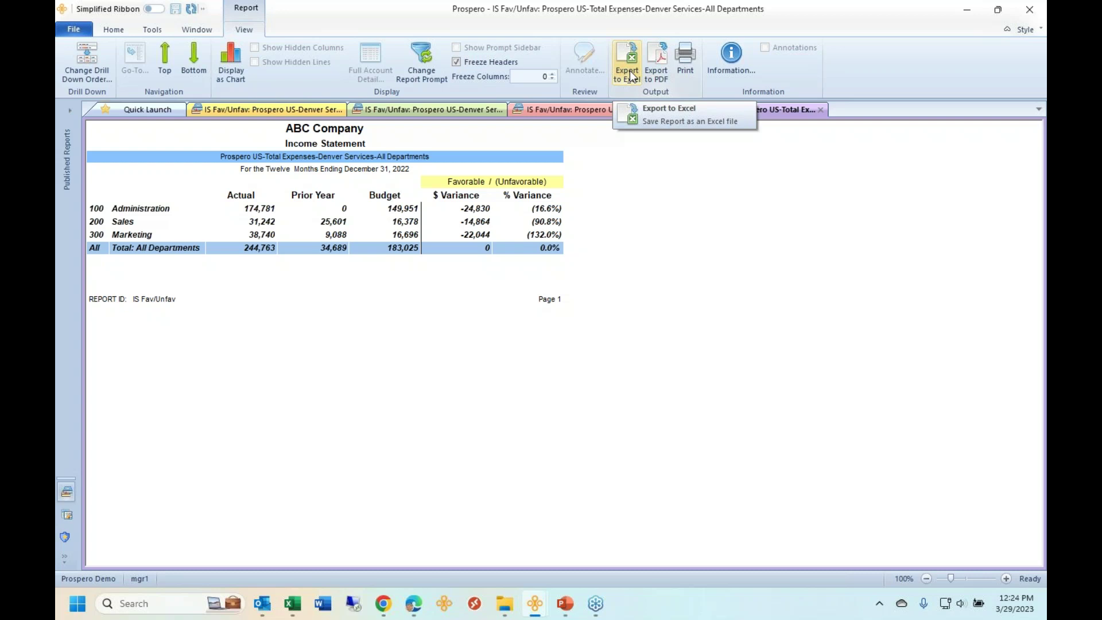
- Export the Total Expenses department report to Excel as IS Fav_Unfav.xlsx in the Report Exports to Excel and PDF folder
click(630, 73)
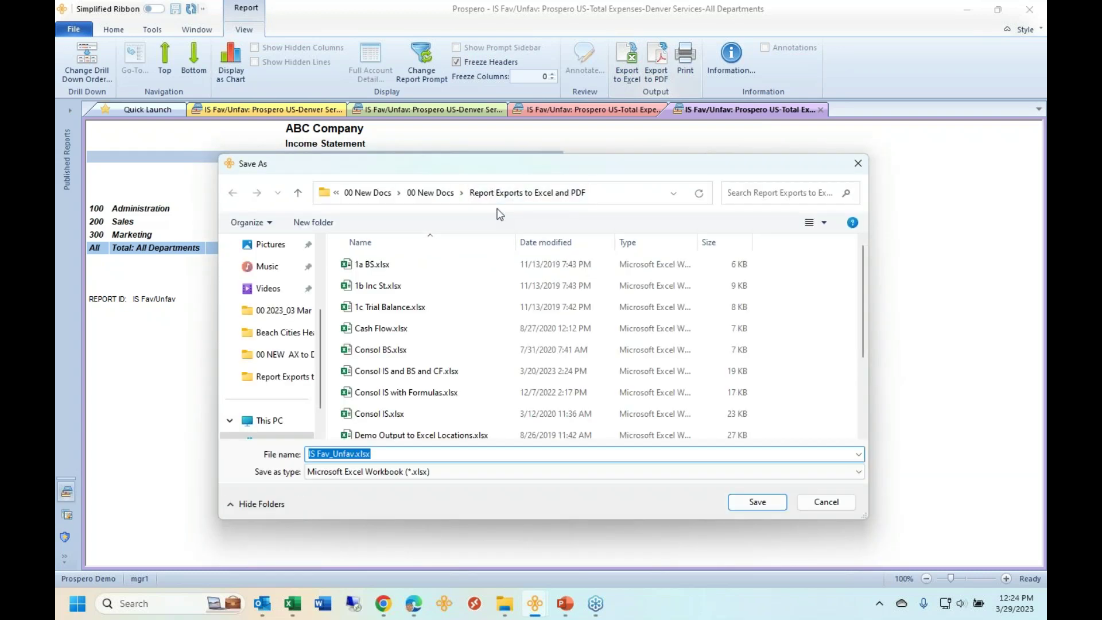
click(758, 503)
click(582, 303)
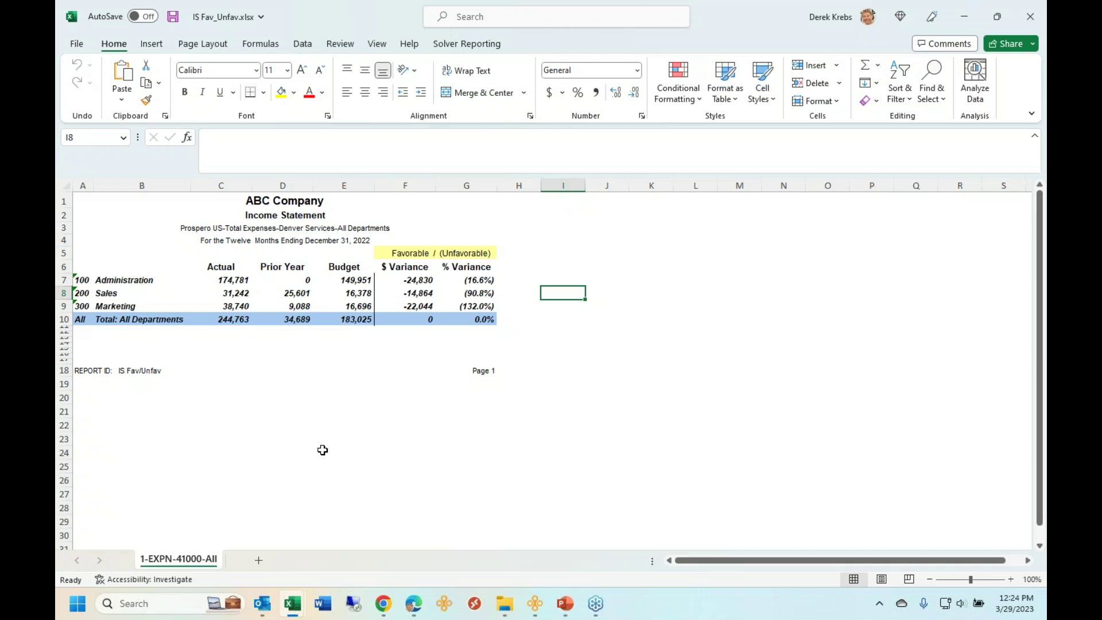
- Bring up the Demo Output to Excel Locations workbook and look through the 21000 Miami Svc, 22000 Miami Ops, 31000 SanFran Svc and 33000 SanFran Sales sheets
mouse_move(300, 609)
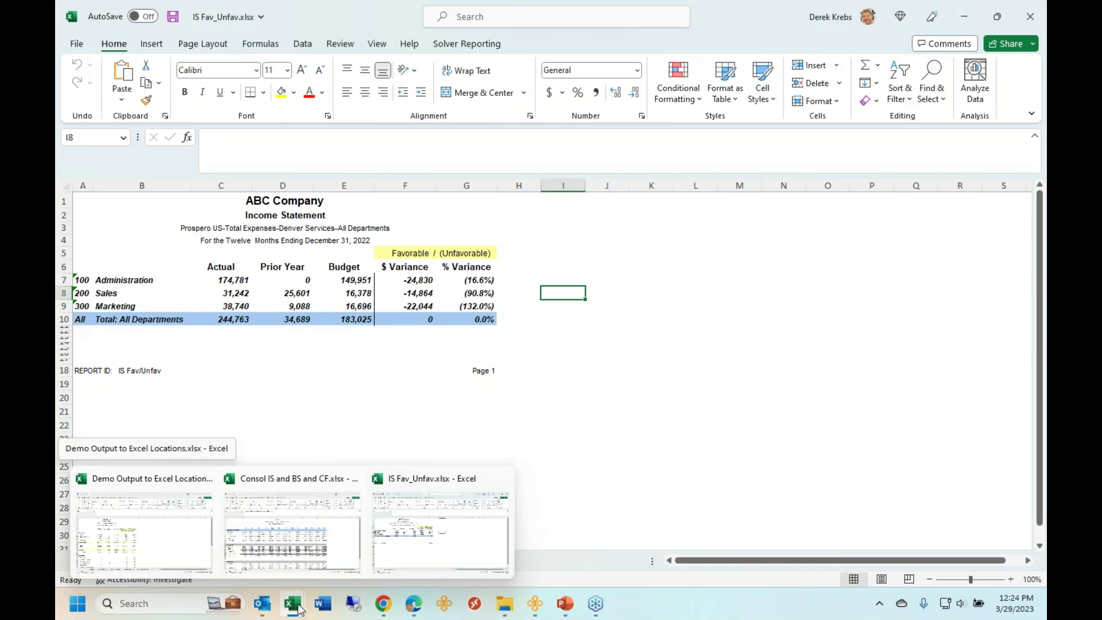
click(192, 550)
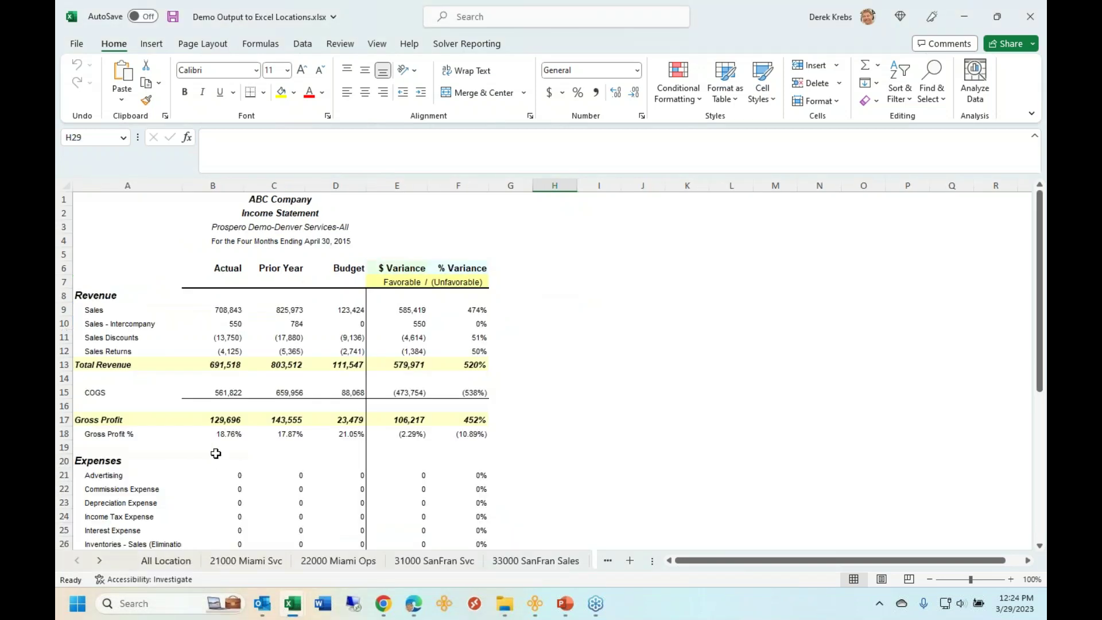
click(236, 559)
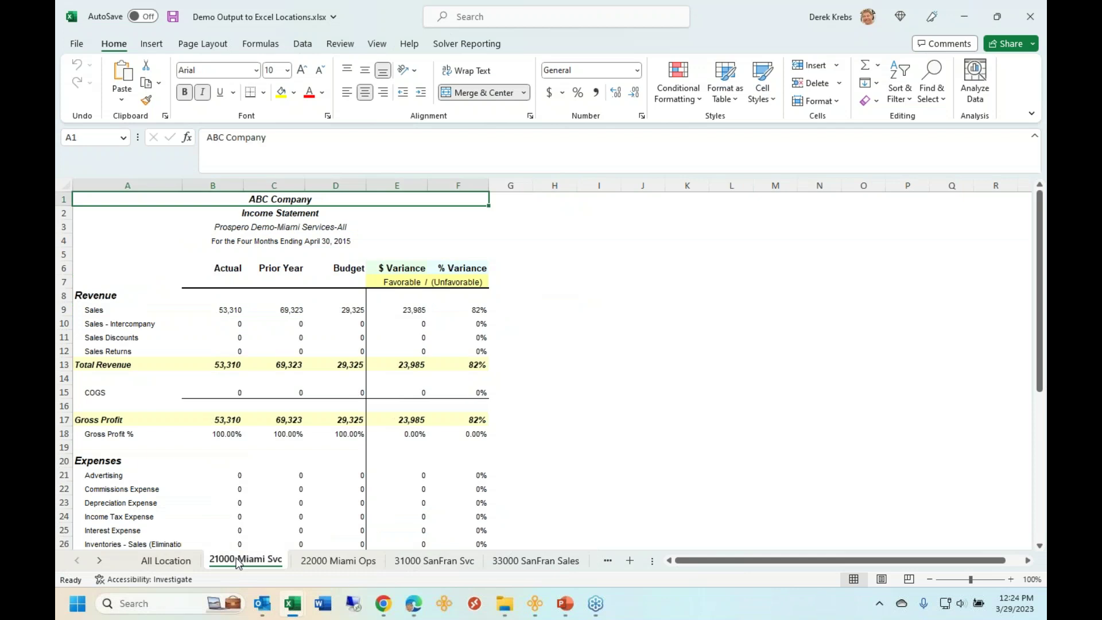
click(327, 561)
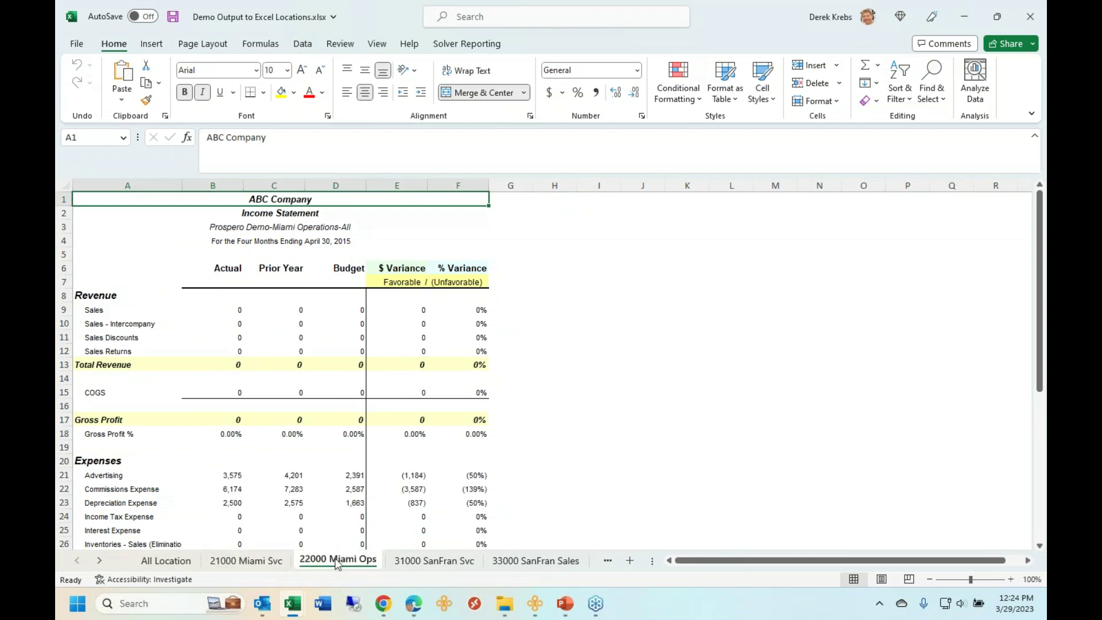
click(434, 561)
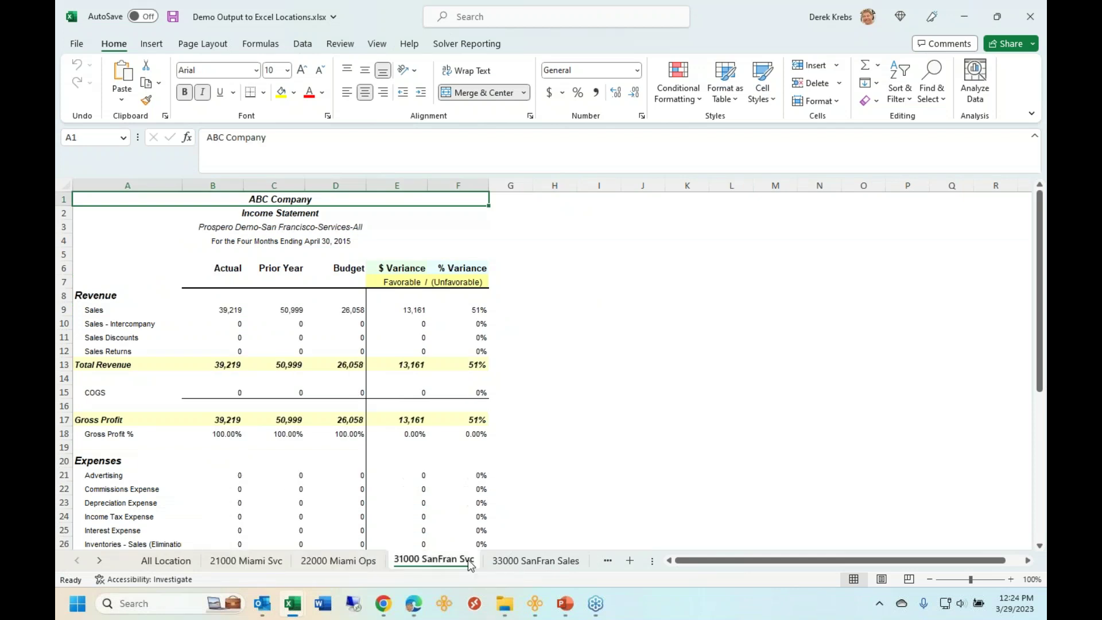
click(532, 563)
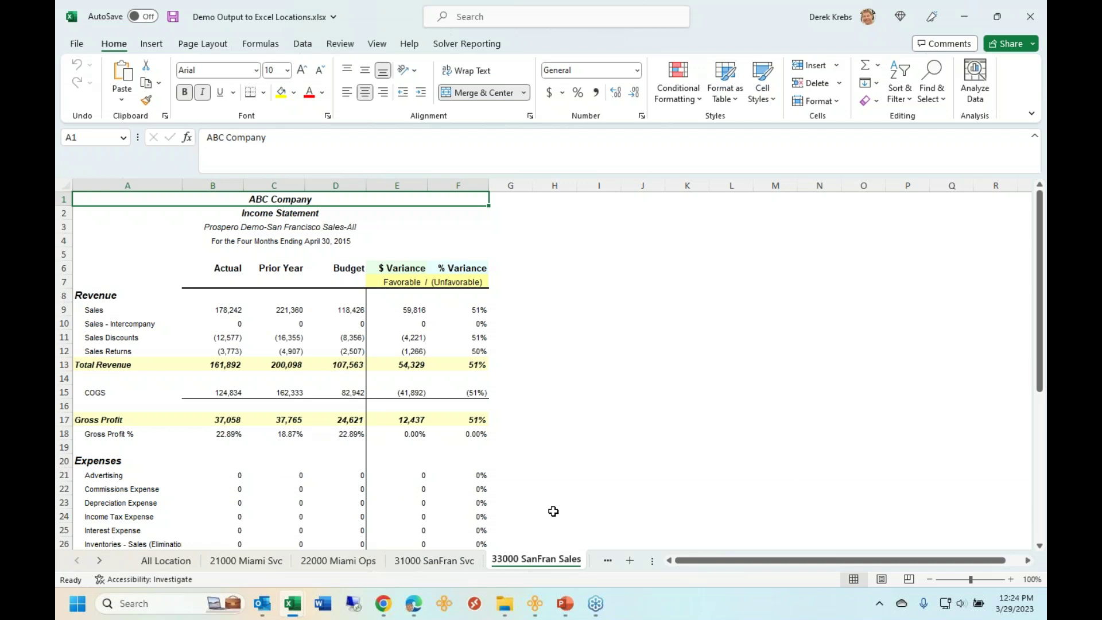
- Switch to the Consol IS and BS and CF workbook and view its income statement, balance sheet and cash flow sheets
mouse_move(297, 613)
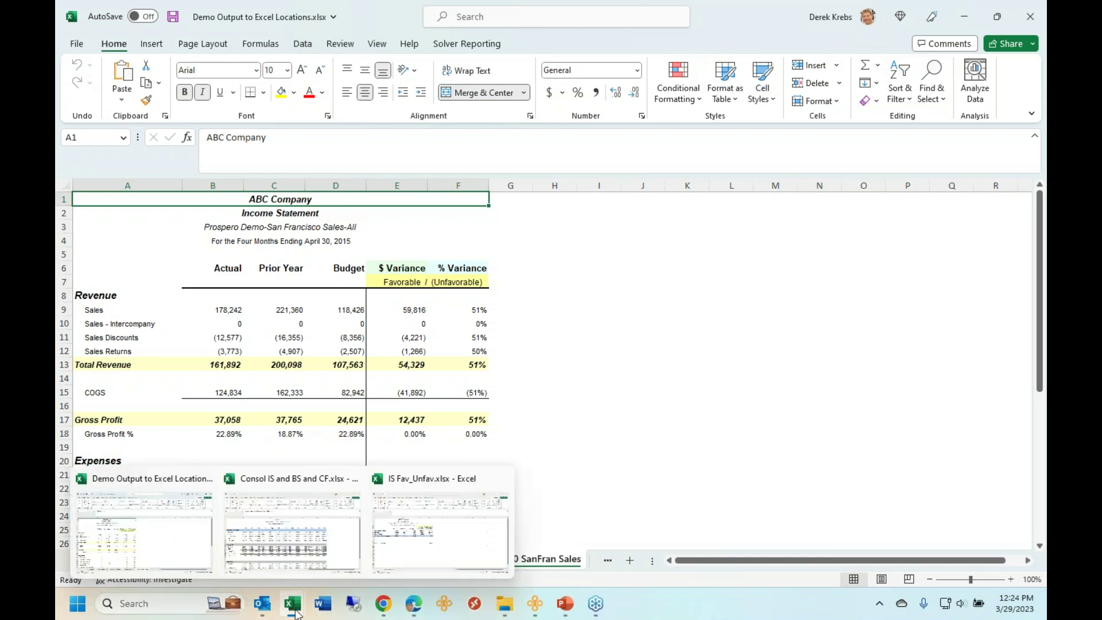
click(343, 533)
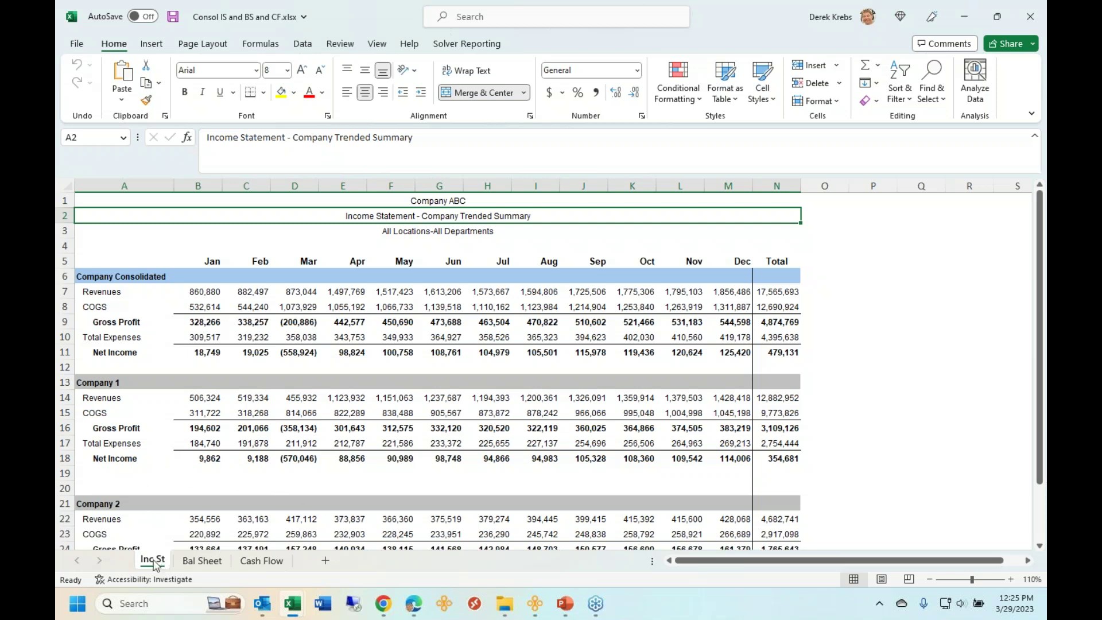
click(202, 561)
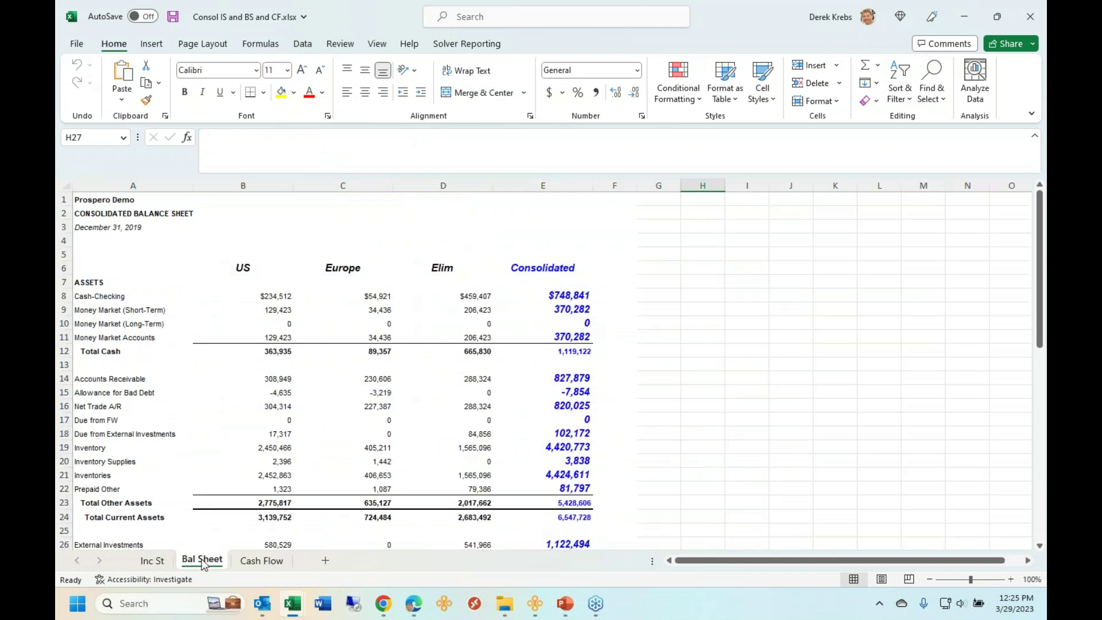
click(261, 562)
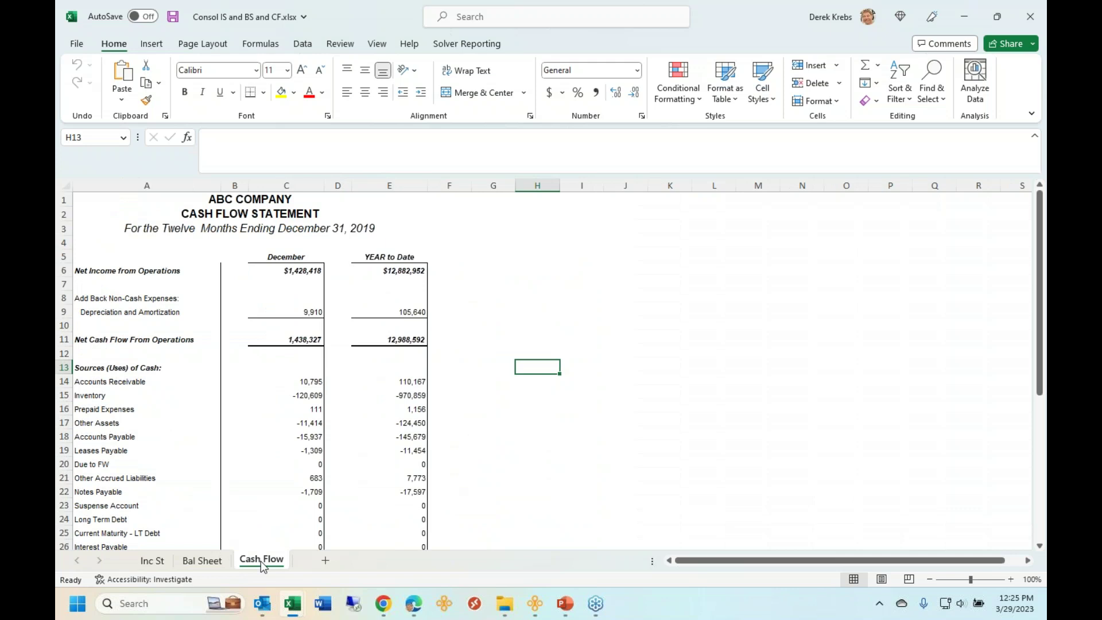
- Switch to Edge and look through the pages of Consol IS.pdf, returning to the first page
click(414, 603)
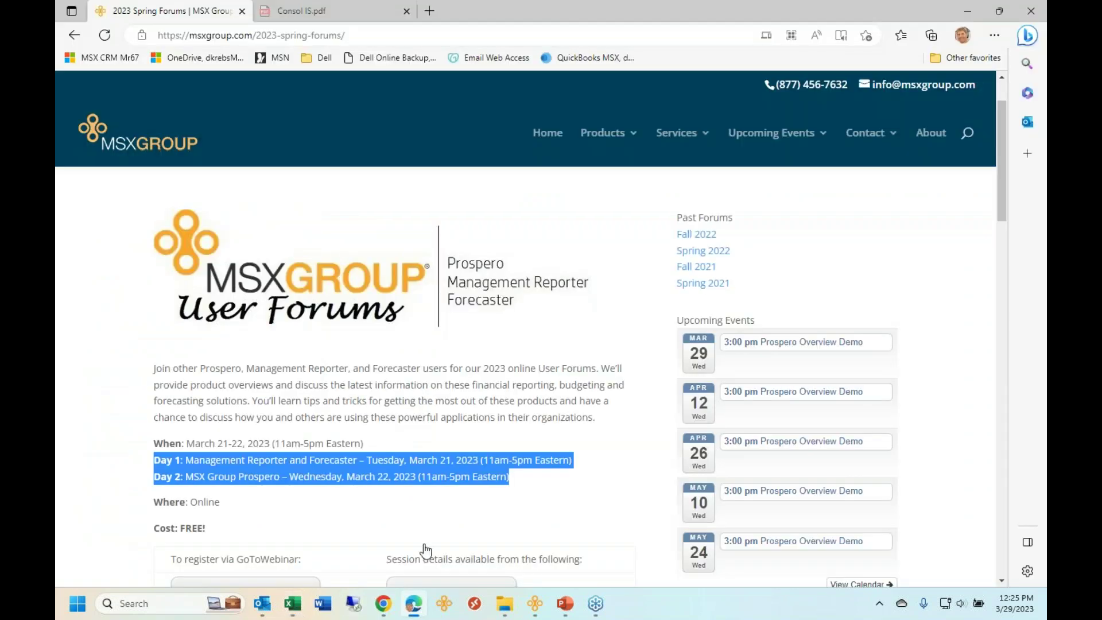
click(301, 11)
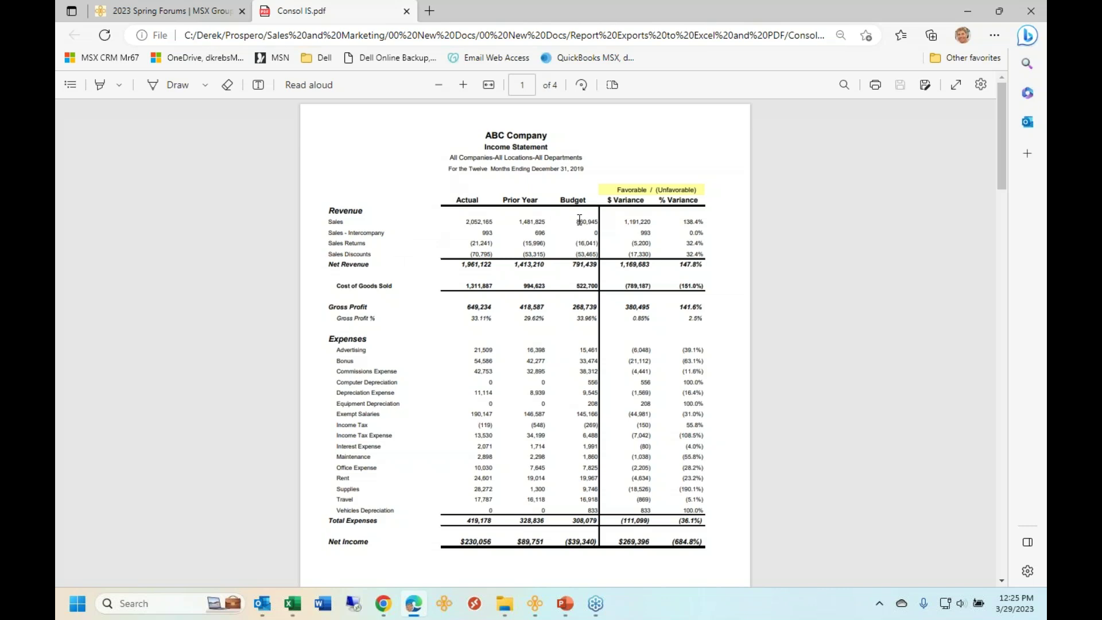
scroll(580, 220, down, 20)
scroll(579, 220, down, 8)
scroll(579, 220, up, 8)
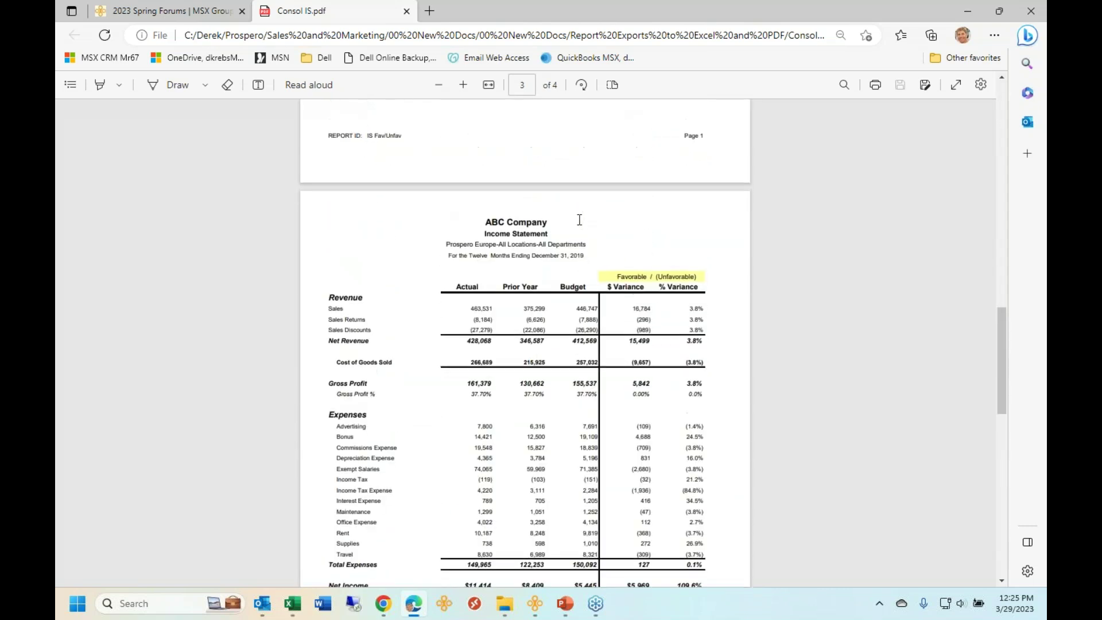
scroll(579, 220, up, 20)
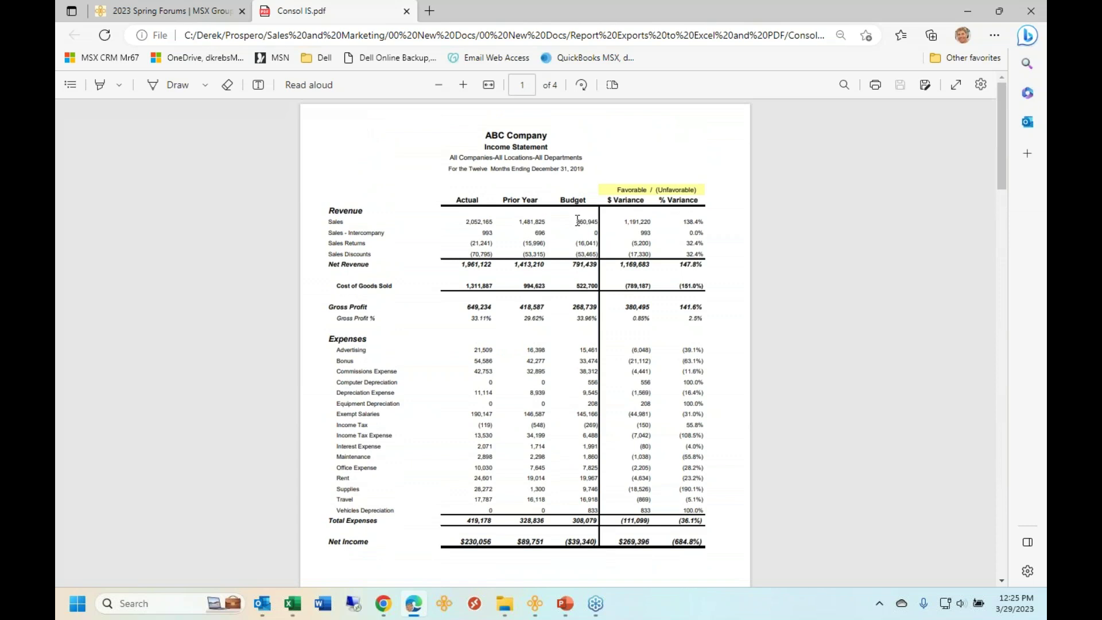
- Switch to Prospero's Report Definition window and open the Graphs report collection
mouse_move(538, 610)
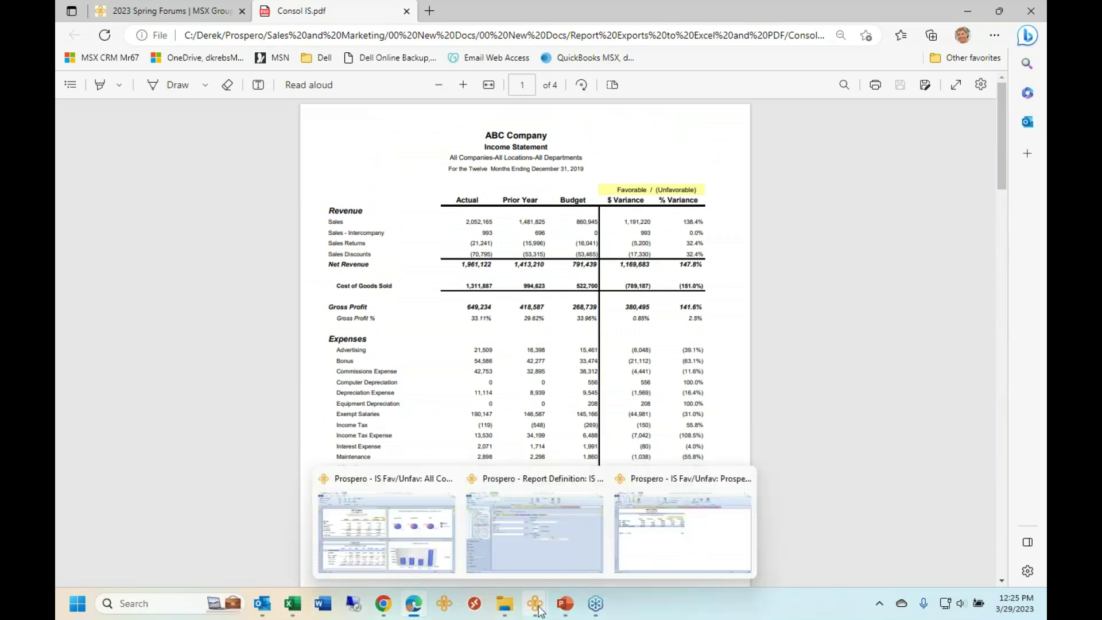
click(525, 564)
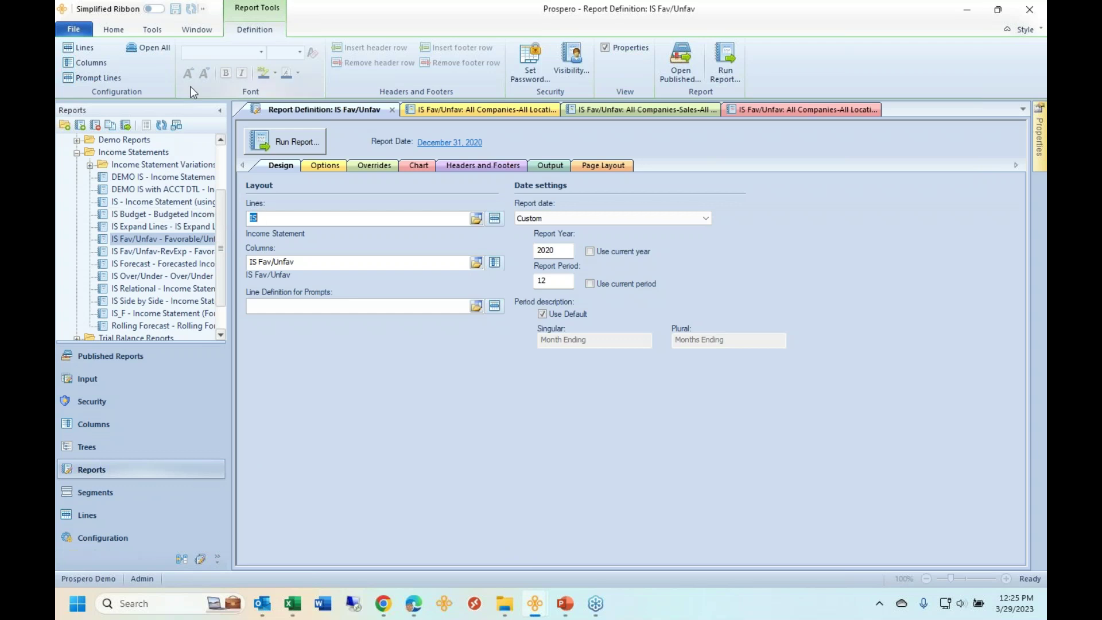
click(200, 560)
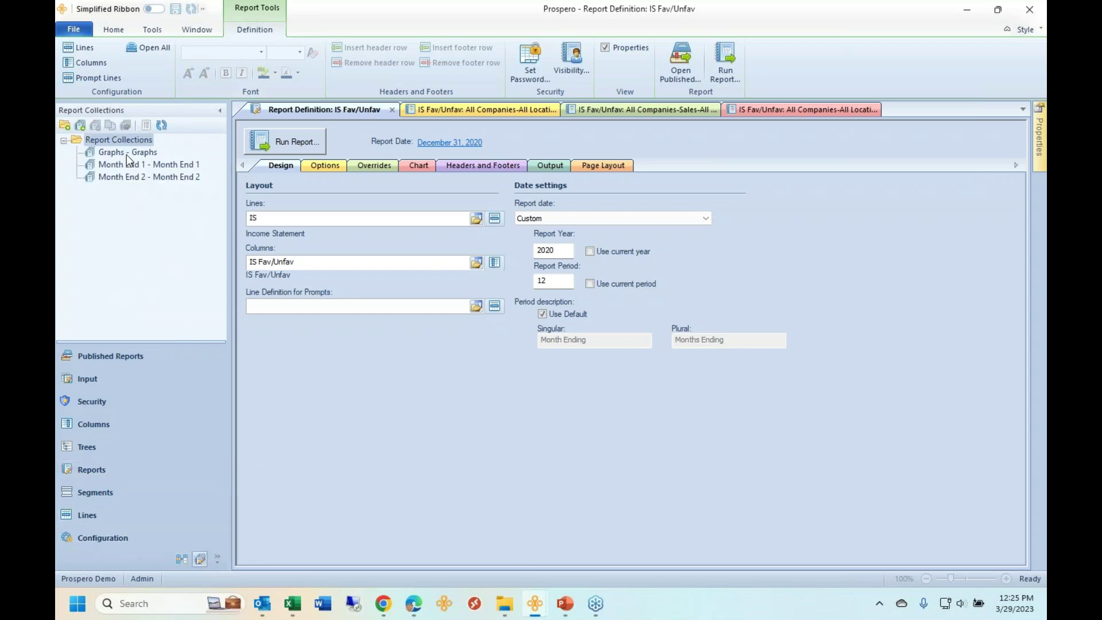
double_click(127, 152)
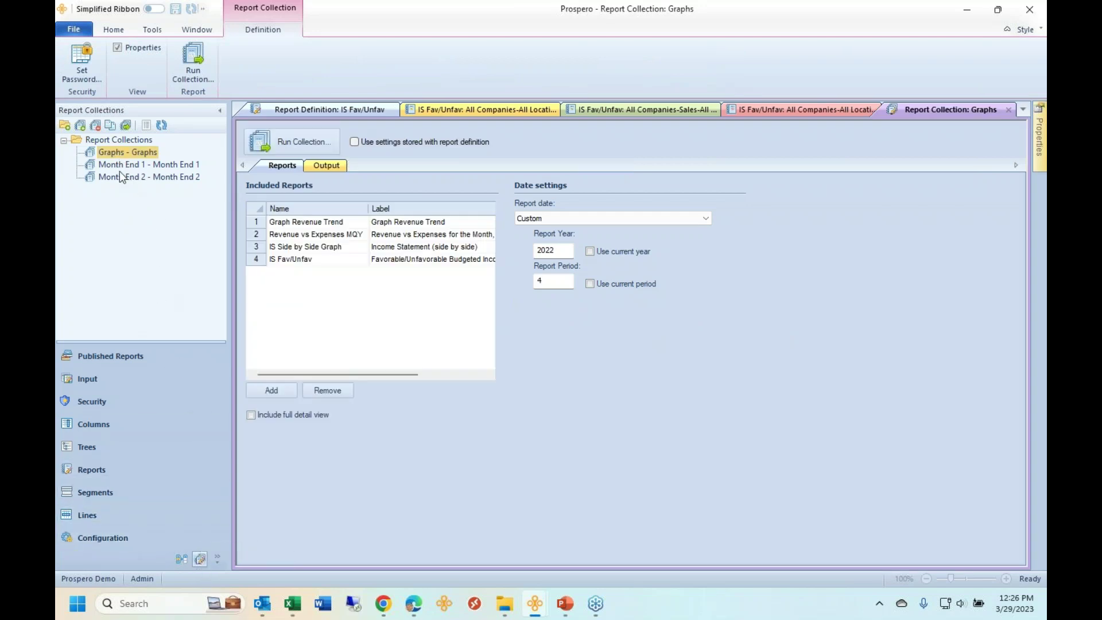
- Highlight each included report in the Graphs collection in turn, from Graph Revenue Trend to IS Fav/Unfav
click(256, 224)
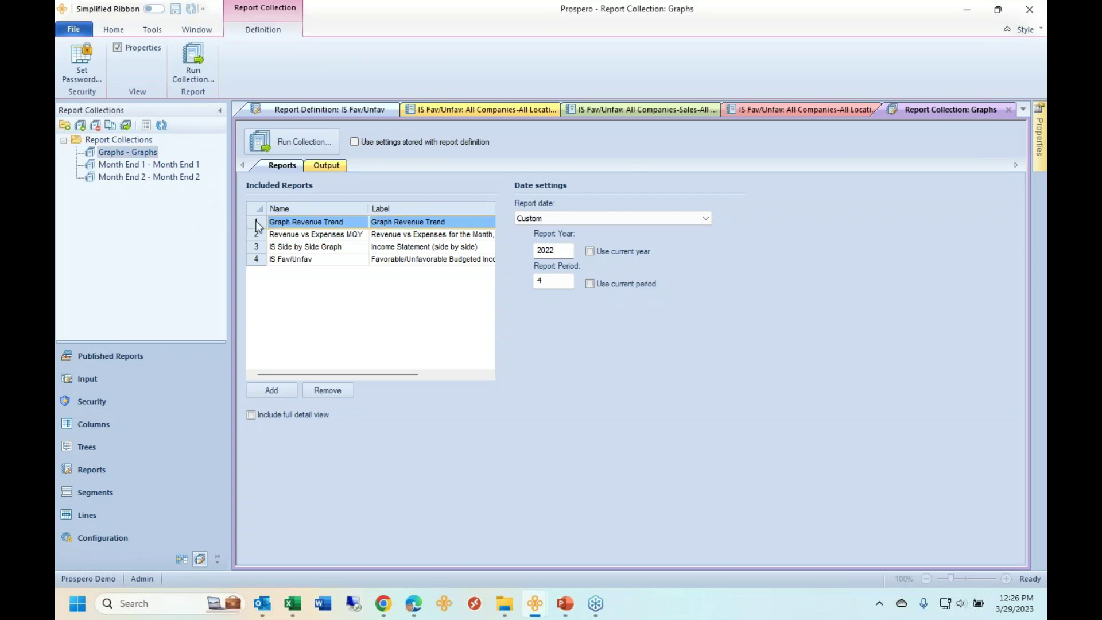
click(257, 234)
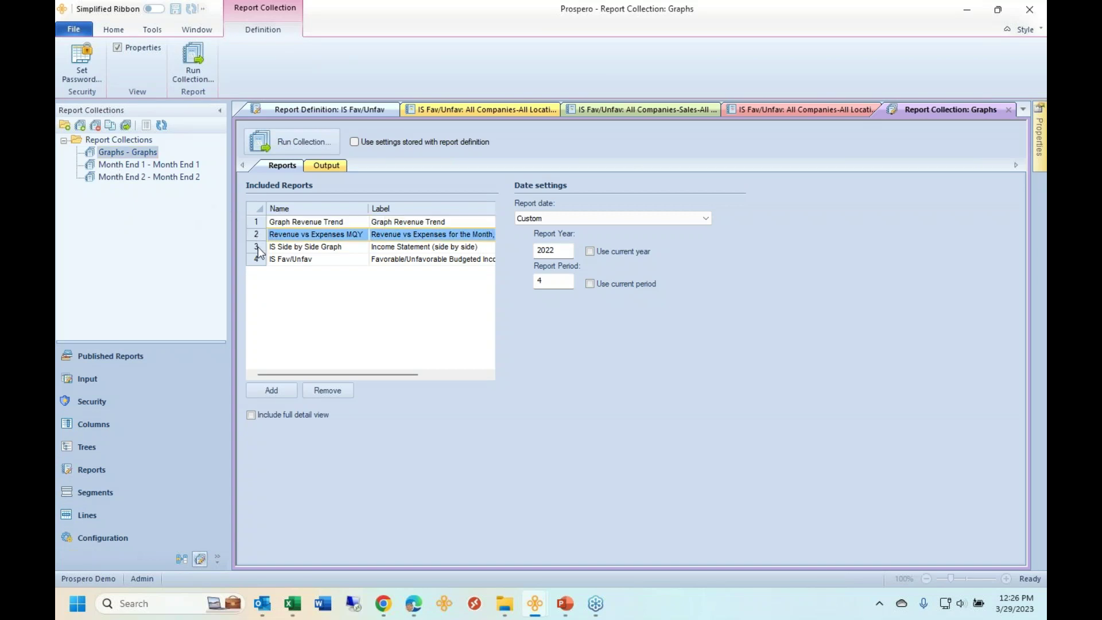
click(258, 247)
click(257, 259)
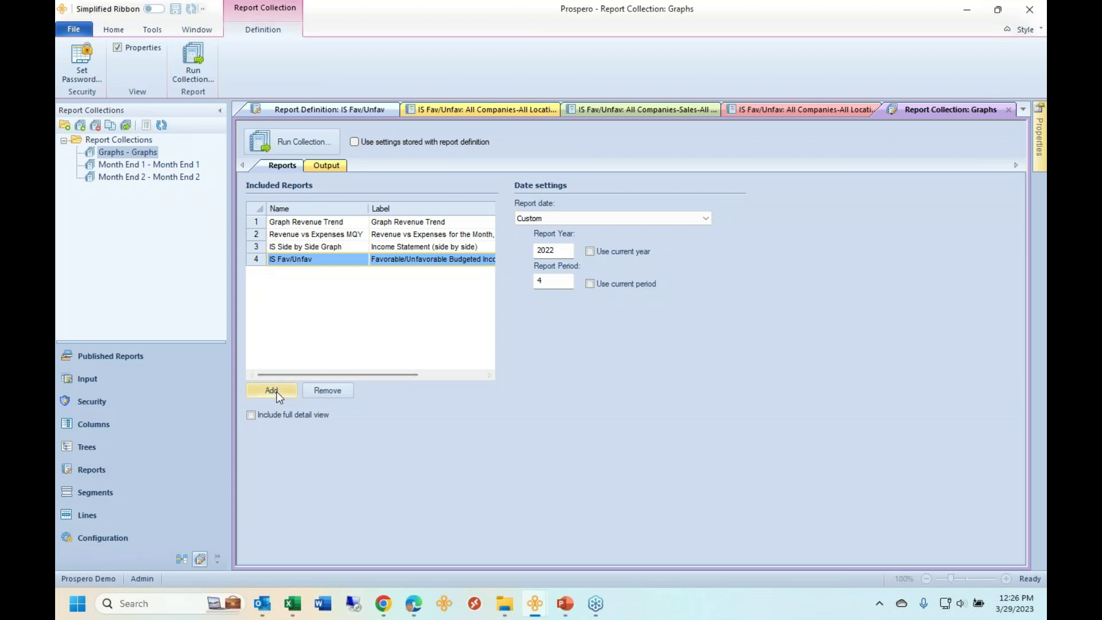
- Add the CF (Cash Flow) report to the Graphs collection, choosing it from the flat report list instead of the selection tree
click(295, 391)
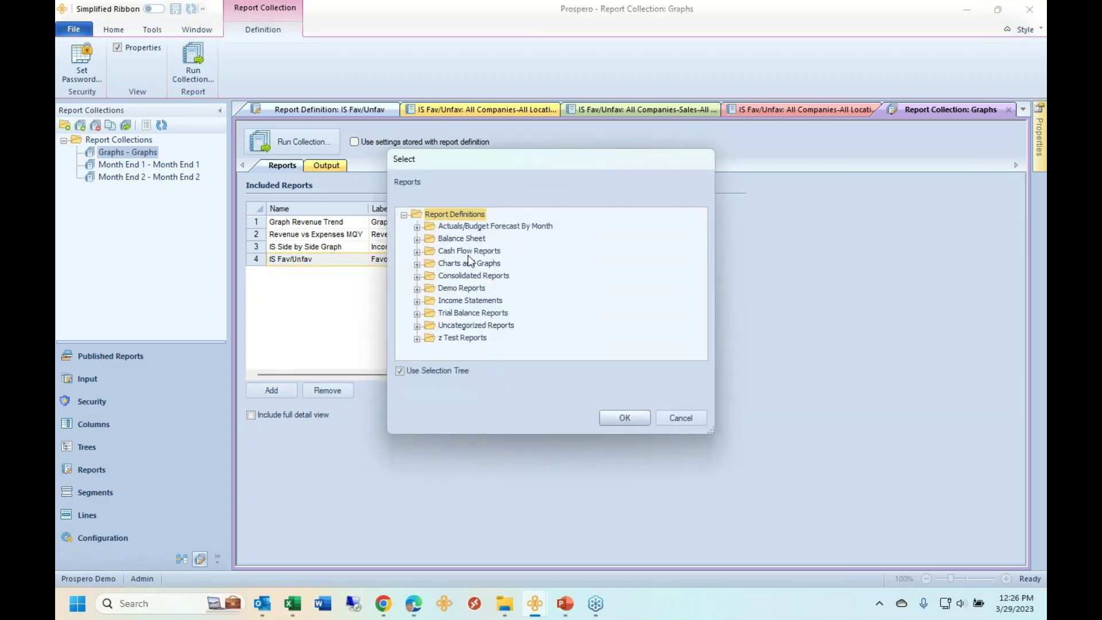
click(417, 372)
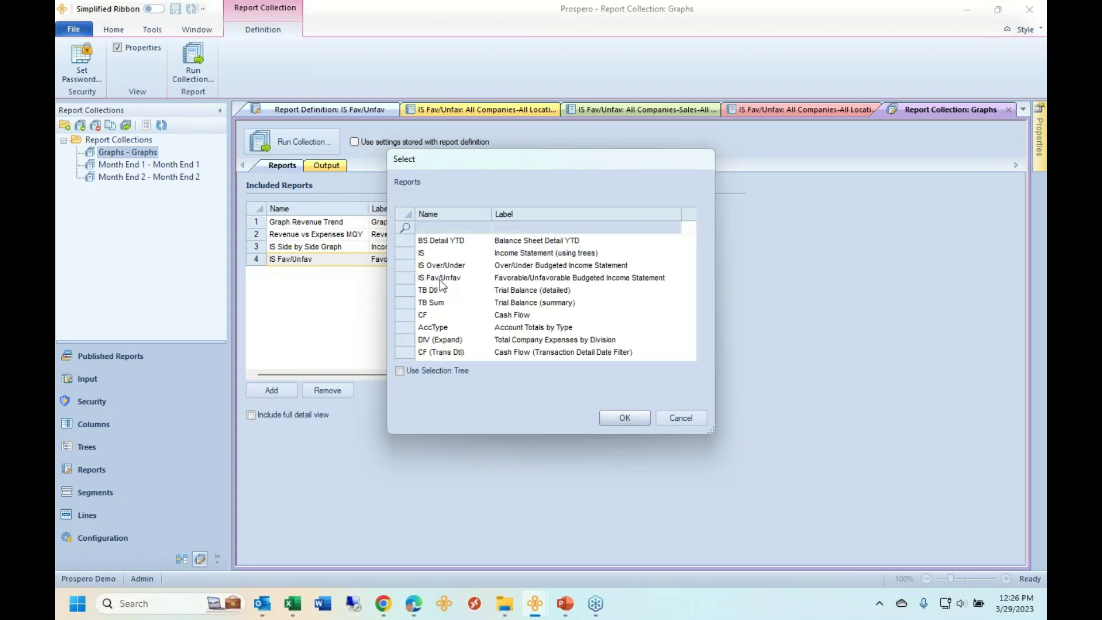
double_click(423, 319)
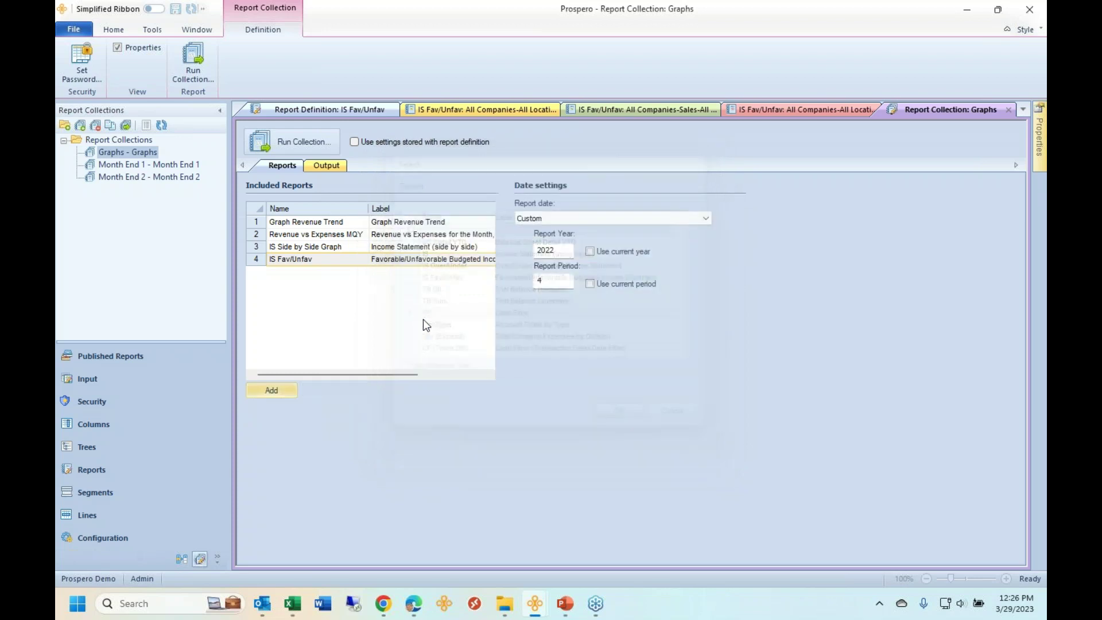
click(253, 273)
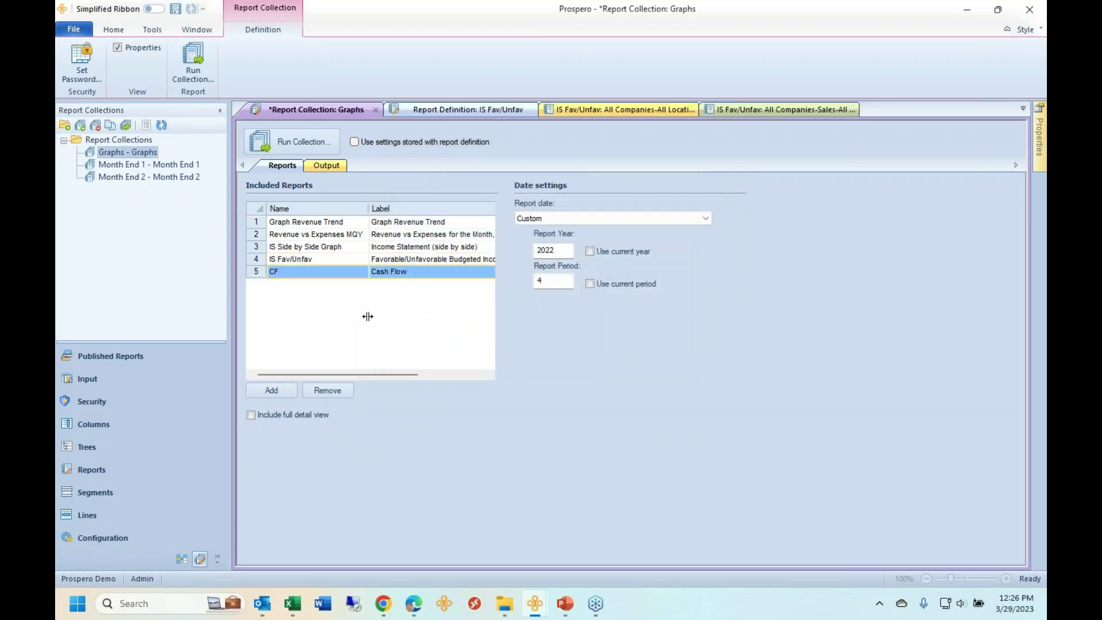
- Review the output destination choices for the Graphs collection, keeping Workspace selected
click(331, 165)
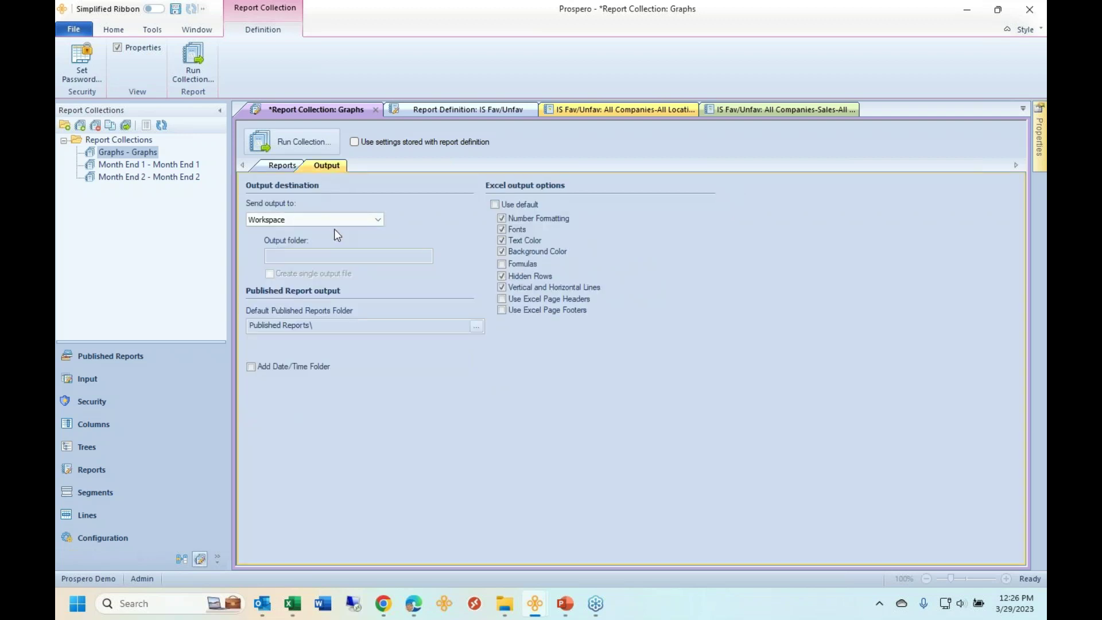
click(378, 220)
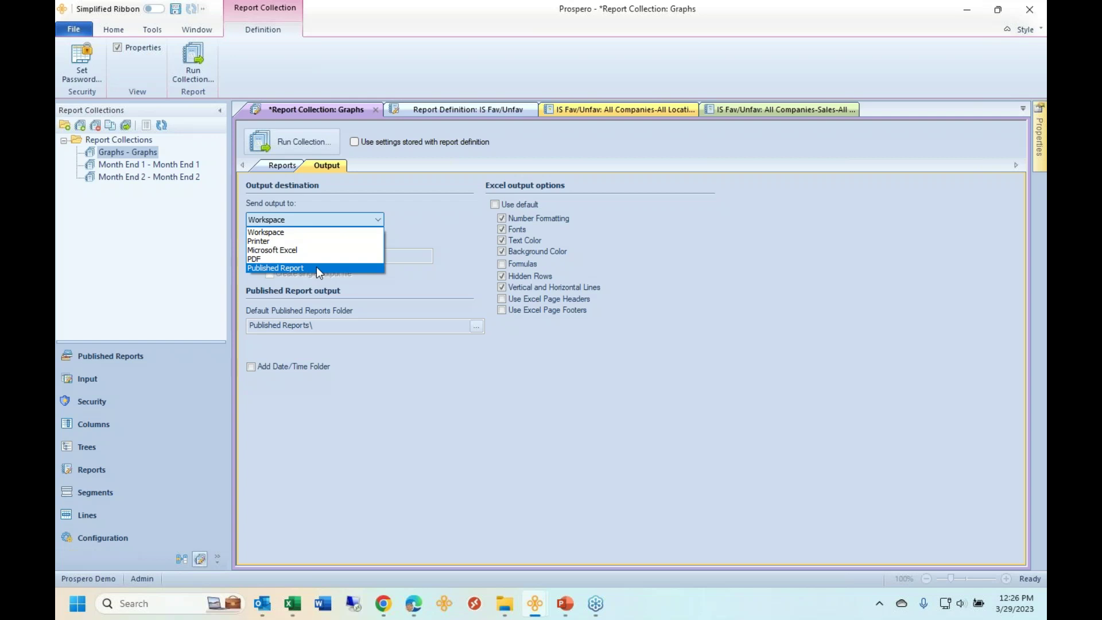
click(425, 438)
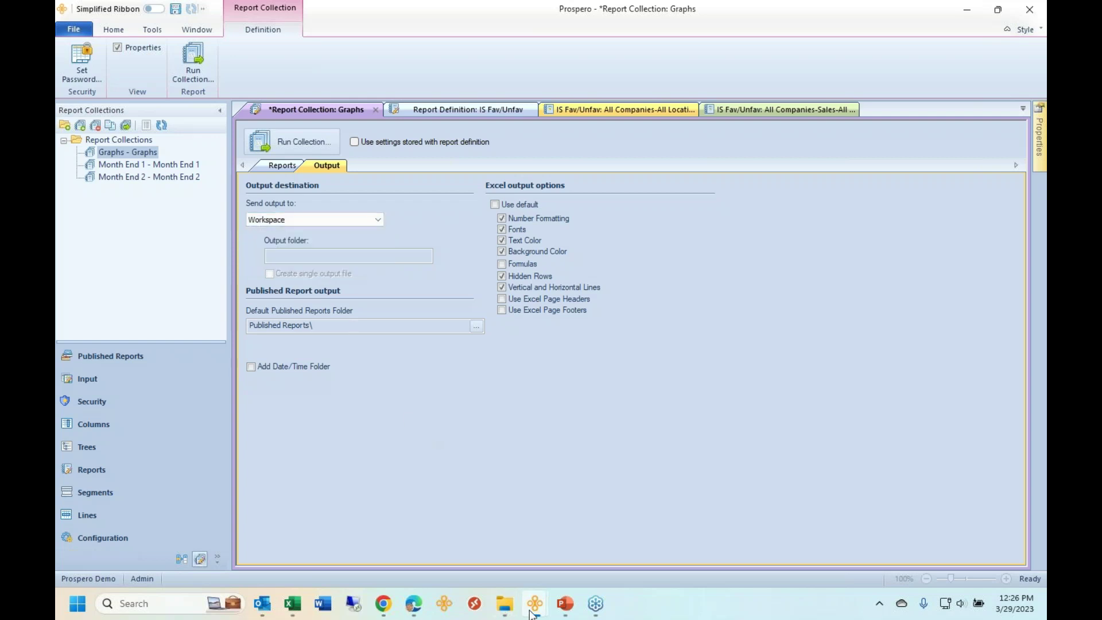
- Bring up Prospero's window of four tiled reports and charts, and return to the Demo Output to Excel Locations workbook in Excel
mouse_move(533, 611)
click(434, 551)
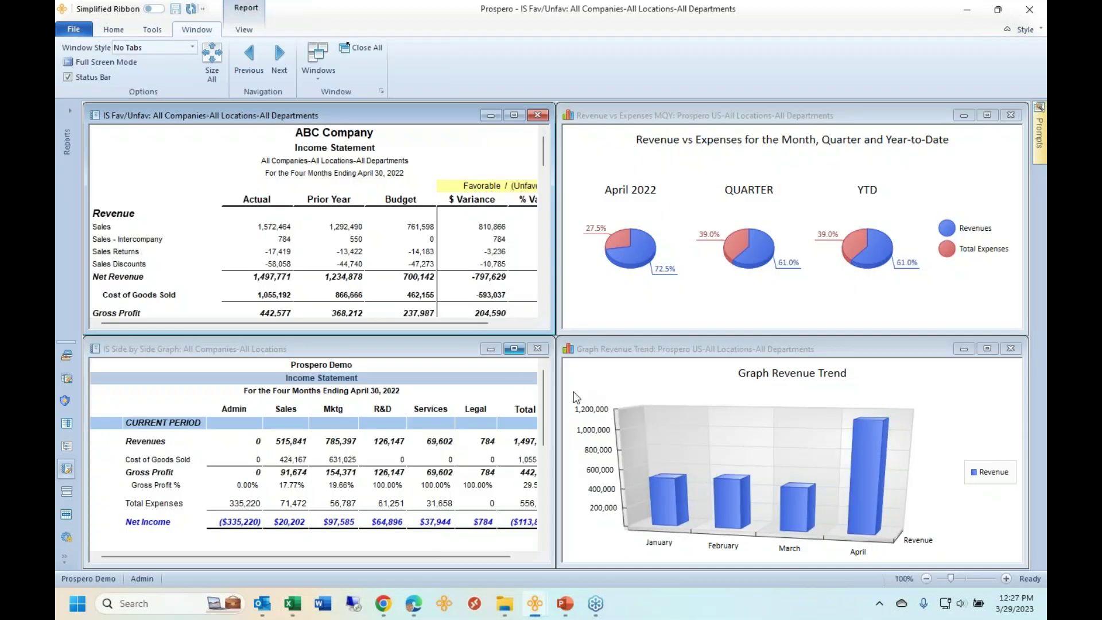
click(302, 606)
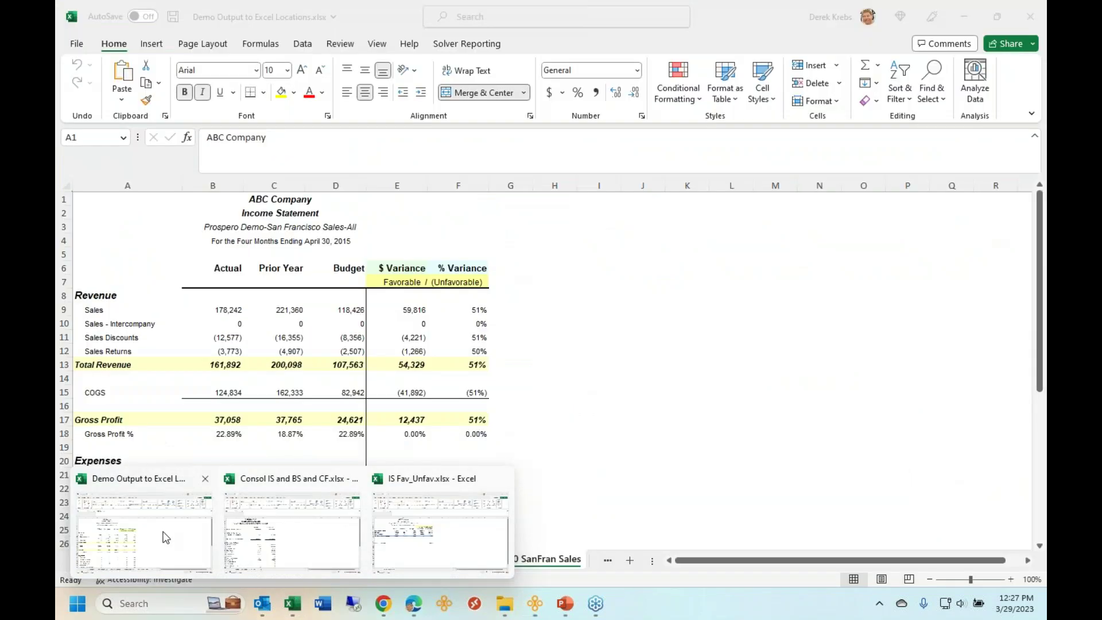
click(165, 530)
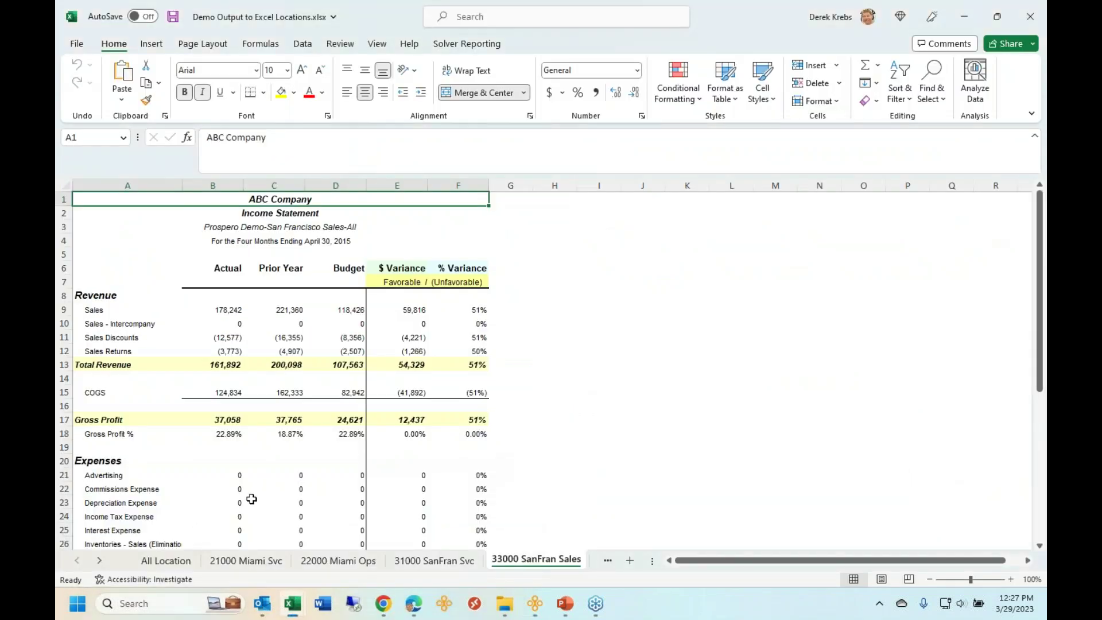
- Return to the Consol IS and BS and CF workbook and step through the Inc St, Bal Sheet and Cash Flow sheets again
mouse_move(296, 606)
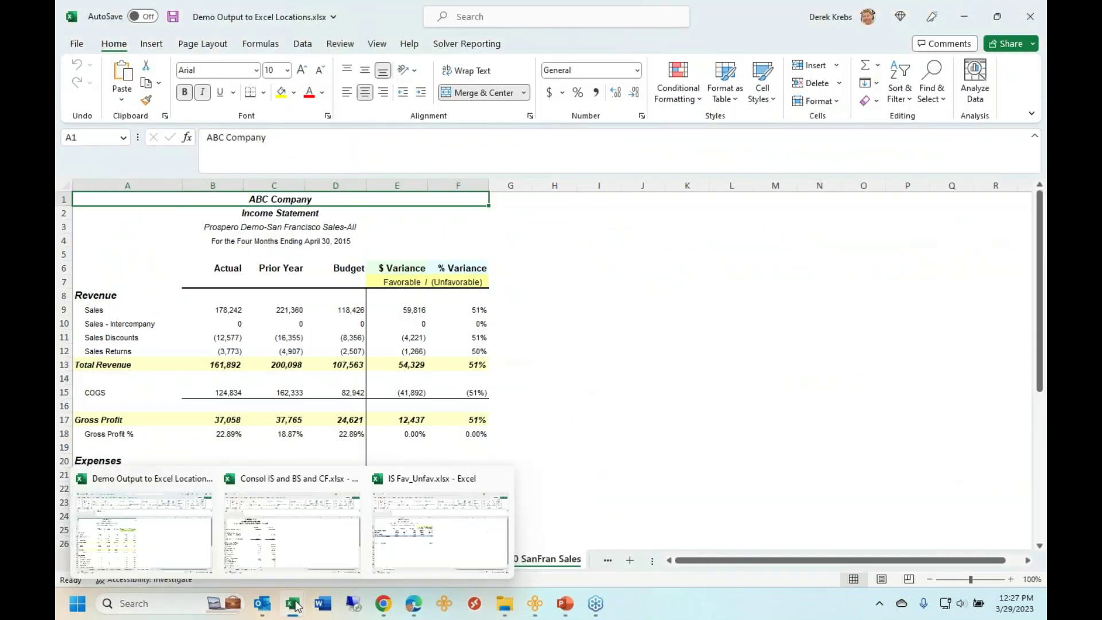
click(301, 558)
click(152, 561)
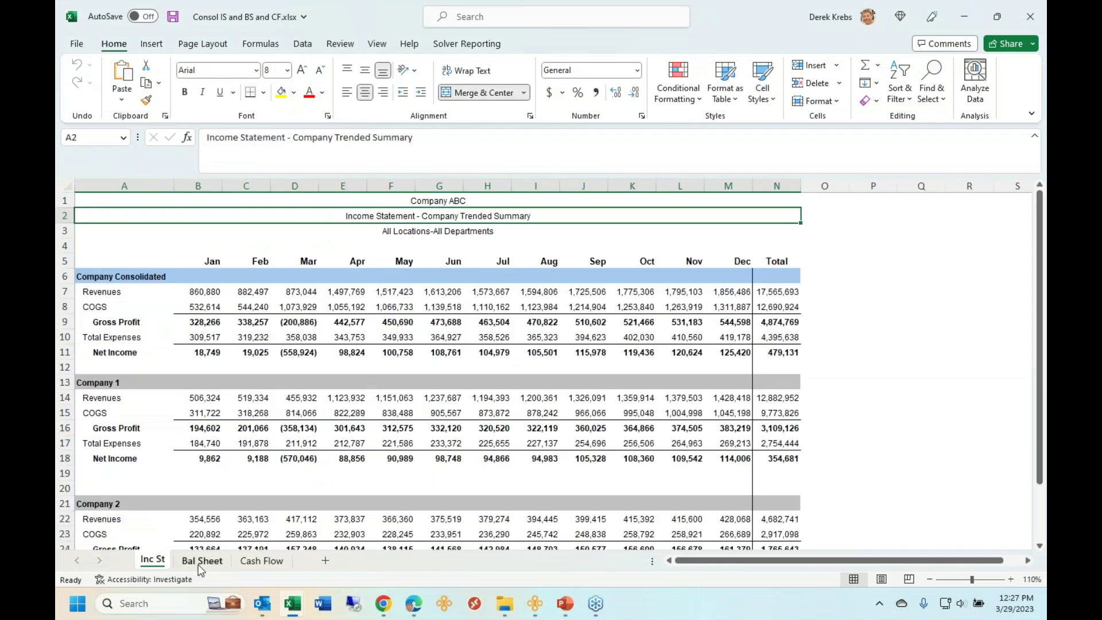
click(201, 561)
click(252, 562)
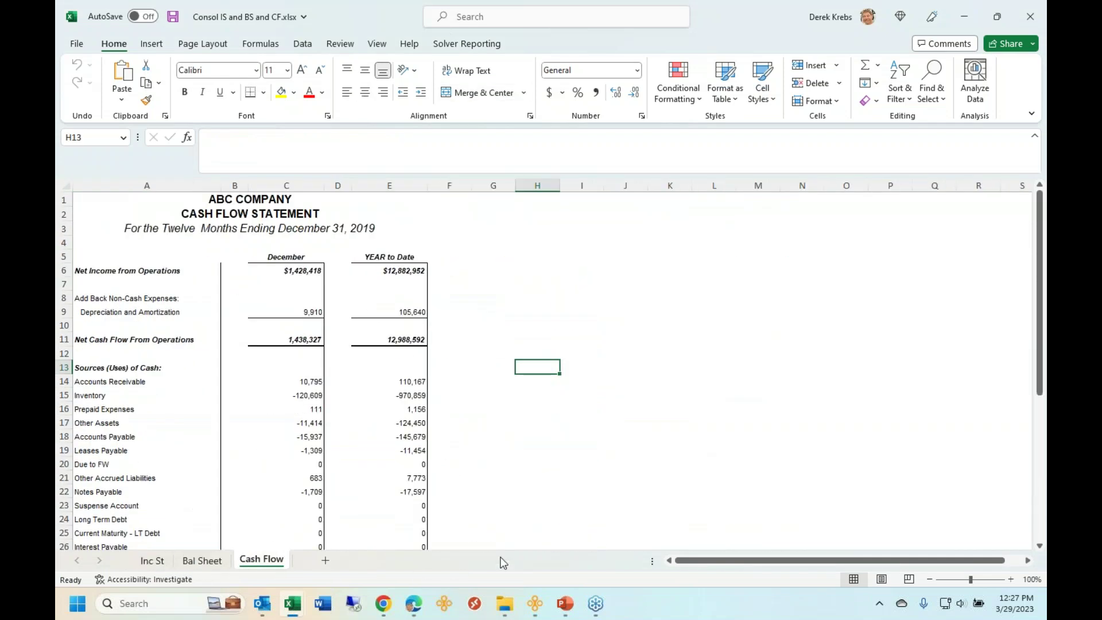
mouse_move(535, 604)
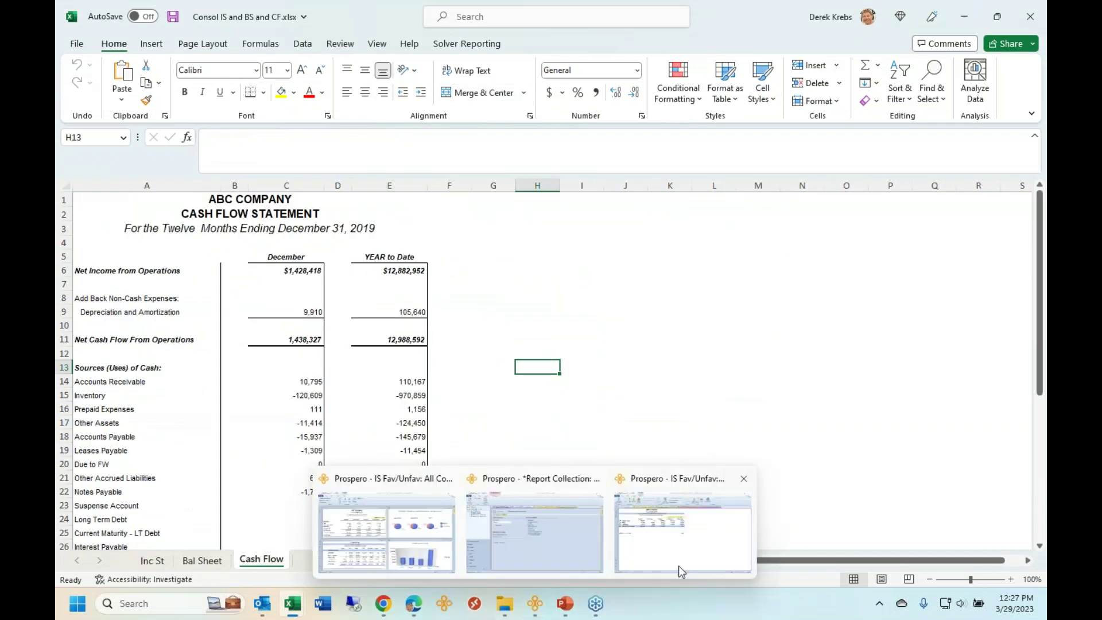
- Switch to the Prospero IS Fav/Unfav window, close the three drill-down and chart reports, and expand the Published Reports pane
click(679, 566)
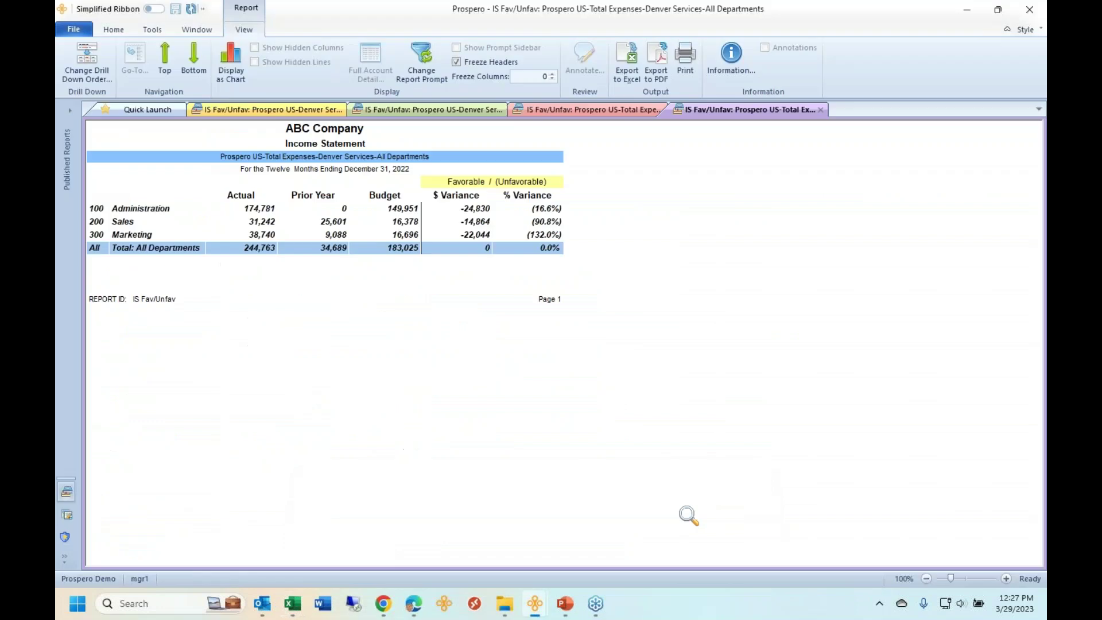
click(821, 109)
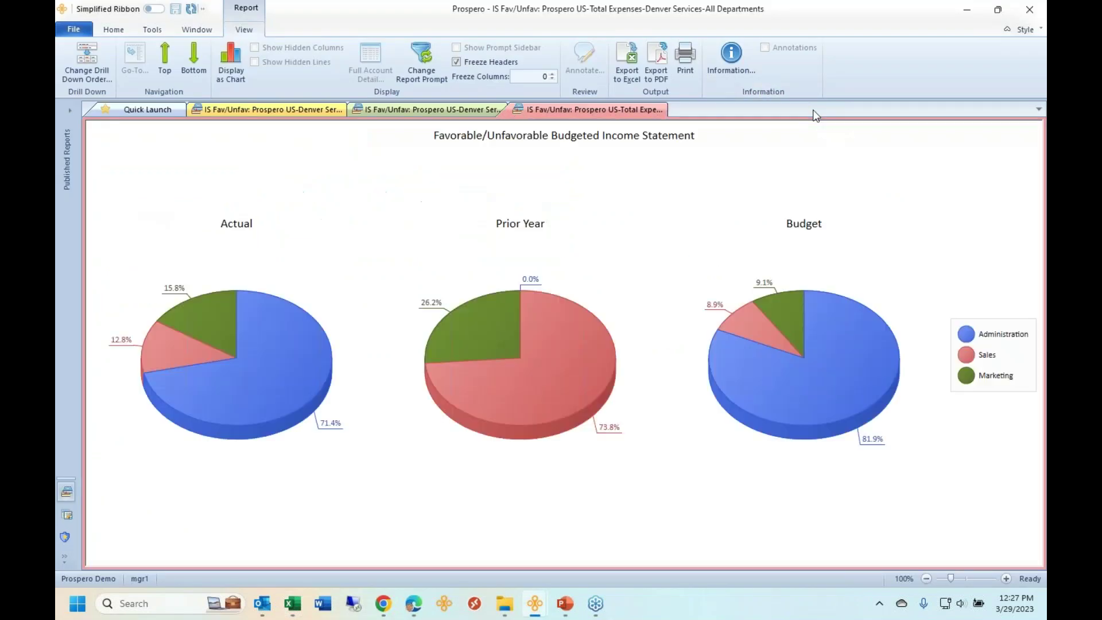
click(659, 110)
click(503, 110)
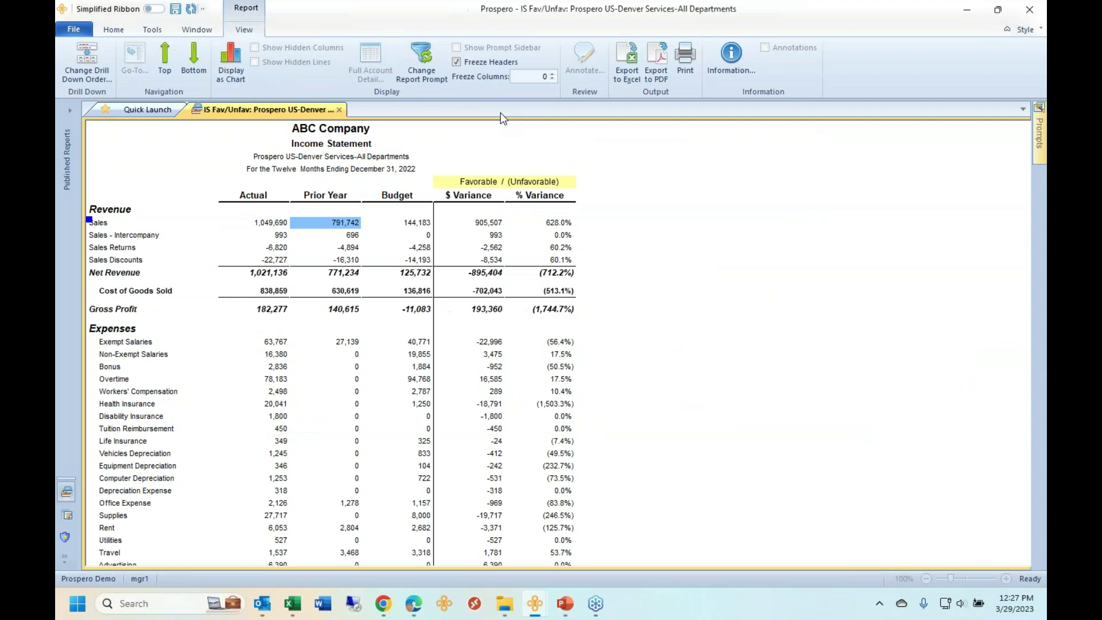
click(70, 110)
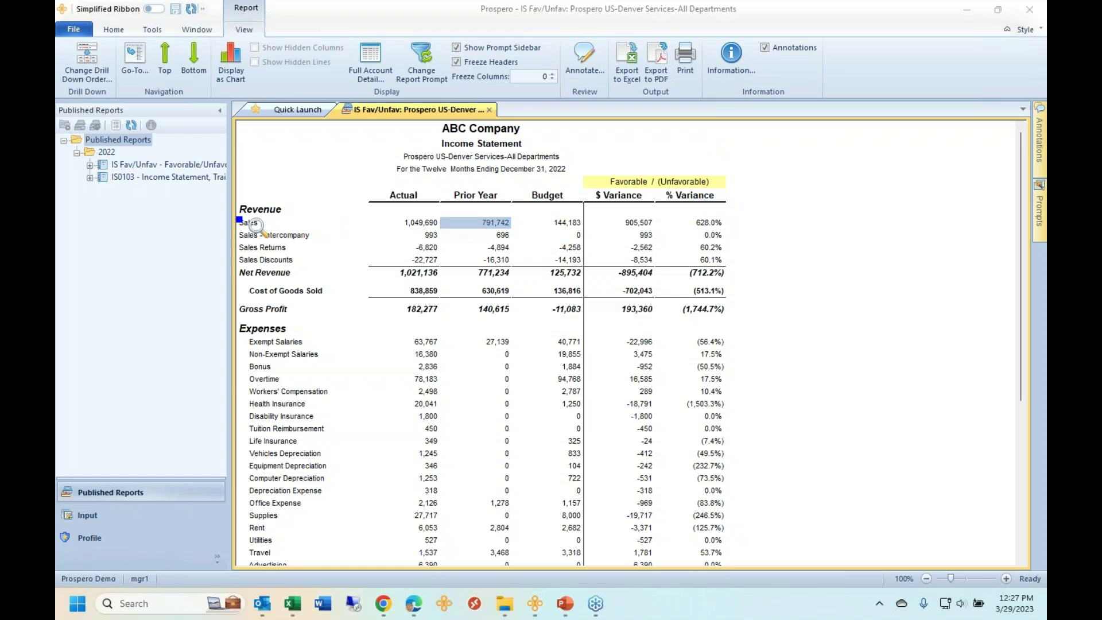
- View the existing annotation on the Sales line of the Denver Services income statement
mouse_move(241, 222)
click(1037, 152)
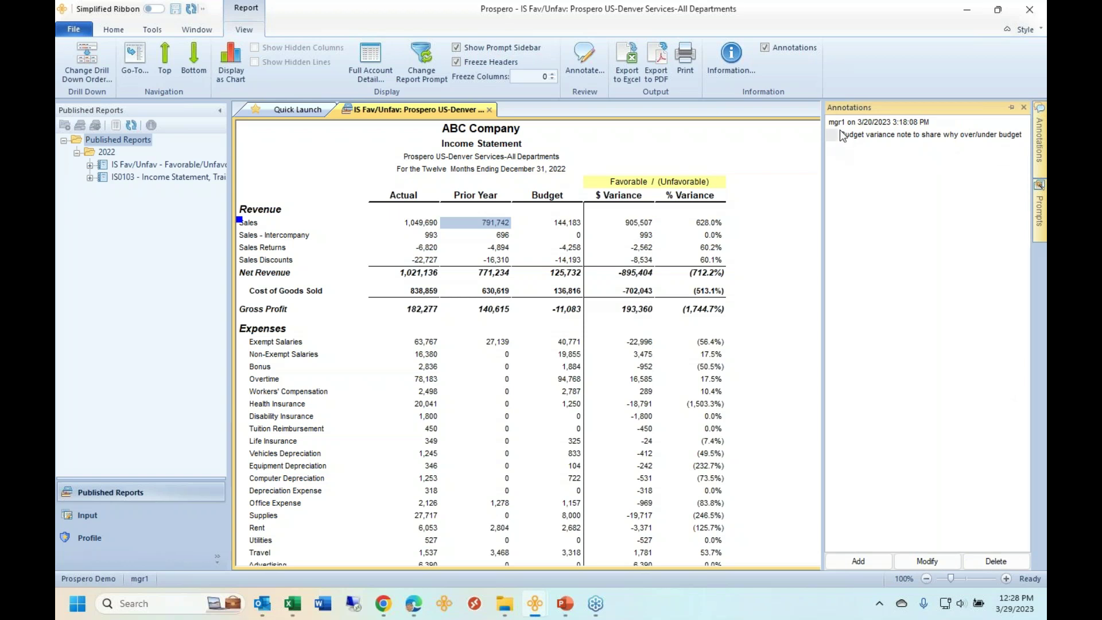
click(850, 126)
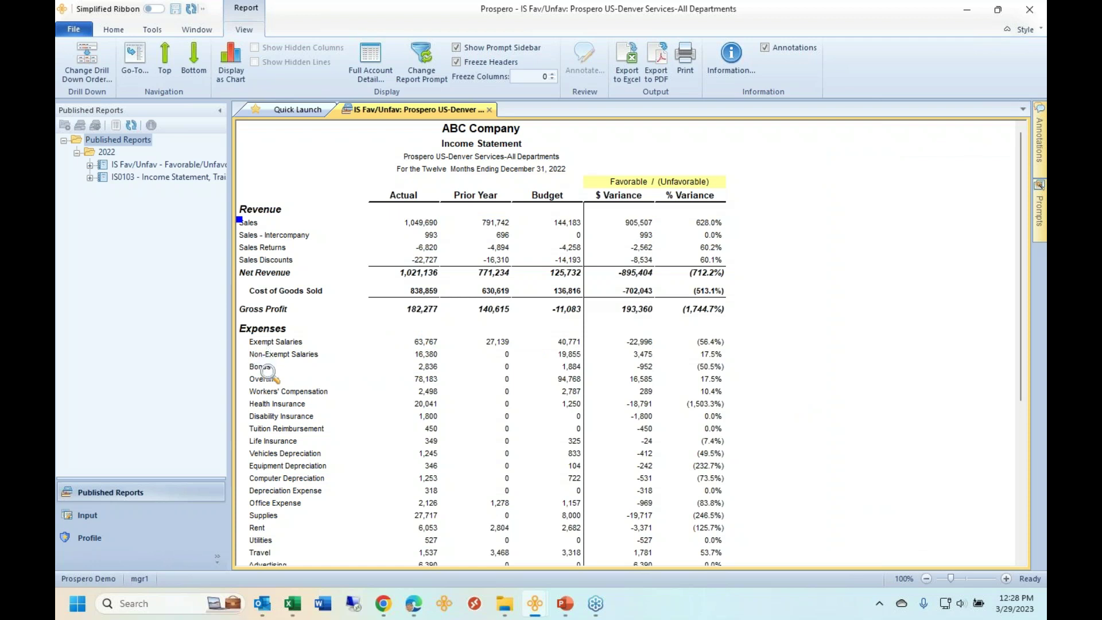
- Annotate the Exempt Salaries line with the comment "Thanks"
click(269, 343)
right_click(270, 343)
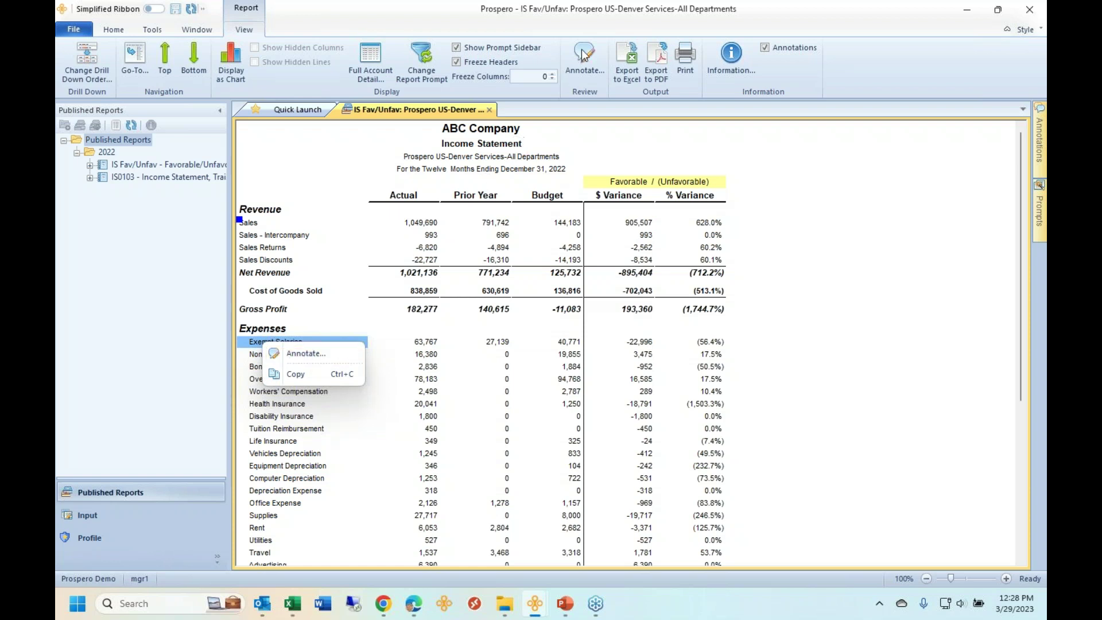
click(313, 354)
text(Thanks)
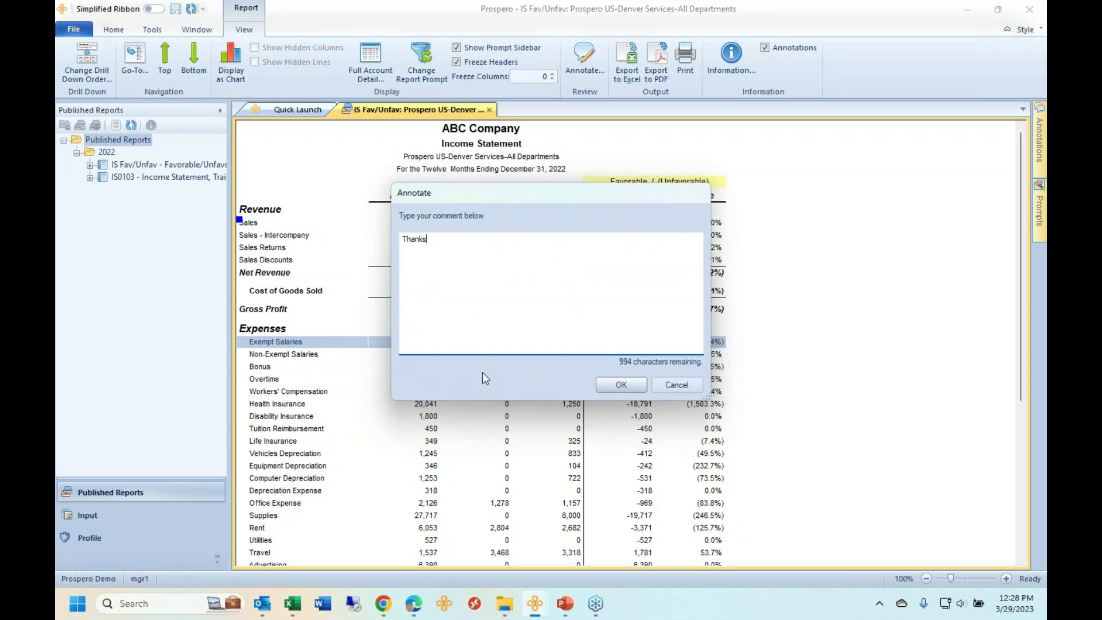
click(620, 385)
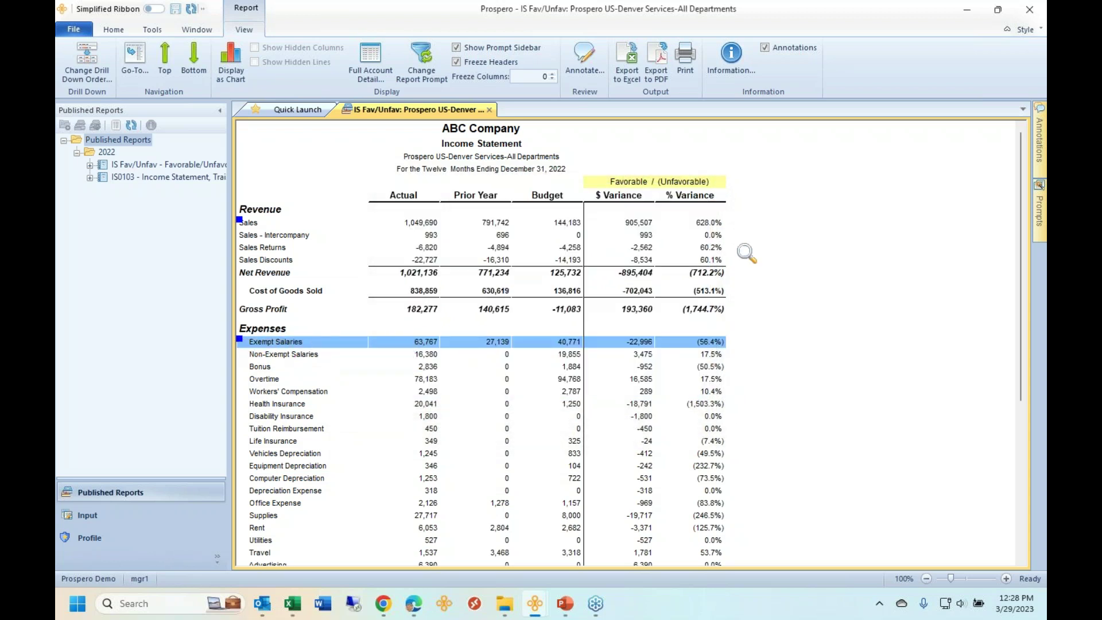
- Keep the Annotations pane pinned open and compare the comments on the Sales and Exempt Salaries lines
mouse_move(1042, 150)
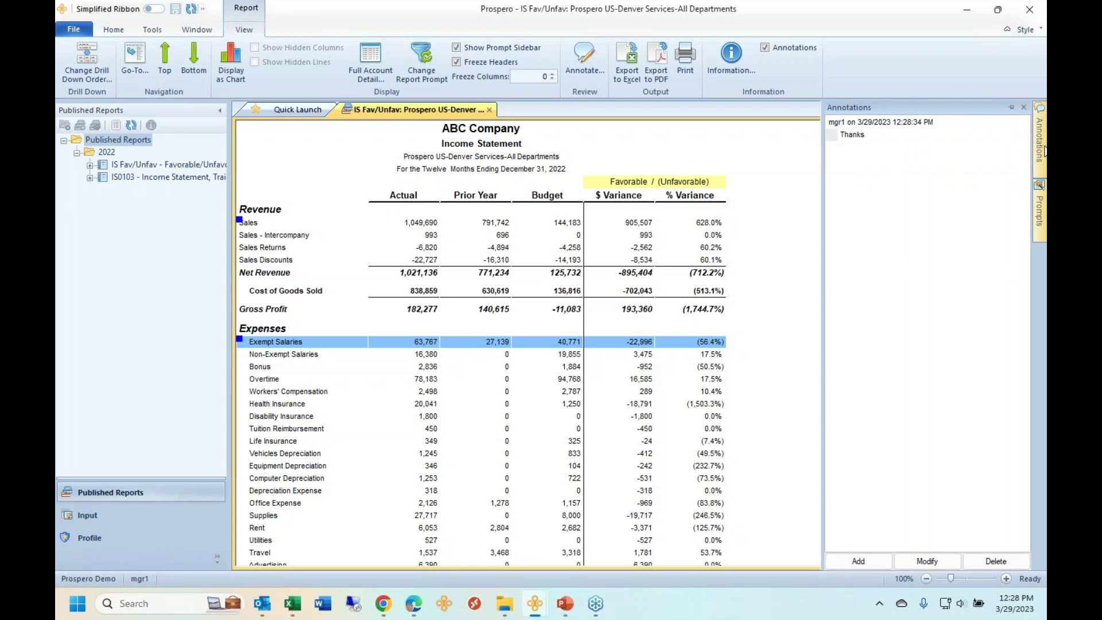
click(1012, 107)
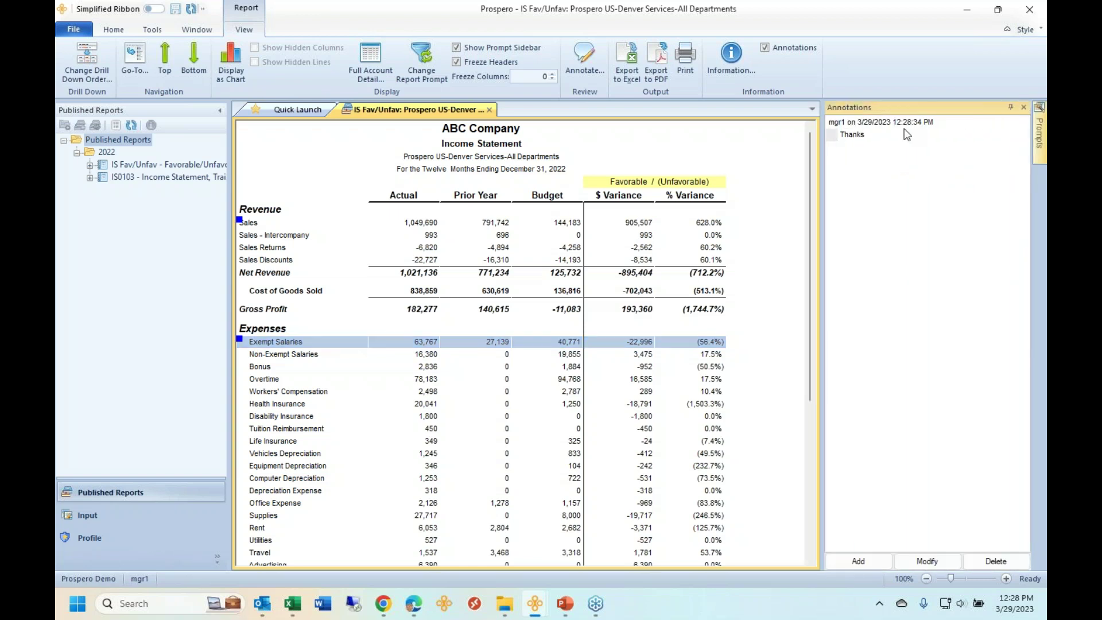
click(321, 225)
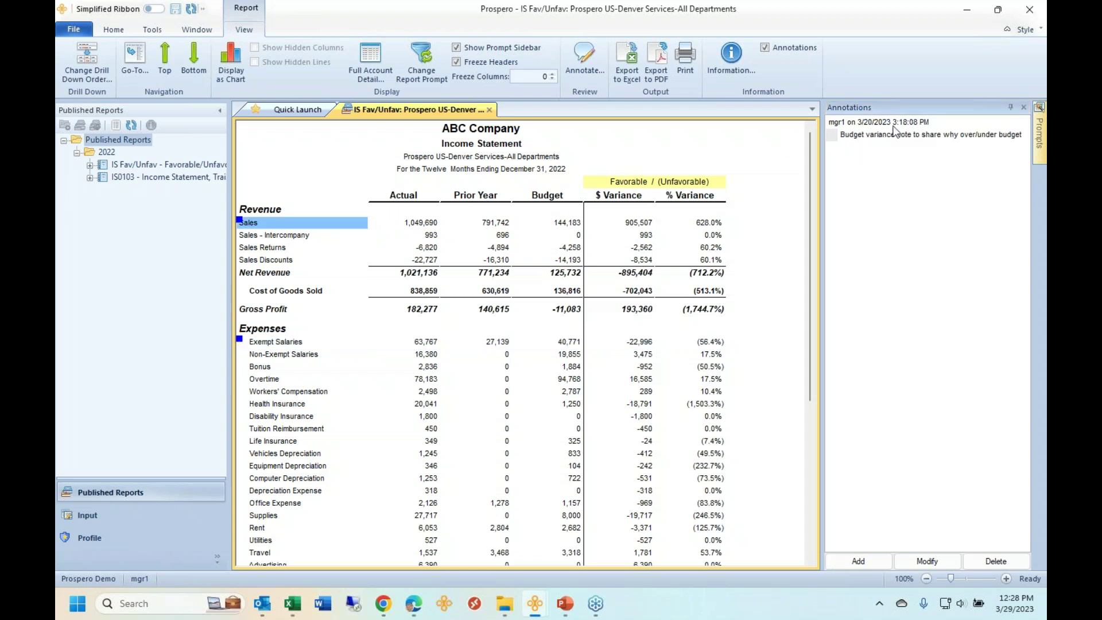
click(293, 343)
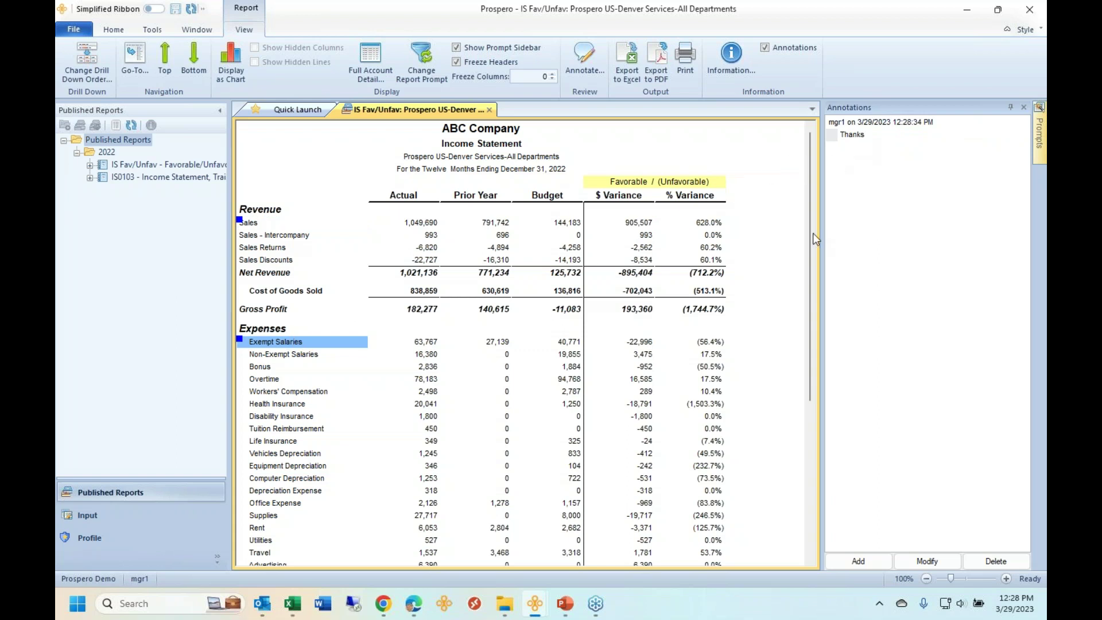
- Add a second annotation to the Exempt Salaries line: a first name followed by "boss, game plan"
click(868, 561)
text(Derek boss, game plan)
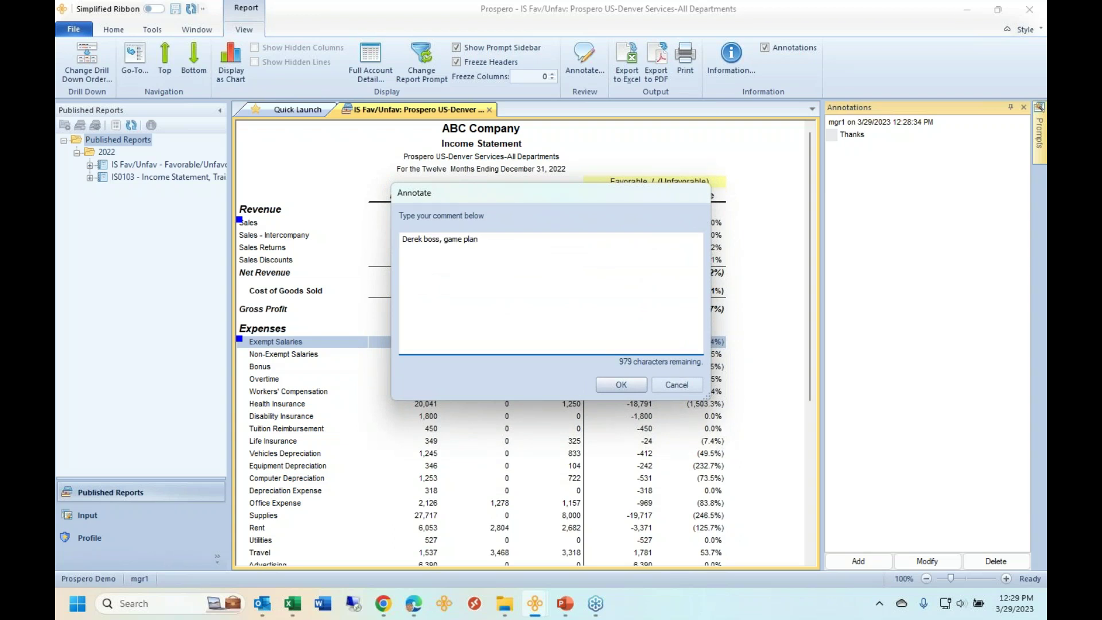
click(615, 385)
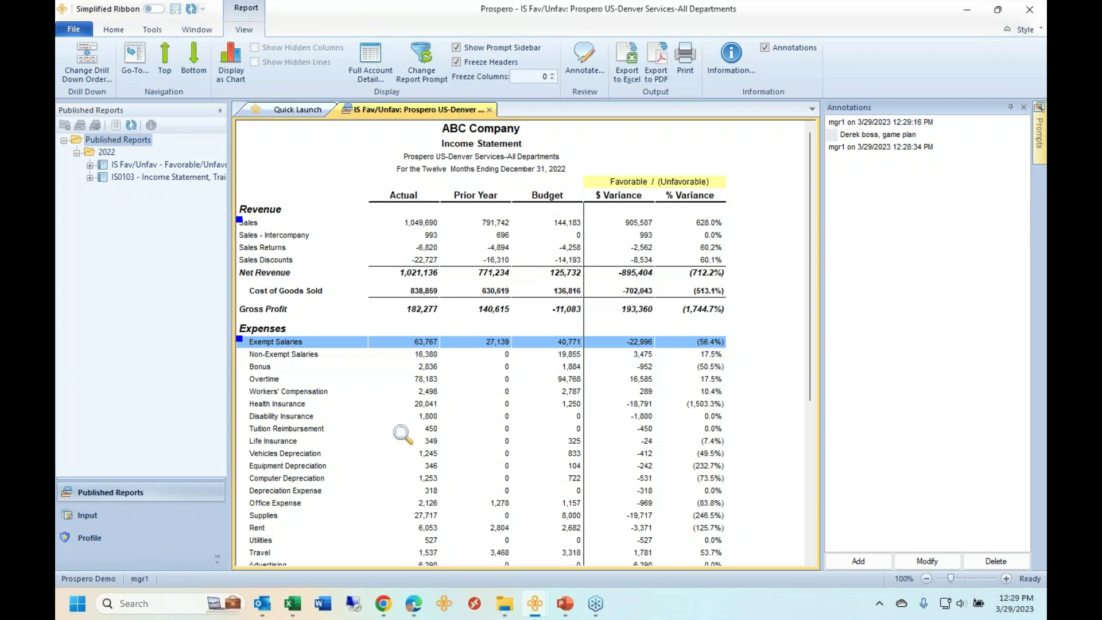
- Drill down on the Exempt Salaries Actual amount to its departments, and close the drill-down report
click(637, 76)
click(434, 222)
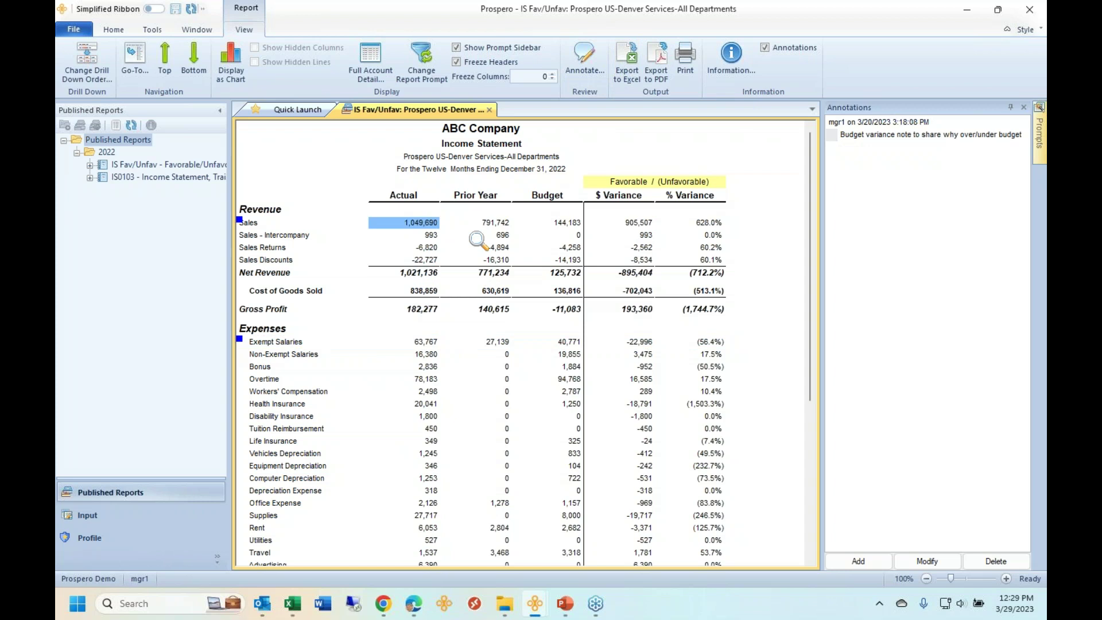
click(428, 342)
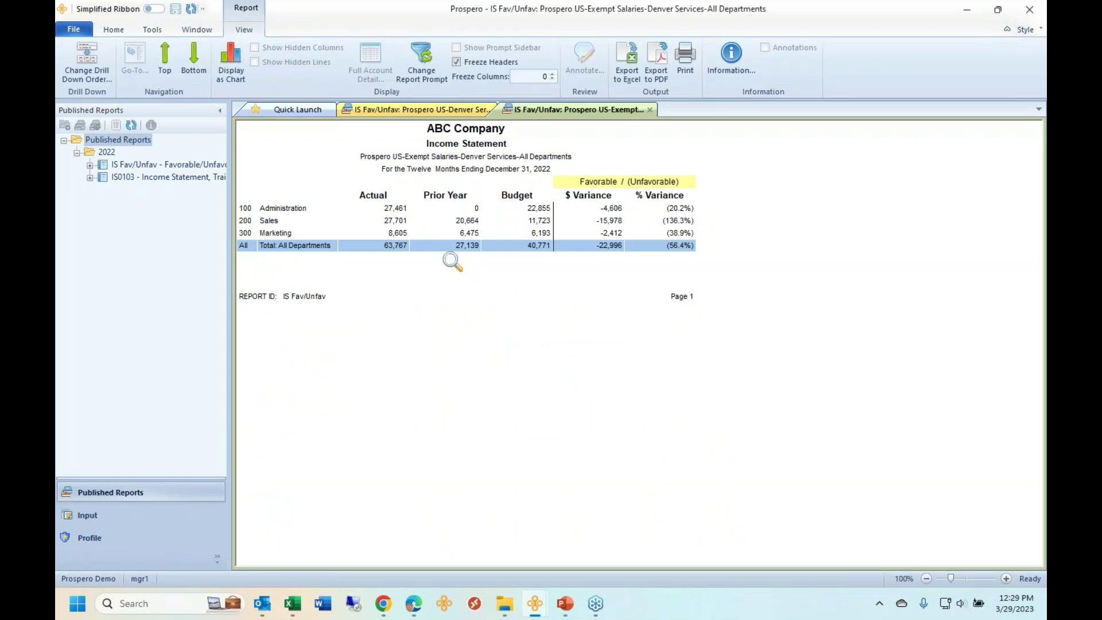
click(650, 110)
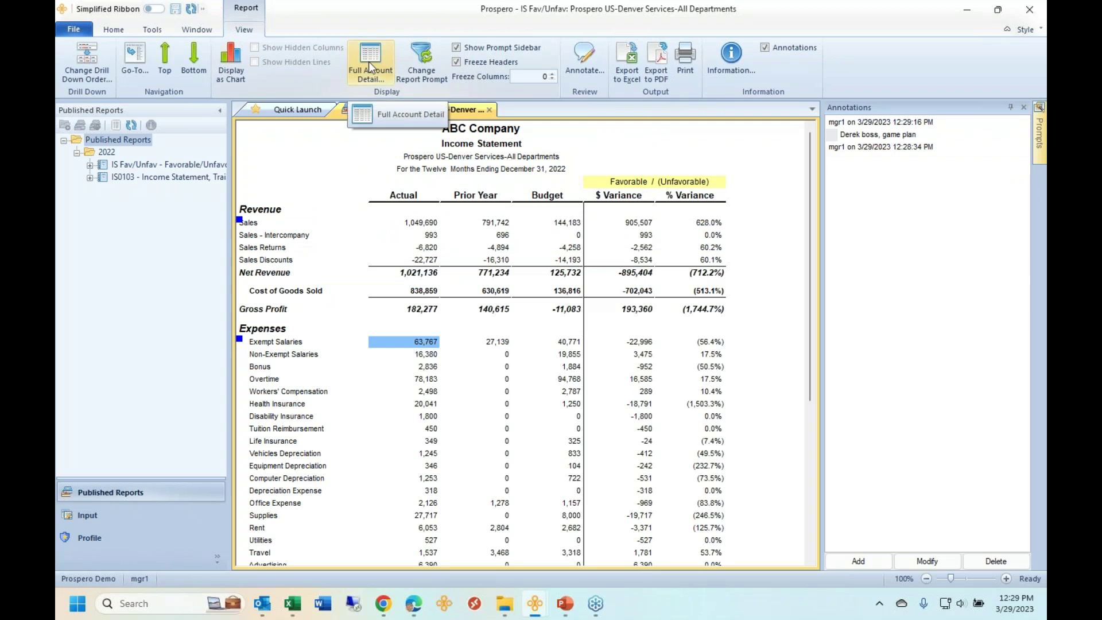
- Open the full account detail of the income statement and collapse the Annotations pane
click(369, 61)
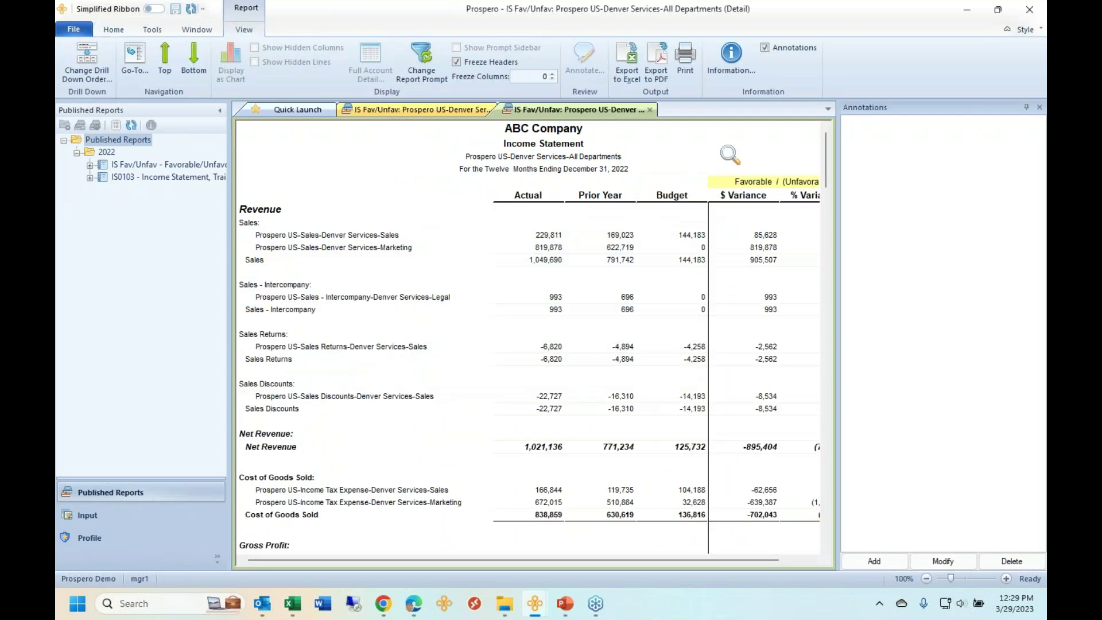
click(1027, 108)
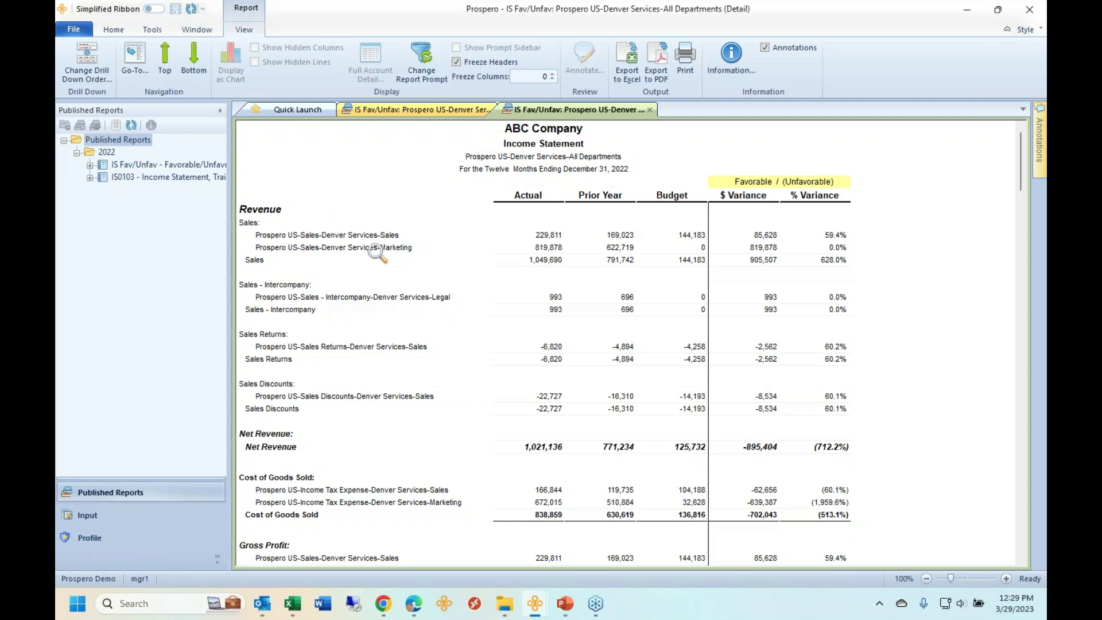
- Review the account breakdowns for Sales, Exempt Salaries and Office Expense, and close the detail report
drag(301, 223, 292, 256)
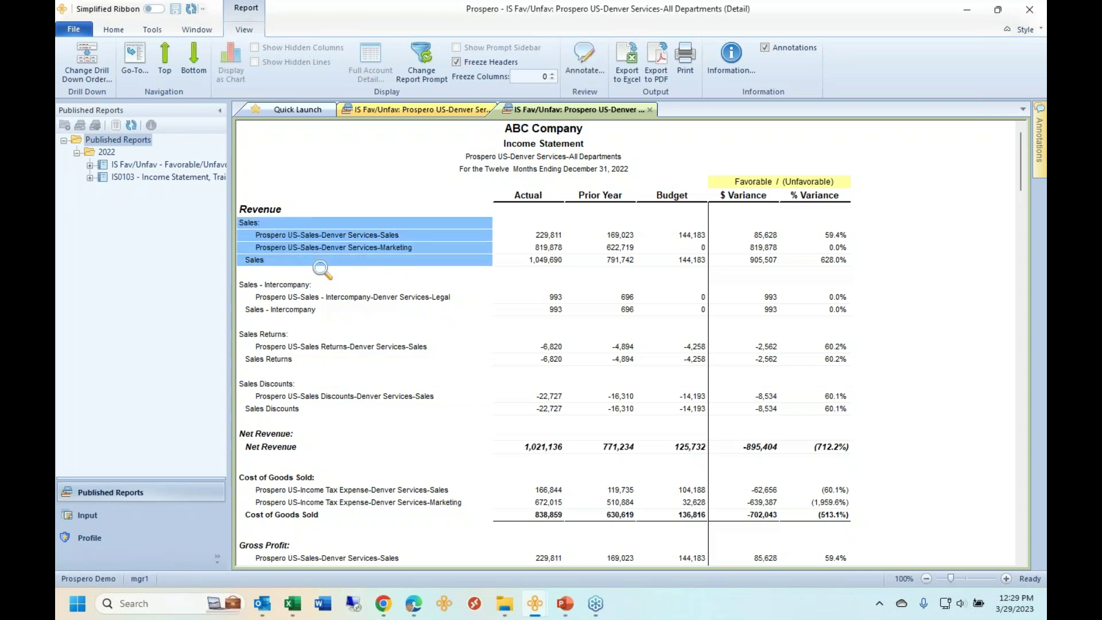
scroll(320, 269, down, 2)
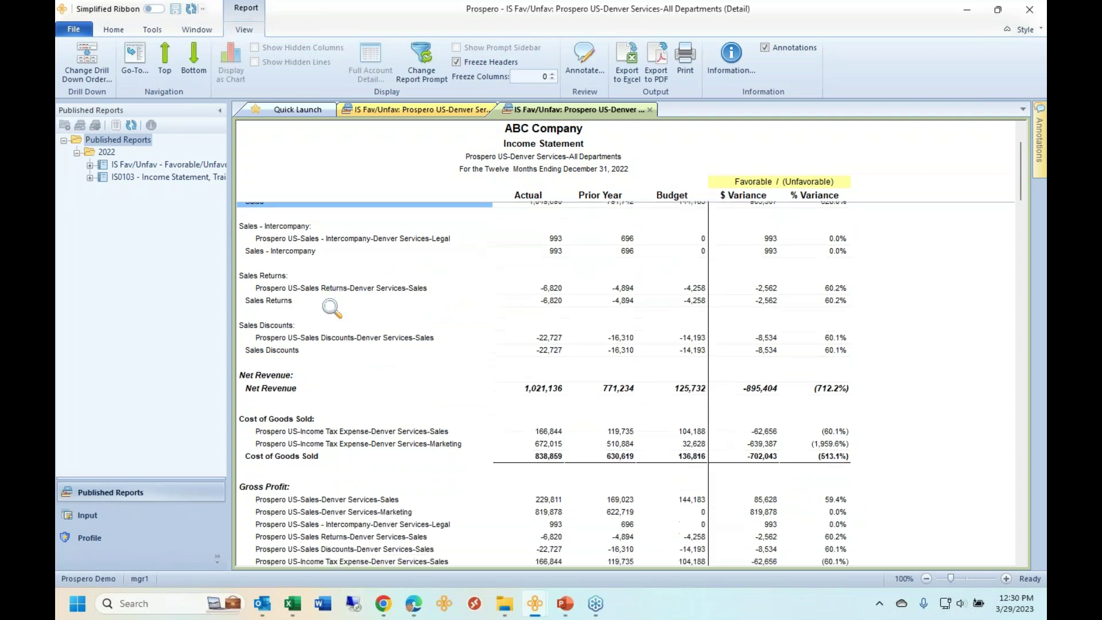
drag(300, 405, 318, 491)
scroll(313, 442, down, 5)
scroll(324, 459, down, 8)
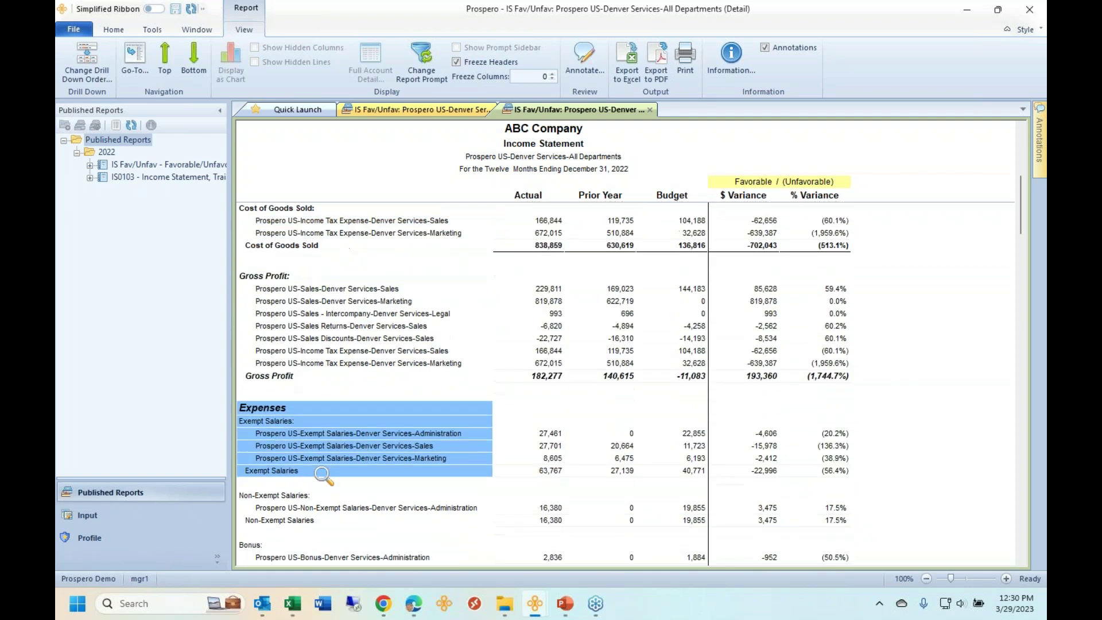
scroll(325, 456, down, 12)
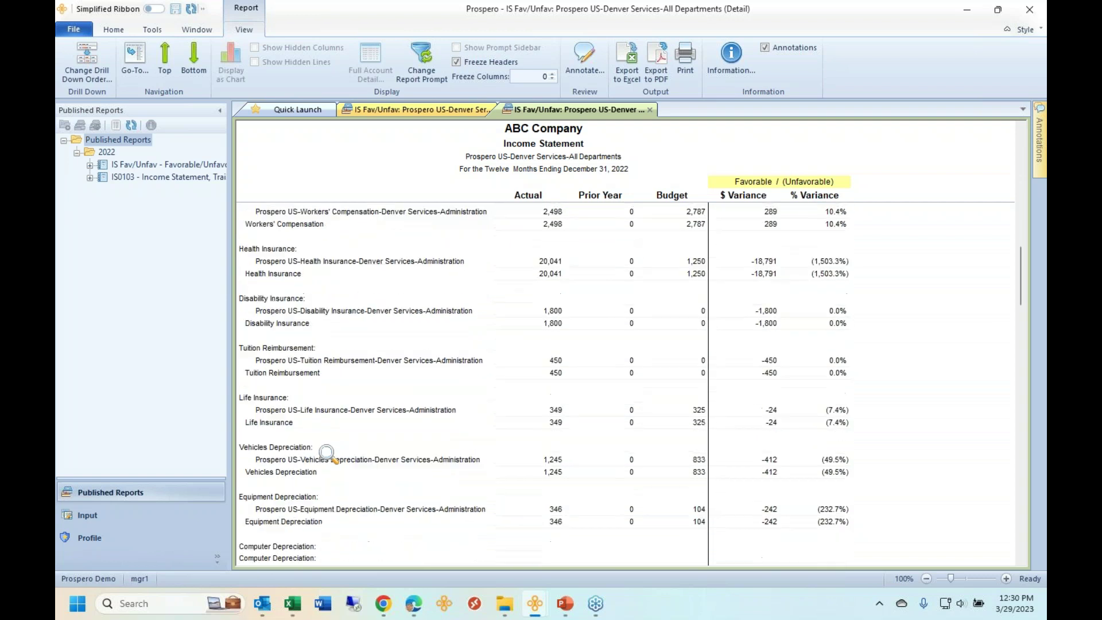
drag(315, 411, 538, 473)
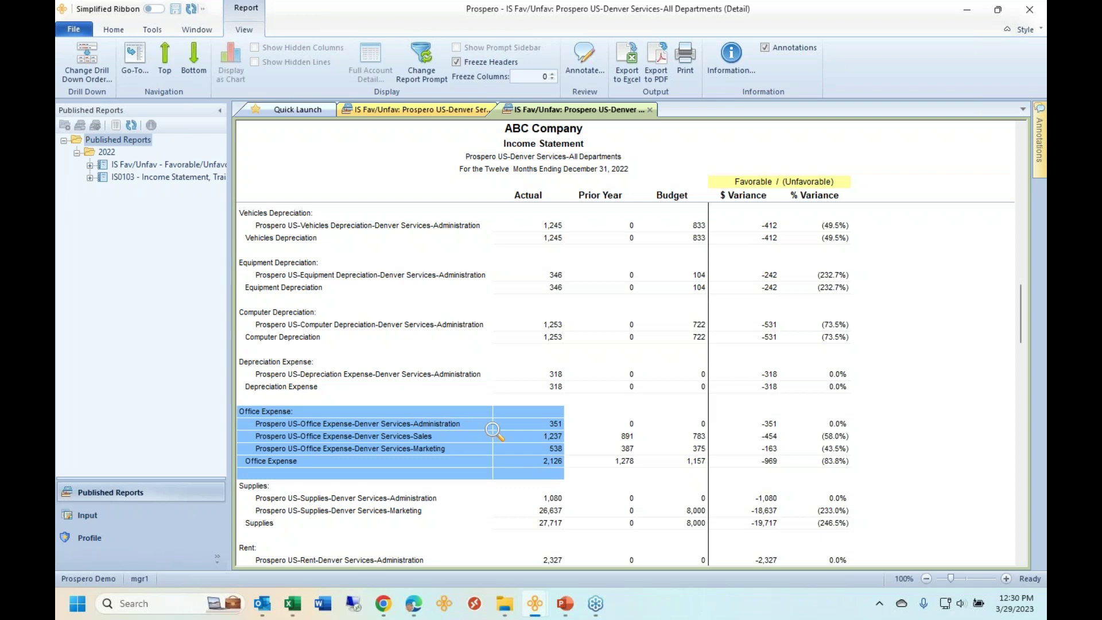
click(649, 110)
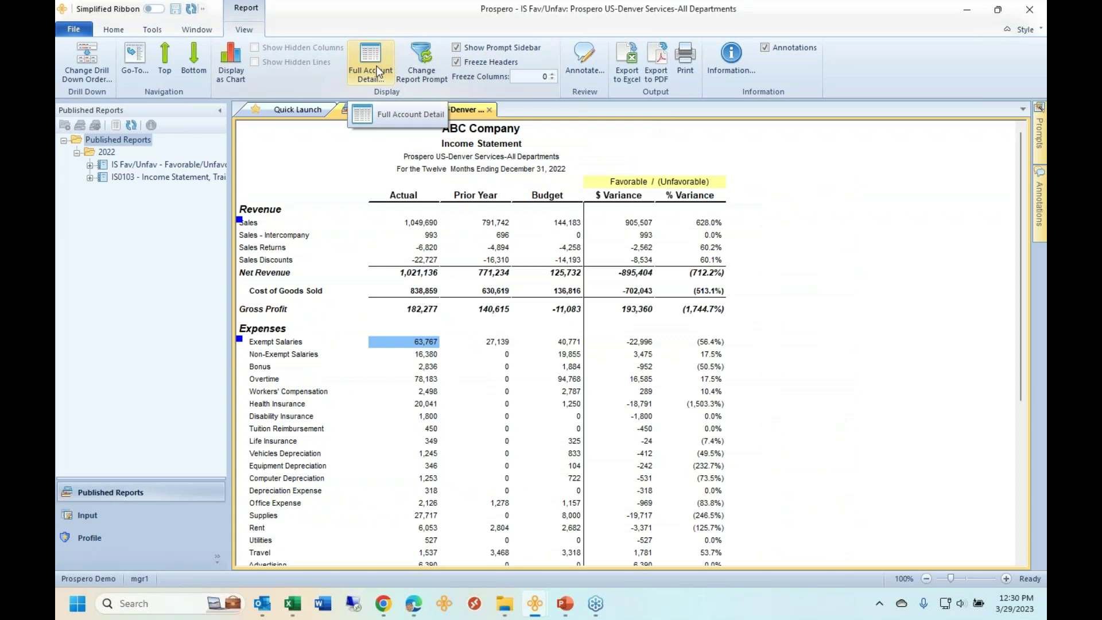
- Start changing the report prompt, entering company 1 and location 41000 for Denver Services
click(415, 63)
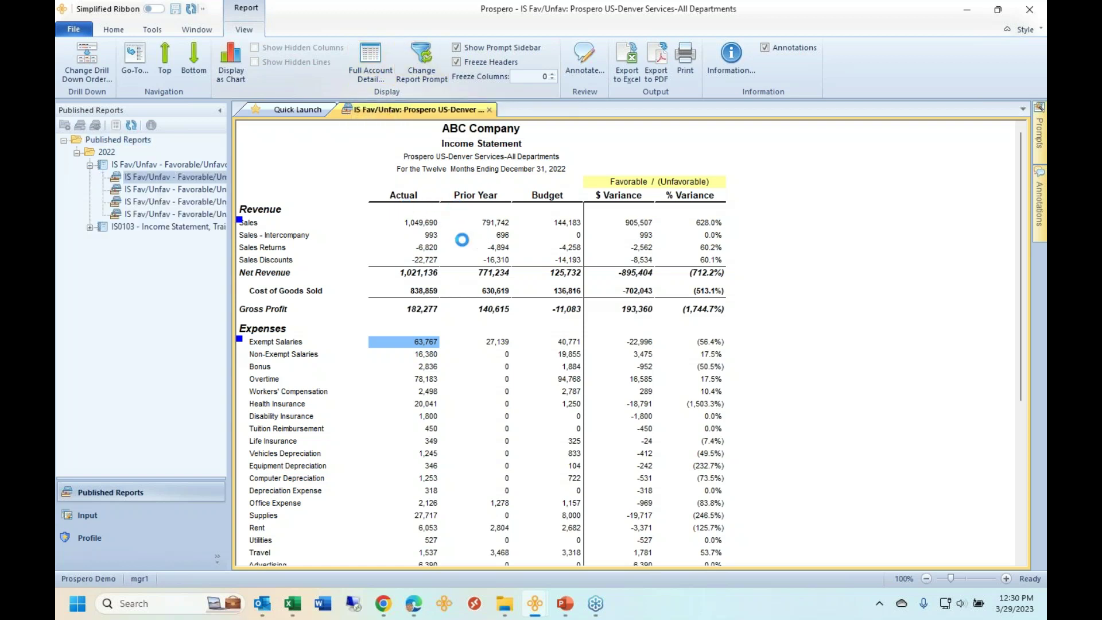
click(479, 228)
text(1)
click(477, 240)
text(4)
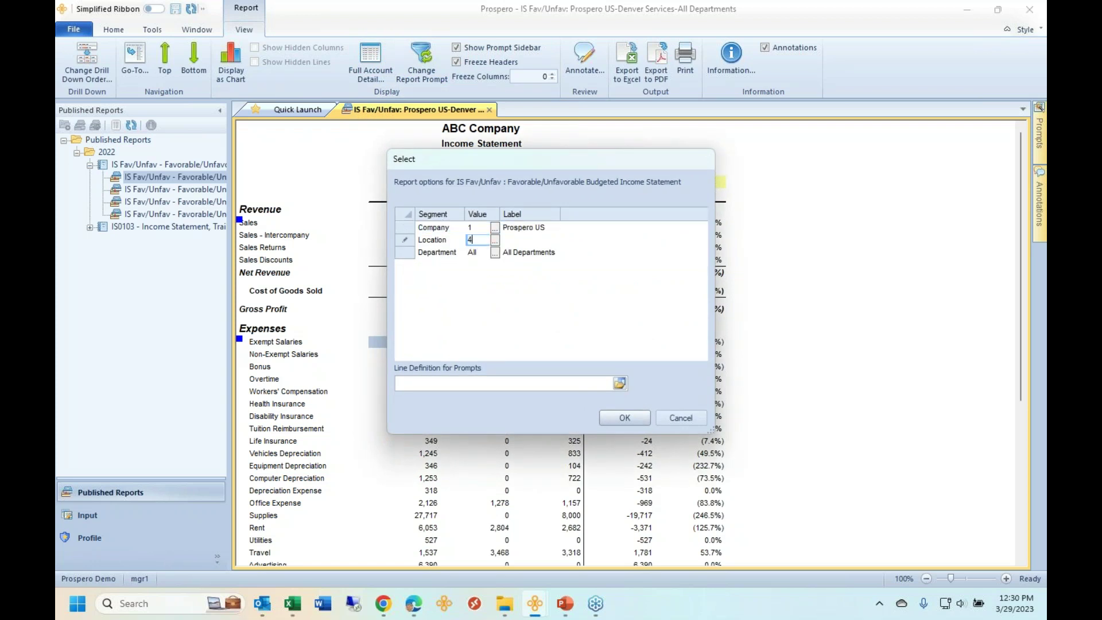
text(1000)
key(Tab)
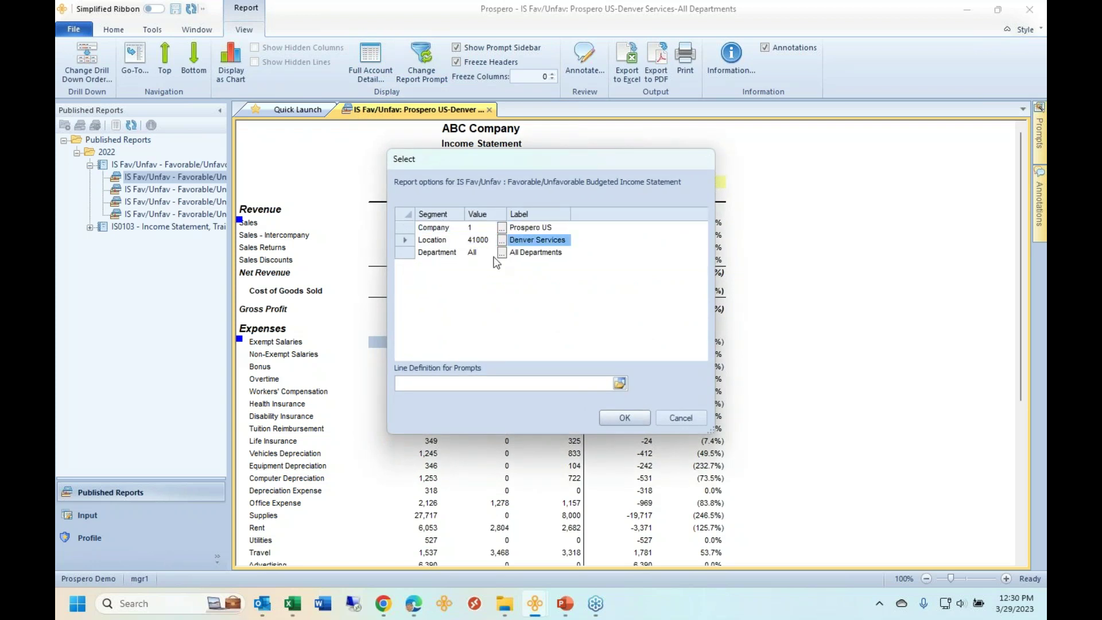
- Browse the department selection tree to 300 - Marketing, and cancel the report prompt without applying a selection
click(479, 253)
key(Return)
drag(531, 171, 743, 206)
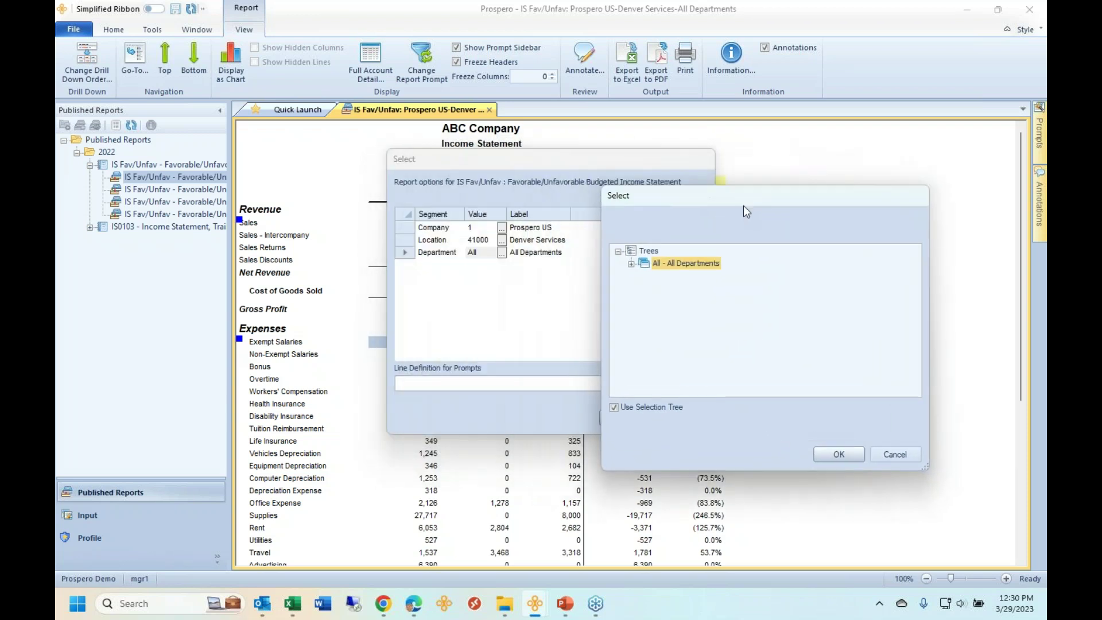
double_click(642, 270)
click(701, 366)
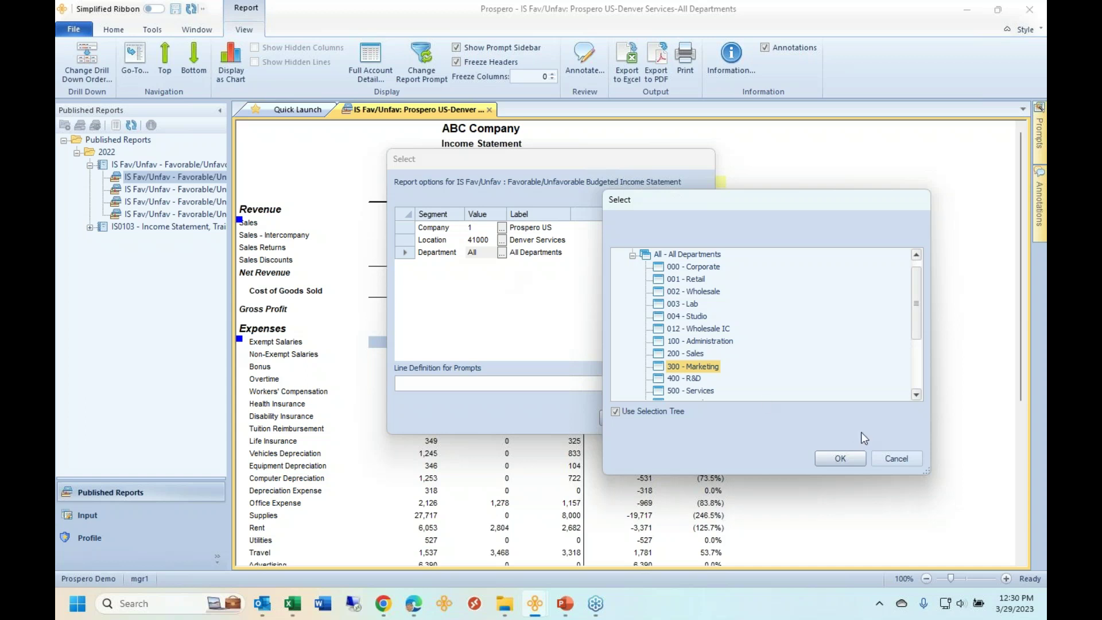
click(900, 459)
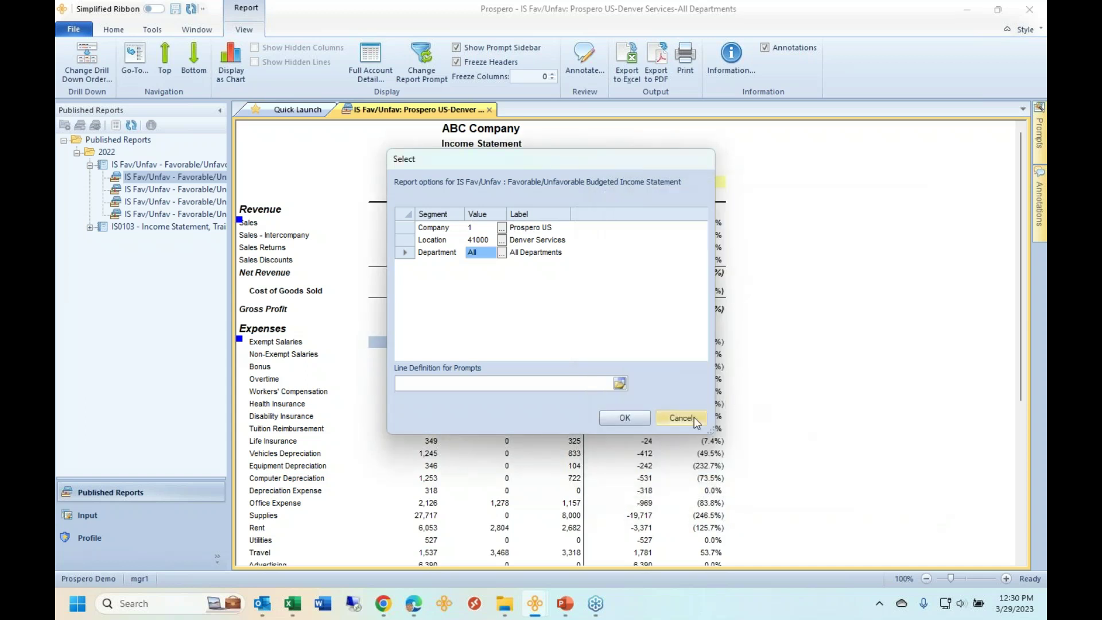
click(694, 417)
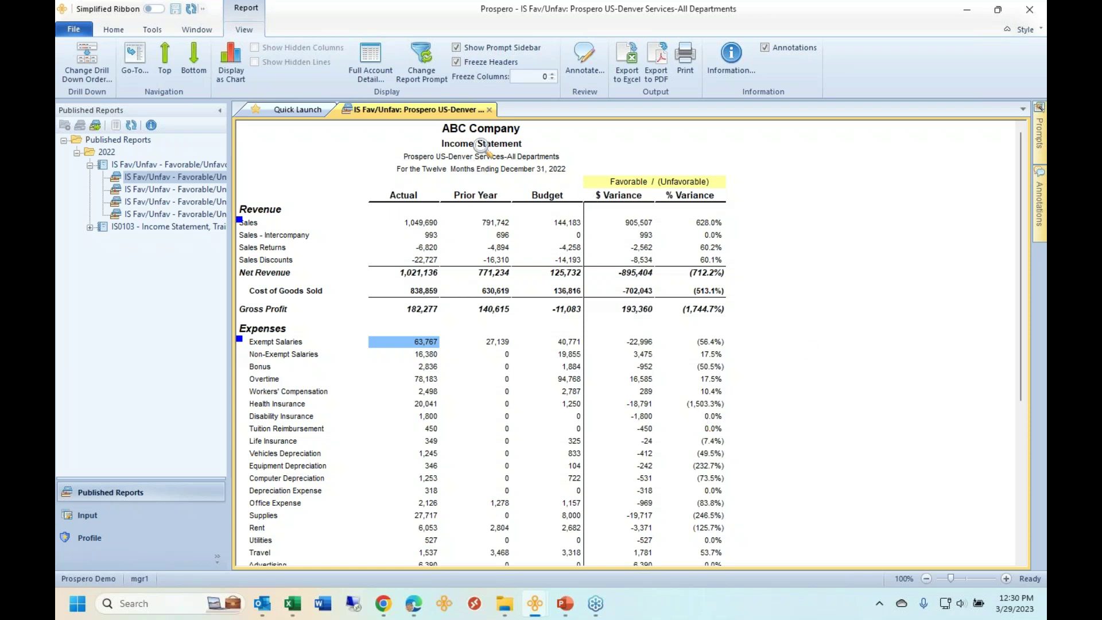
click(436, 70)
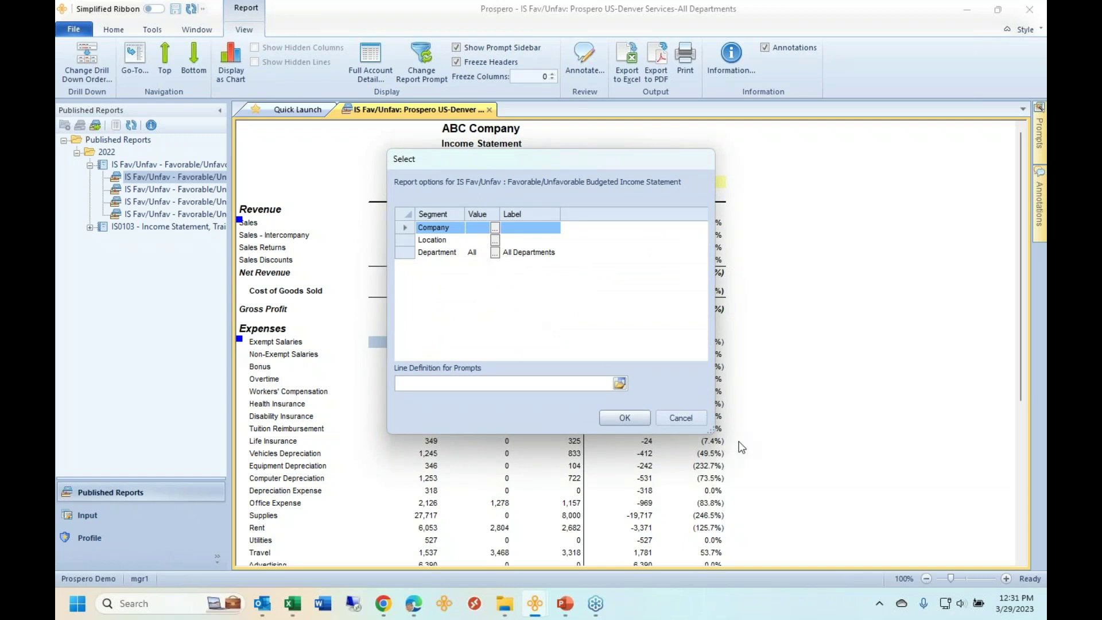
click(696, 418)
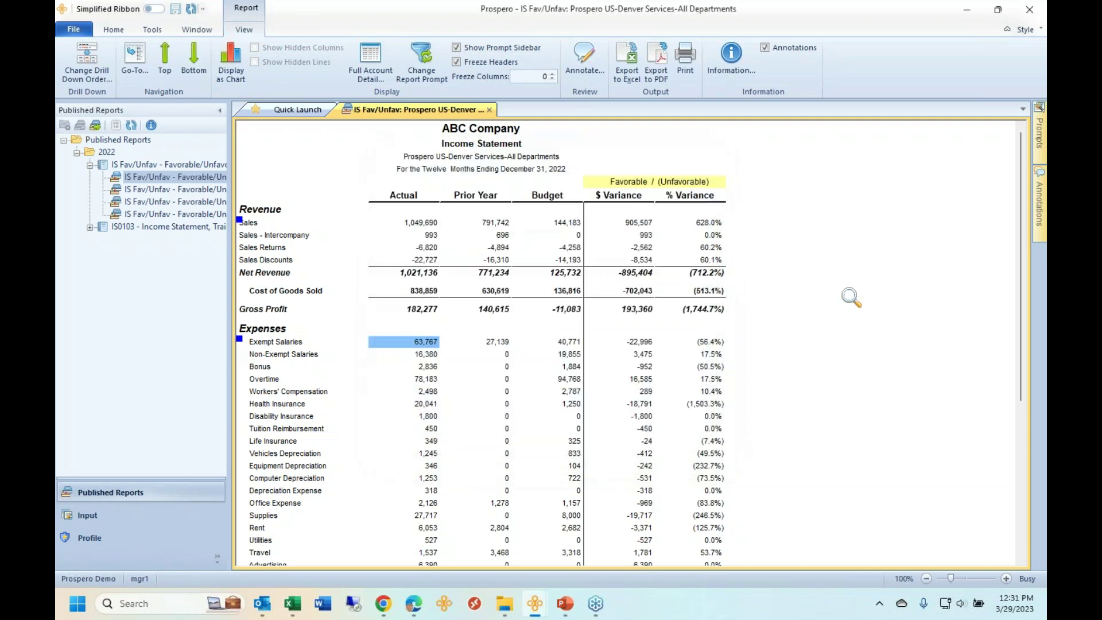
- Pin the Prompts pane open and expand its Company, Location and Department trees, including the individual departments and locations
click(1042, 150)
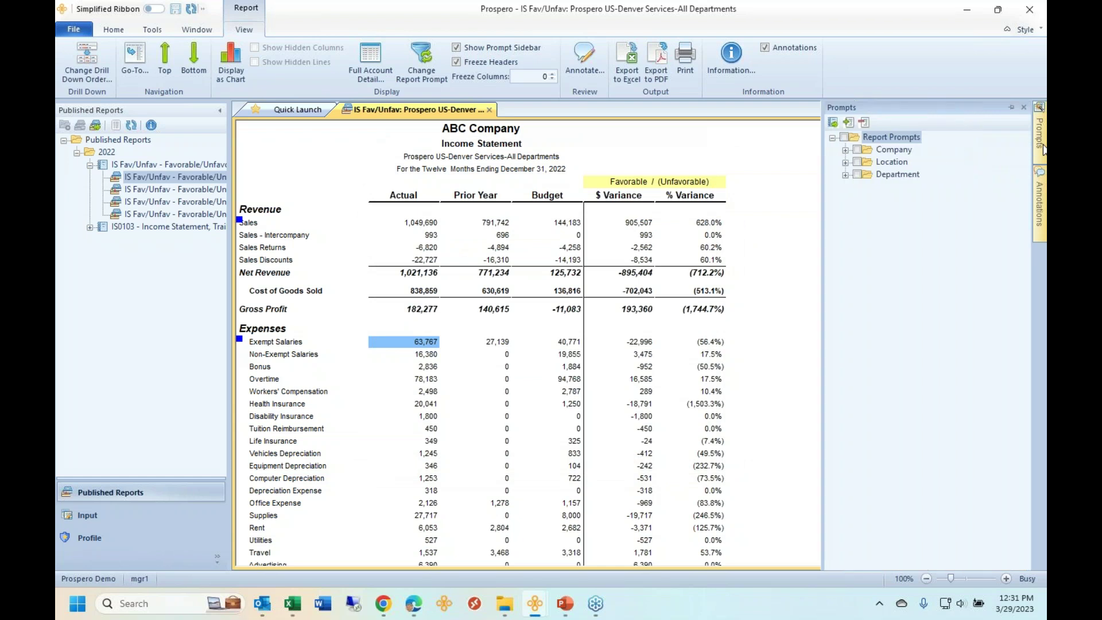
click(1012, 108)
click(846, 174)
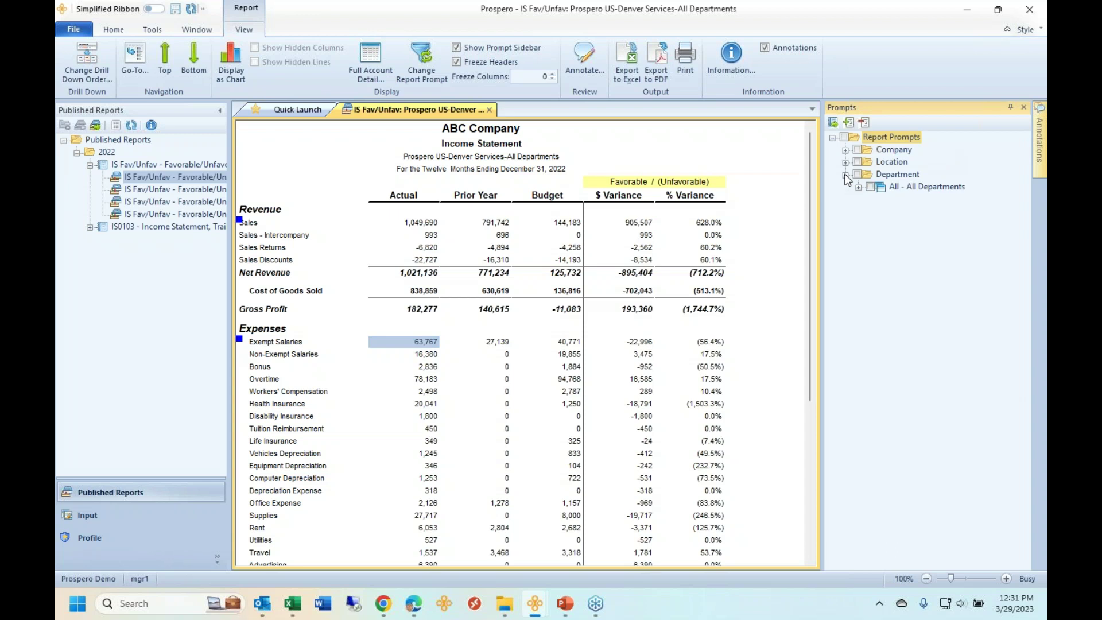
click(846, 162)
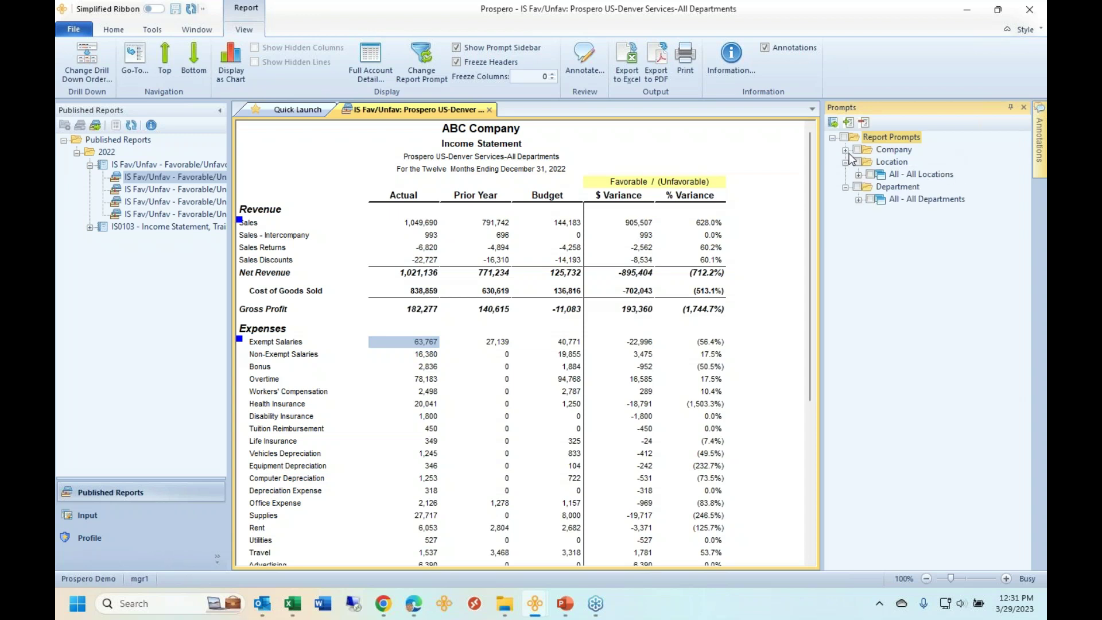
click(846, 150)
click(859, 211)
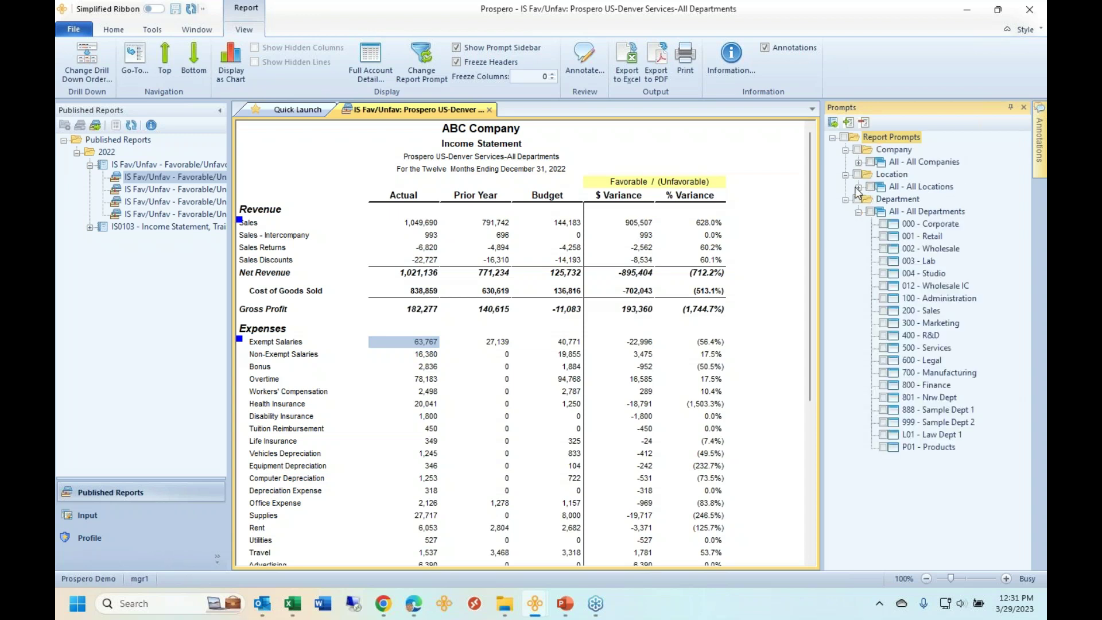
click(859, 187)
- Include All Departments, location 41000 - Denver Services and All Locations in the report prompt selection
click(925, 362)
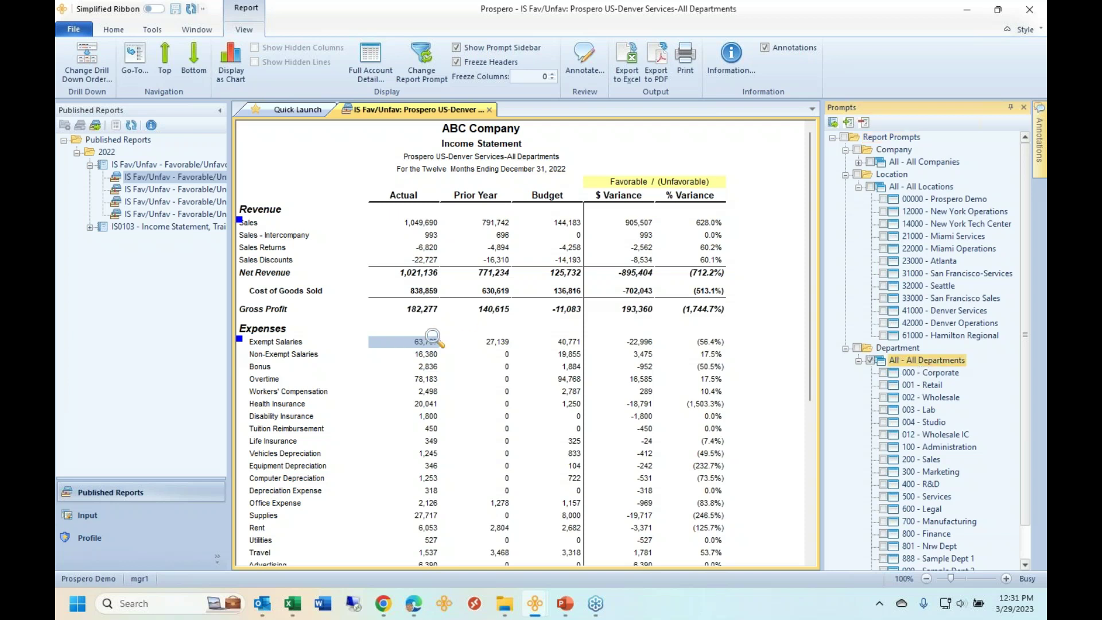
click(925, 313)
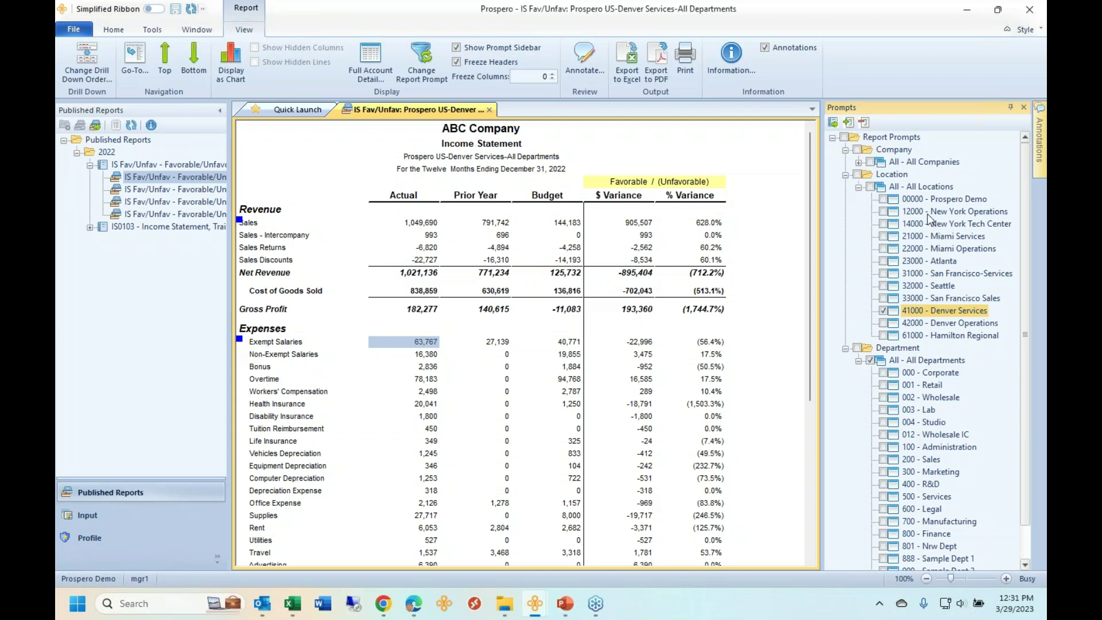
click(895, 190)
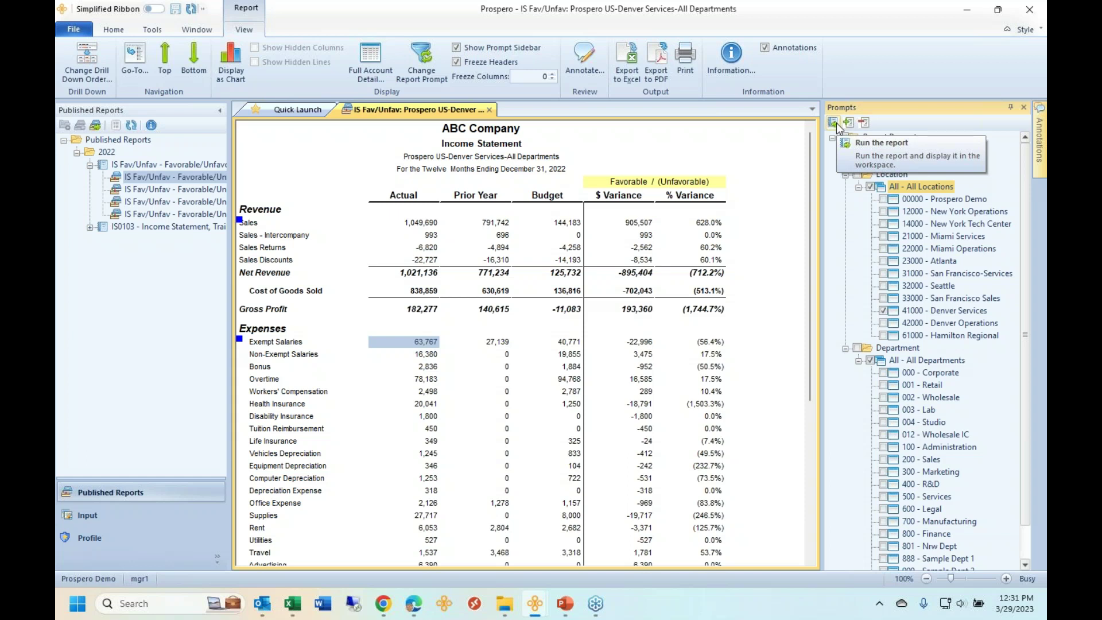
- Switch to the Graphs report collection window, open the Feedback and Support form and move it toward the screen's middle
mouse_move(529, 617)
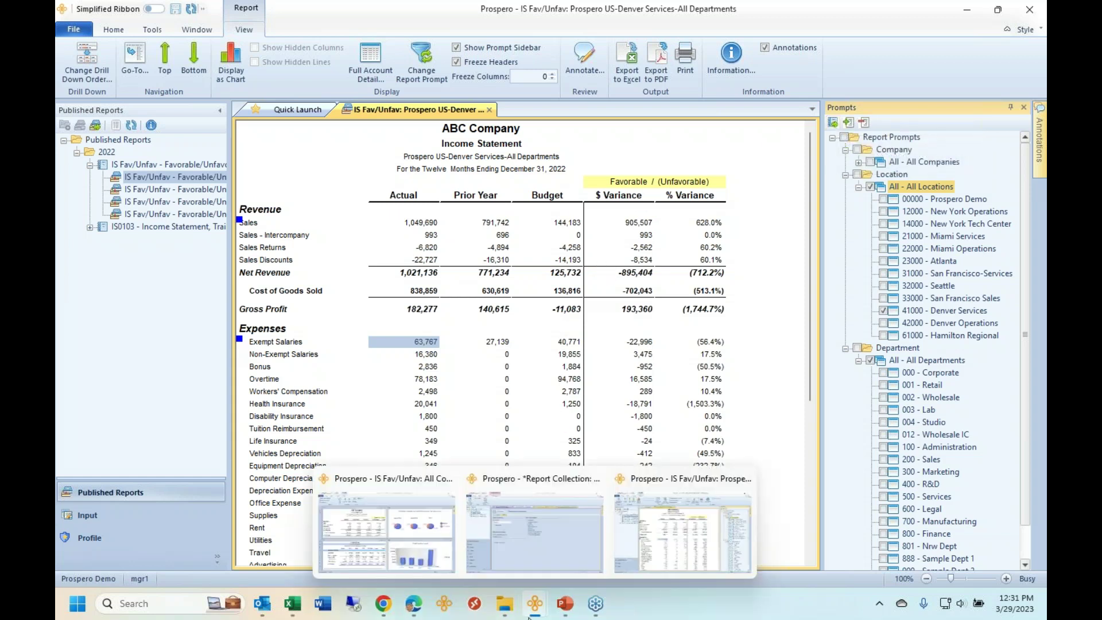
click(533, 566)
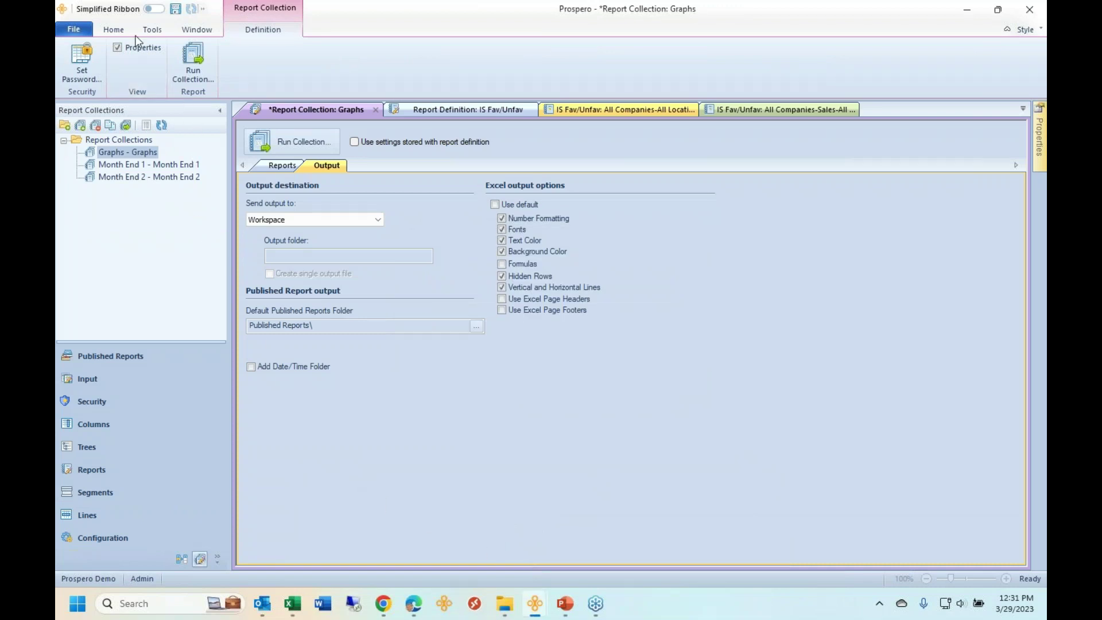
click(114, 30)
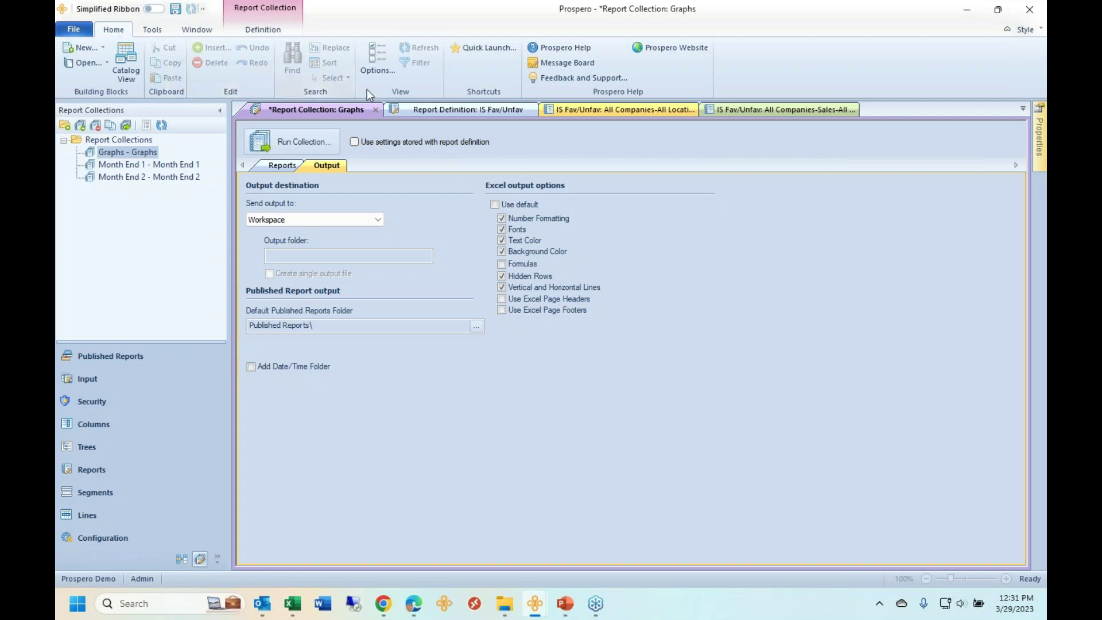
click(558, 80)
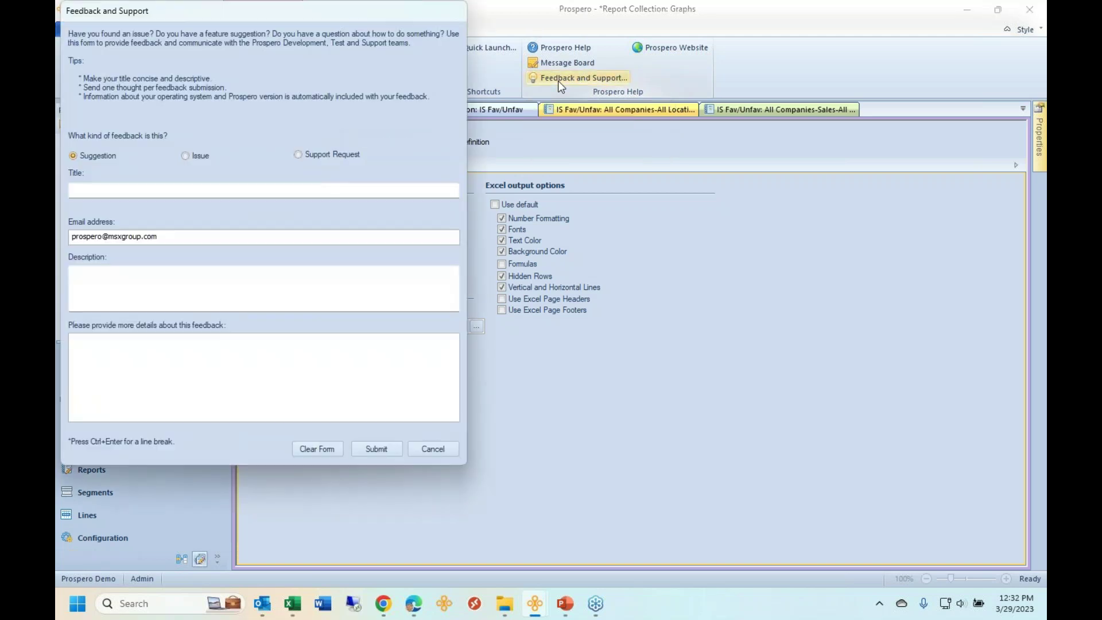
drag(330, 12, 512, 62)
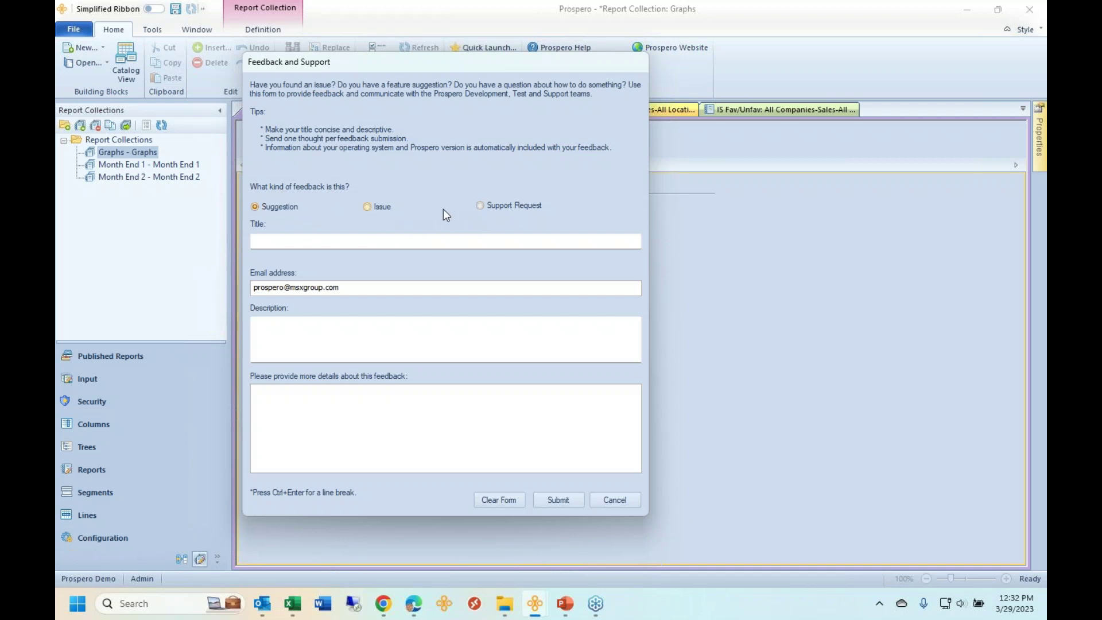
- Choose Issue as the feedback type, go over the title and email address fields, and cancel the form
click(388, 206)
click(319, 241)
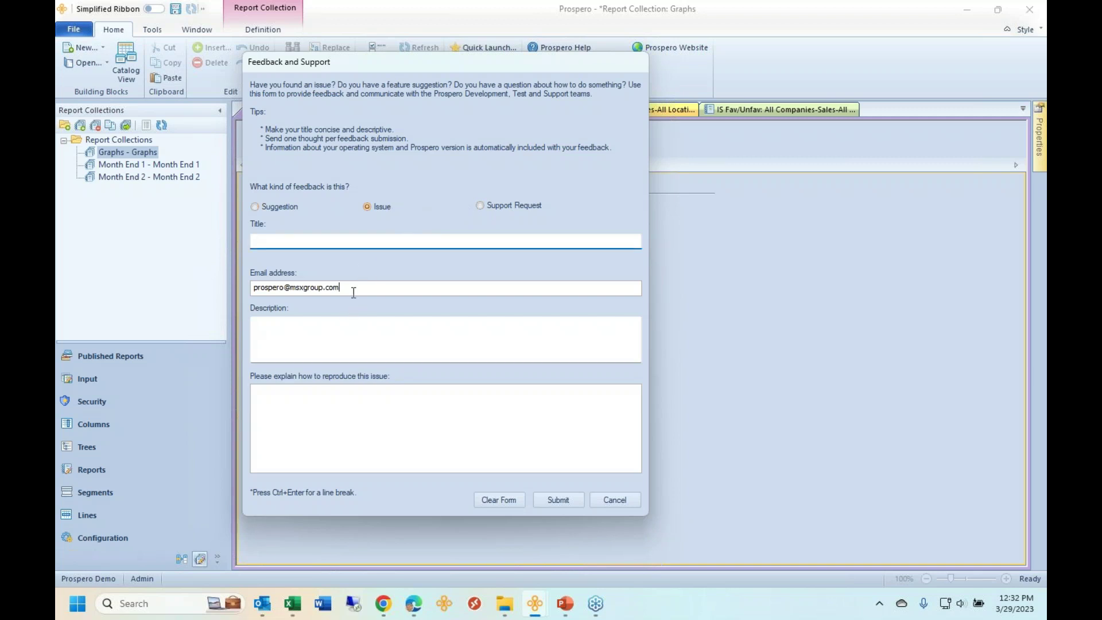
drag(349, 290, 135, 259)
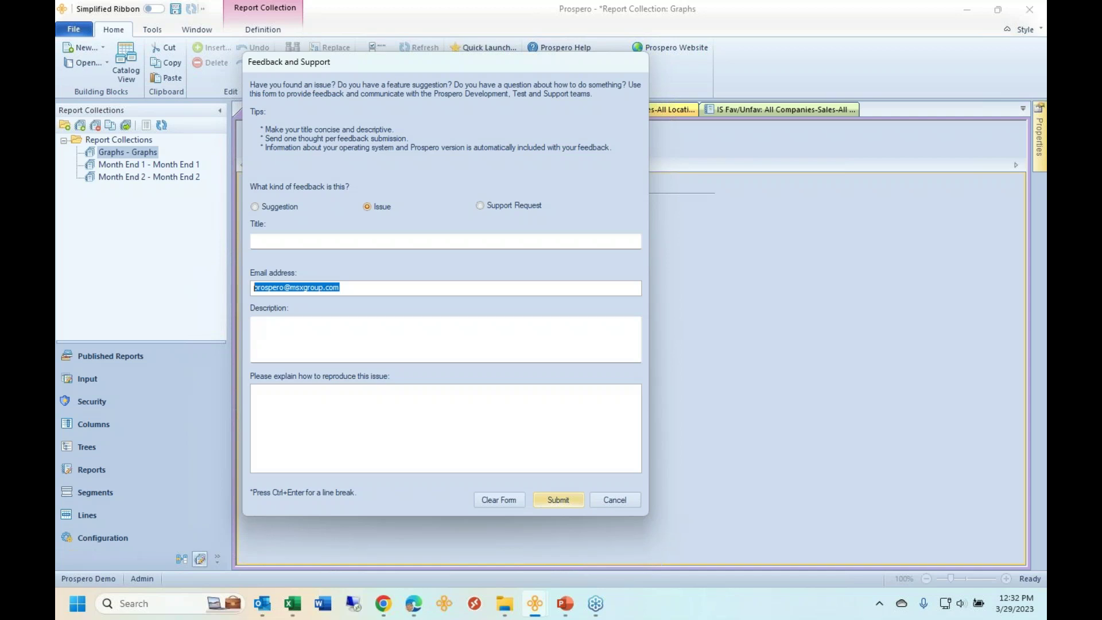
click(615, 500)
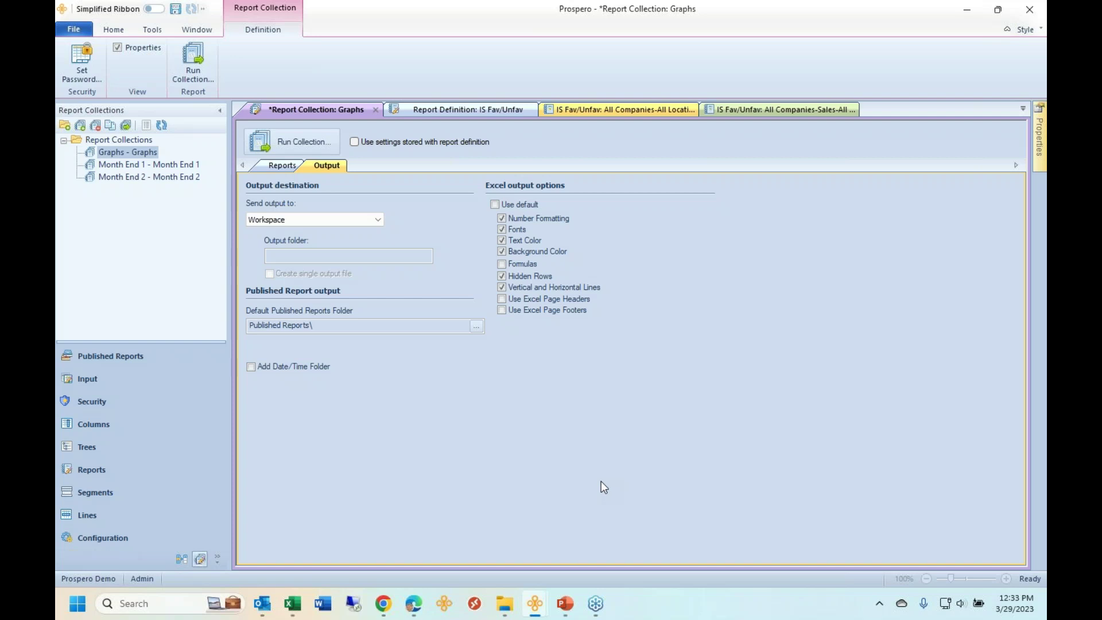
- Close all open reports and definitions in the administrator window, discarding the changes to the Graphs report collection
click(743, 109)
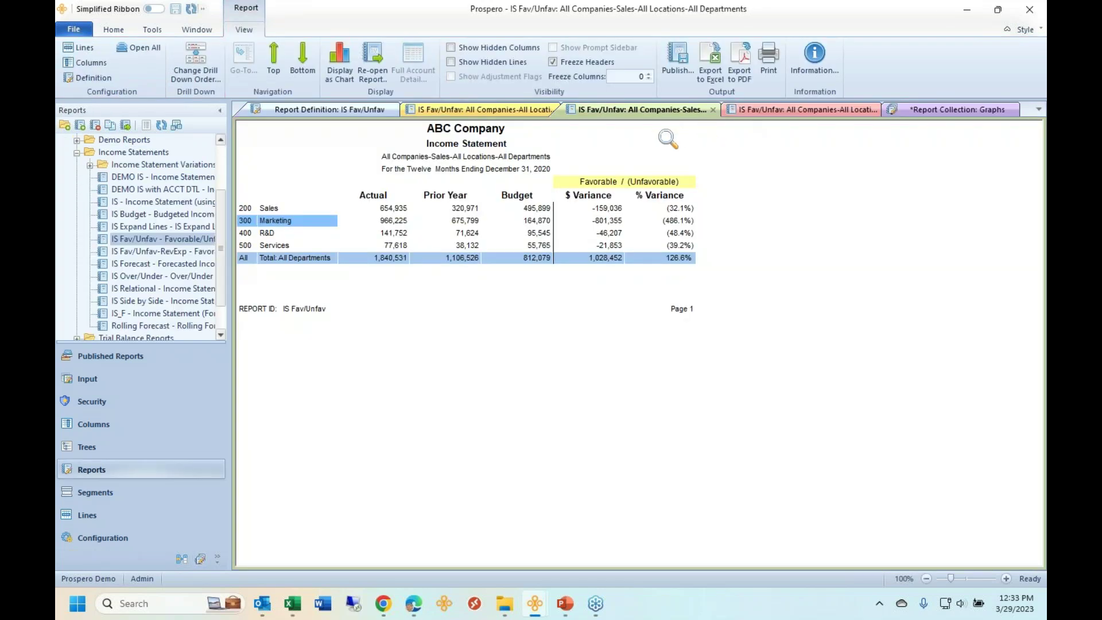
click(194, 31)
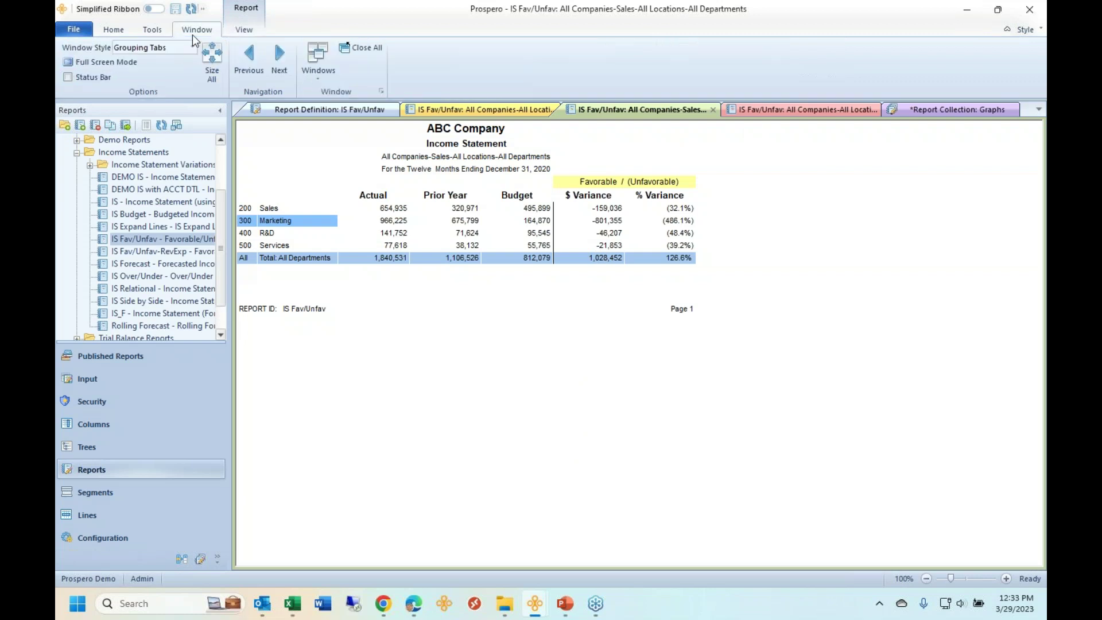
click(350, 53)
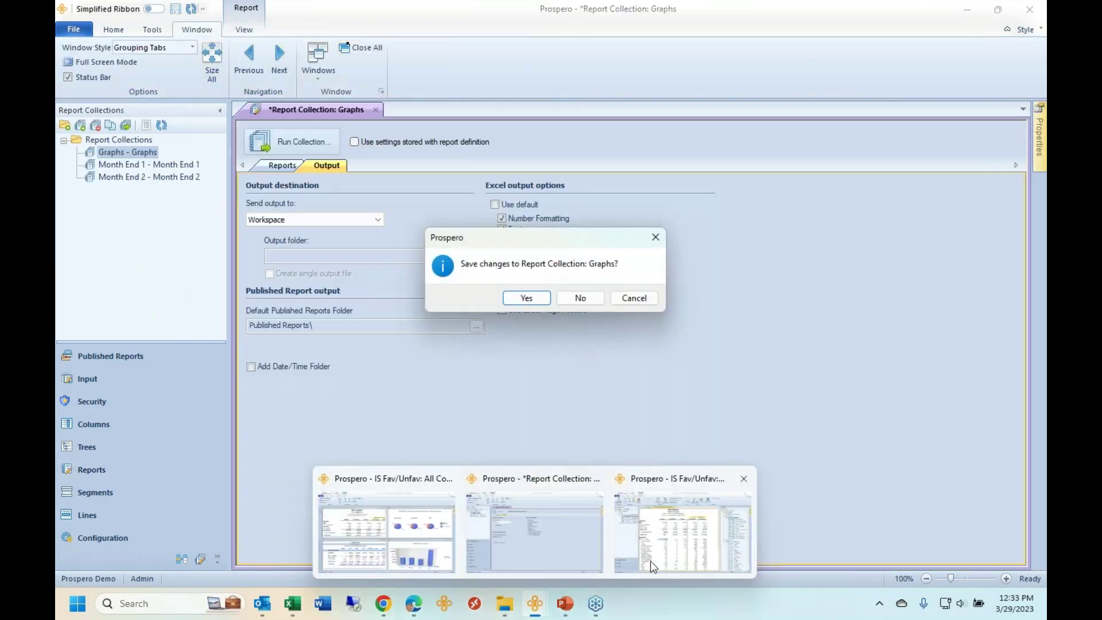
click(580, 299)
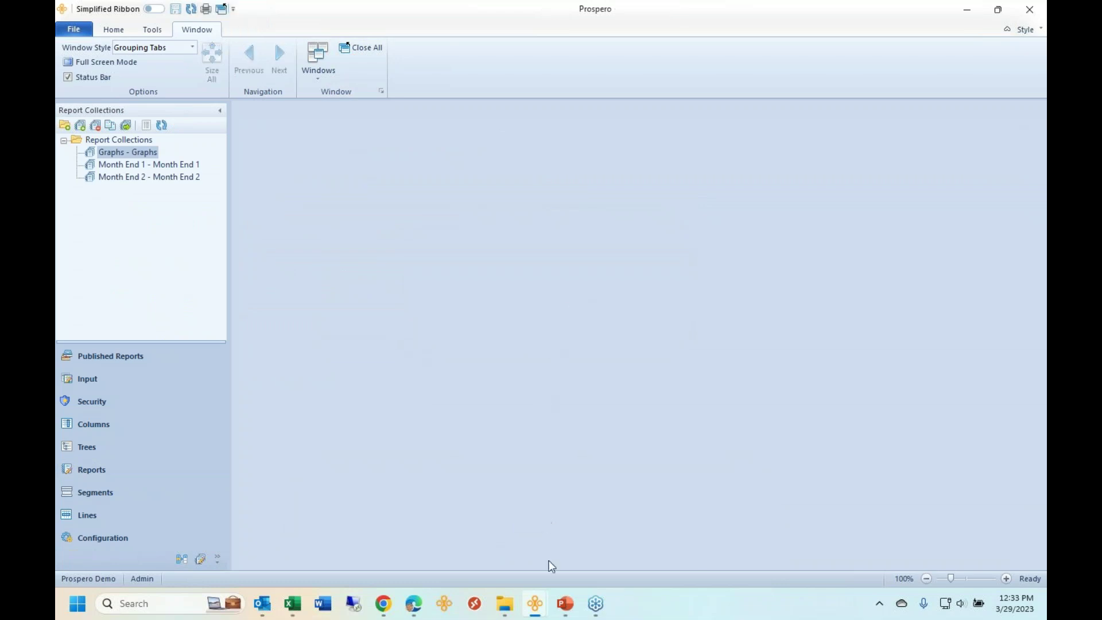
- Switch back to the published Denver Services income statement window and collapse its Prompts pane
mouse_move(546, 604)
click(657, 556)
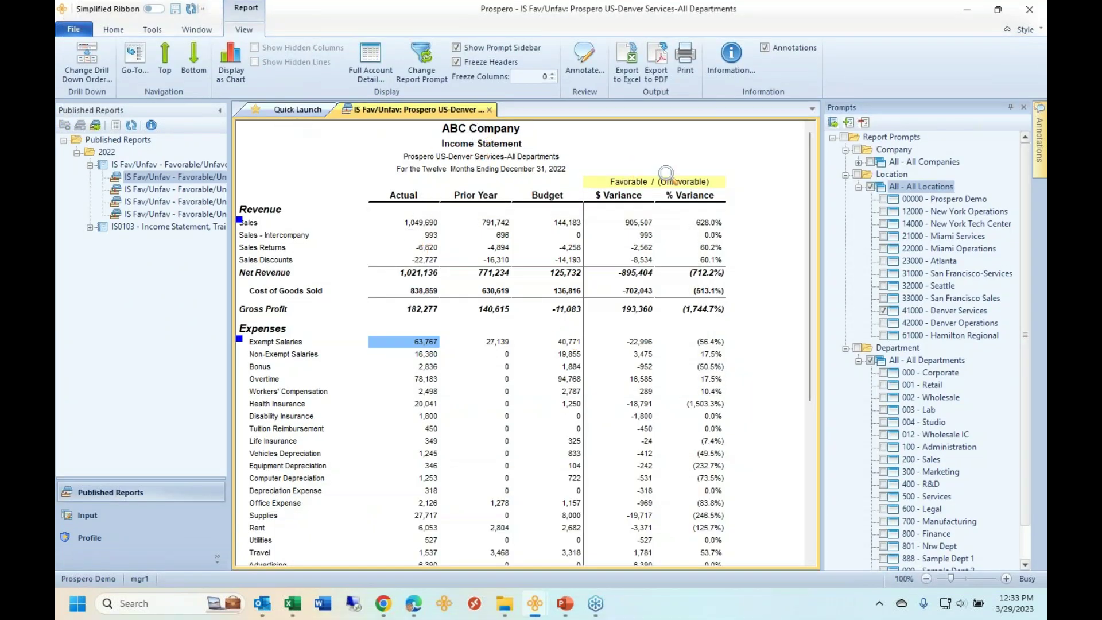
click(1011, 108)
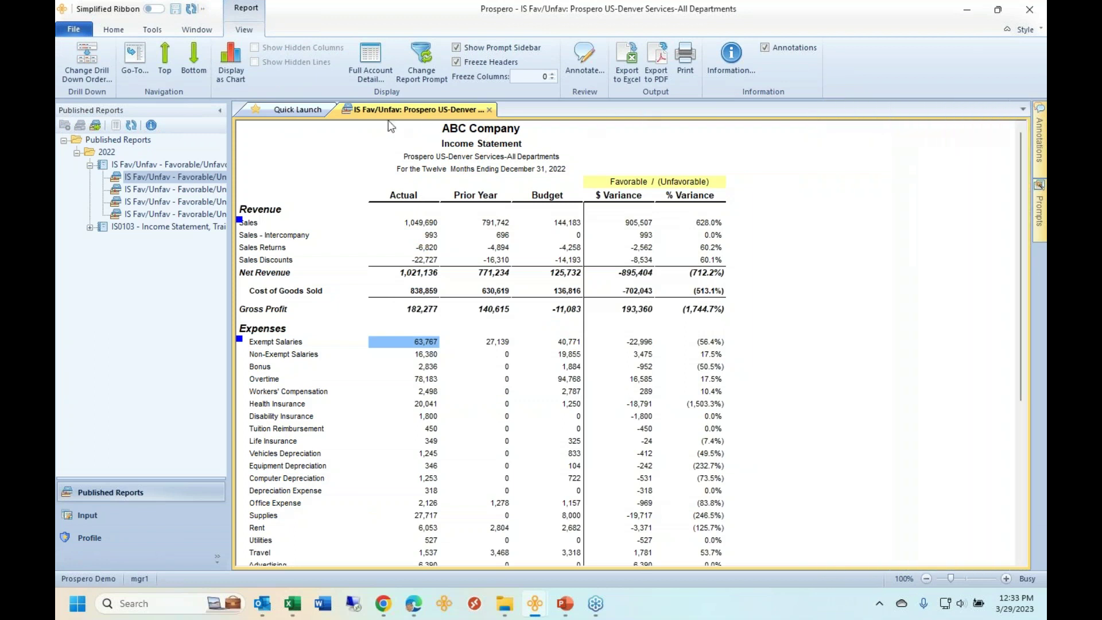
- View the Quick Launch page, return to the income statement and highlight its Budget figures from Sales down to Life Insurance
click(279, 110)
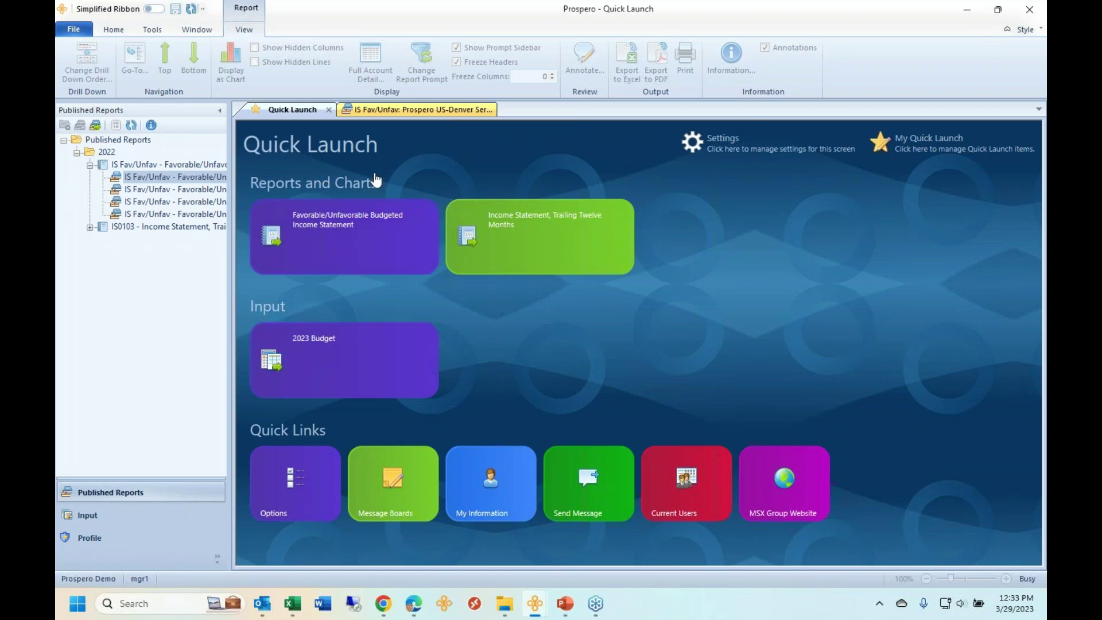
click(398, 114)
drag(557, 259, 564, 488)
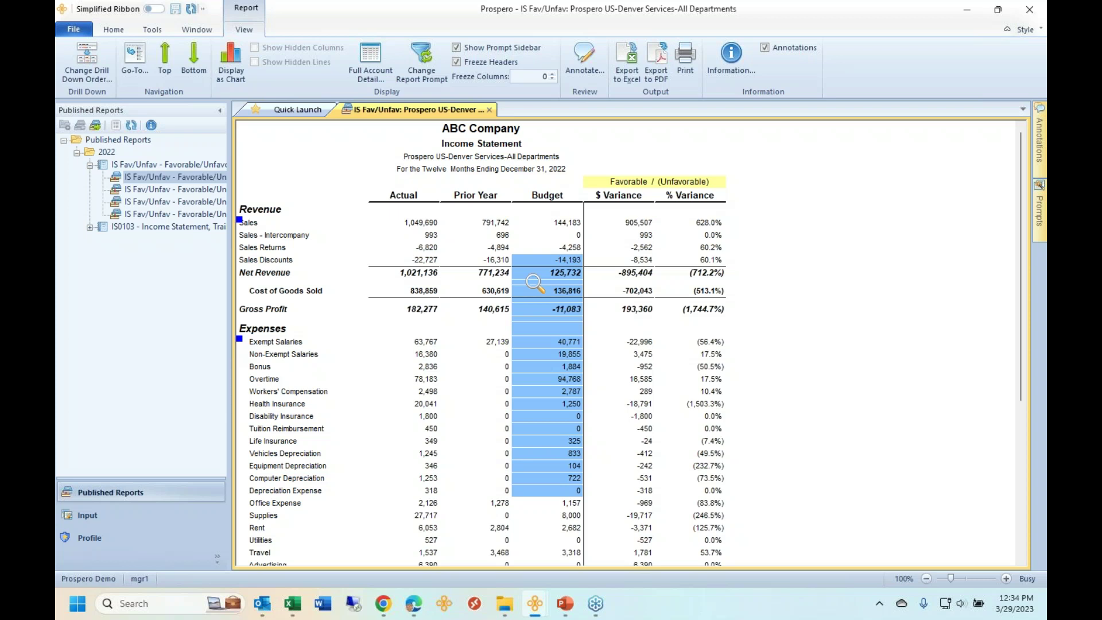
drag(569, 223, 561, 435)
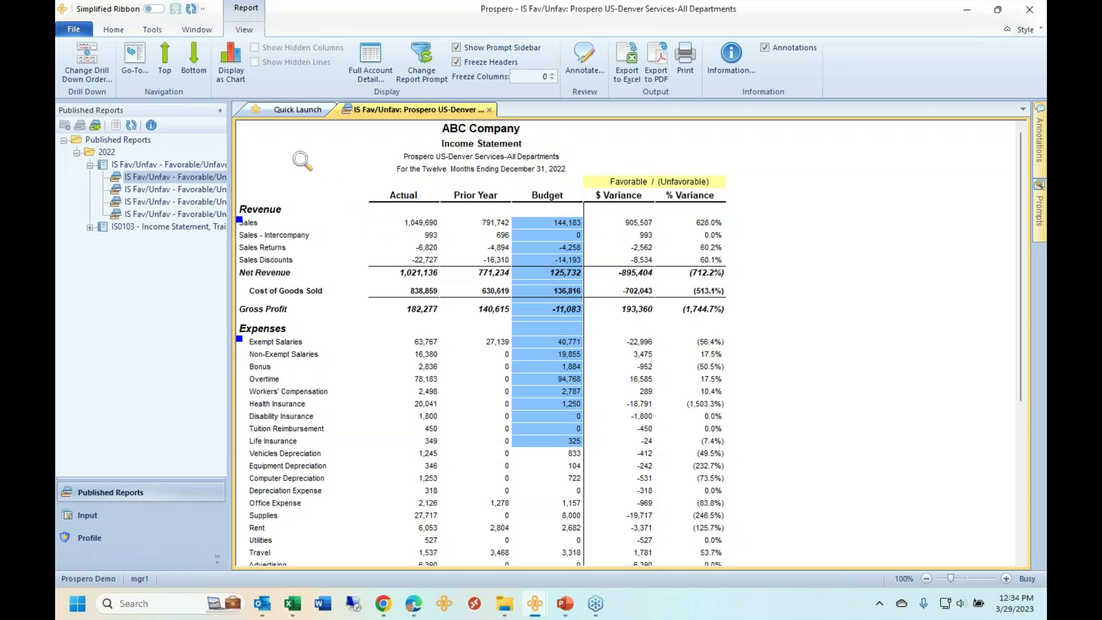
- Open the 2023 Budget input for department 100 from Quick Launch, and highlight the lines from Exempt Salaries to Disability Insurance
click(284, 111)
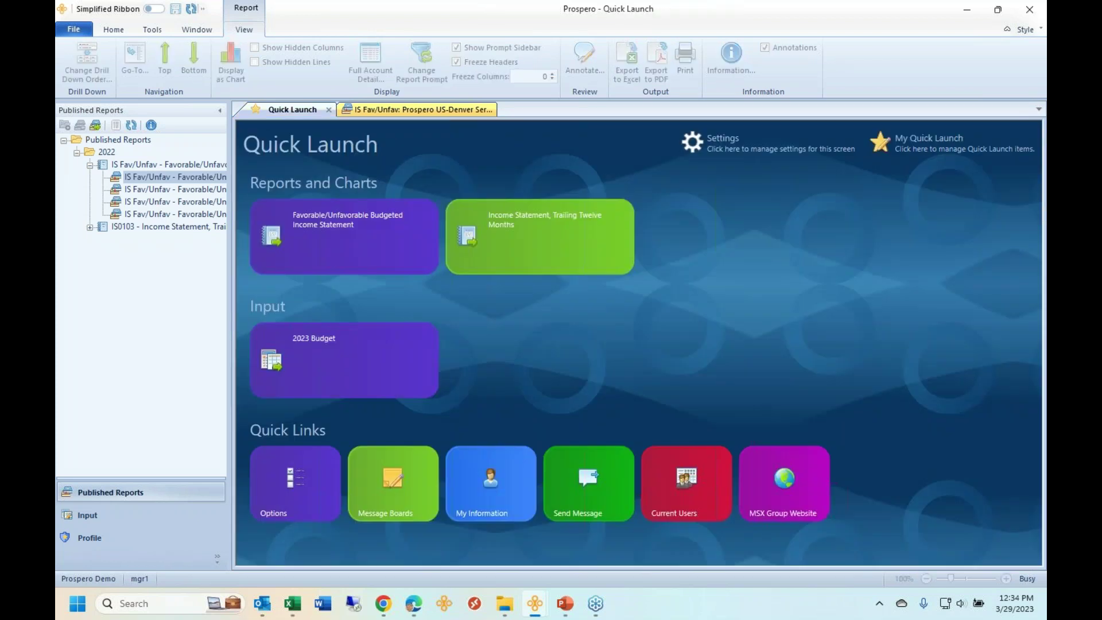
click(350, 324)
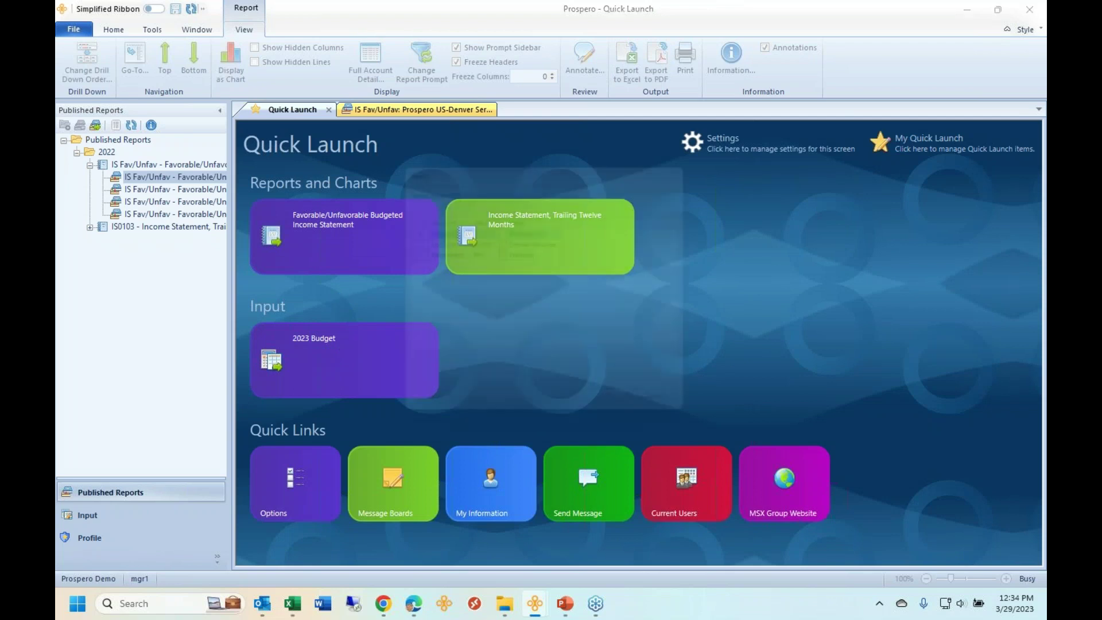
click(483, 254)
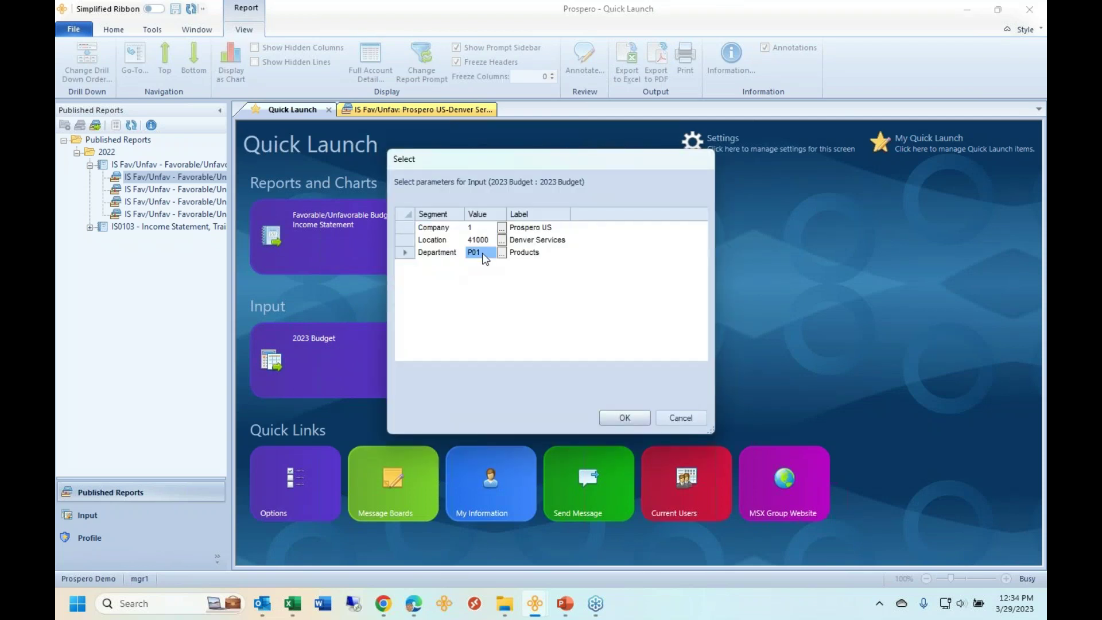
text(100)
key(Tab)
key(Return)
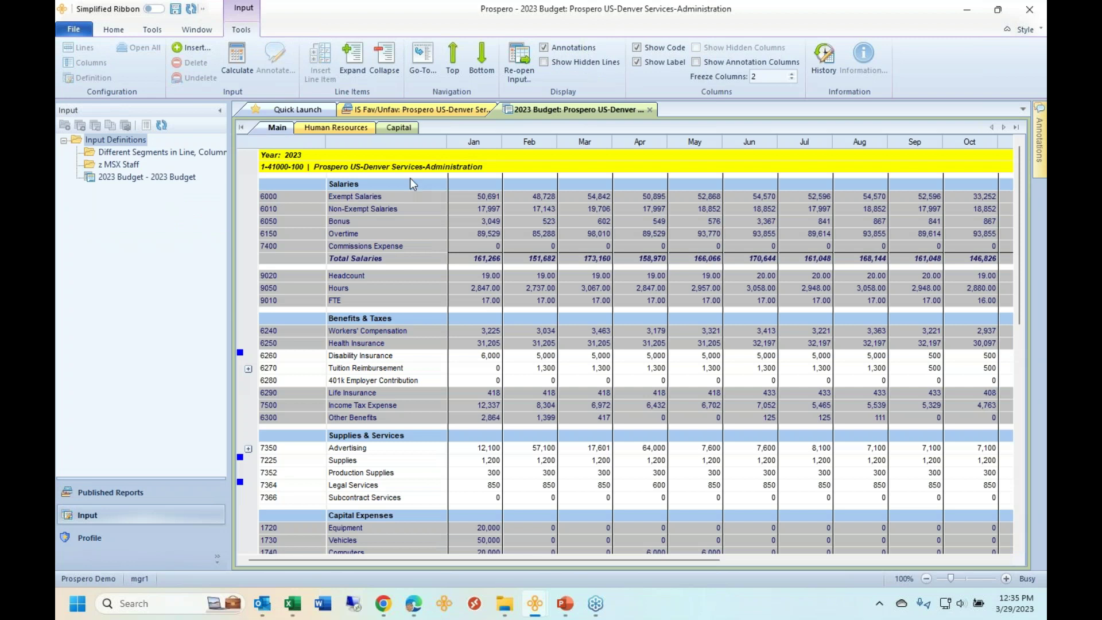
drag(392, 199, 347, 363)
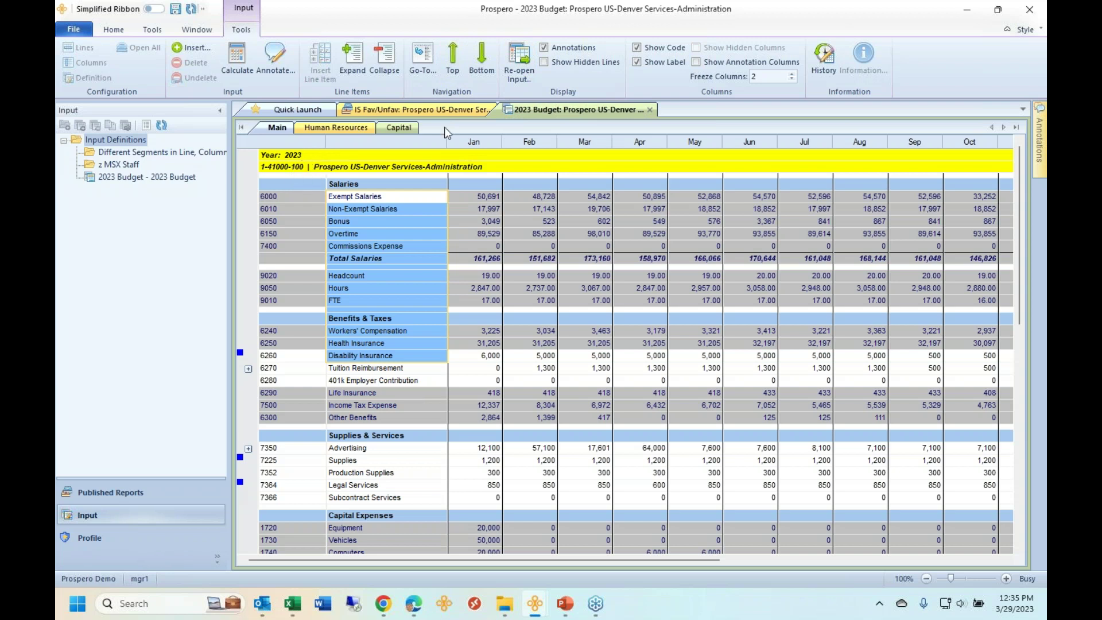
- Re-open the 2023 Budget input for department 300, Marketing, at Denver Services
click(519, 57)
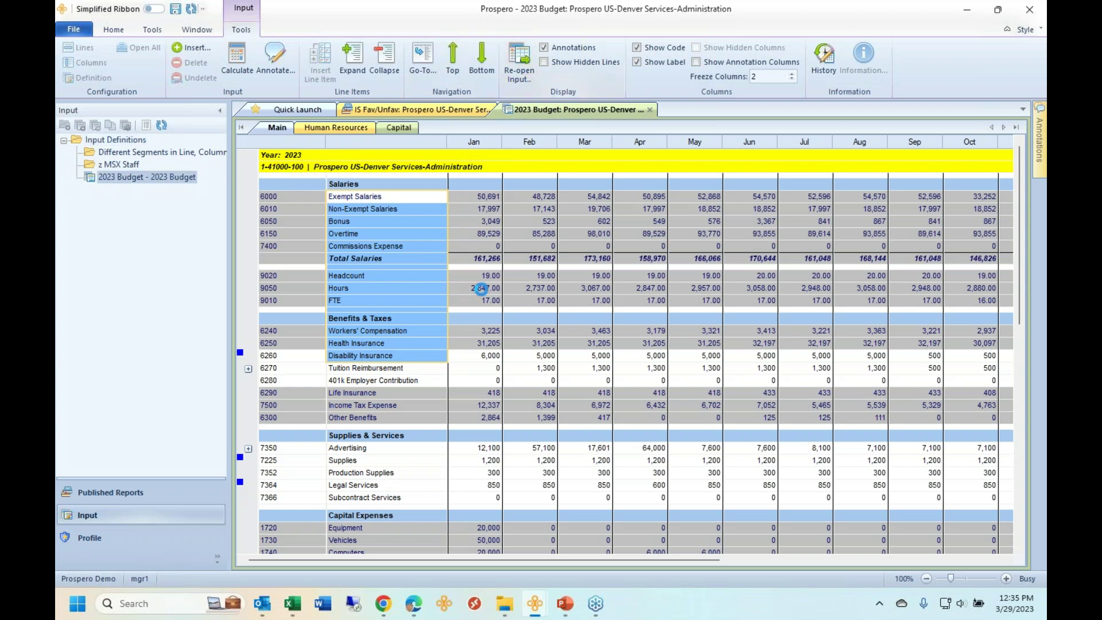
click(475, 253)
text(300)
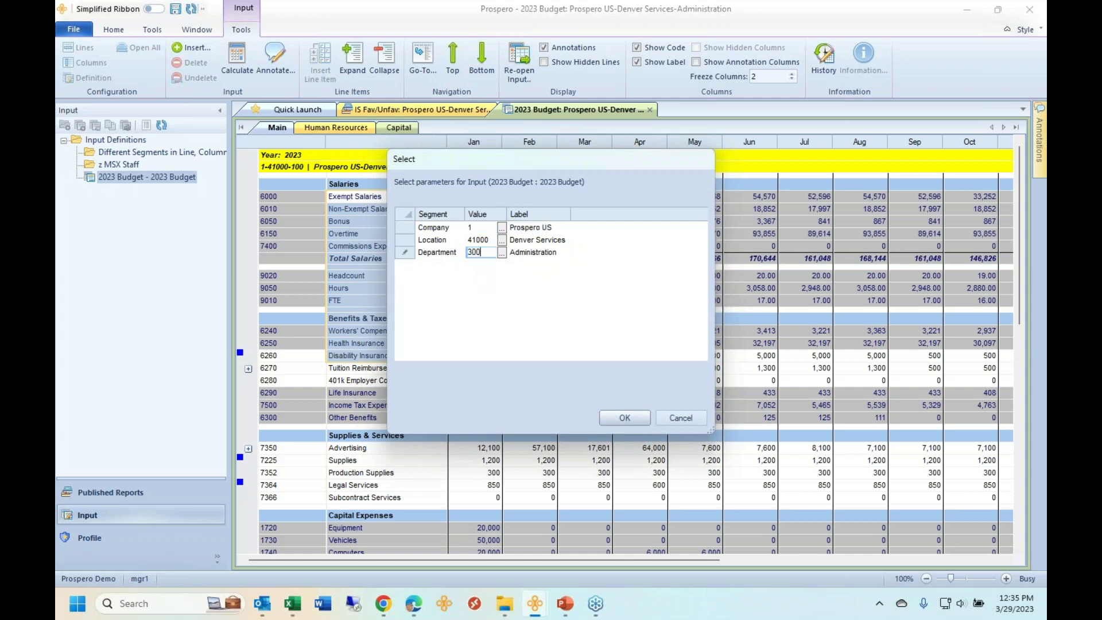
key(Tab)
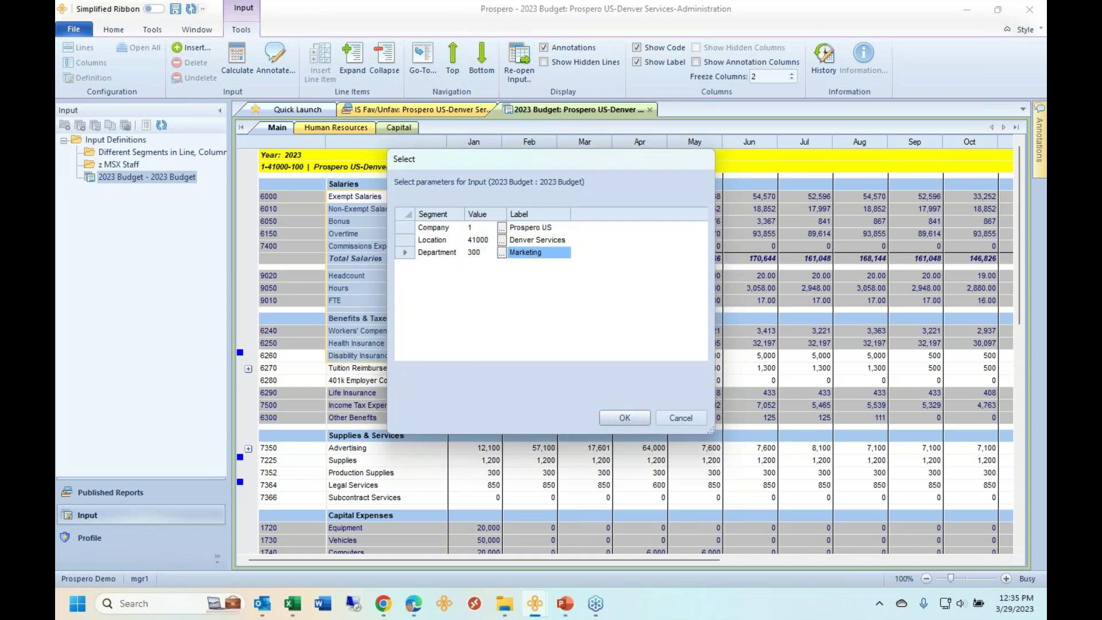
key(Return)
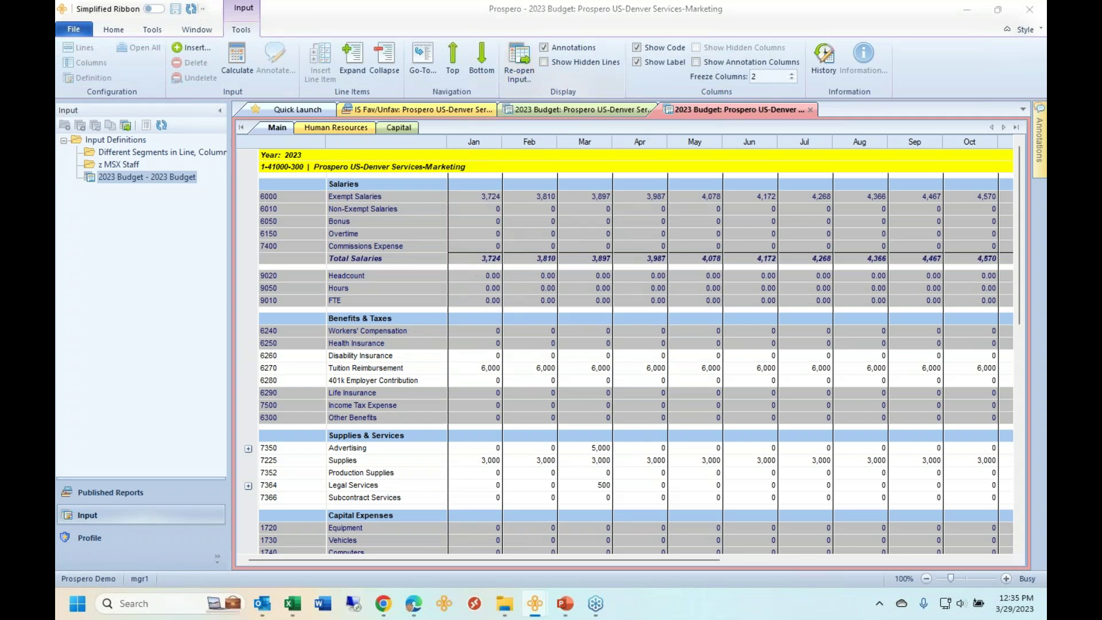
- Re-open the 2023 Budget input for department P01, Products, and highlight the labels from Margin % to the Motors Sales $ line
text(P01)
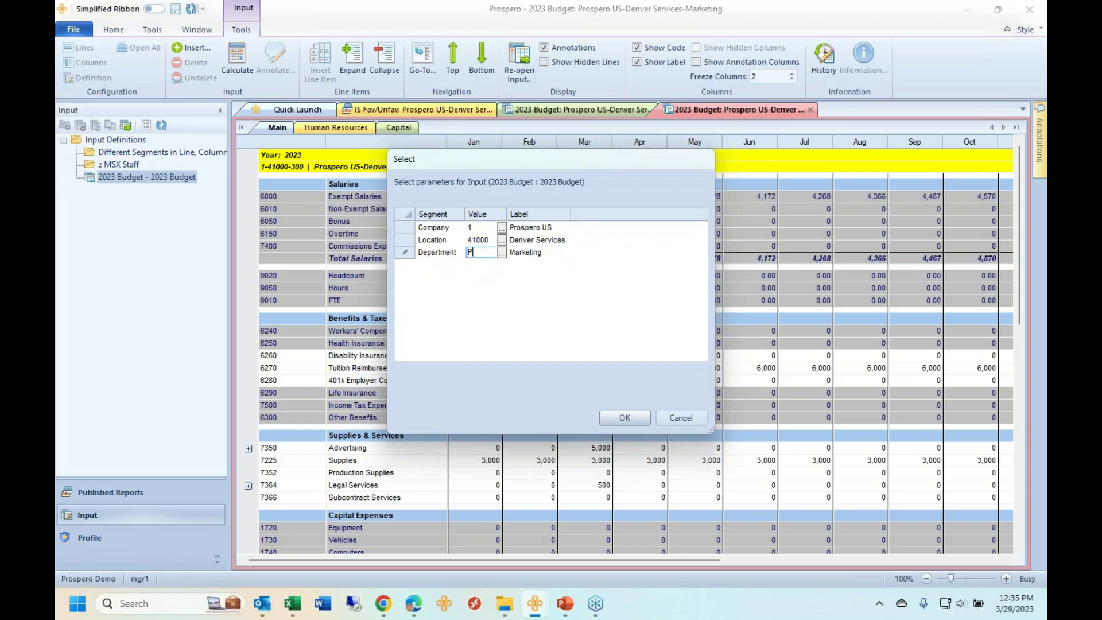
key(Tab)
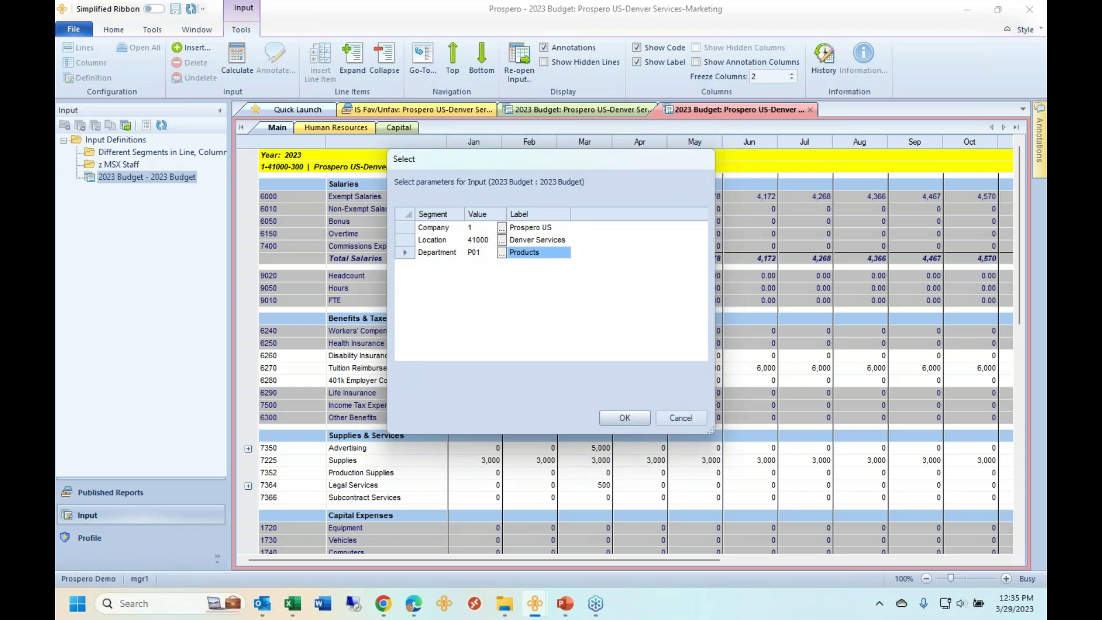
key(Return)
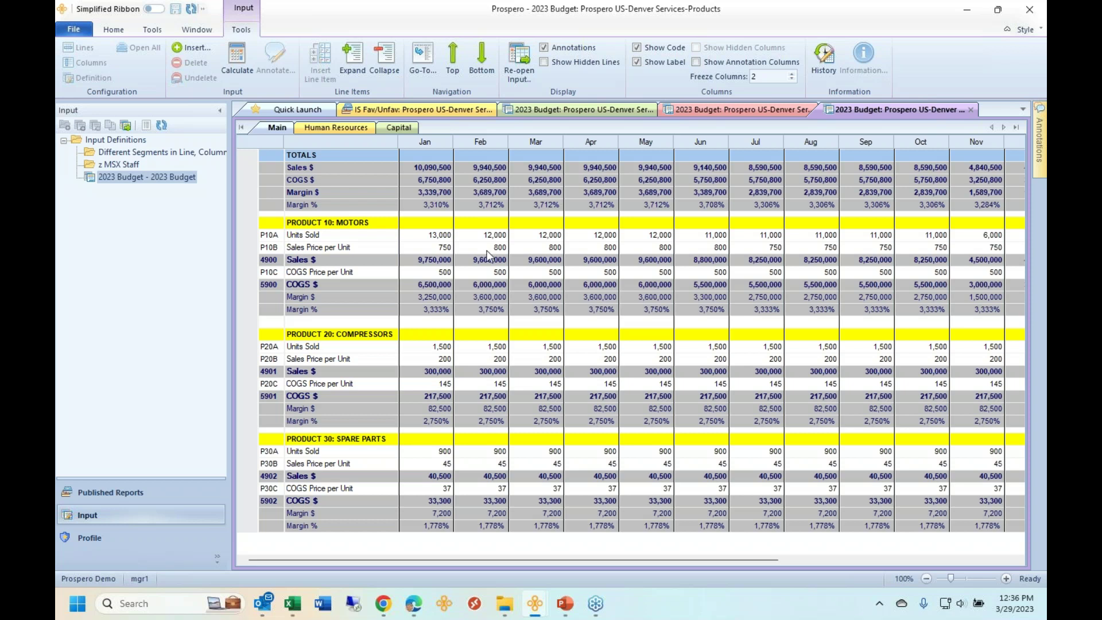
drag(338, 201, 316, 260)
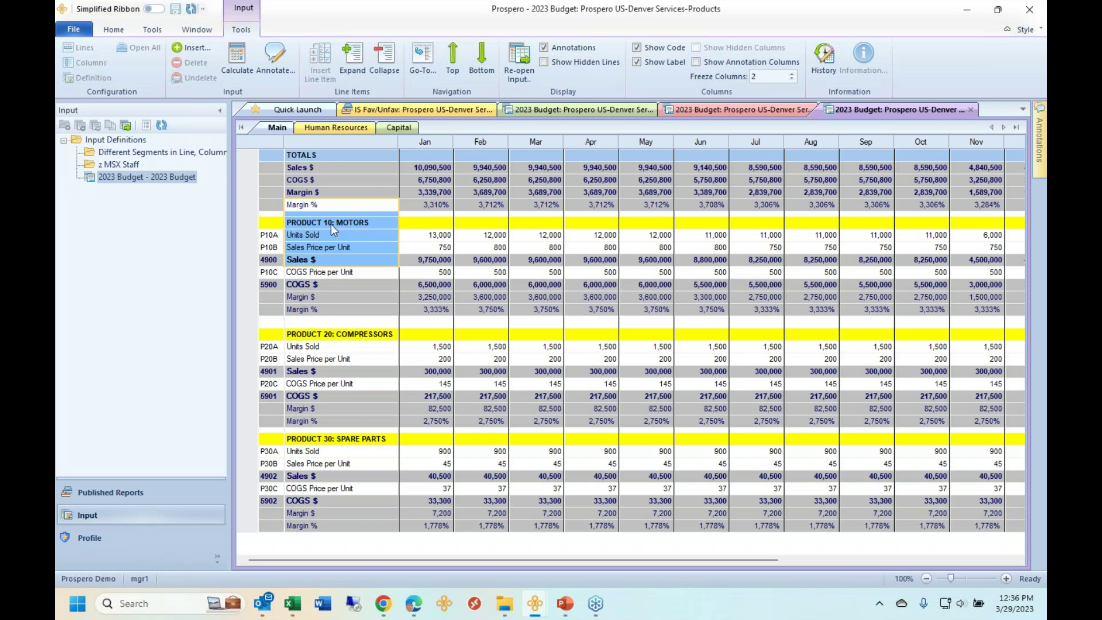
- Examine the units, price, sales, COGS and margin lines for Motors and Compressors in the Products budget
click(319, 248)
drag(361, 205, 379, 262)
drag(367, 322, 385, 361)
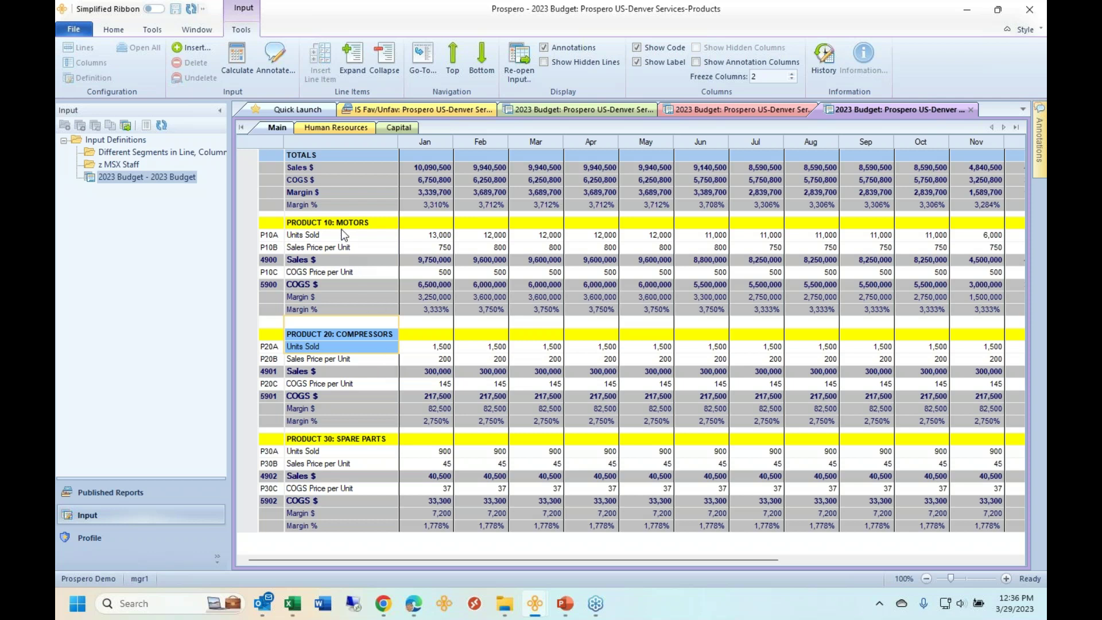
drag(342, 247, 343, 298)
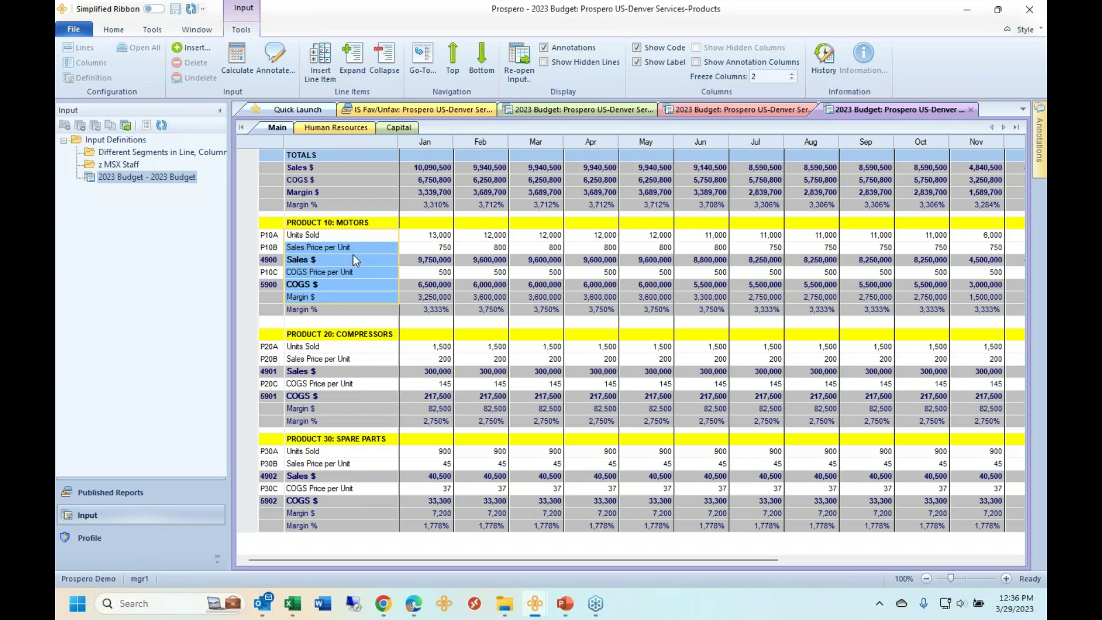
click(367, 276)
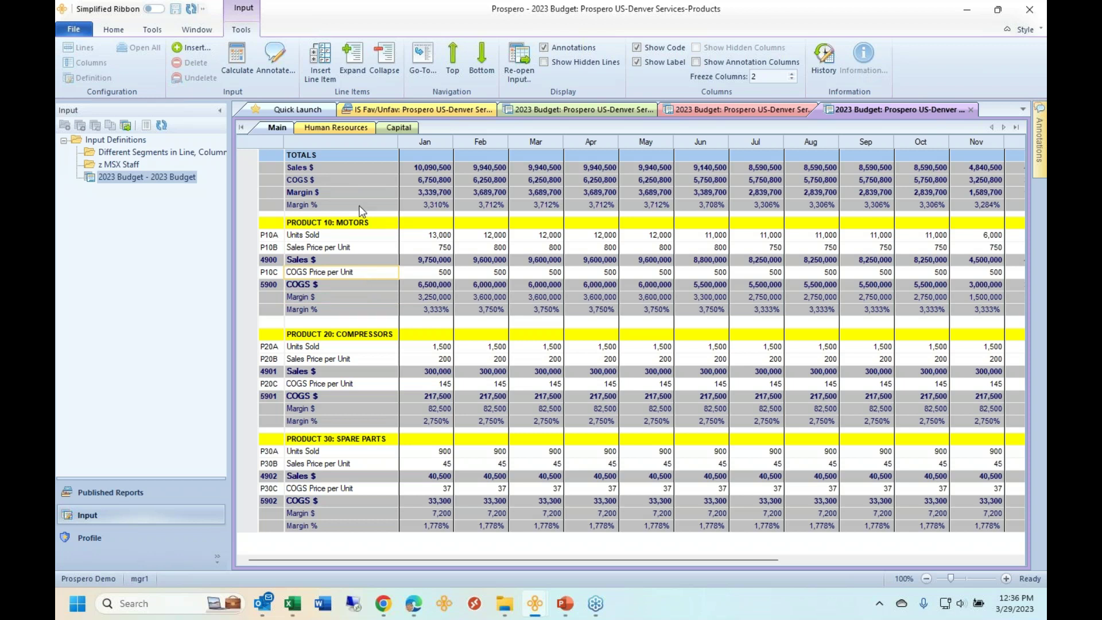
- Show the Denver Services-Administration budget with the Input navigation pane collapsed and highlight its salary rows from Non-Exempt Salaries to Commissions Expense
click(526, 109)
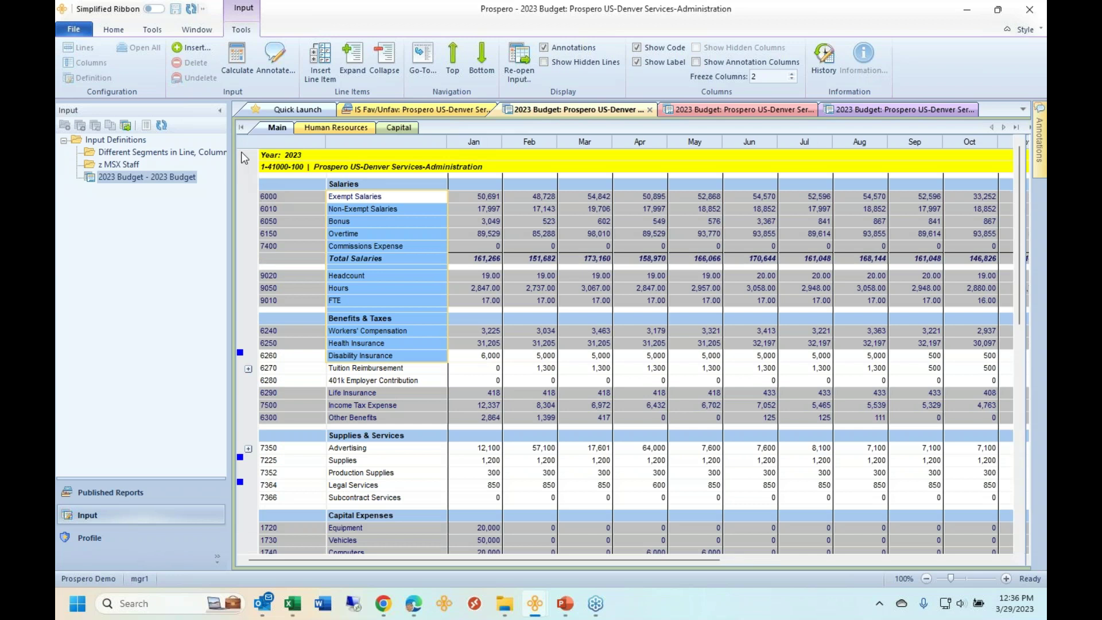
click(476, 222)
click(220, 110)
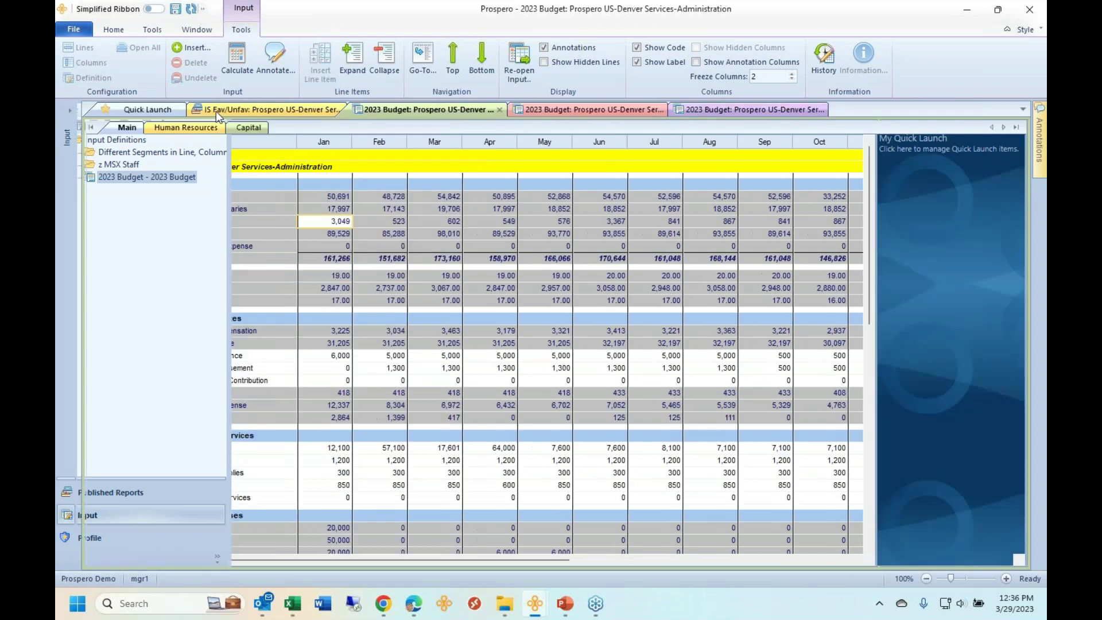
drag(248, 208, 389, 248)
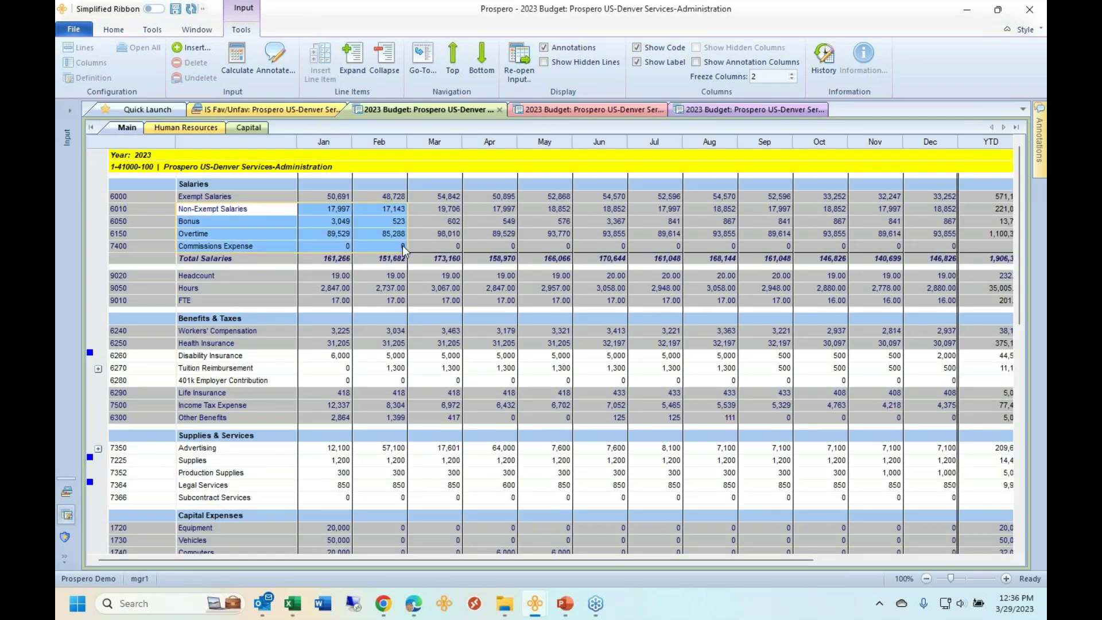
- Review the employee list in Human Resources against the salary lines on the Main sheet of the Administration budget
click(191, 129)
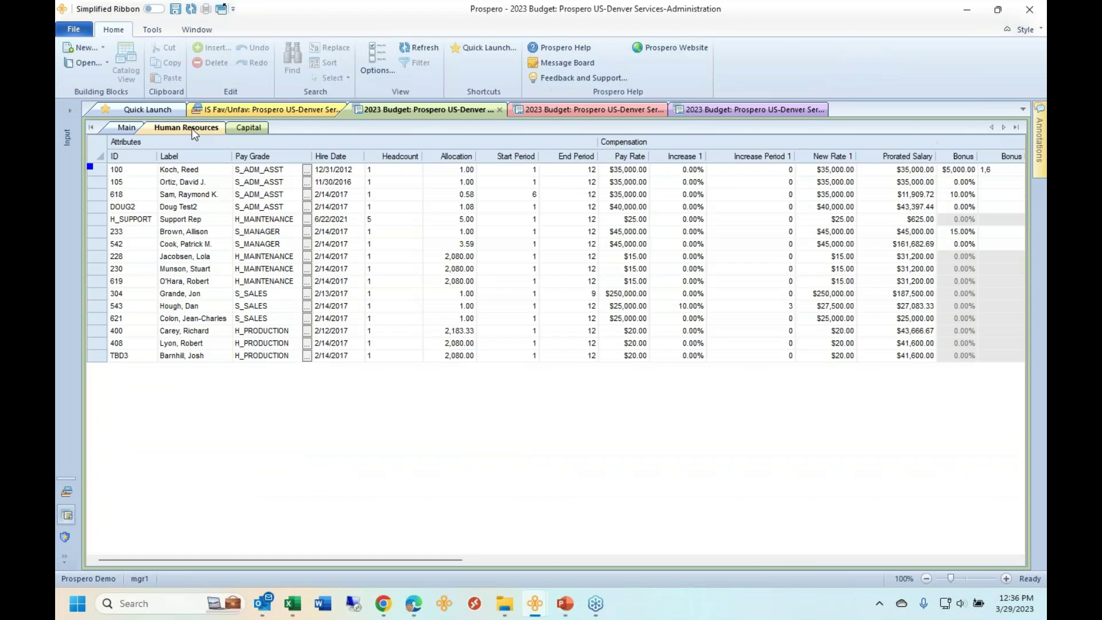
drag(204, 272, 204, 295)
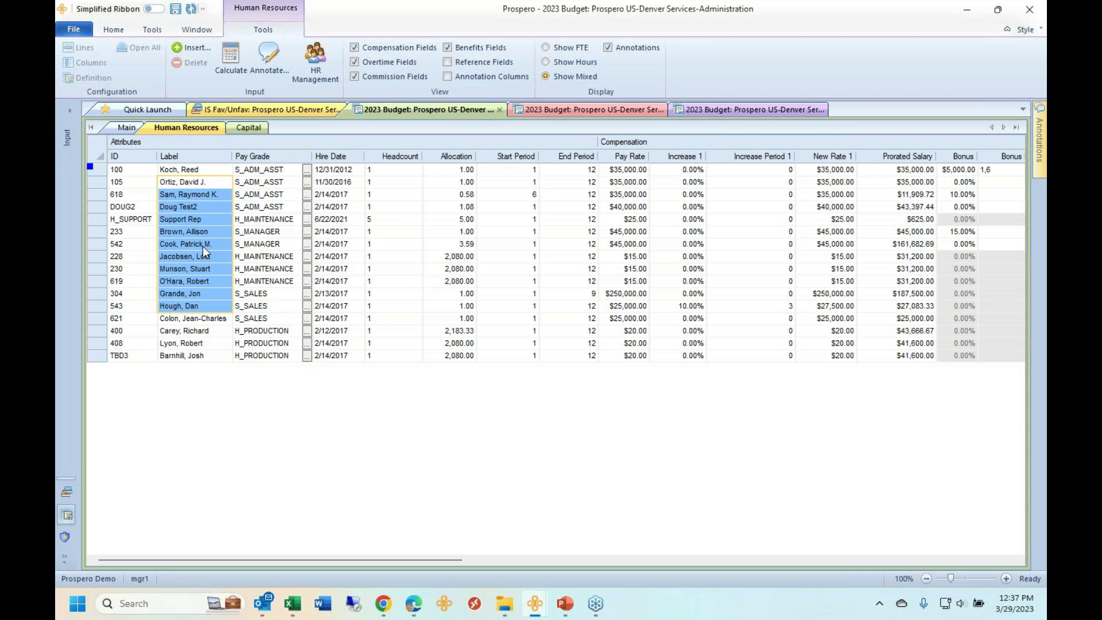
click(124, 130)
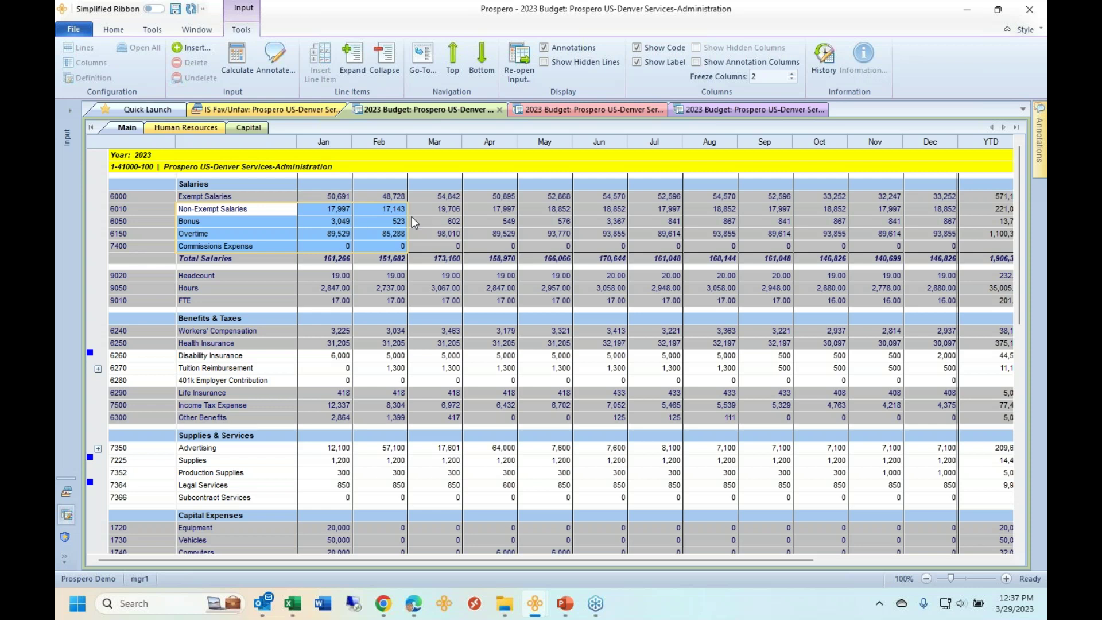
click(454, 209)
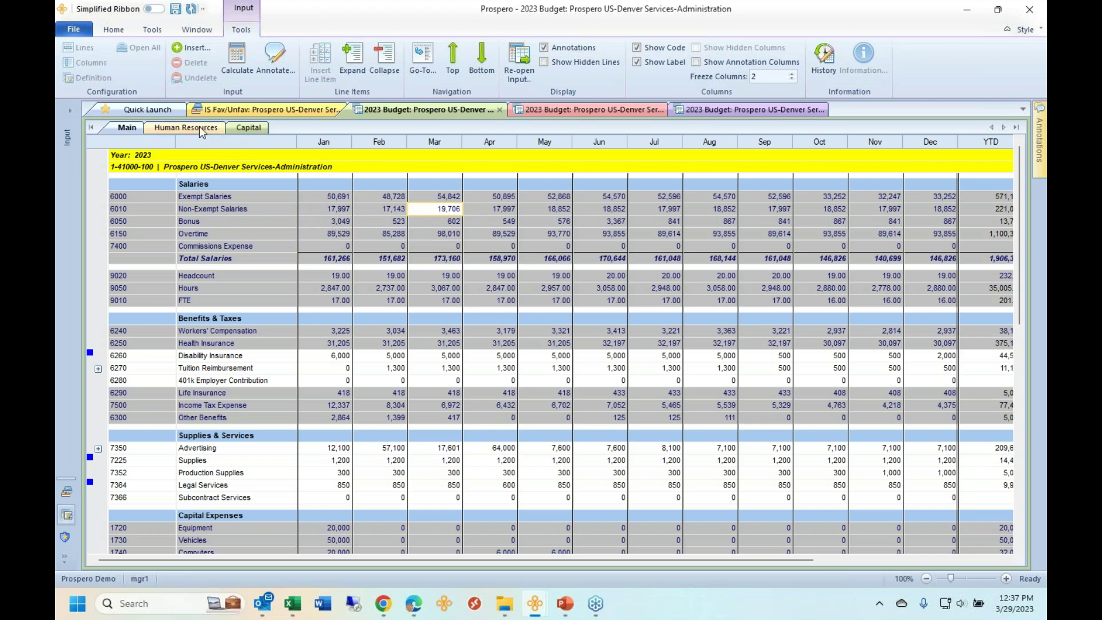
- Examine the Headcount, Hours and FTE rows and the calculated Benefits & Taxes rows on the Main sheet
drag(249, 272, 414, 299)
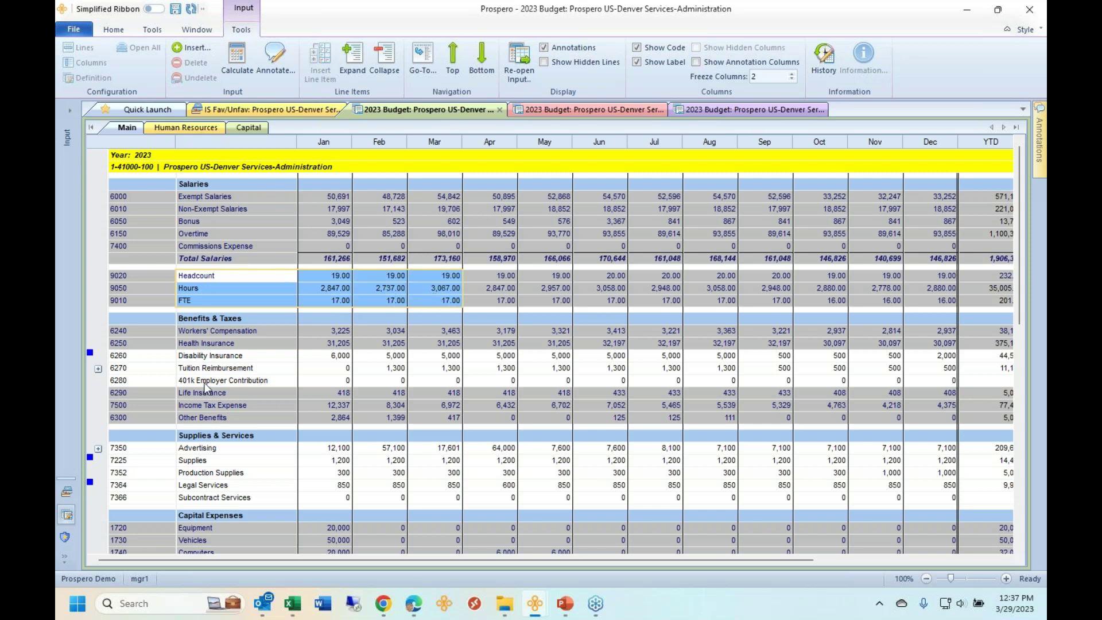
drag(212, 393, 444, 417)
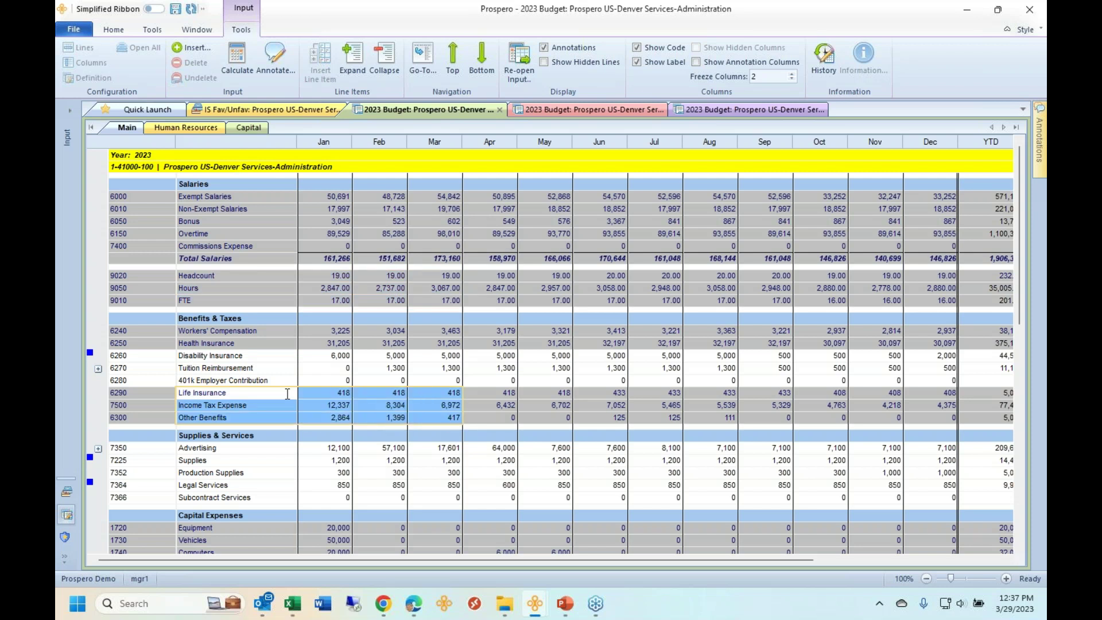
drag(264, 333, 410, 340)
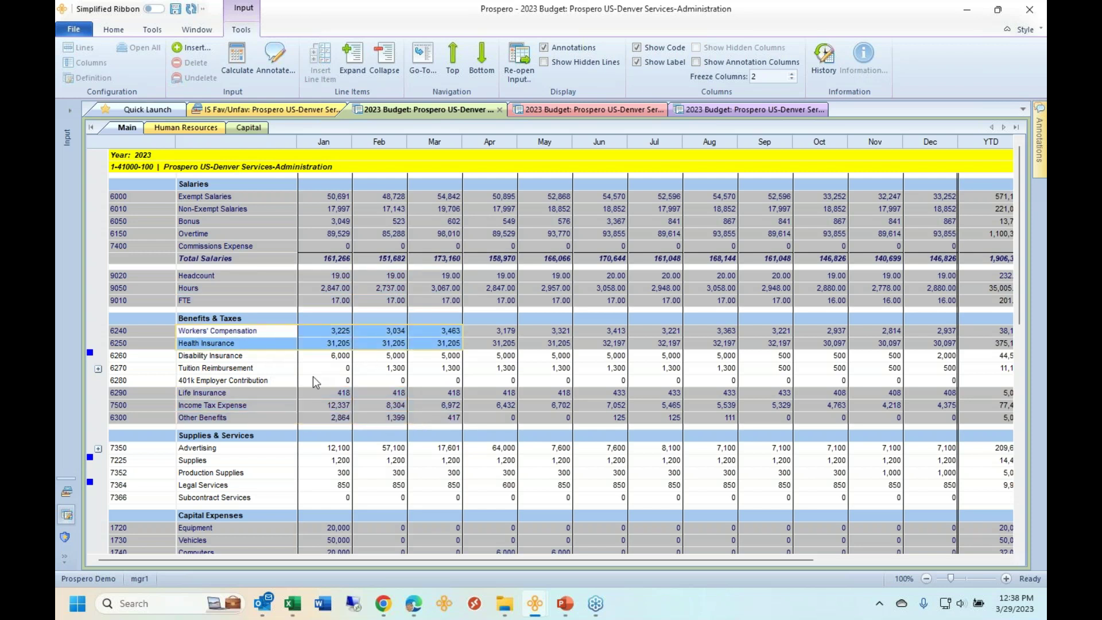
drag(270, 404, 413, 408)
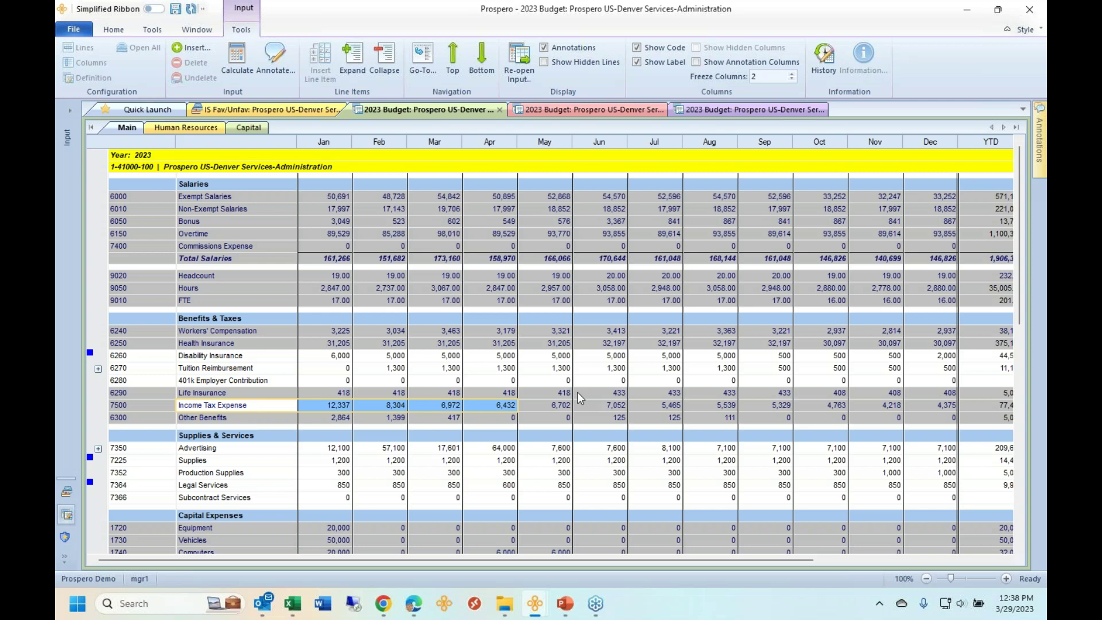
drag(270, 344, 516, 350)
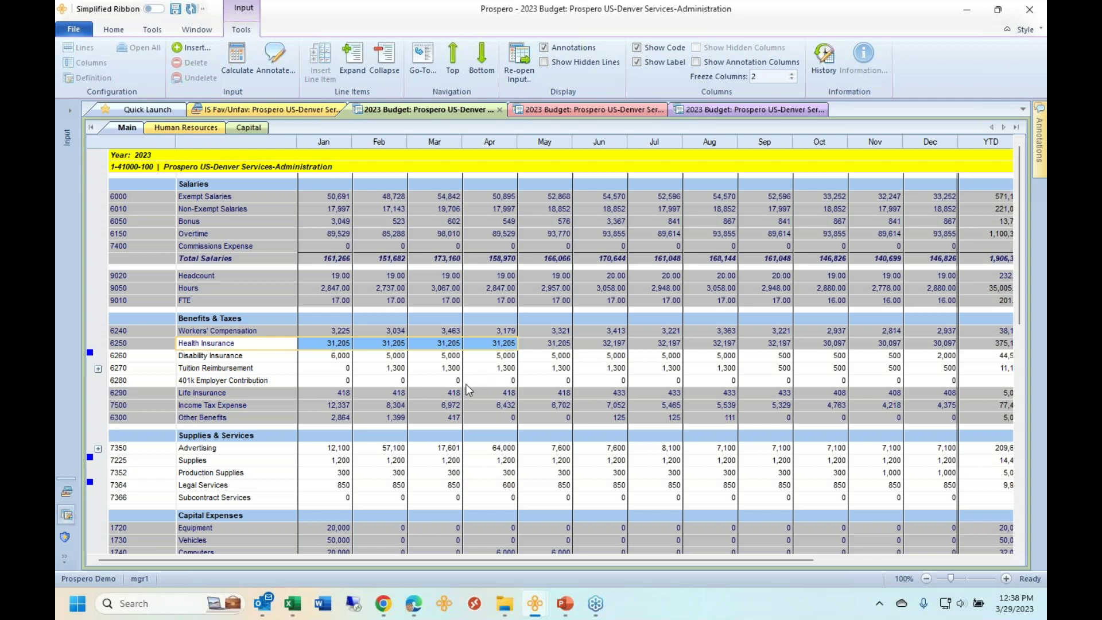
click(343, 418)
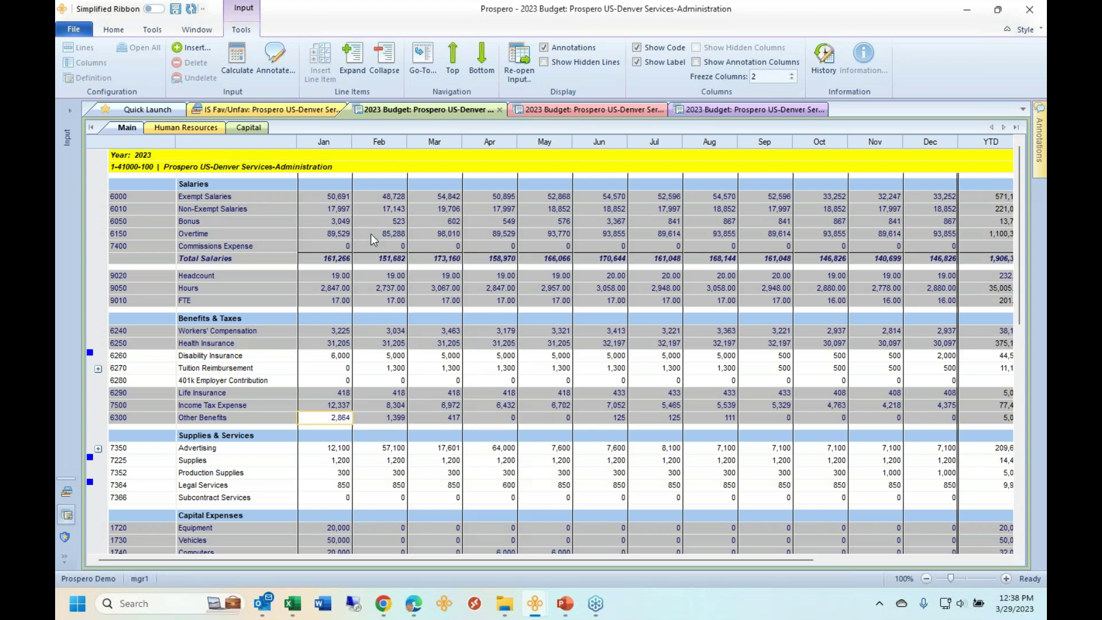
- Examine the Support Rep row in the Administration budget's Human Resources sheet alongside the Products budget
click(192, 131)
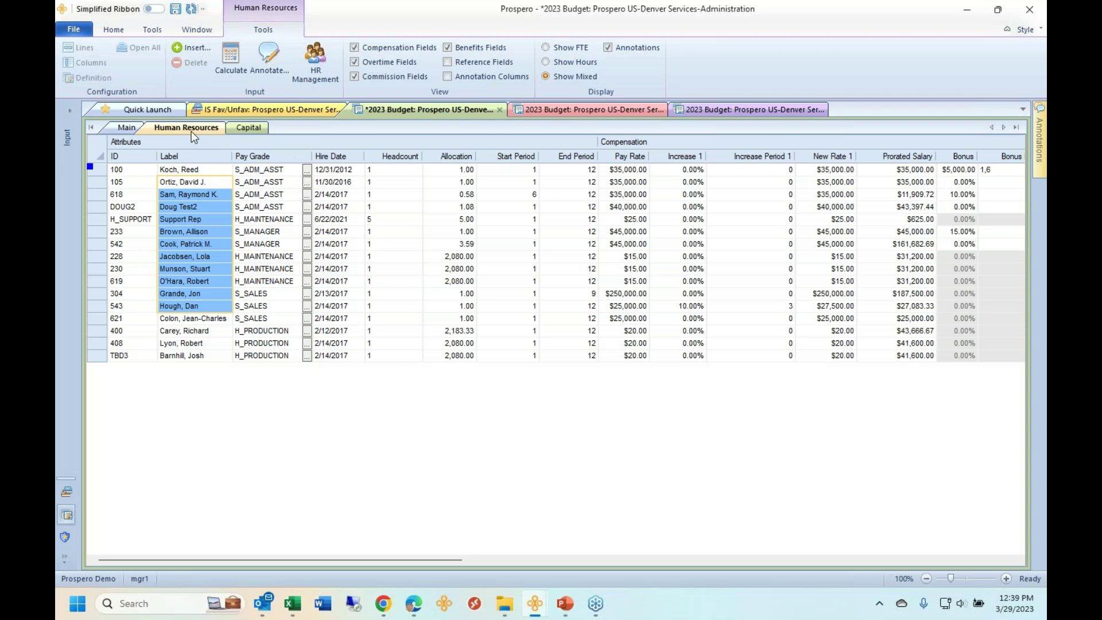
click(102, 219)
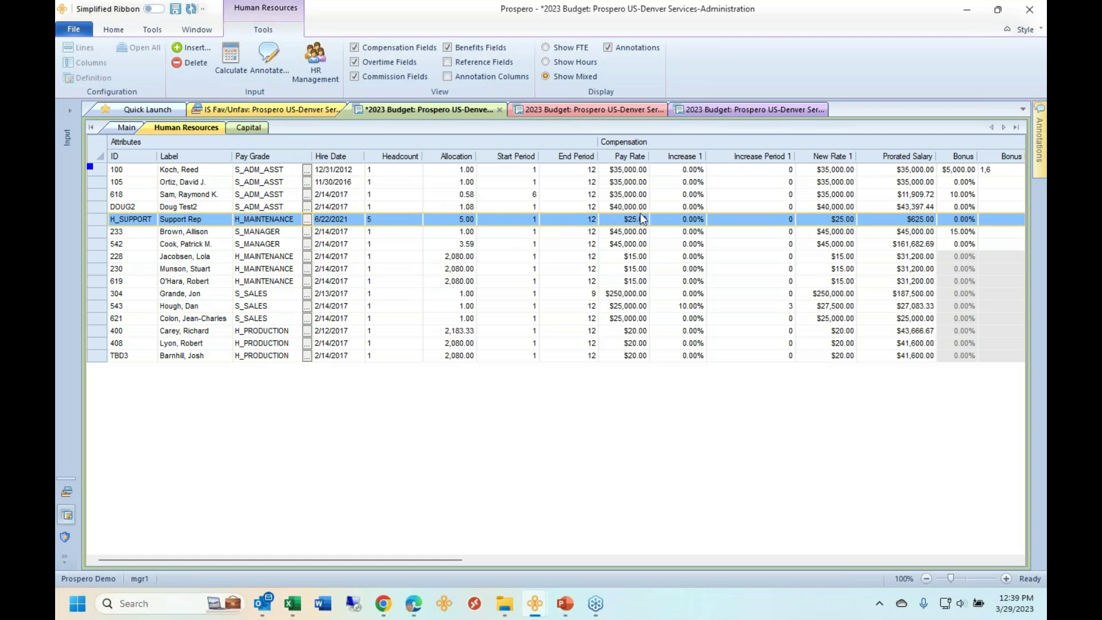
click(719, 114)
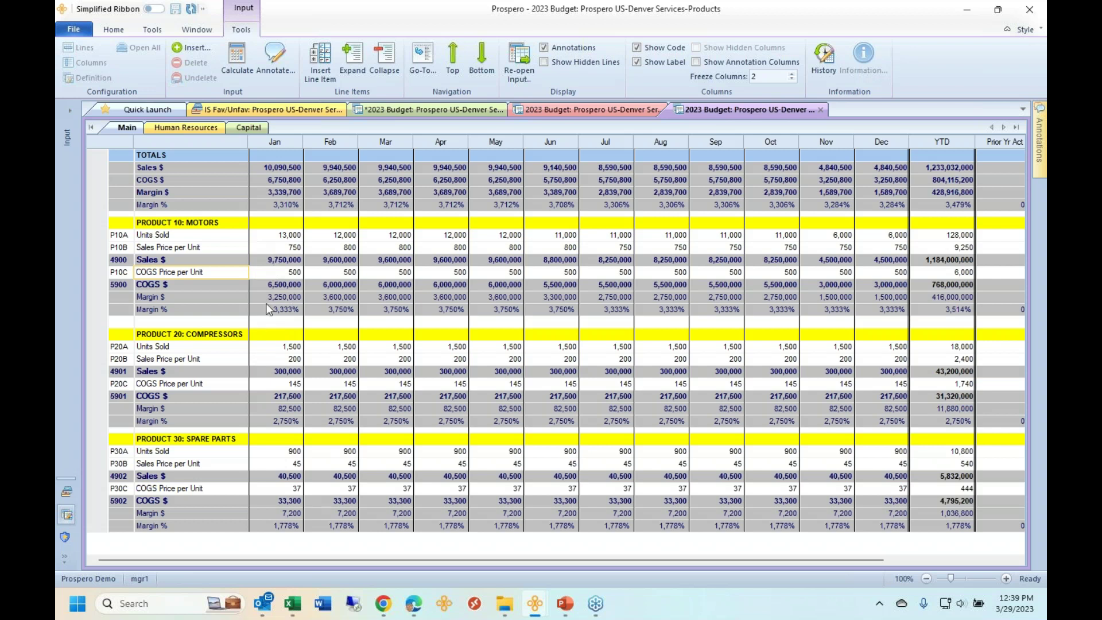
click(403, 110)
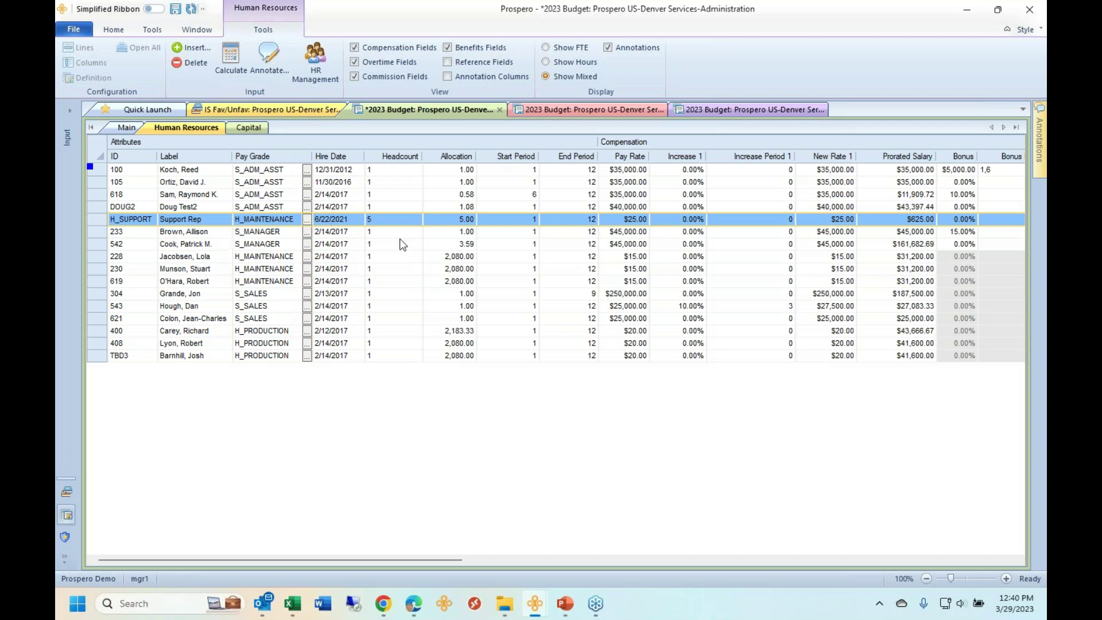
- Examine the employees' Allocation column displayed in hours and as FTE
drag(457, 183, 451, 320)
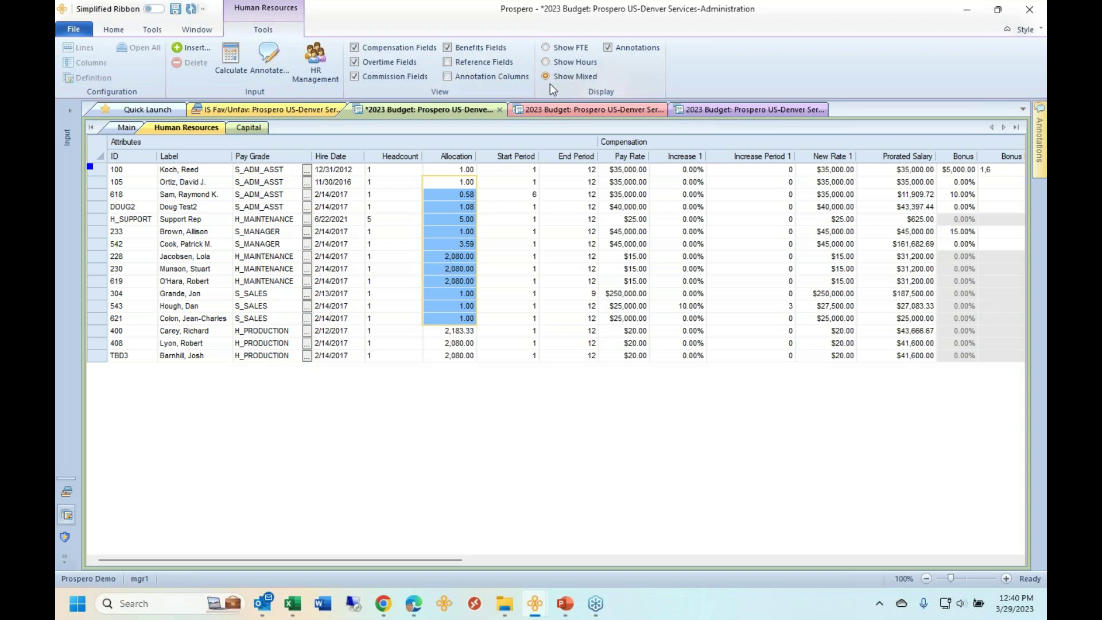
click(547, 62)
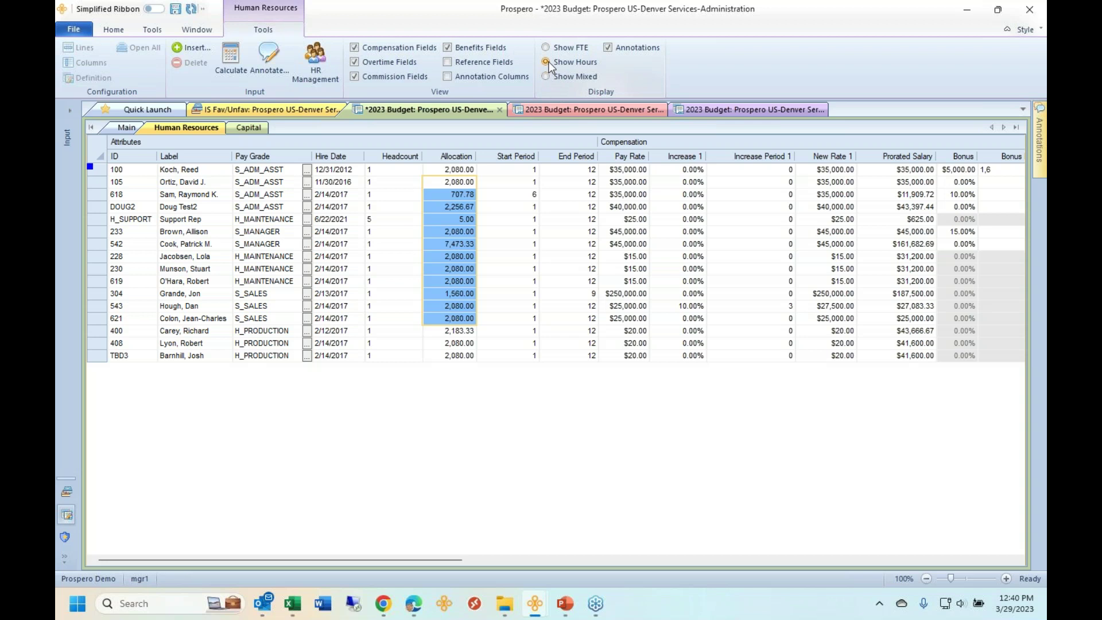
click(546, 50)
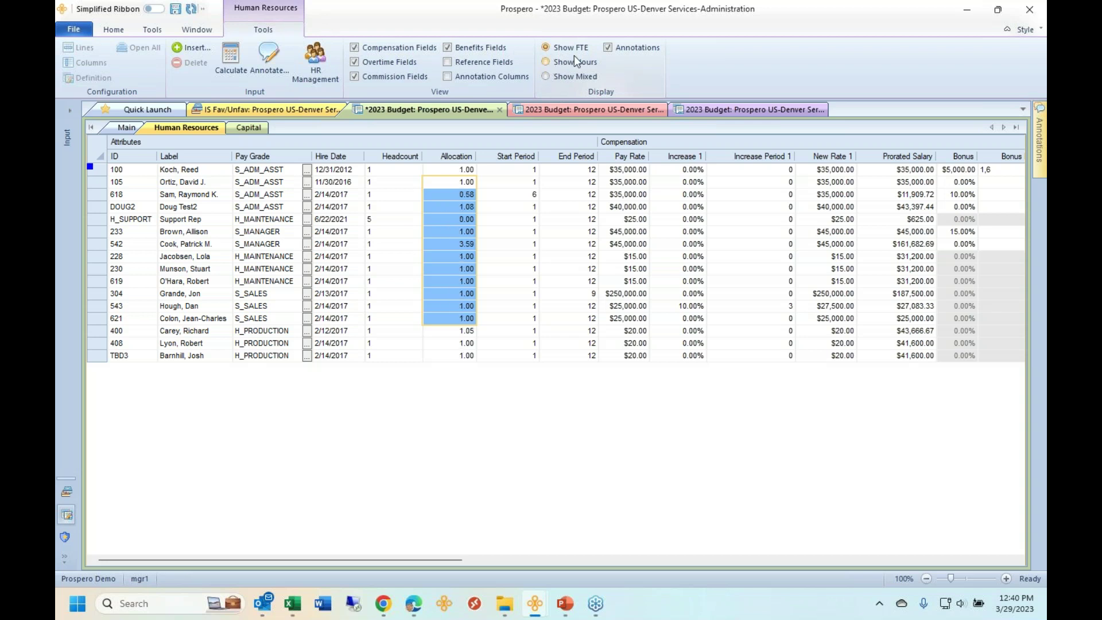
- Review the Headcount, Hours and FTE rows on the Main sheet and return the Human Resources allocation display to mixed
click(126, 127)
drag(278, 282, 568, 303)
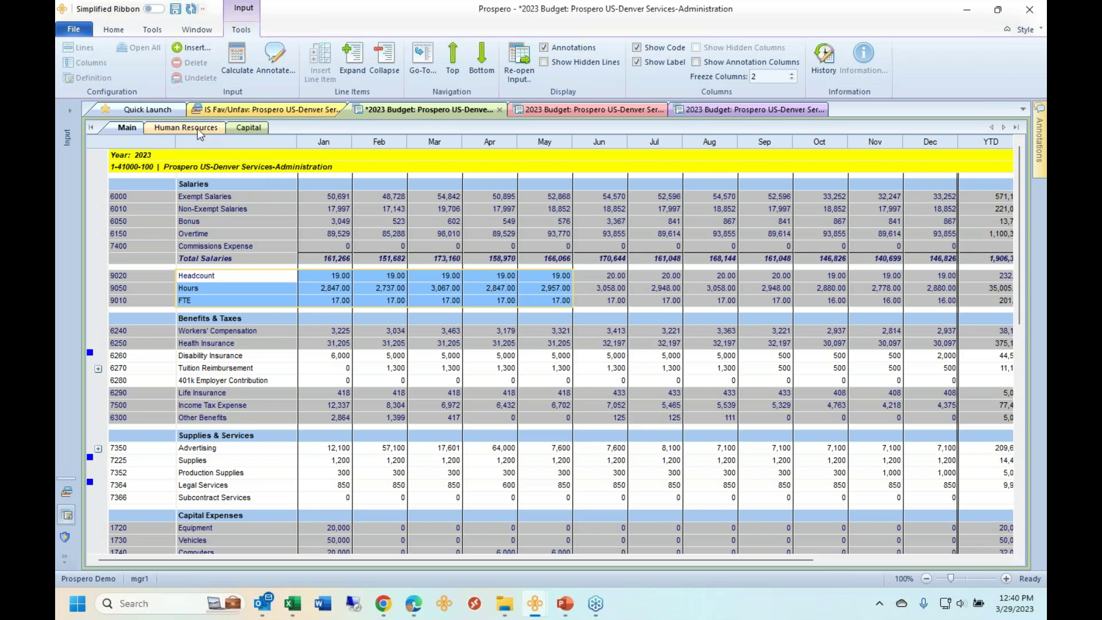
click(164, 129)
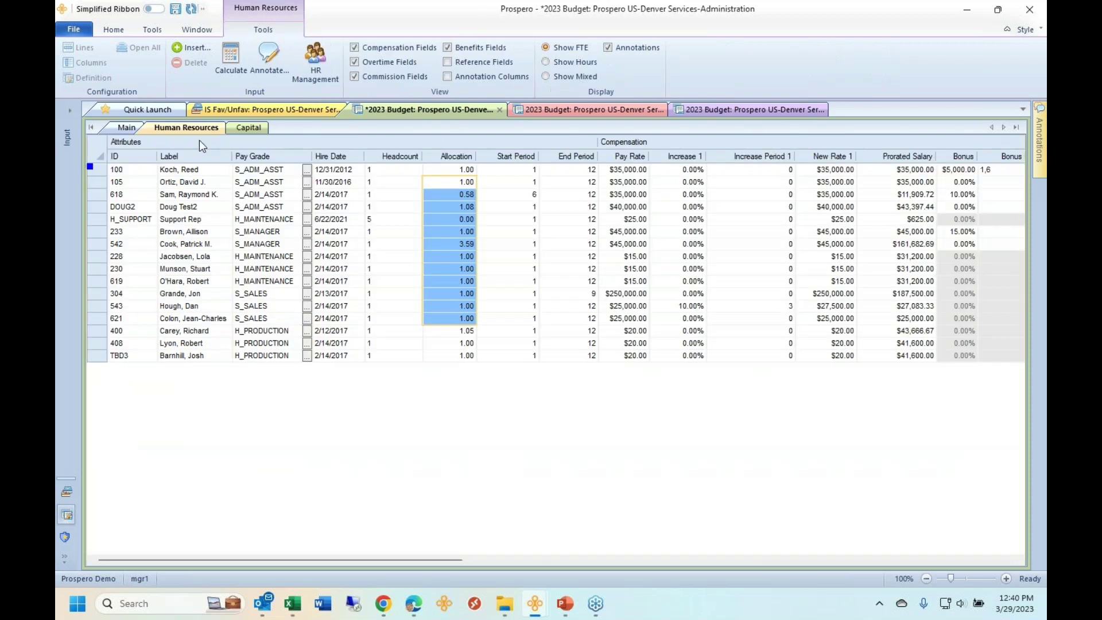
click(546, 77)
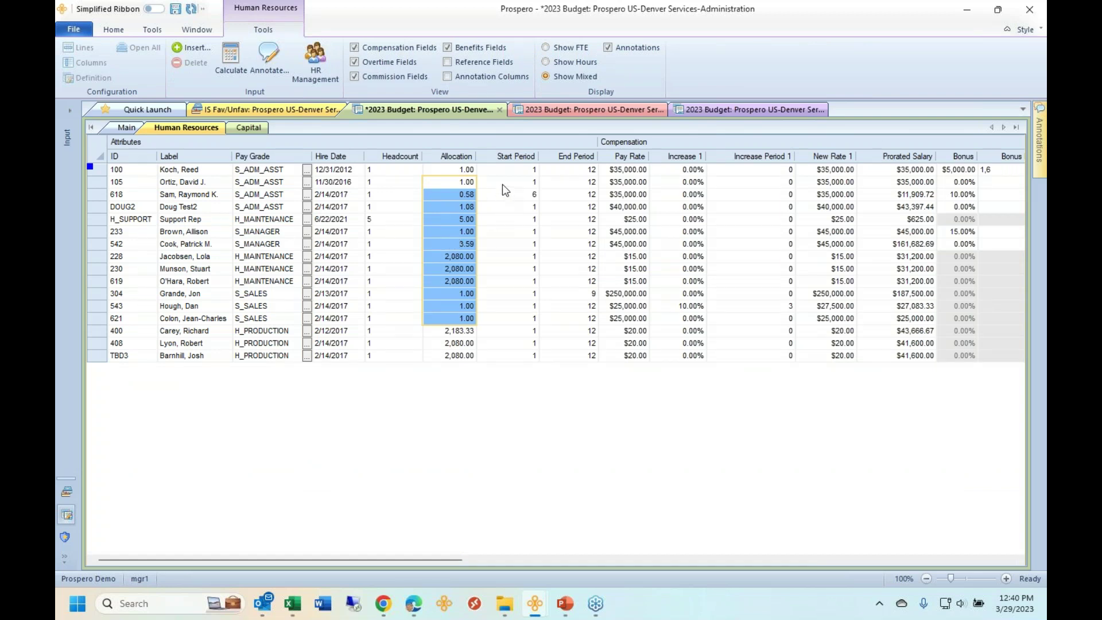
- Examine the employees' start and end periods together with their allocations in Human Resources
drag(509, 182, 558, 300)
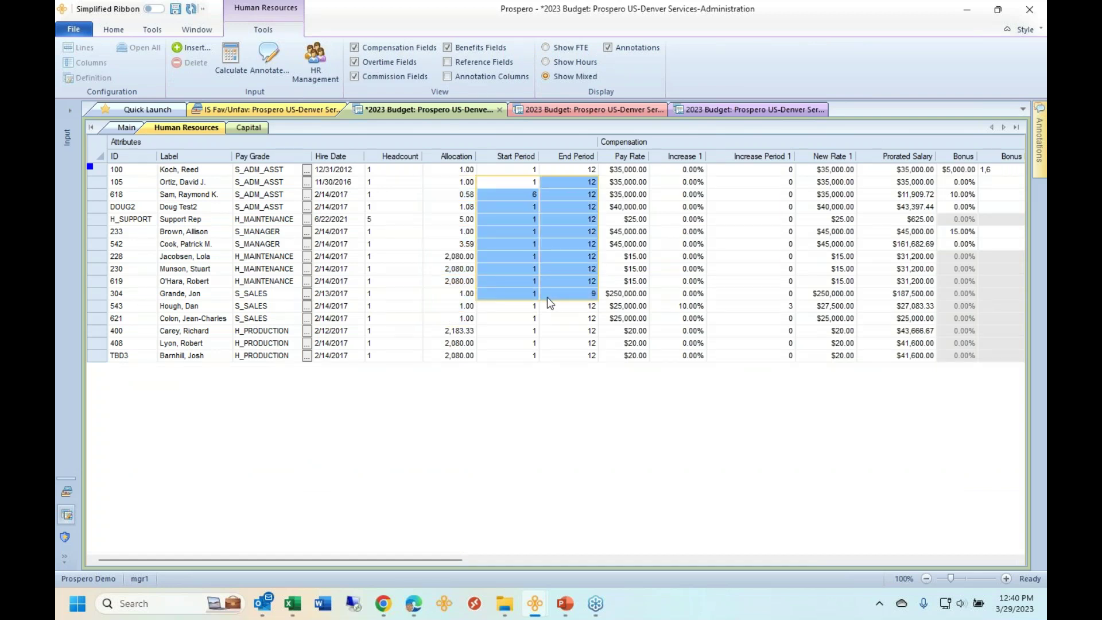
click(541, 169)
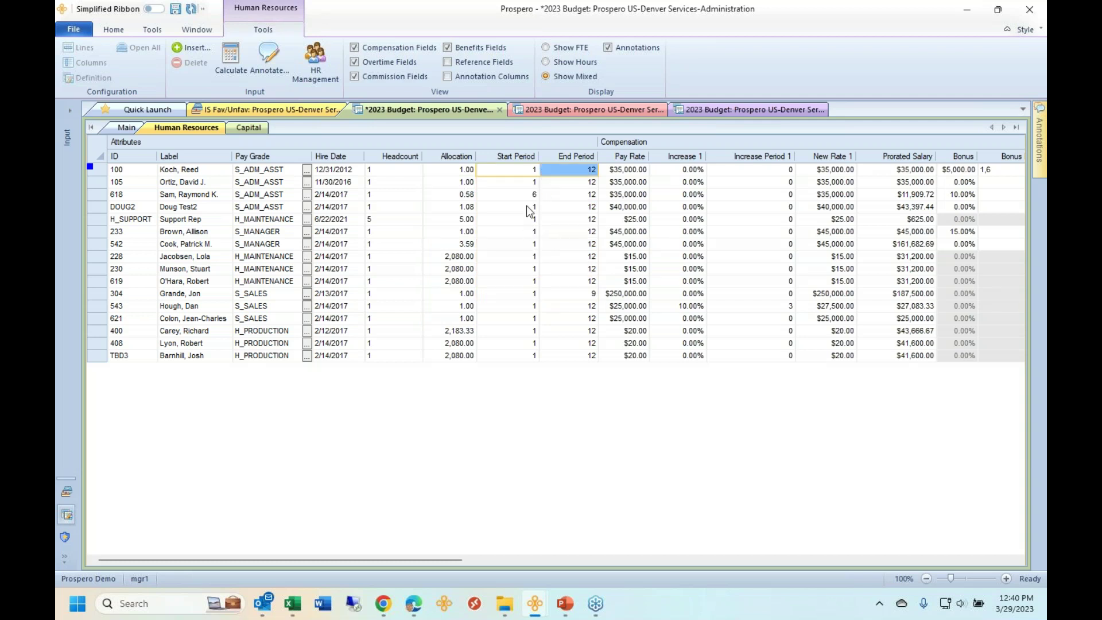
click(552, 198)
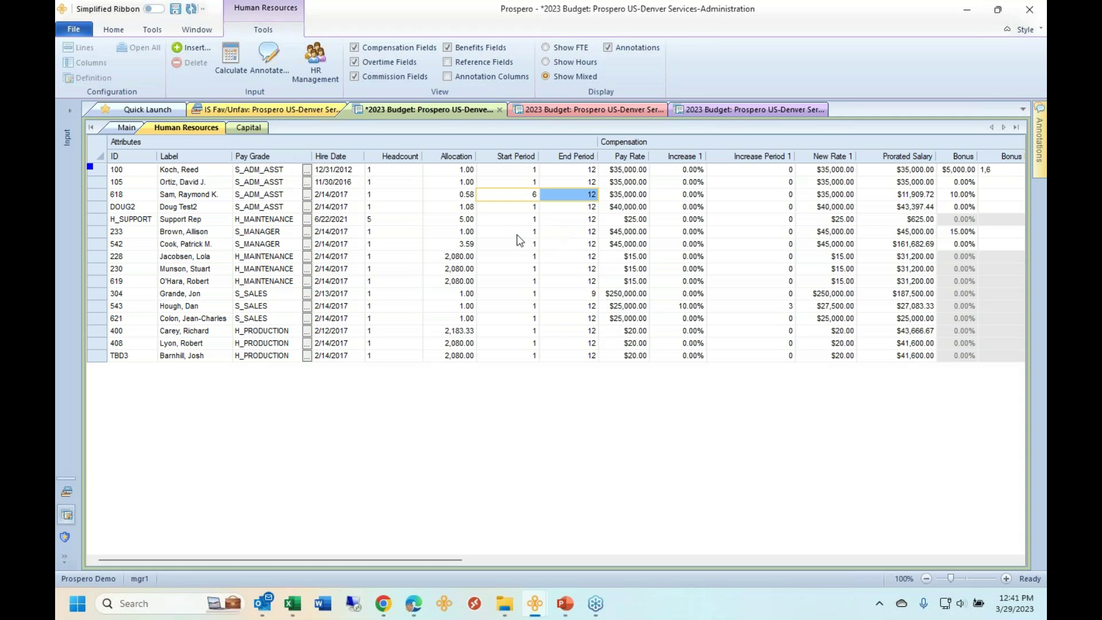
drag(466, 208, 459, 296)
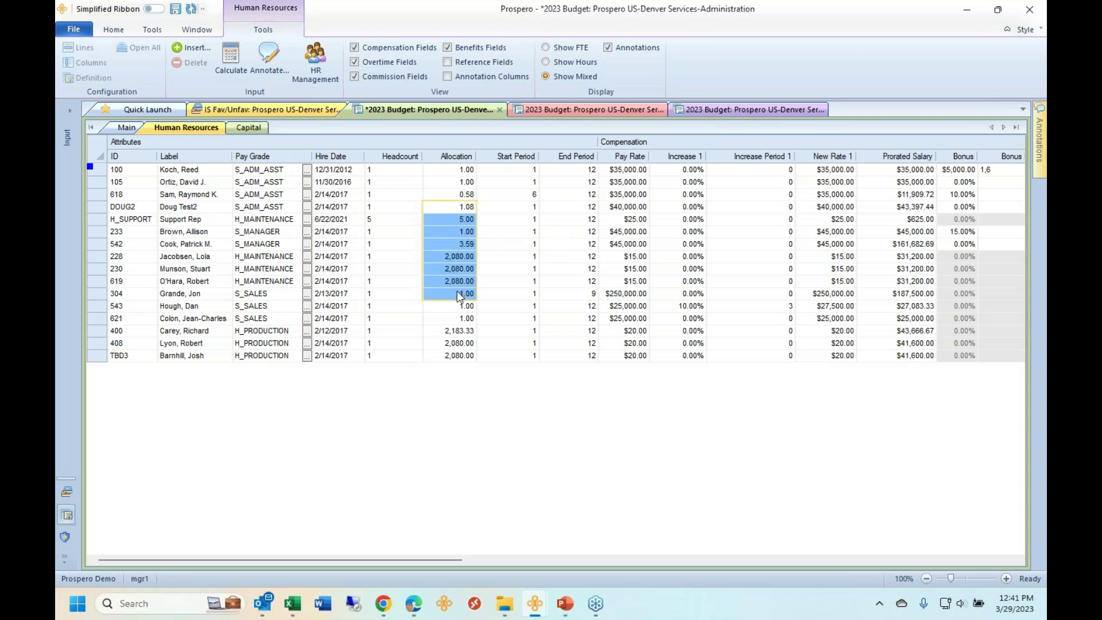
click(509, 195)
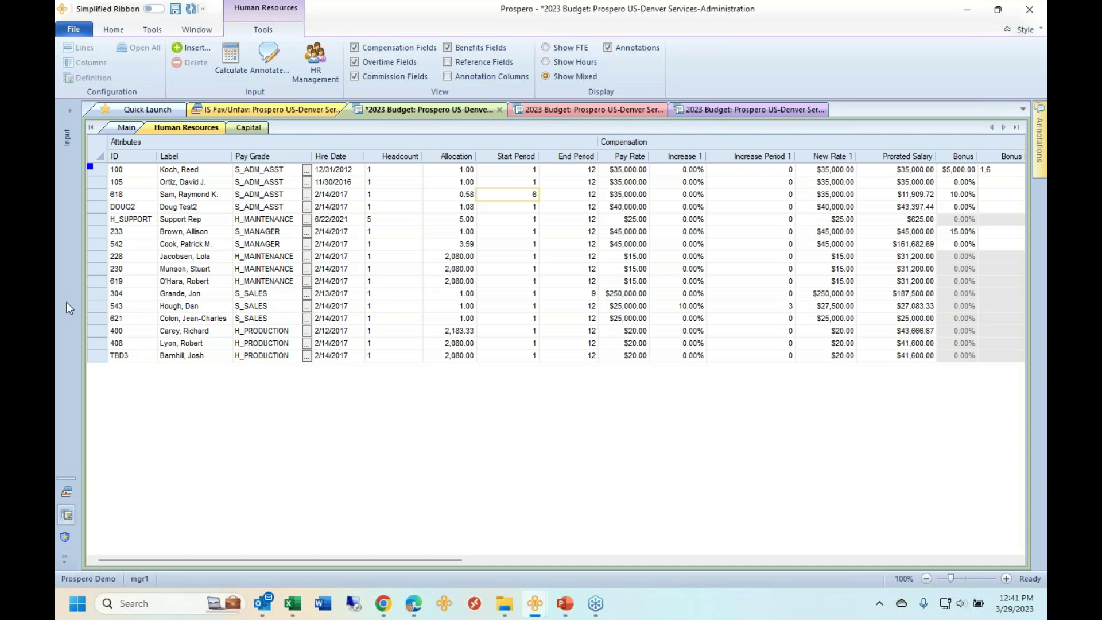
- Examine the pay increase and increase period of the sales employees, plus the Bonus and Bonus Period columns
click(103, 305)
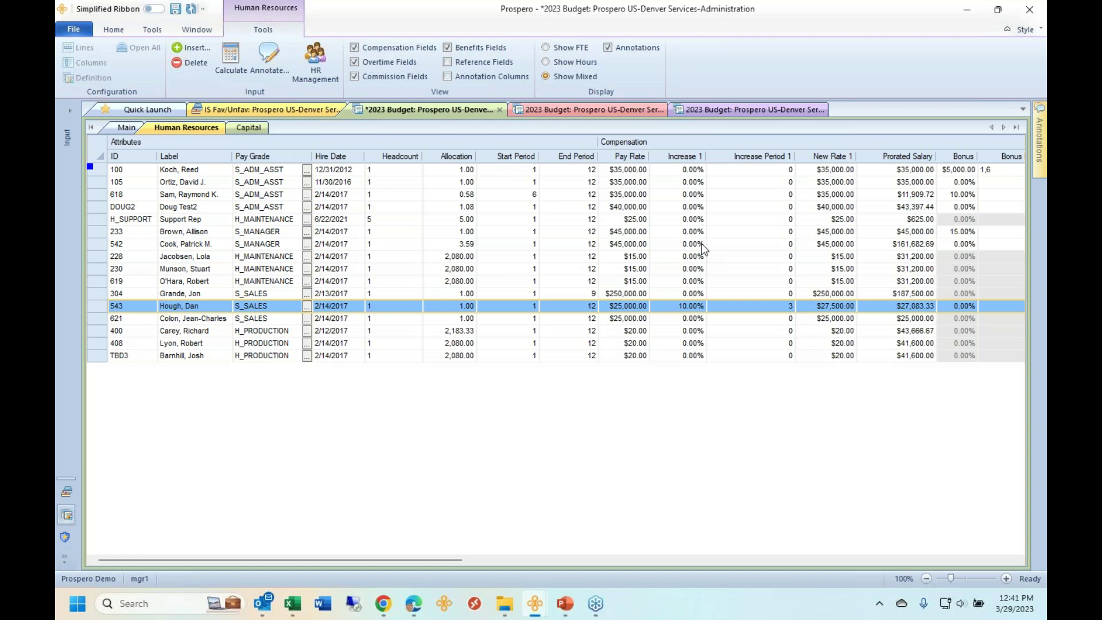
drag(631, 220, 777, 318)
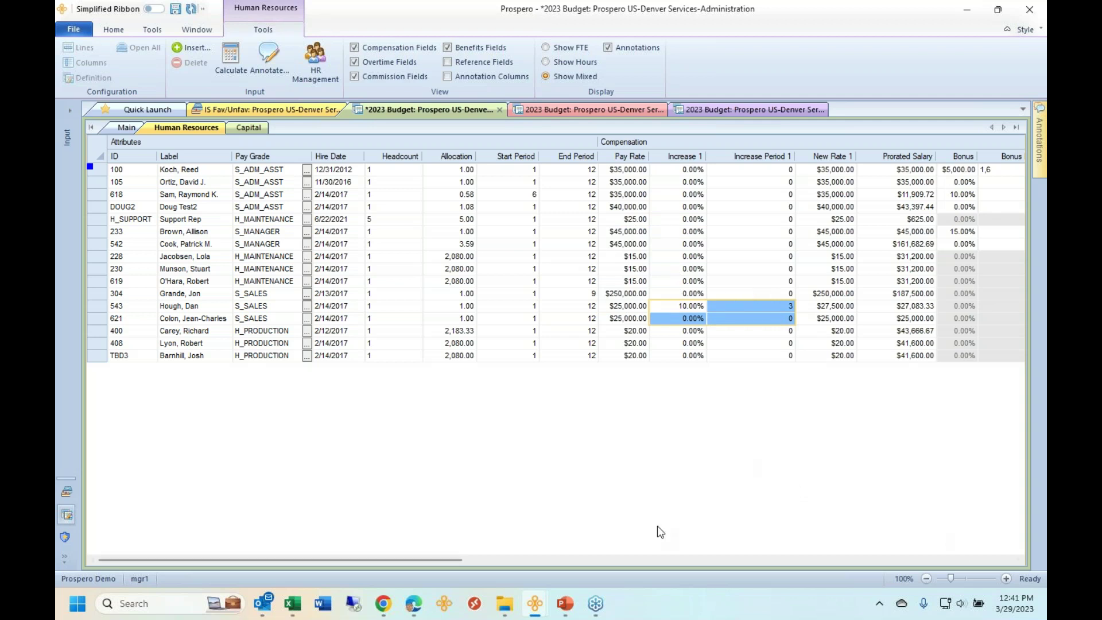
drag(450, 560, 603, 494)
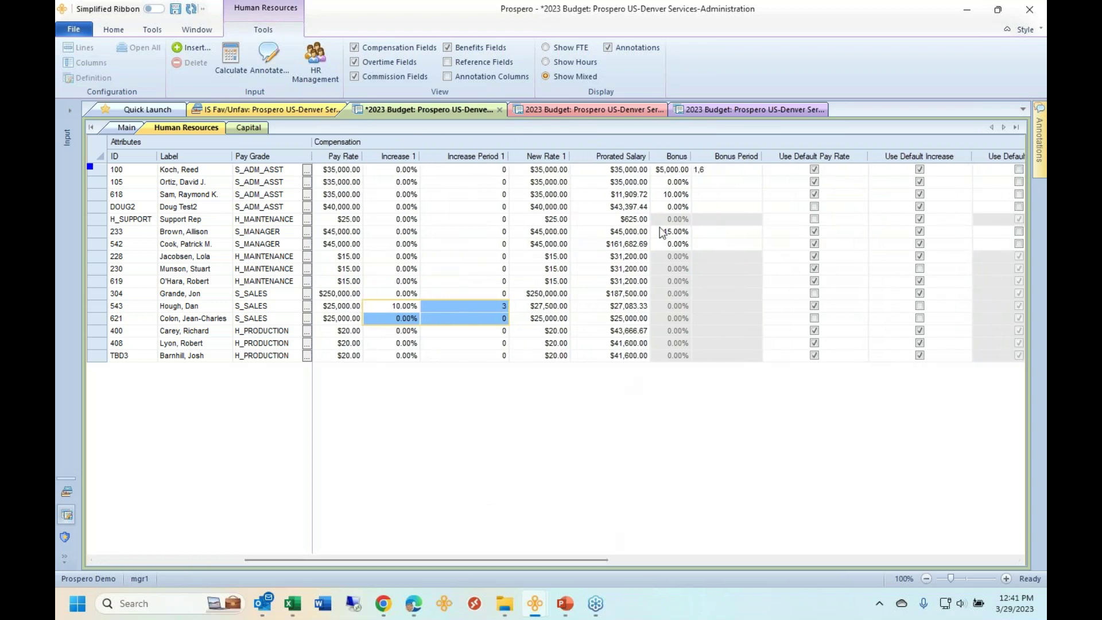
drag(674, 172, 709, 188)
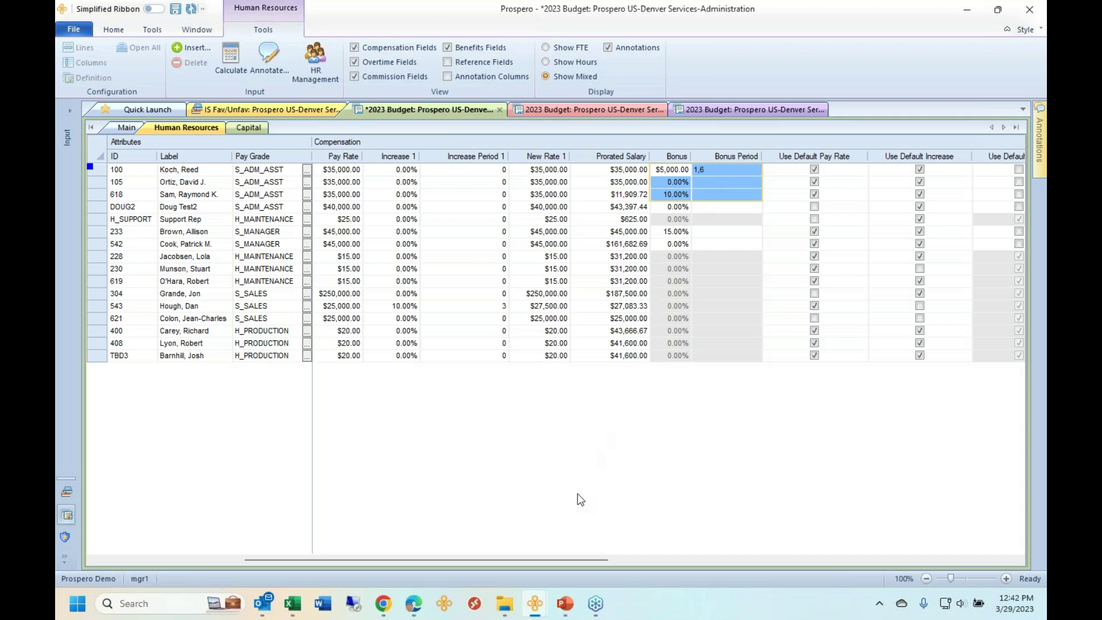
- Examine the employees' Overtime Percent, commission columns, and State, Health and Workers Comp benefit fields in Human Resources
drag(600, 557, 786, 550)
drag(762, 197, 737, 352)
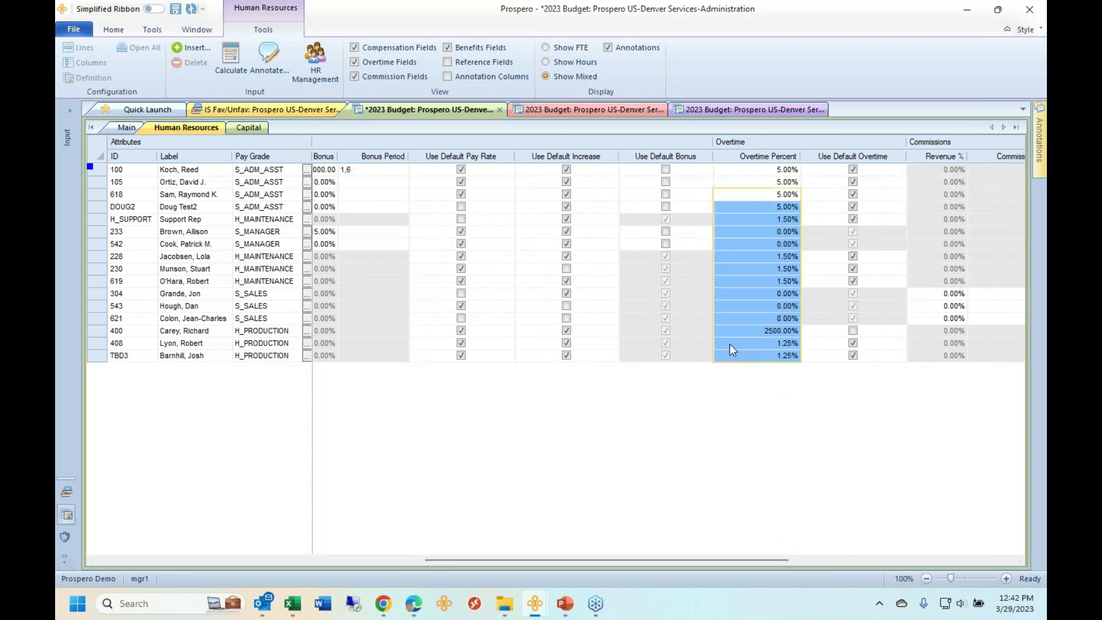
drag(744, 559, 859, 557)
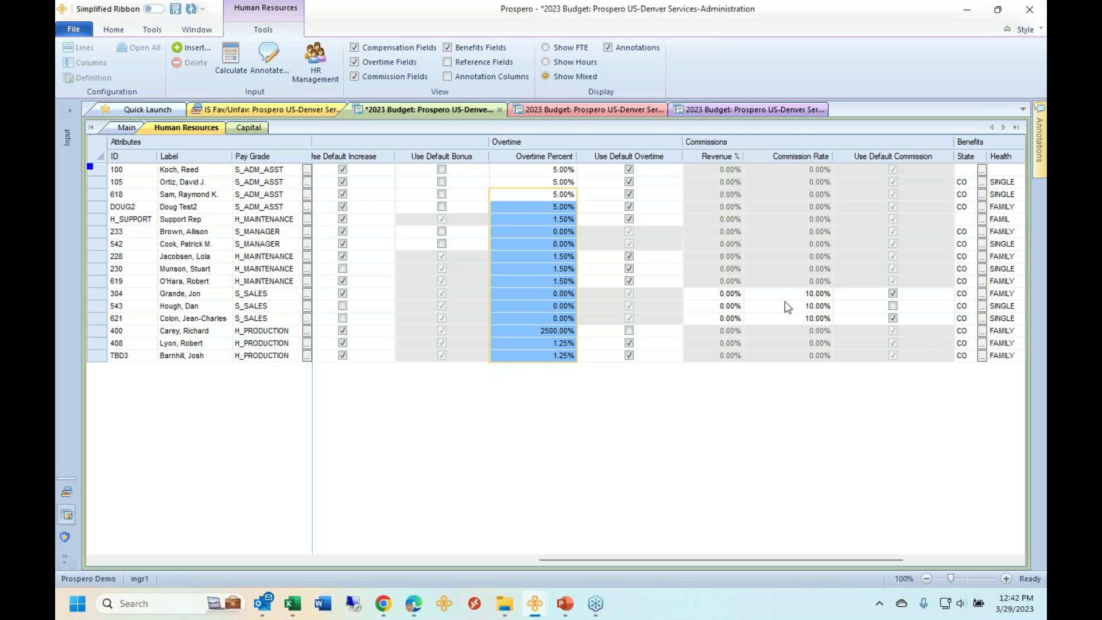
drag(874, 559, 956, 543)
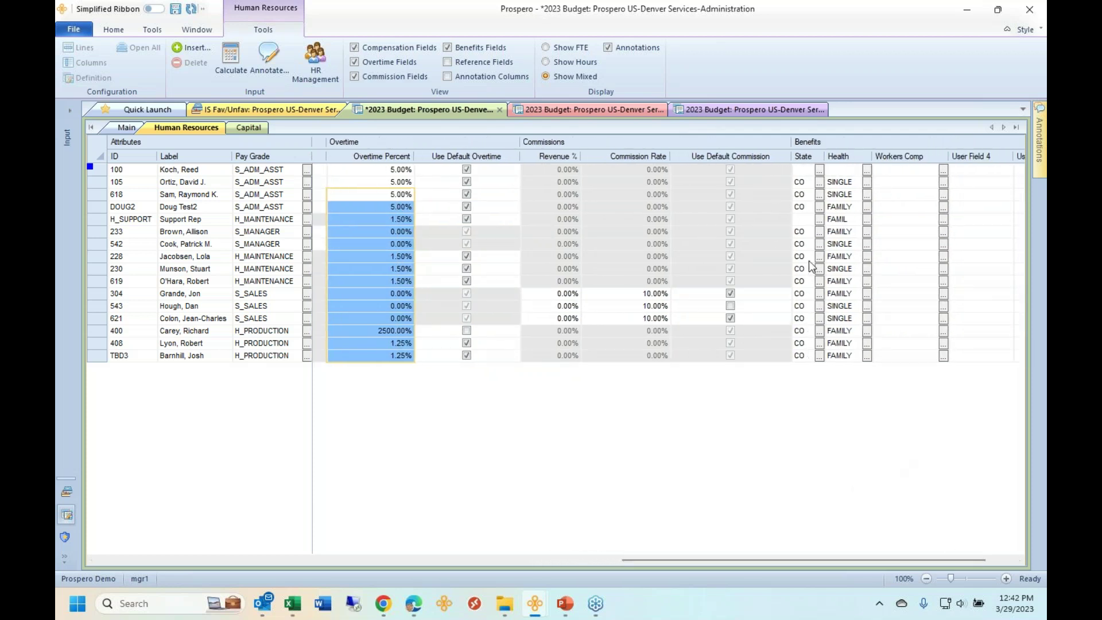
mouse_move(810, 195)
mouse_down()
mouse_move(818, 275)
mouse_move(912, 284)
mouse_move(878, 287)
mouse_up()
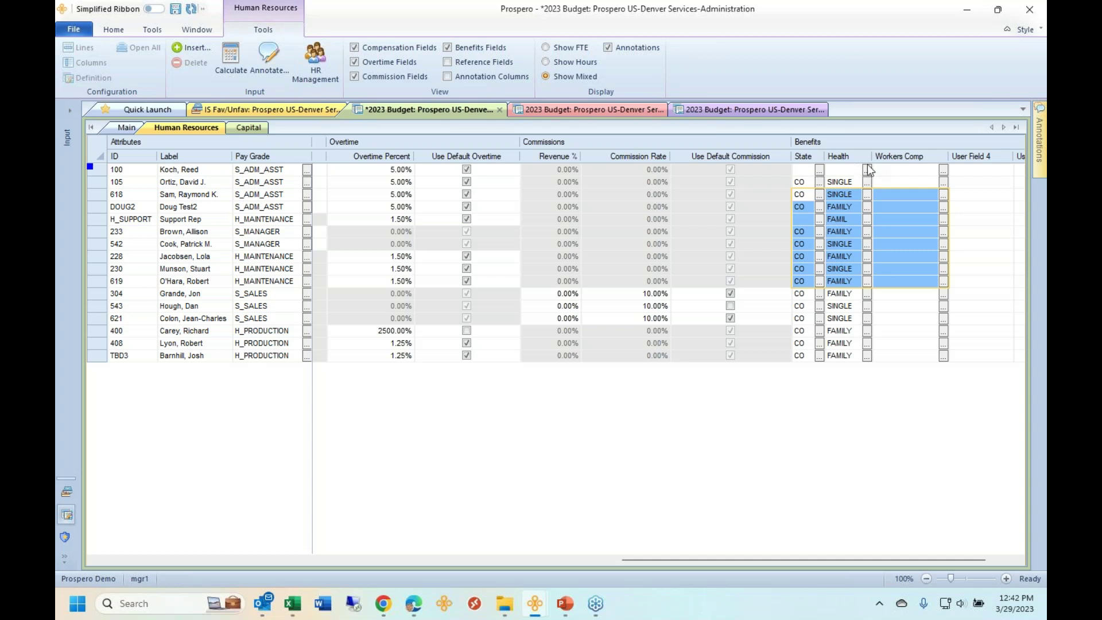
- View the available State and Health benefit values for the last S_ADM_ASST employee, cancelling both selections
click(820, 208)
drag(567, 167, 482, 180)
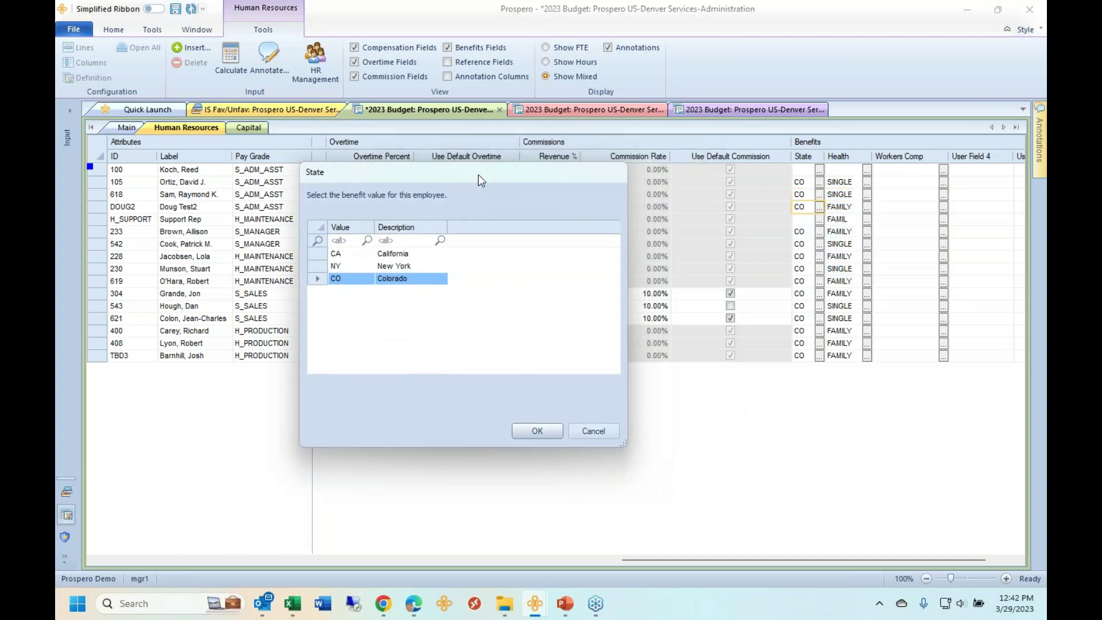
click(340, 254)
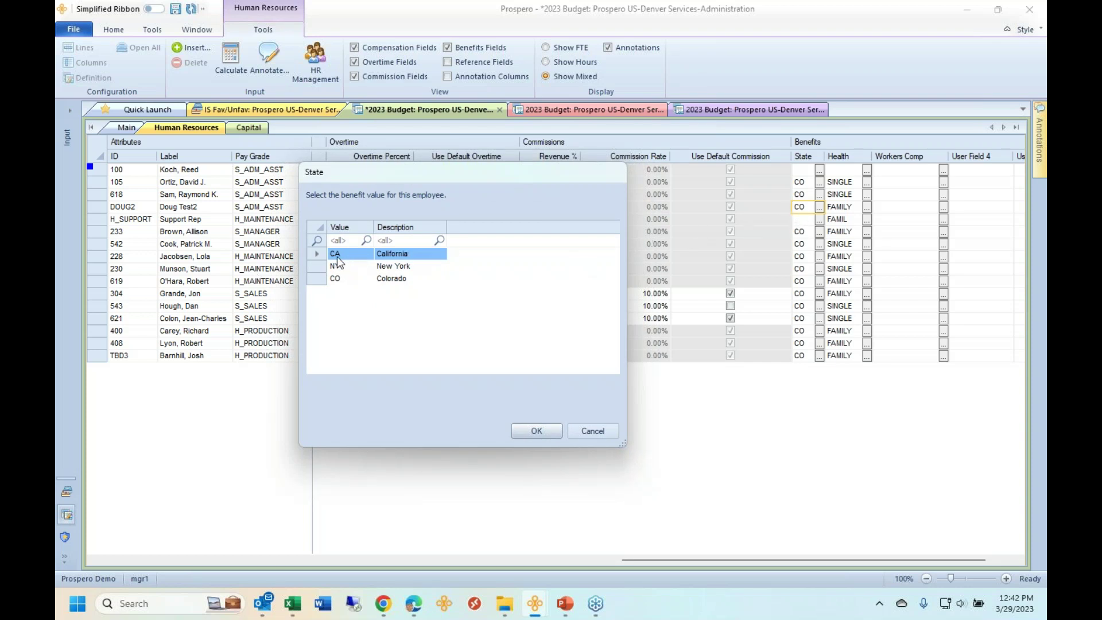
click(594, 433)
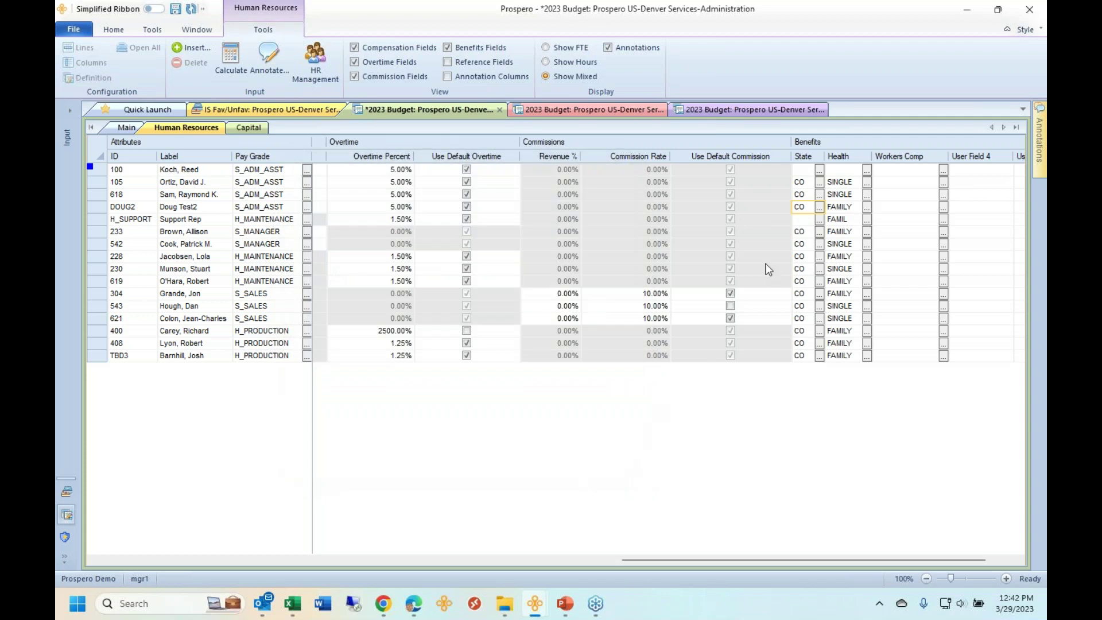
click(851, 210)
click(866, 208)
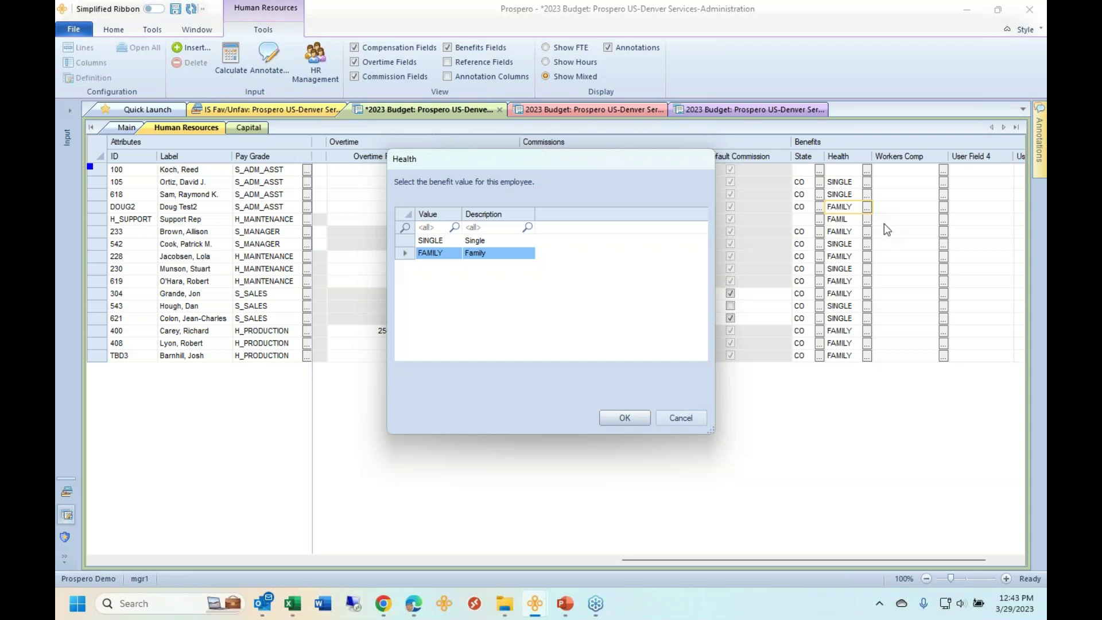
click(681, 419)
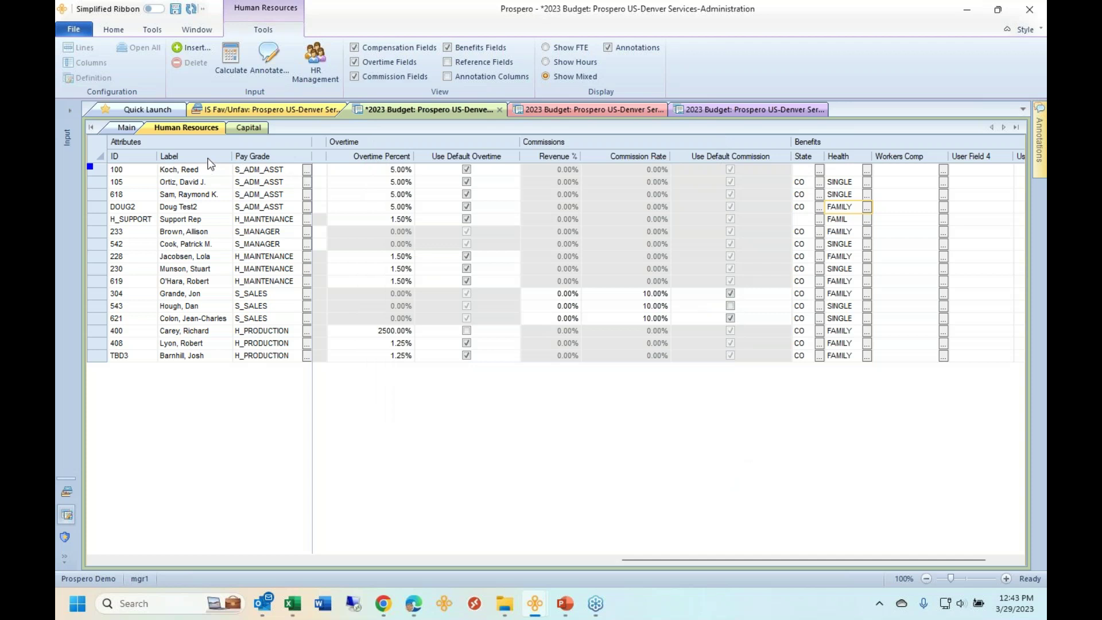
- Review the Health Insurance, salary and headcount, Bonus and Income Tax Expense amounts on the Main sheet
click(126, 127)
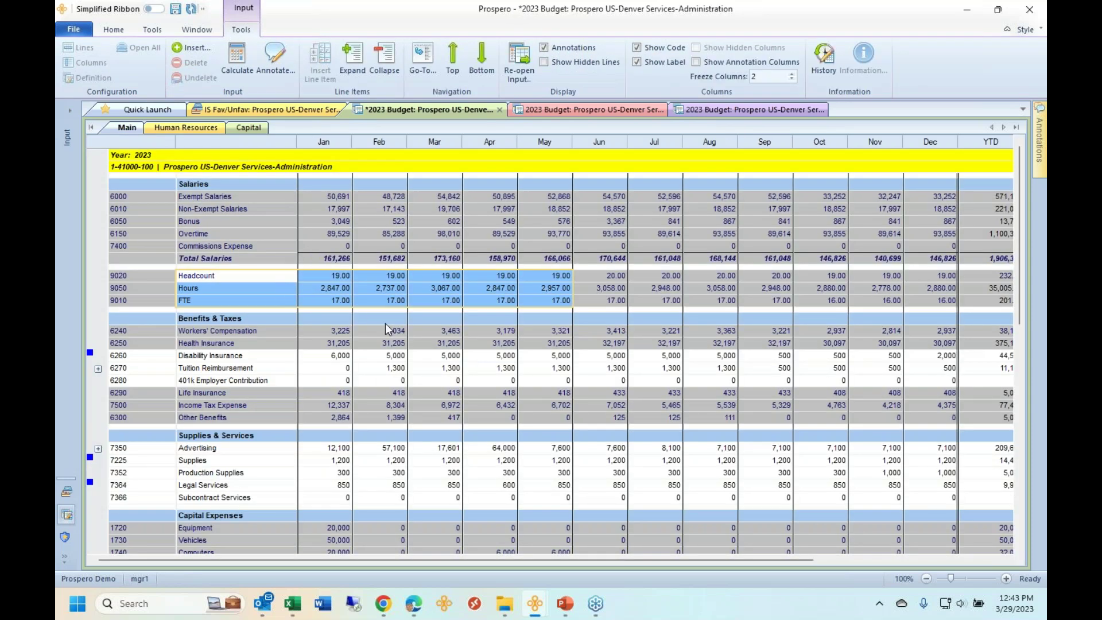
click(361, 341)
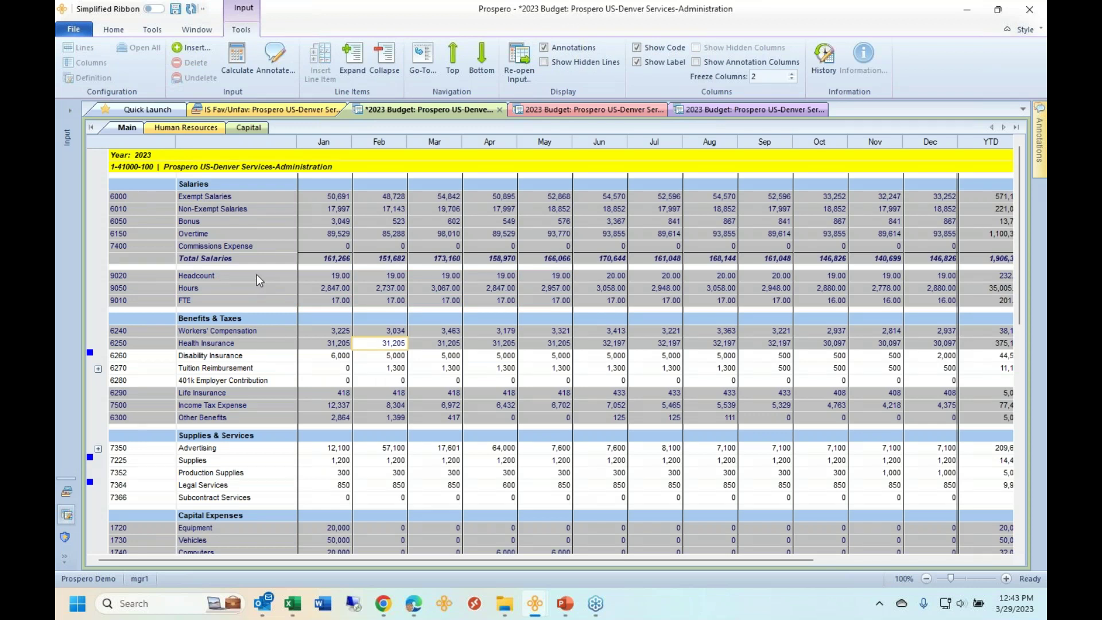
drag(280, 198, 631, 278)
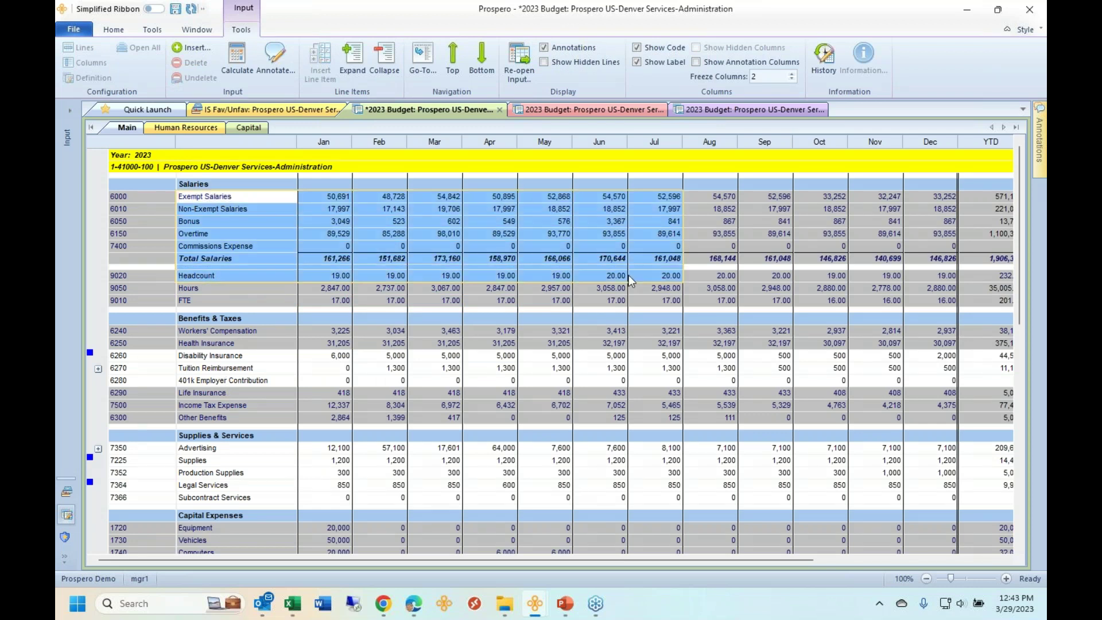
click(640, 220)
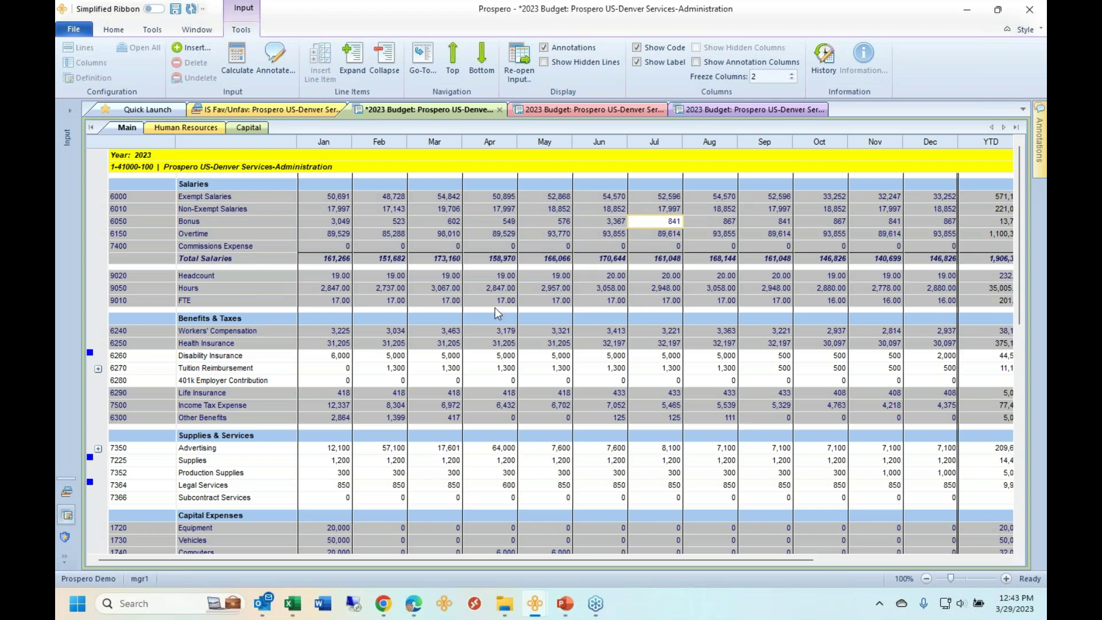
drag(305, 405, 465, 406)
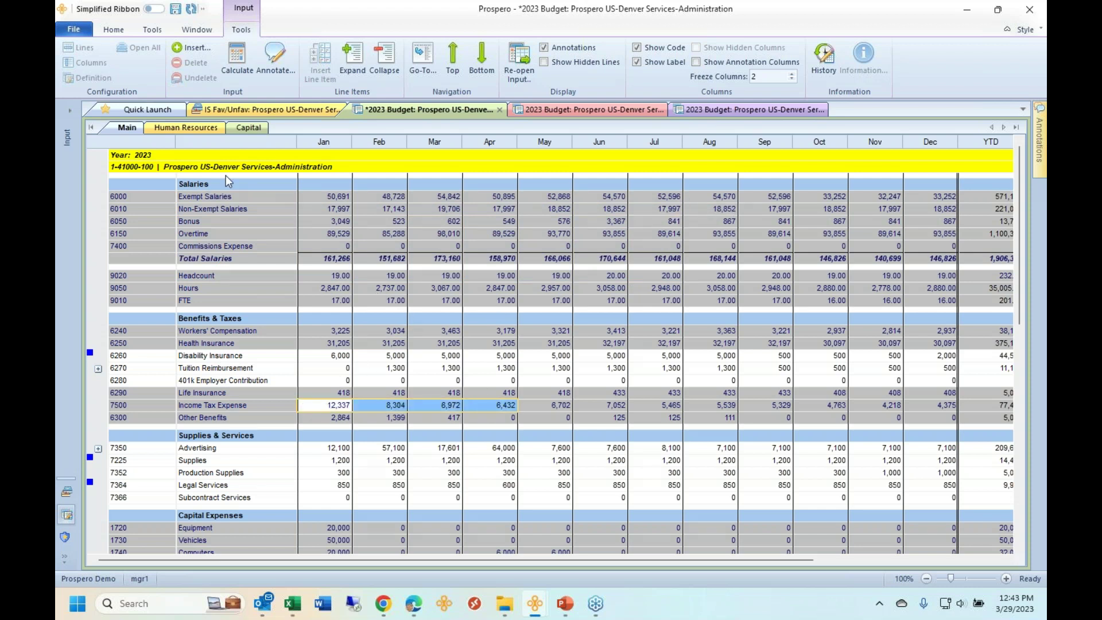
- Review the salary expense lines in the IS Fav/Unfav report, drill down on actual Exempt Salaries, and return to the Denver Services-Administration budget
click(268, 110)
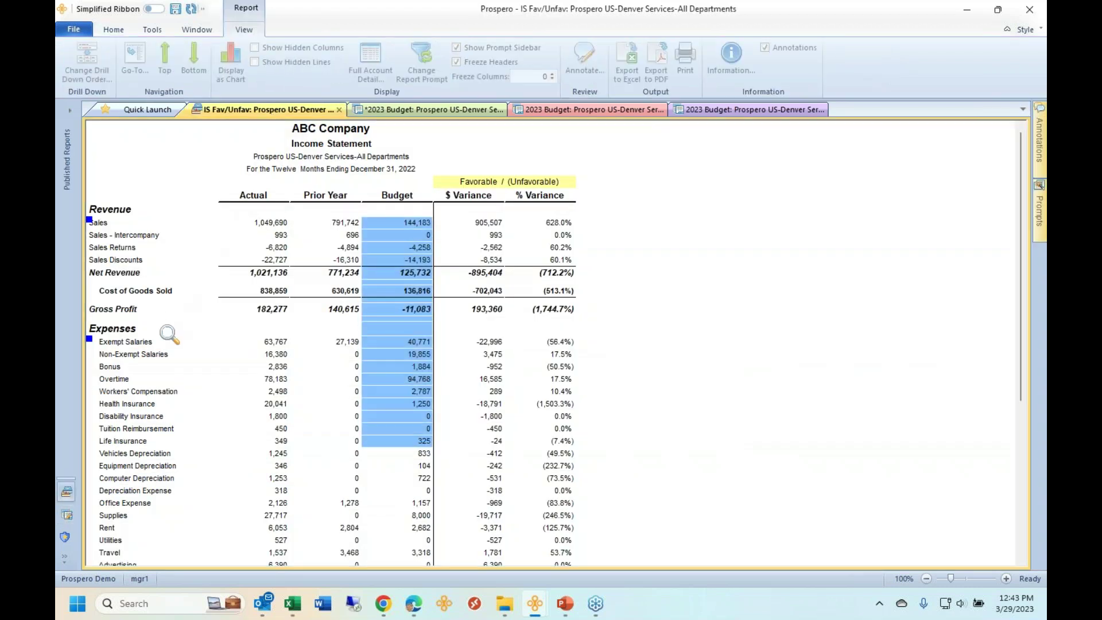
click(175, 342)
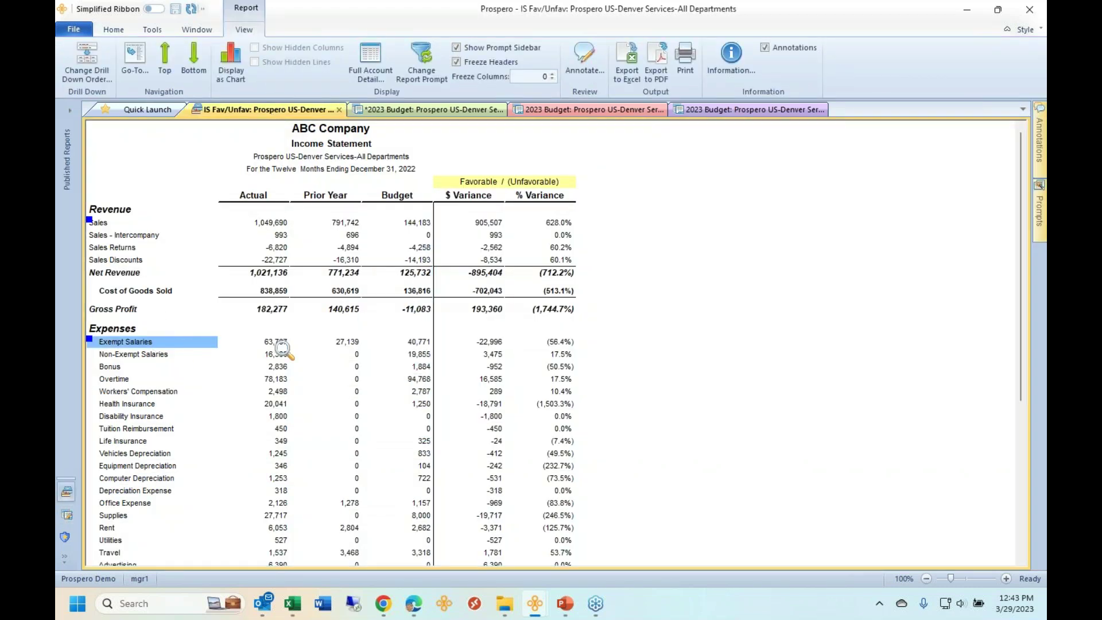
click(168, 367)
click(271, 380)
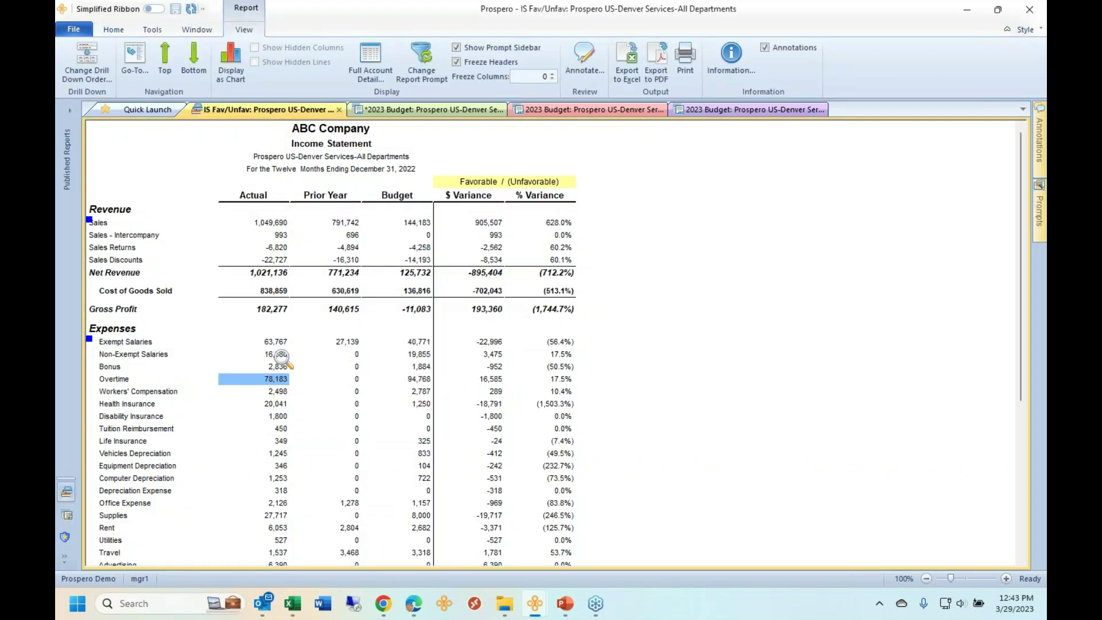
click(280, 343)
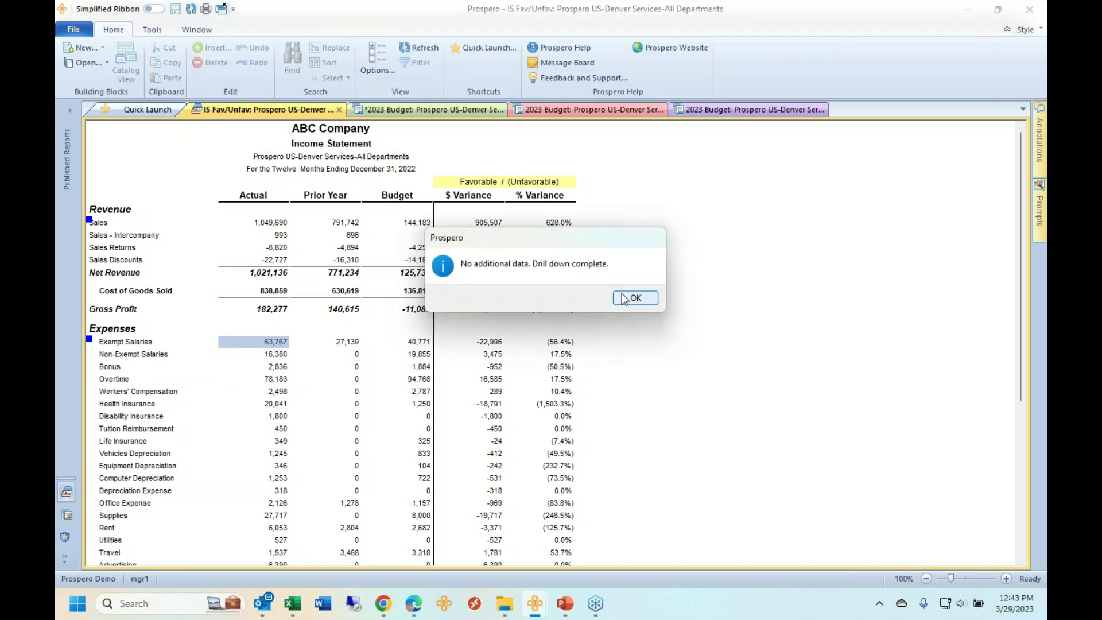
click(633, 297)
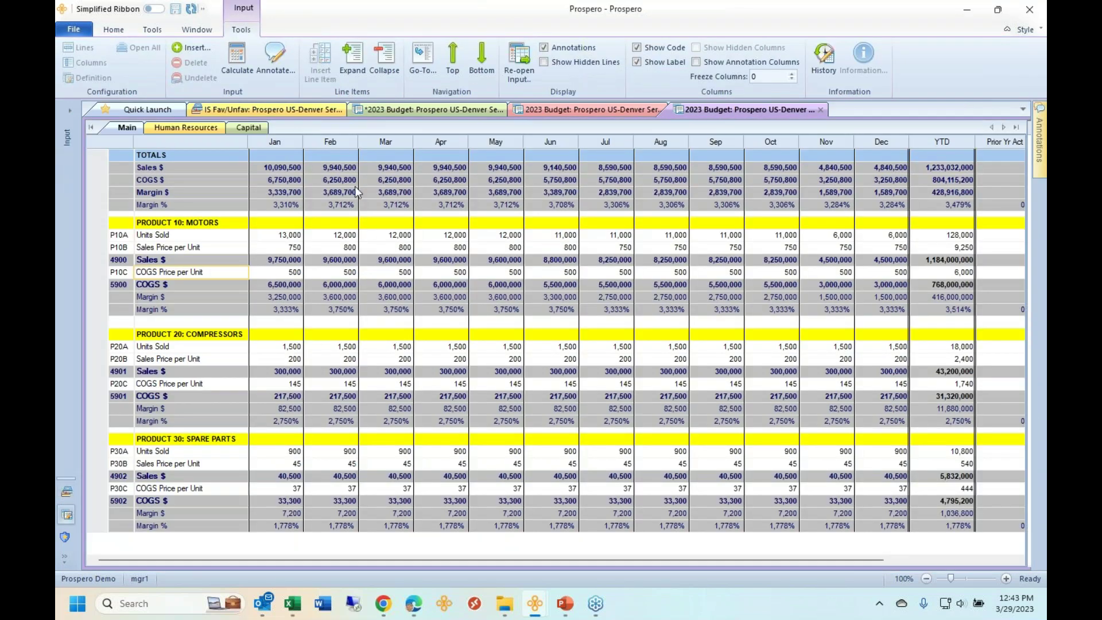
click(291, 109)
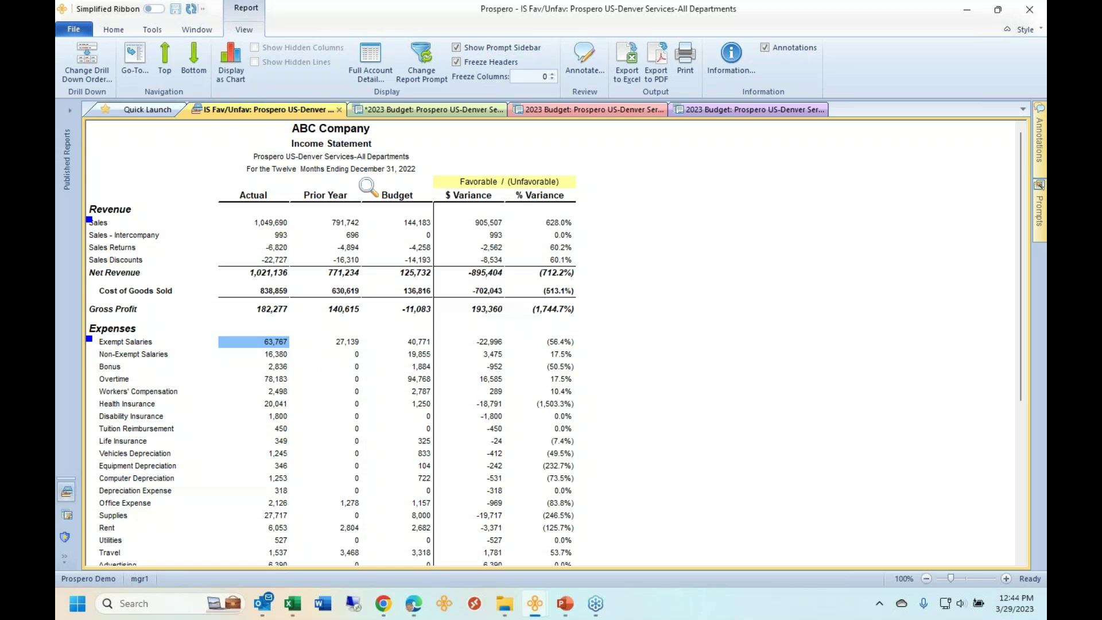
click(401, 109)
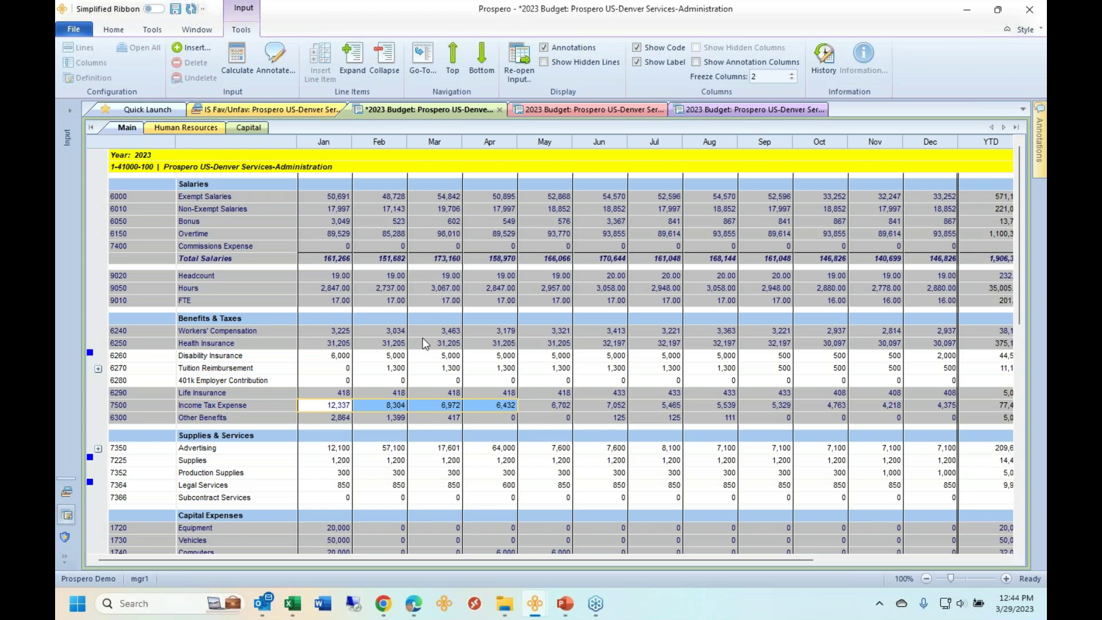
- Switch to the Prospero window signed in as Admin and open the 2023 Budget input definition
mouse_move(537, 609)
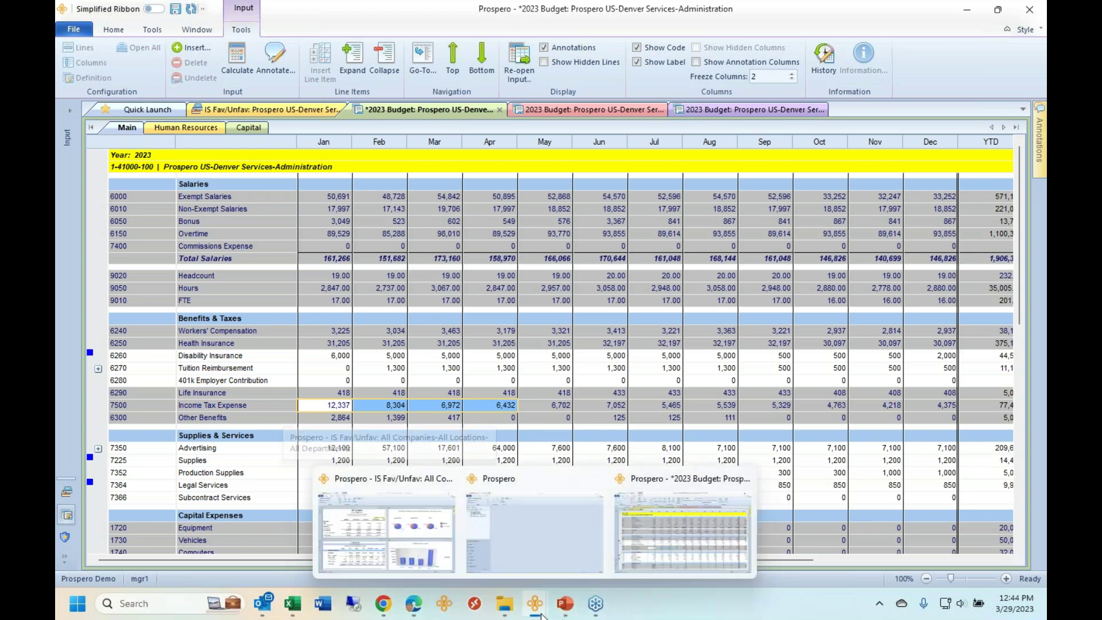
click(660, 545)
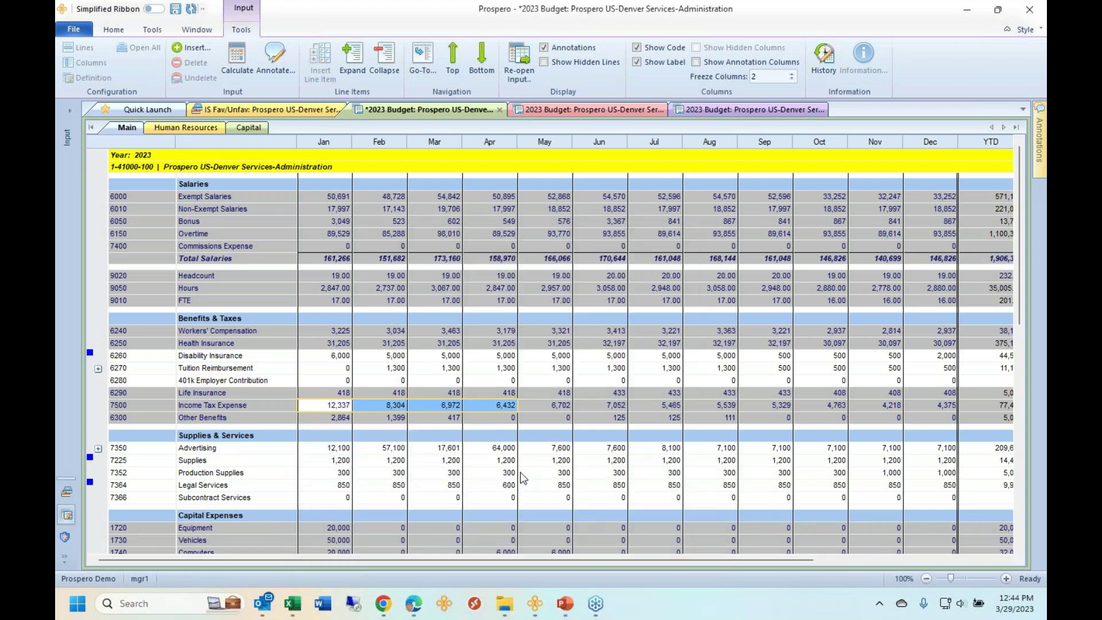
mouse_move(539, 609)
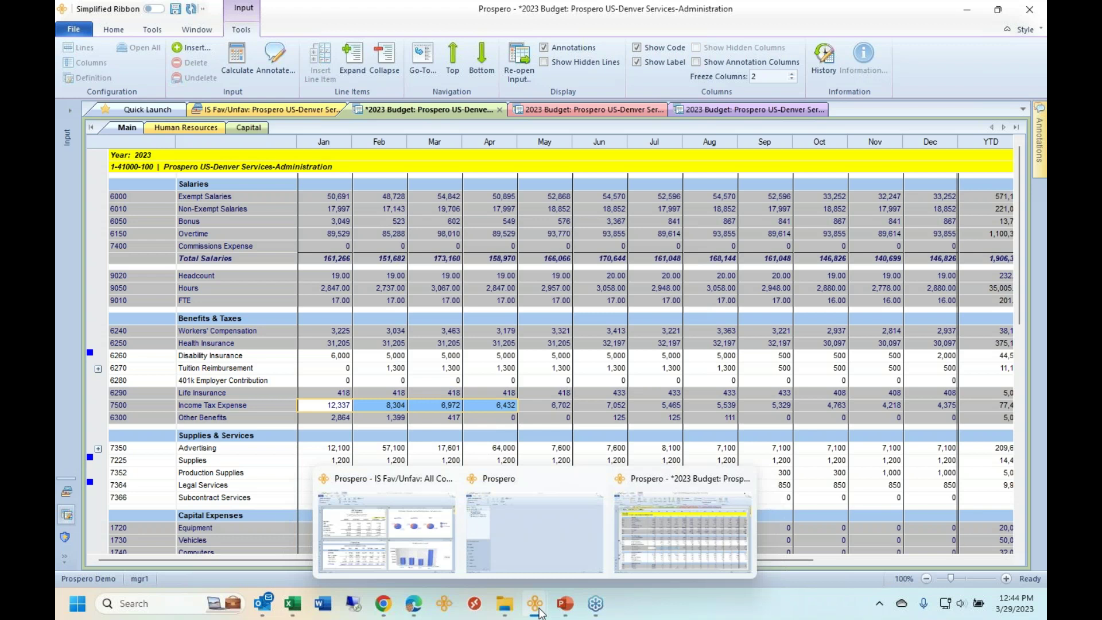
click(488, 517)
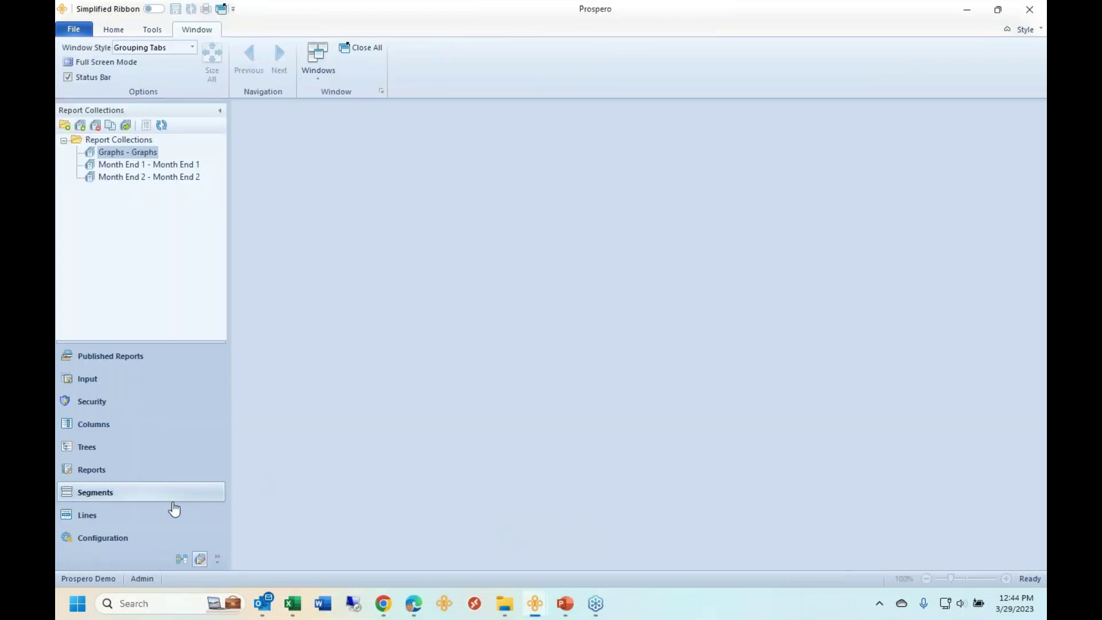
click(87, 382)
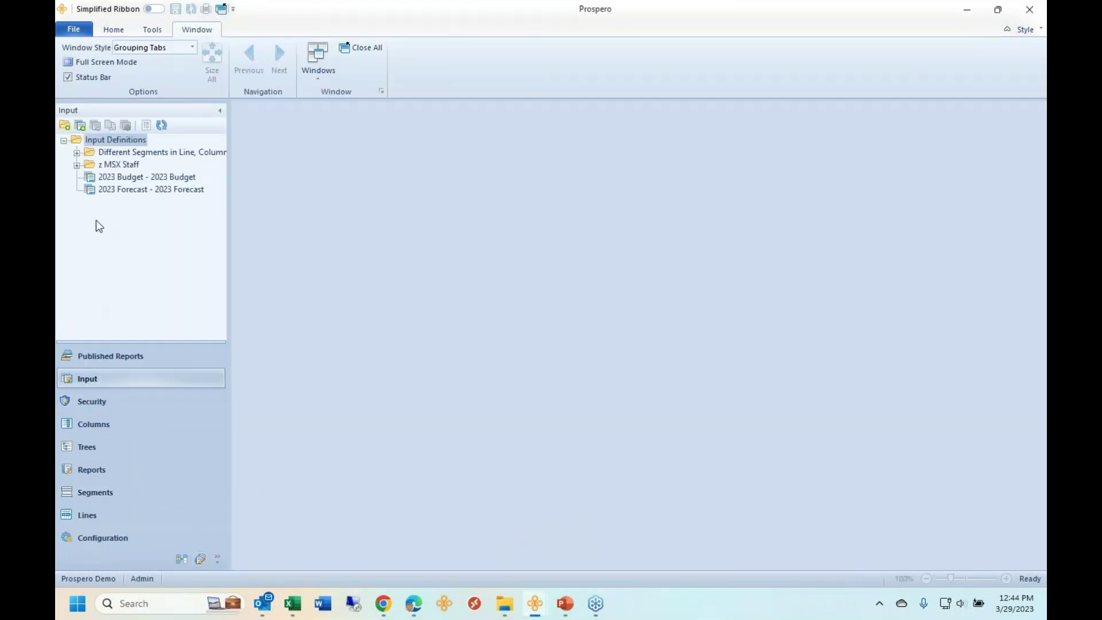
click(113, 178)
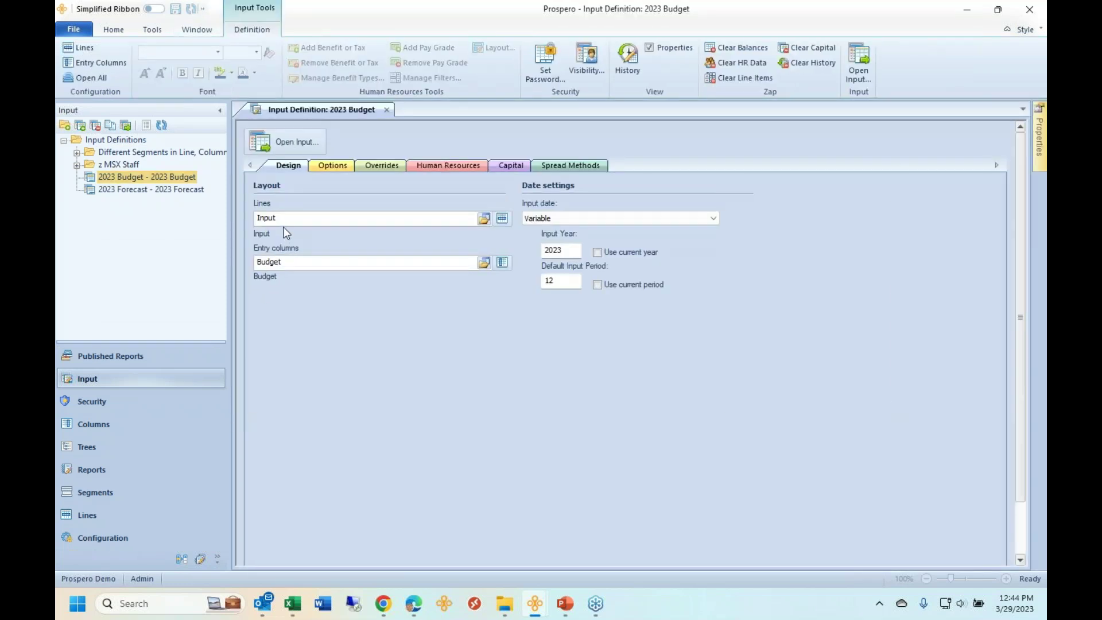
- Examine the Lines layout setting and the line overrides by company, location and department in the 2023 Budget definition
click(291, 218)
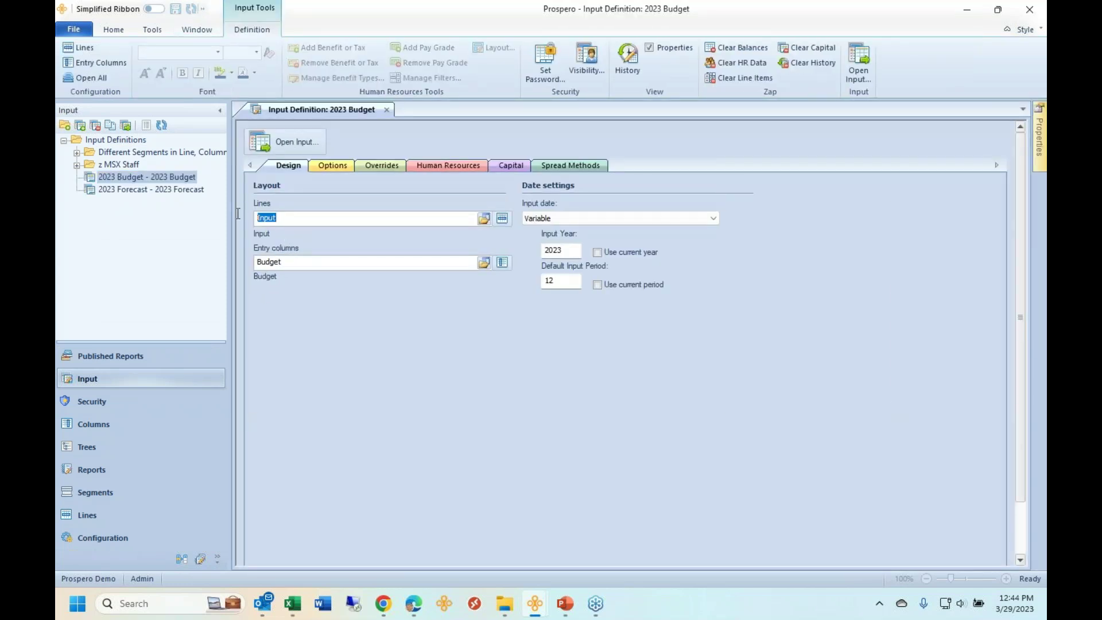
double_click(289, 219)
click(290, 218)
double_click(290, 218)
click(365, 168)
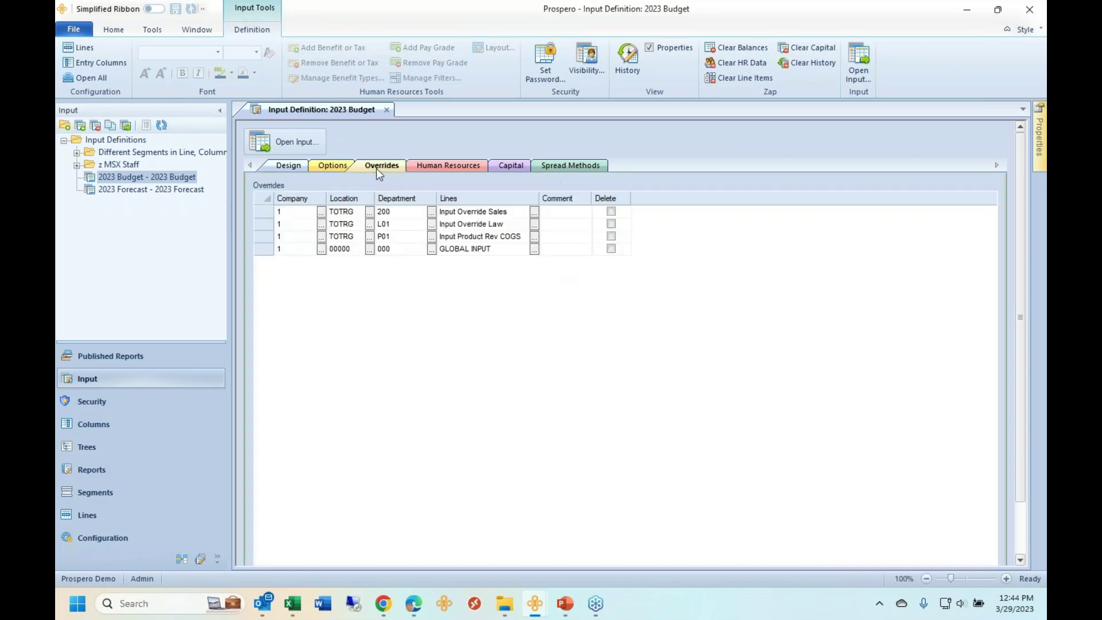
click(397, 212)
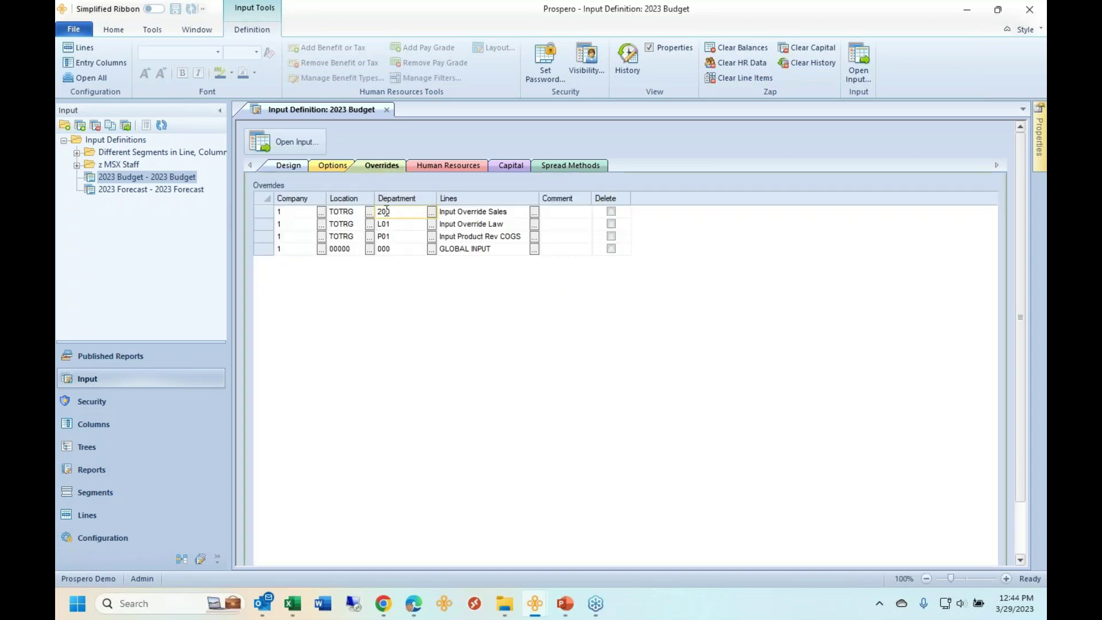
click(283, 213)
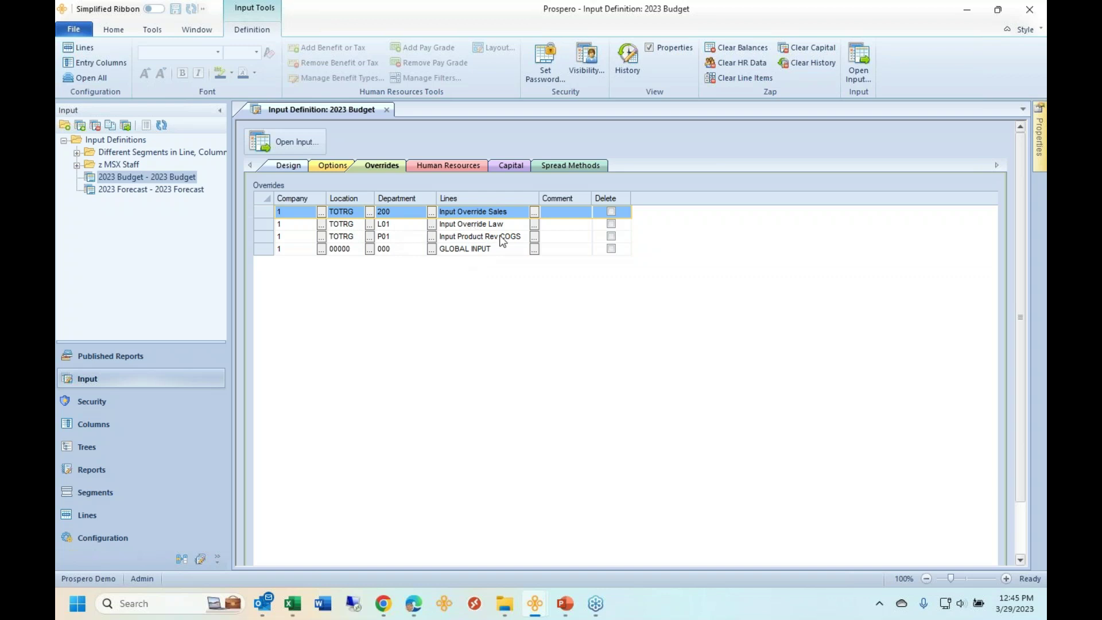
- Examine the maintenance, production, manager and sales pay grades in the definition's Human Resources setup
click(447, 164)
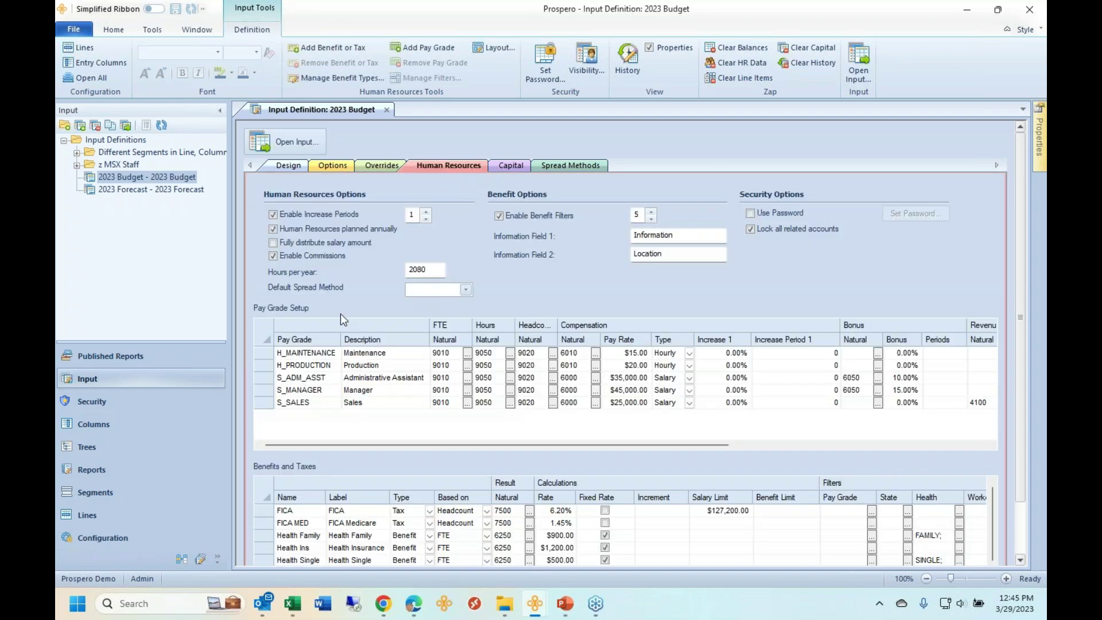
click(272, 351)
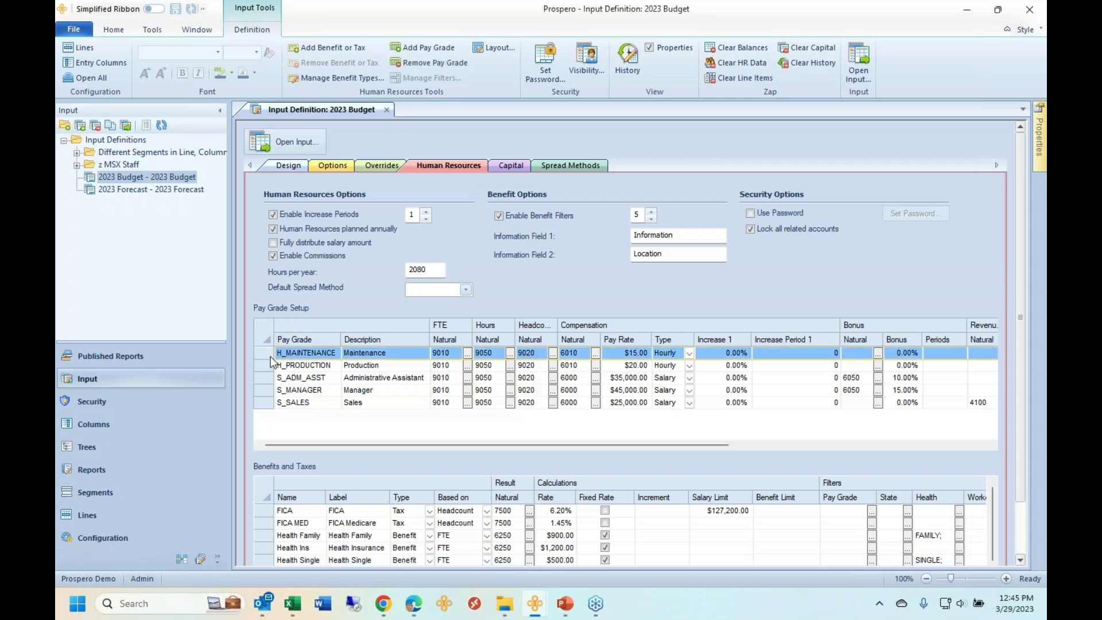
click(272, 367)
click(272, 391)
click(272, 403)
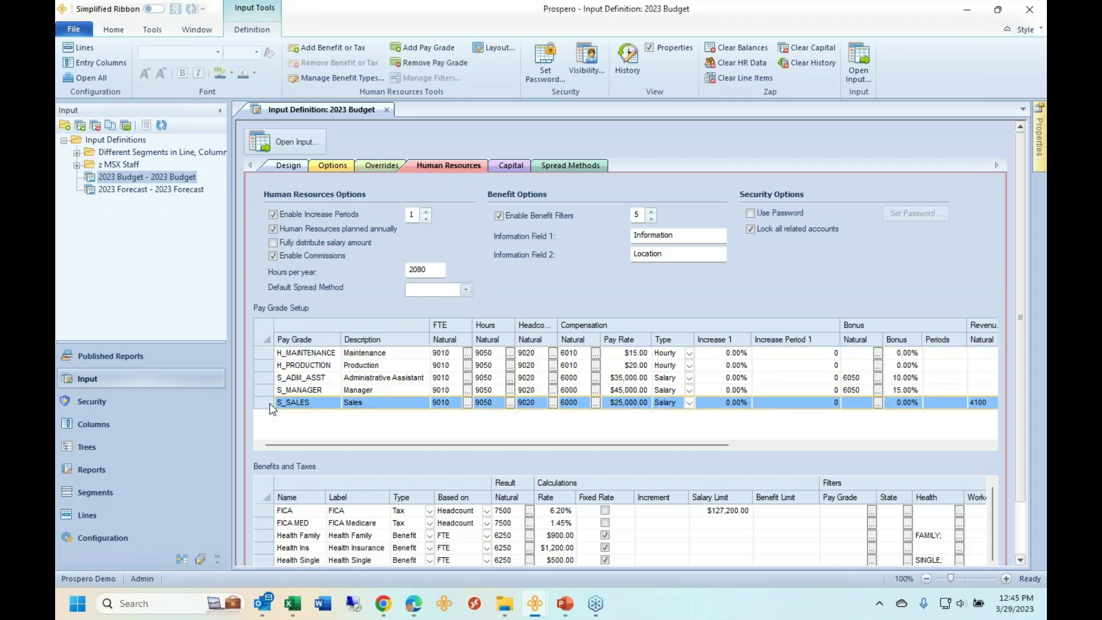
- Examine the FICA MED, Health Family and Health Ins entries under Benefits and Taxes
click(260, 523)
click(267, 536)
click(268, 549)
click(266, 535)
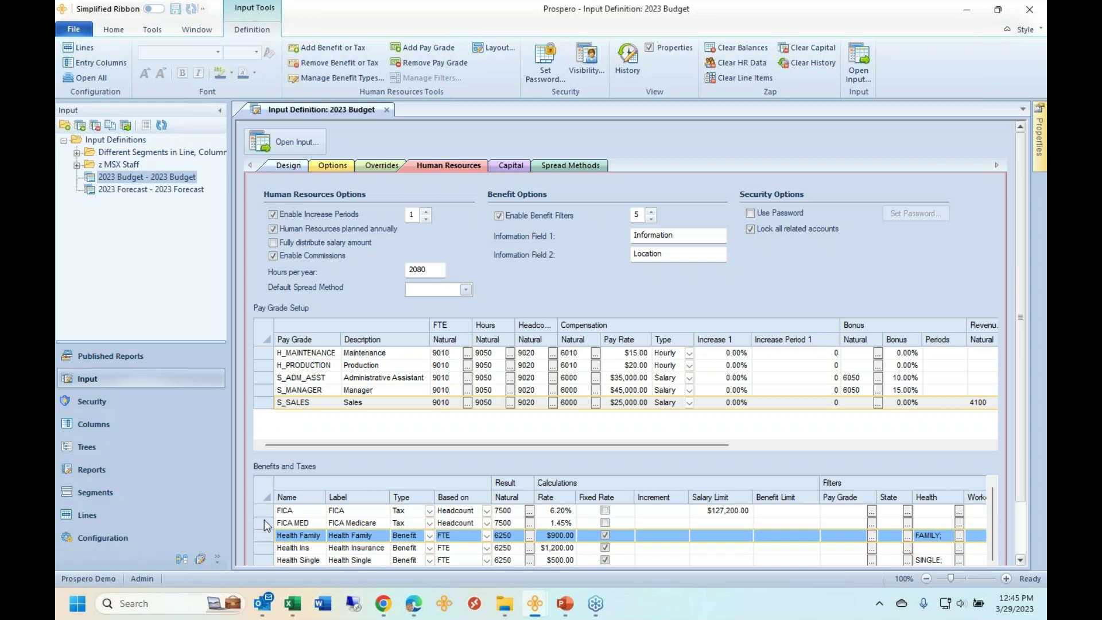
- Examine the compensation natural accounts in Pay Grade Setup and the account selection list for the H_MAINTENANCE pay grade
click(261, 354)
drag(569, 407, 581, 379)
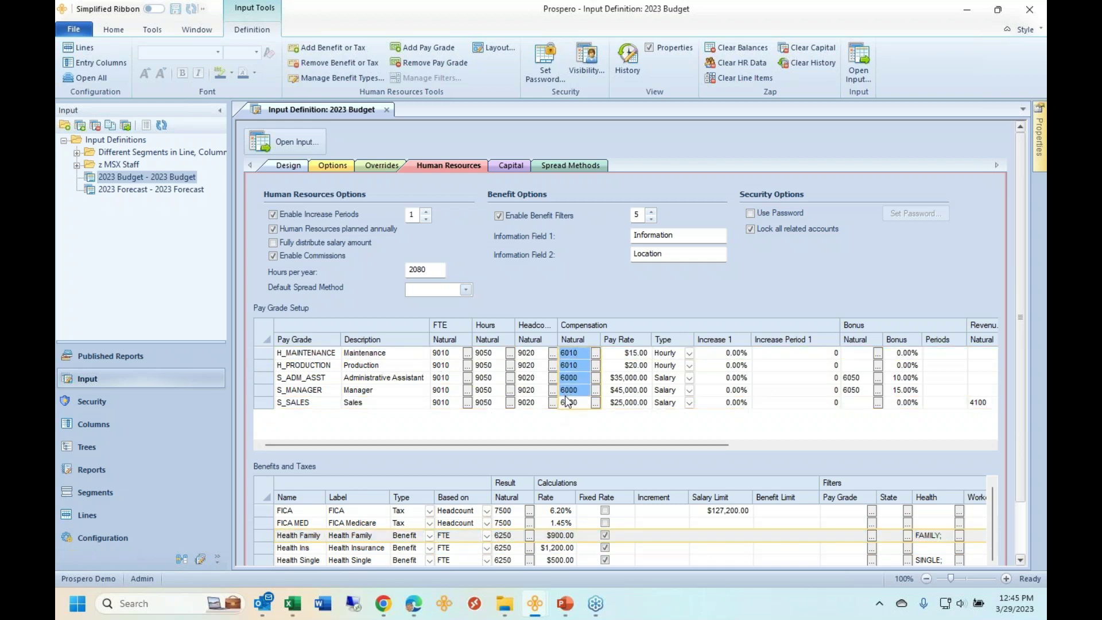
click(593, 355)
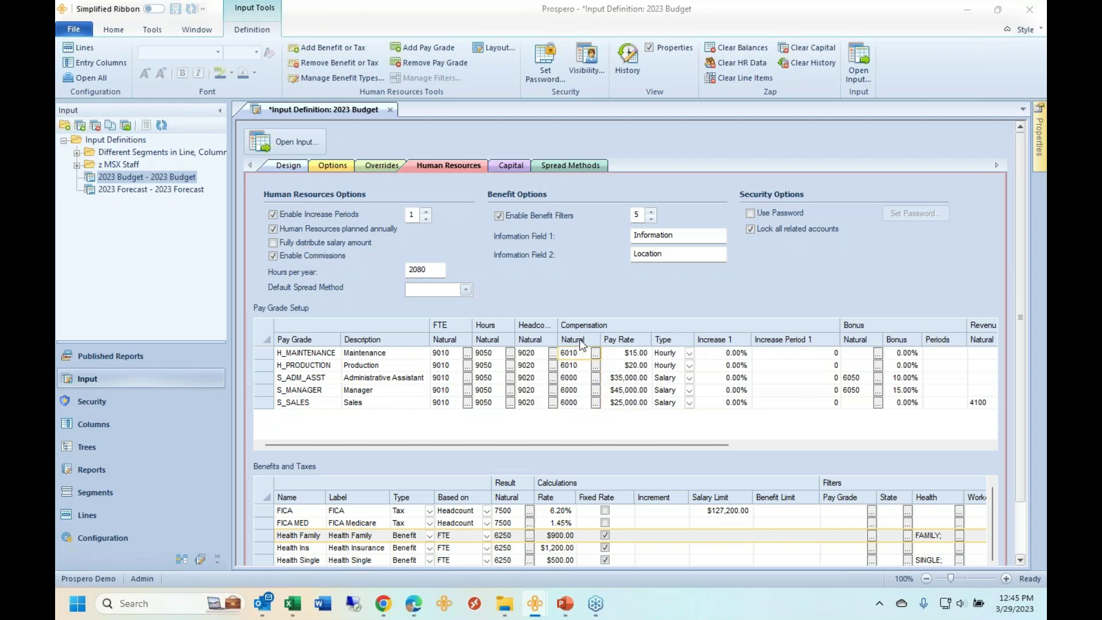
drag(522, 167, 328, 83)
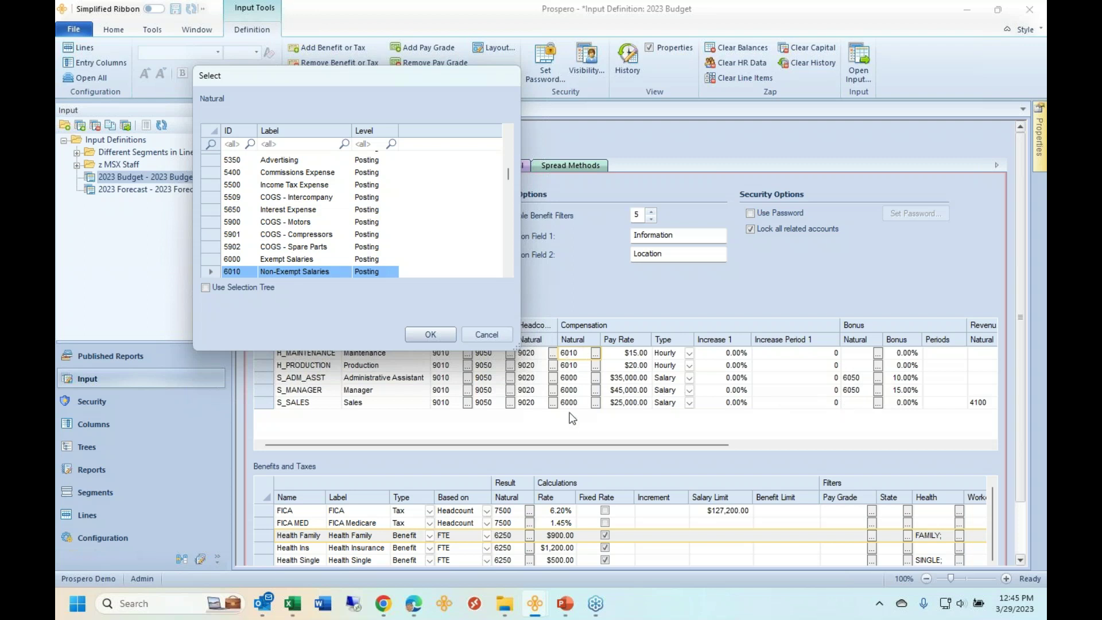
click(493, 338)
- Collapse the Input navigation pane and examine the FICA, FICA MED and Health Family rows under Benefits and Taxes
click(1022, 548)
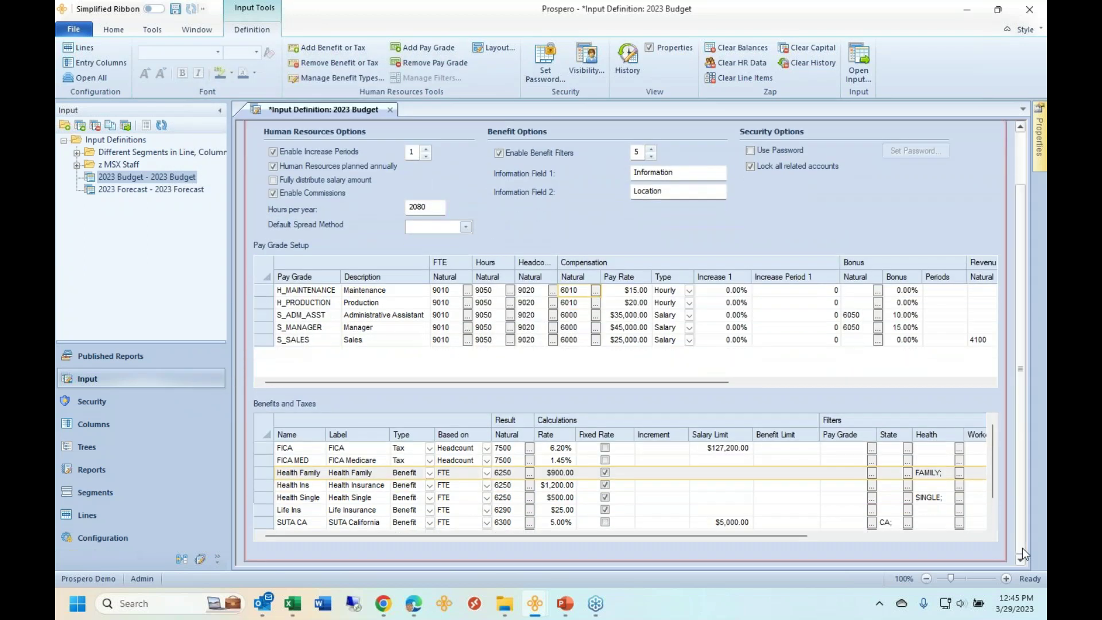
click(270, 448)
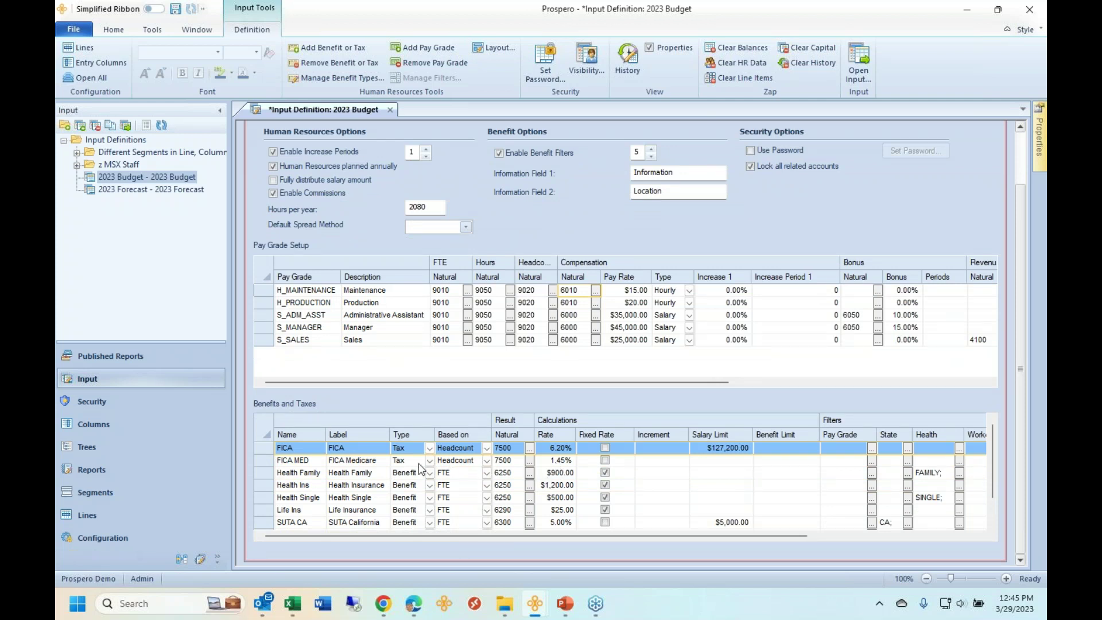
shift+click(271, 463)
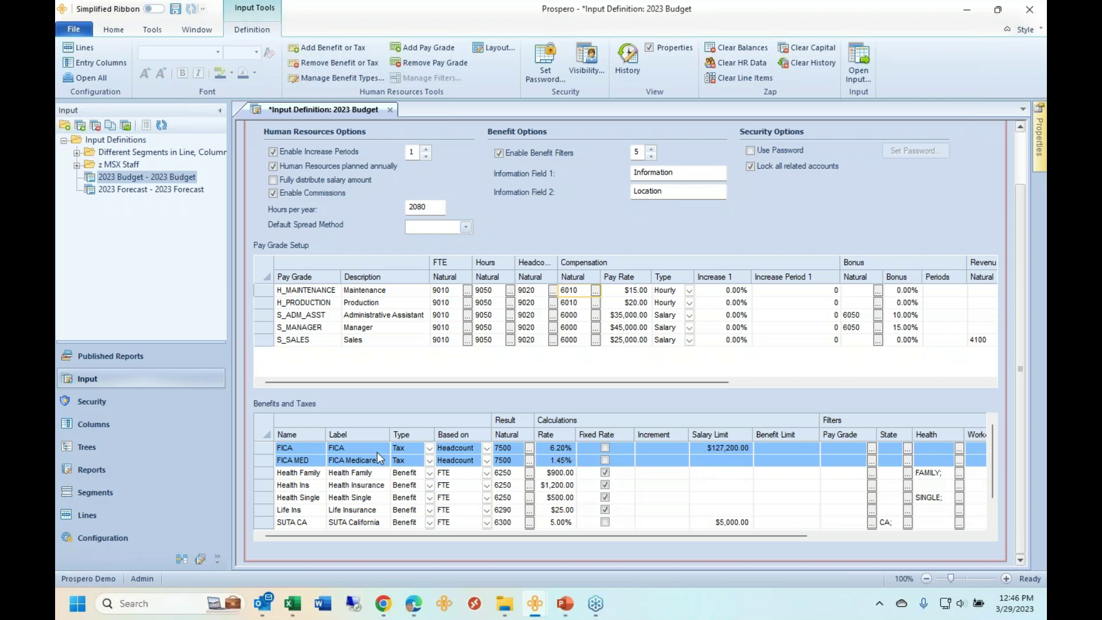
click(220, 111)
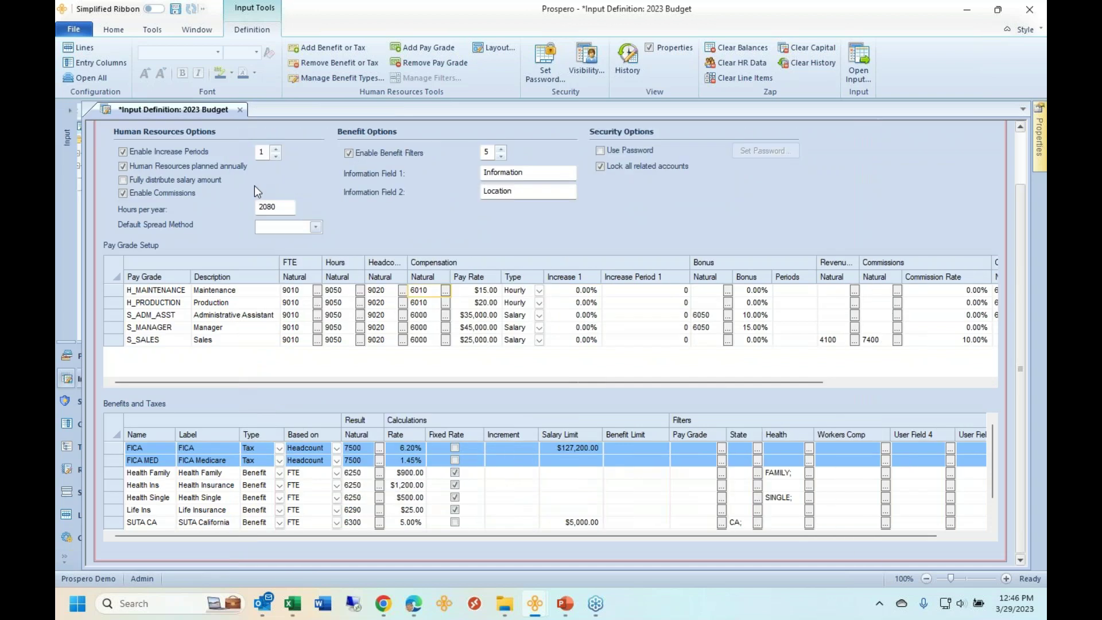
click(124, 475)
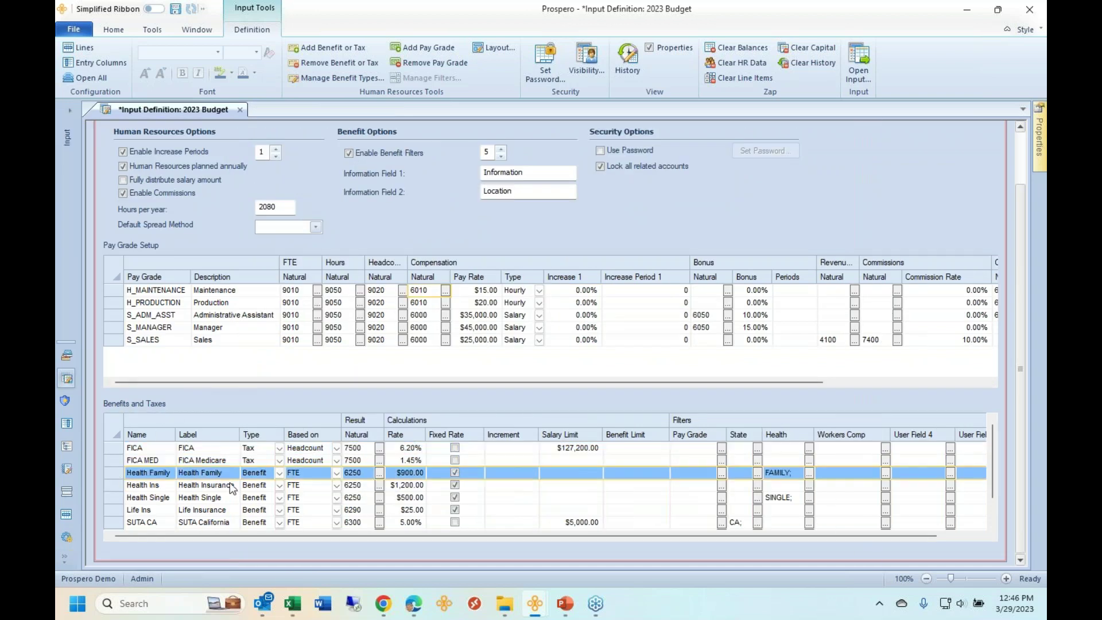
- Try adding HI and LO values to the Health benefit filter and selecting HI for the Health Family benefit
click(809, 474)
click(548, 431)
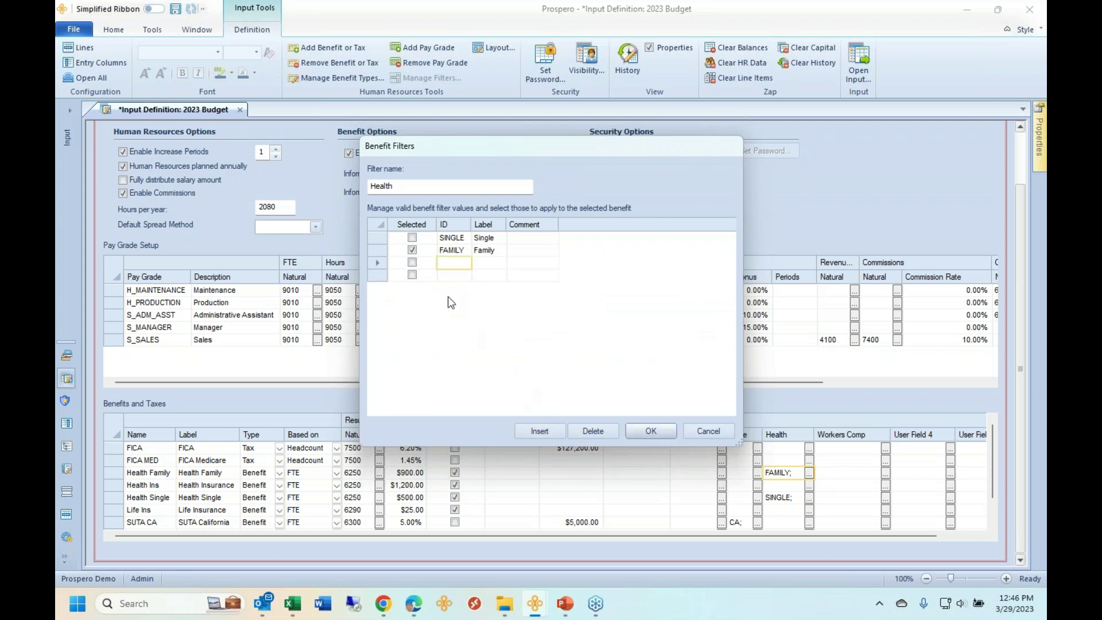
text(HI)
key(Down)
text(LO)
click(412, 262)
drag(460, 147, 444, 113)
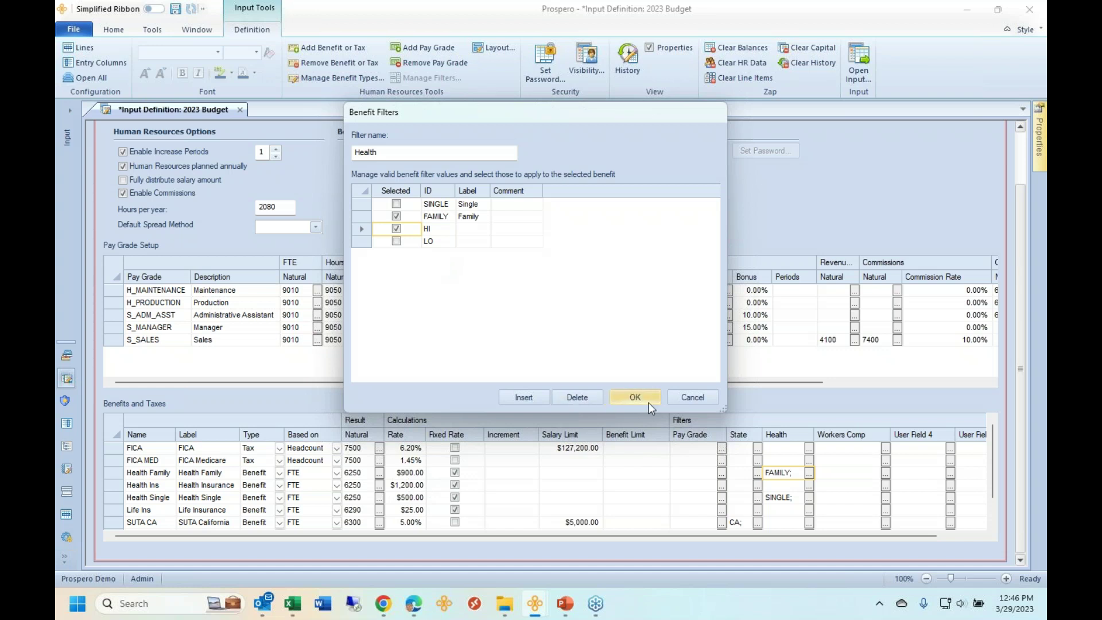
click(684, 401)
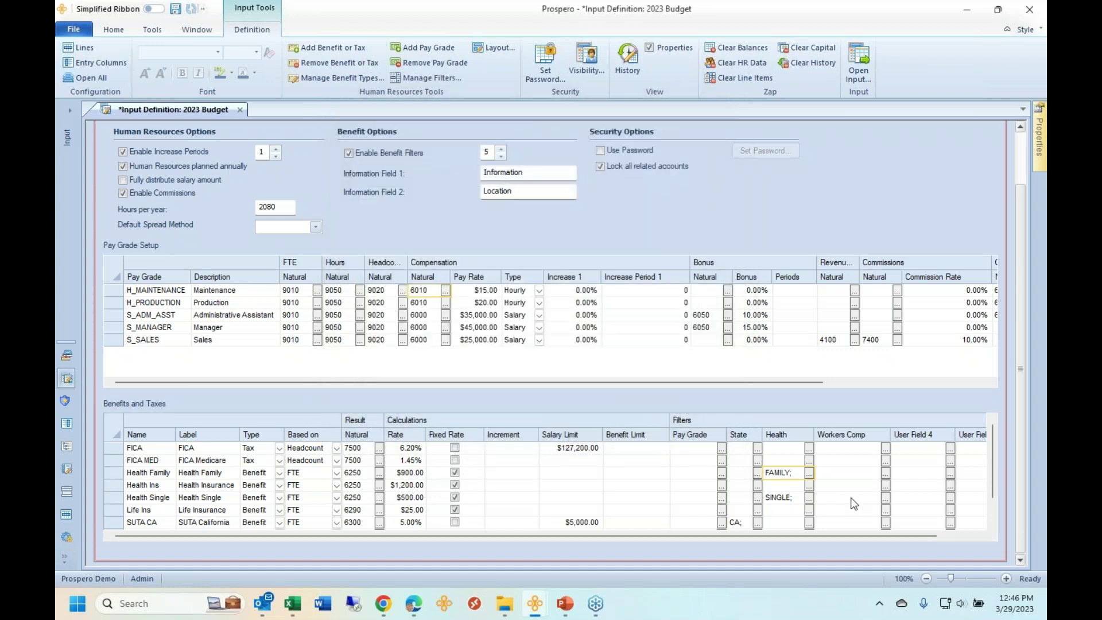
- Set the number of enabled benefit filters to 6 and bring the additional filter column into view
click(975, 535)
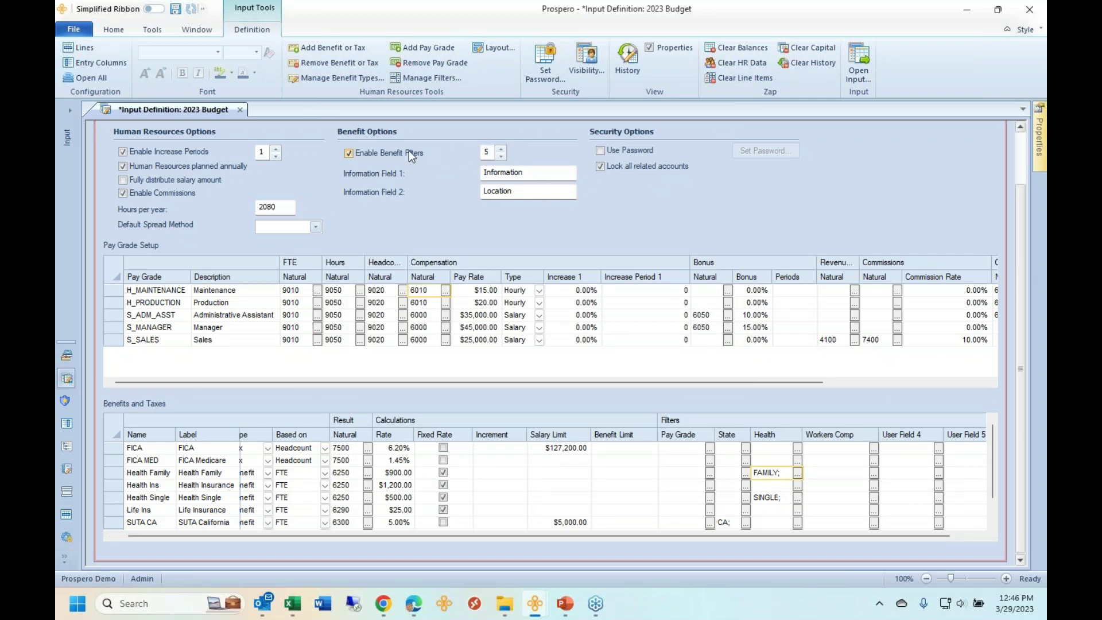
click(502, 156)
click(501, 156)
click(963, 538)
- Try naming the User Field 6 benefit filter Cell Phone, and replace that name with 401k
click(981, 449)
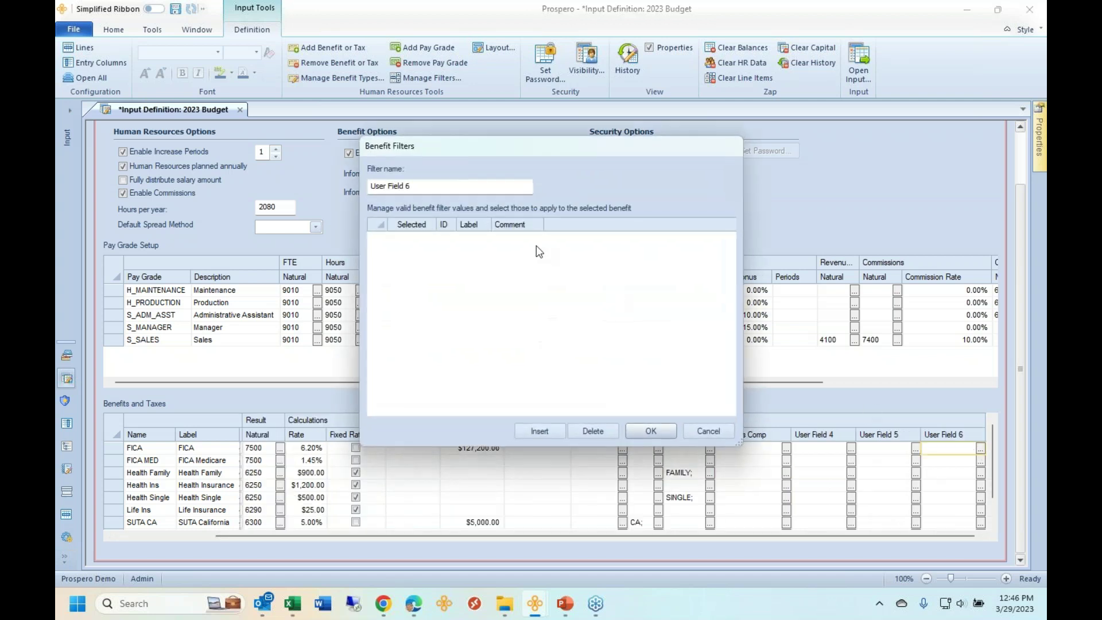
drag(417, 190, 339, 232)
text(Cell Phone)
key(ctrl+a)
text(401k)
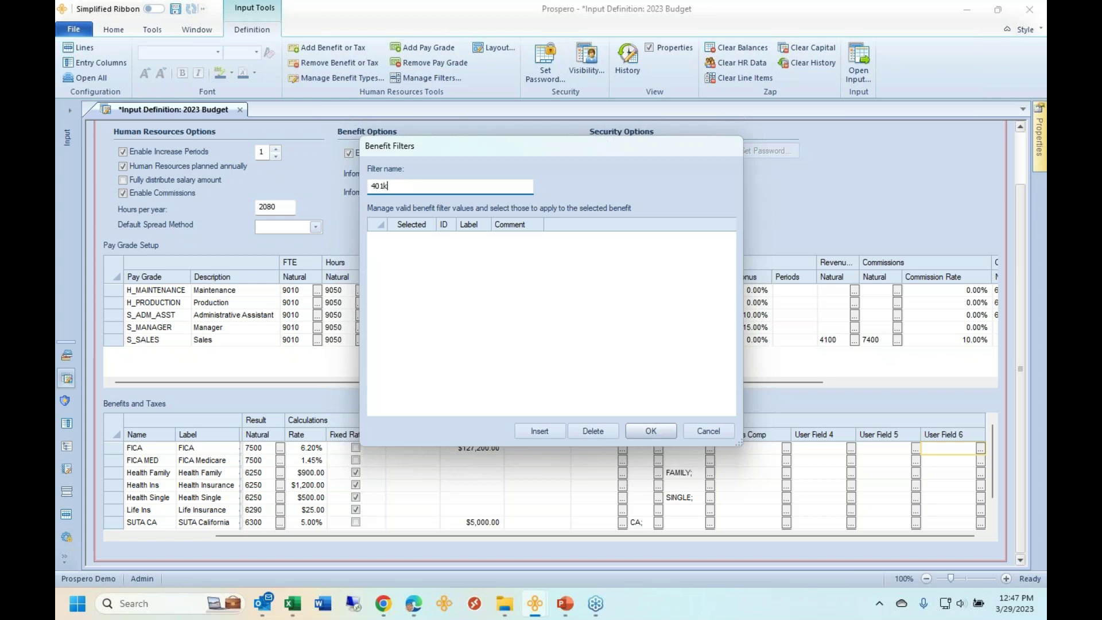
- Try adding three filter values with the IDs 1, 2 and 3 to the 401k benefit filter
click(540, 431)
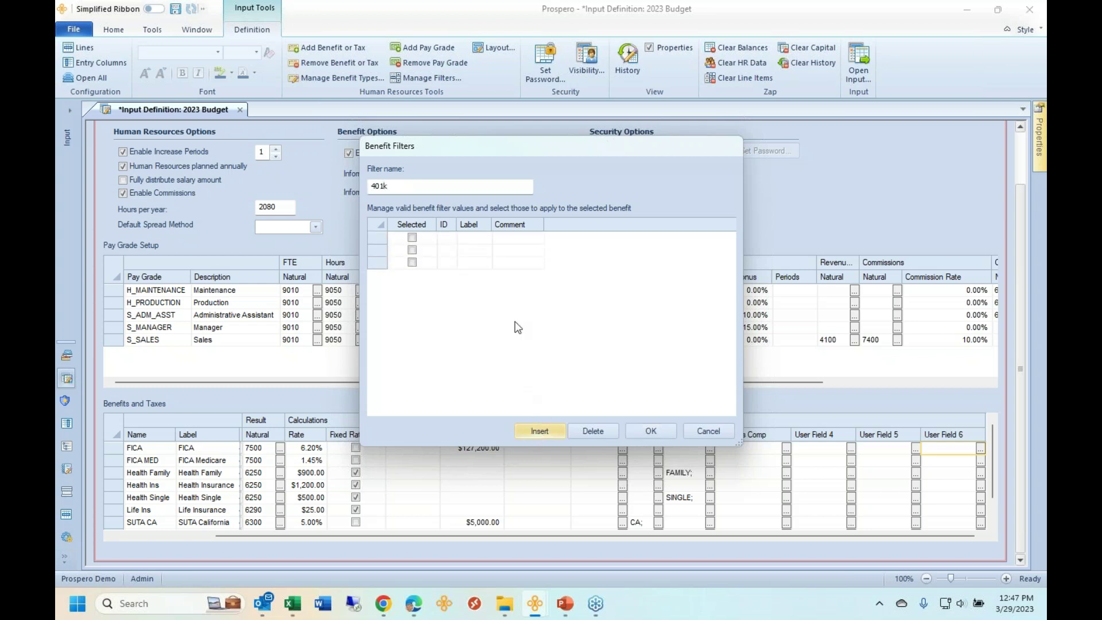
click(446, 238)
text(1)
click(450, 249)
text(2)
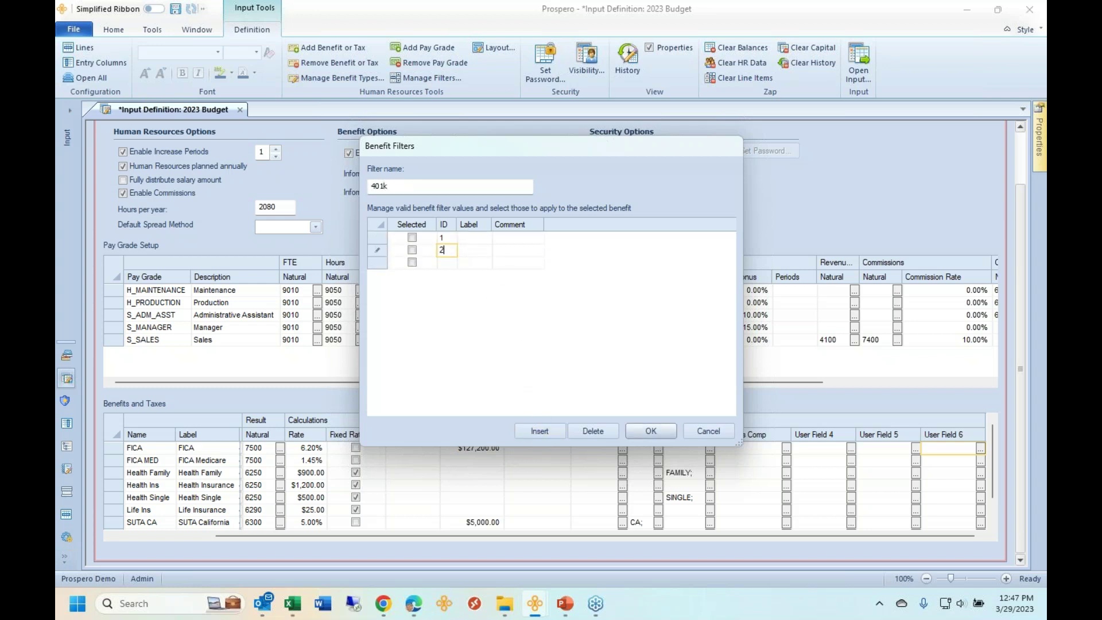
text(3)
key(Tab)
drag(531, 149, 720, 96)
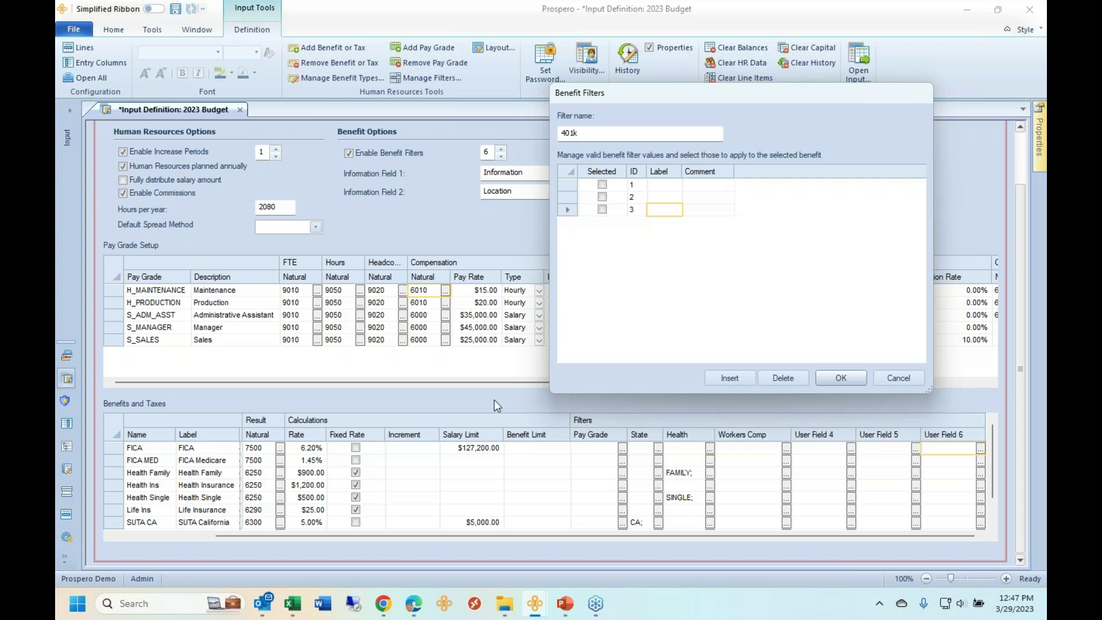
click(914, 382)
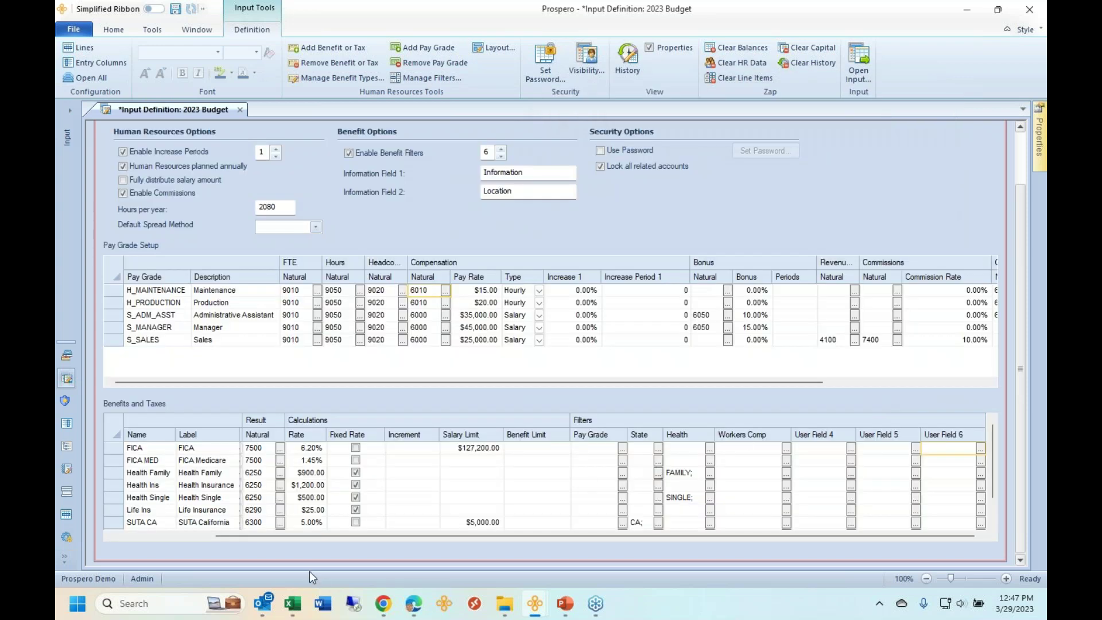
- View the 2023 Budget input for Prospero US-Denver Services-Administration, and return to the 2023 Budget input definition
mouse_move(534, 612)
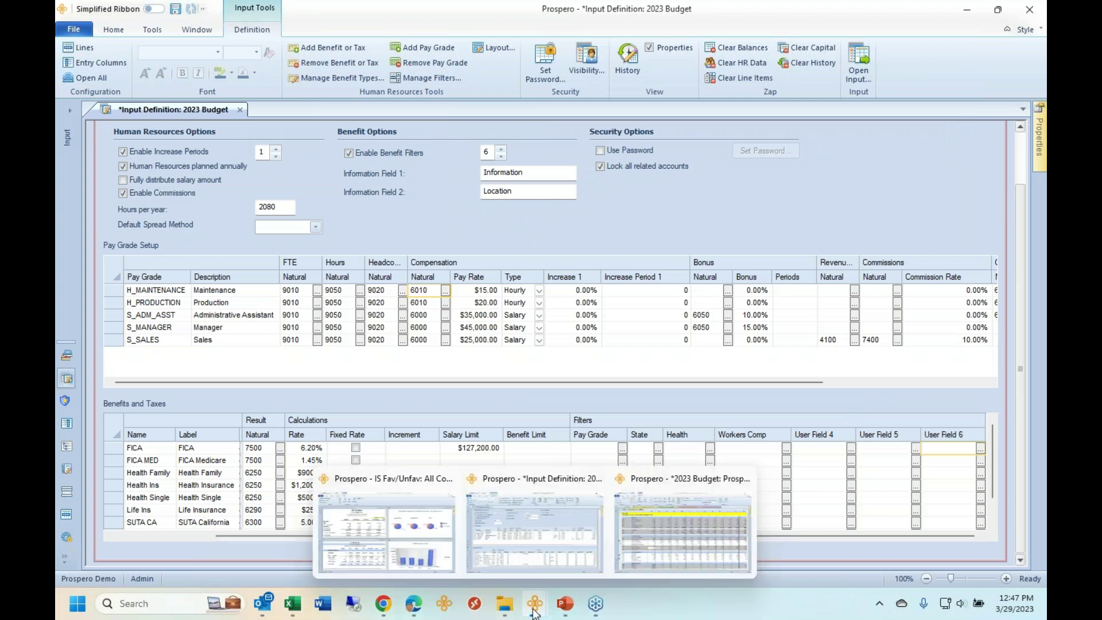
click(647, 561)
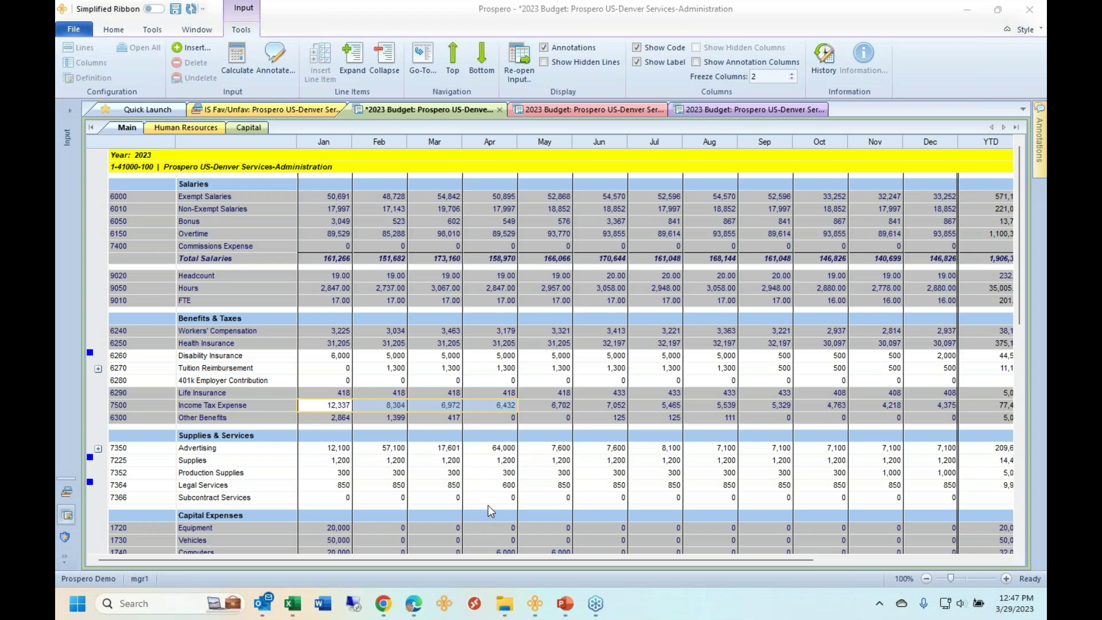
mouse_move(544, 591)
click(523, 510)
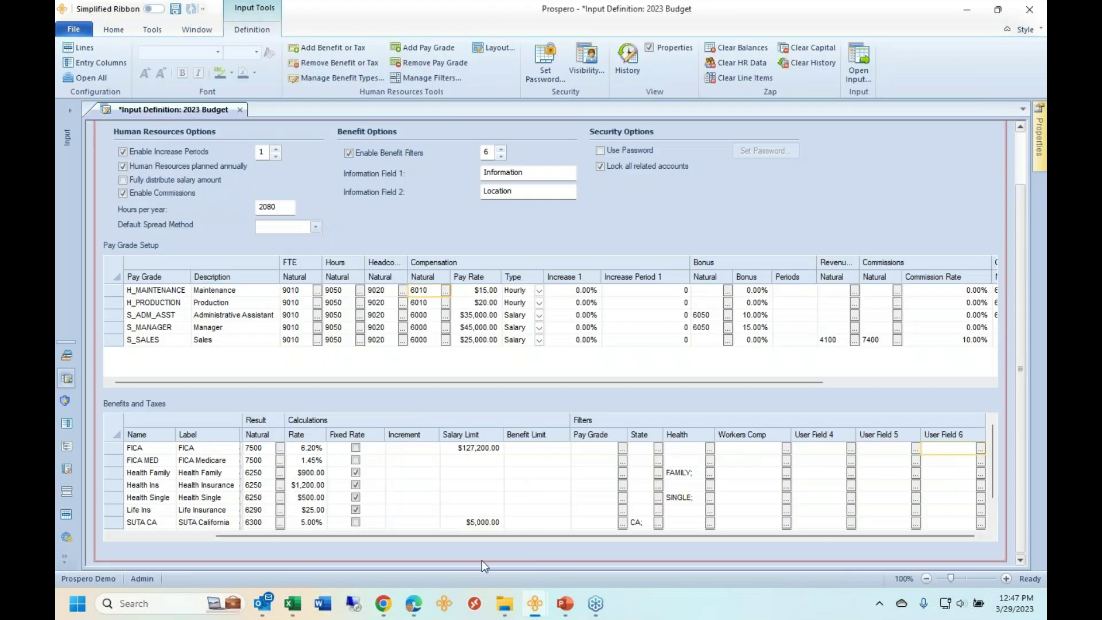
- Switch to the PowerPoint presentation and view slide 10, Prospero vs Management Reporter, FRx and Forecaster
click(555, 611)
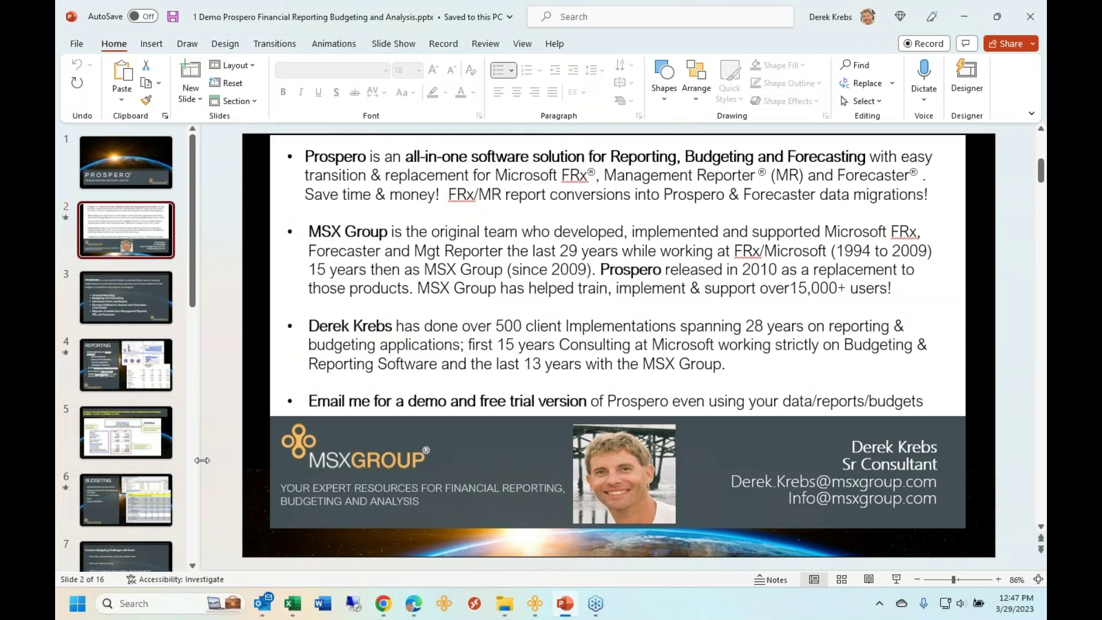
click(195, 471)
click(116, 299)
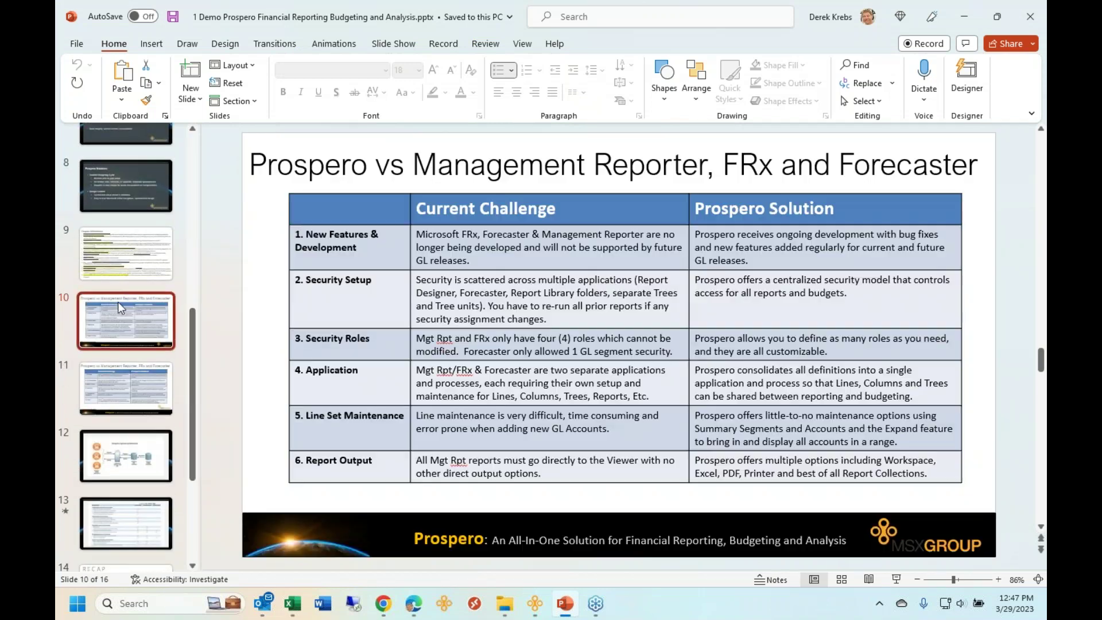
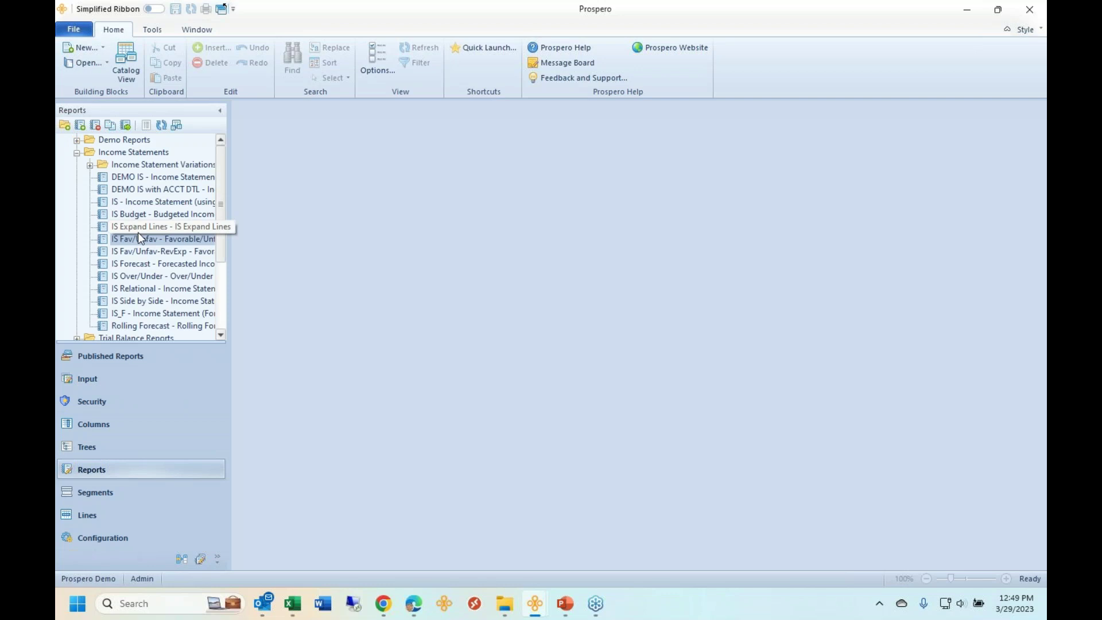
- Run the IS Fav/Unfav report for all companies, locations and departments, and select the actual Total Expenses amount
double_click(150, 240)
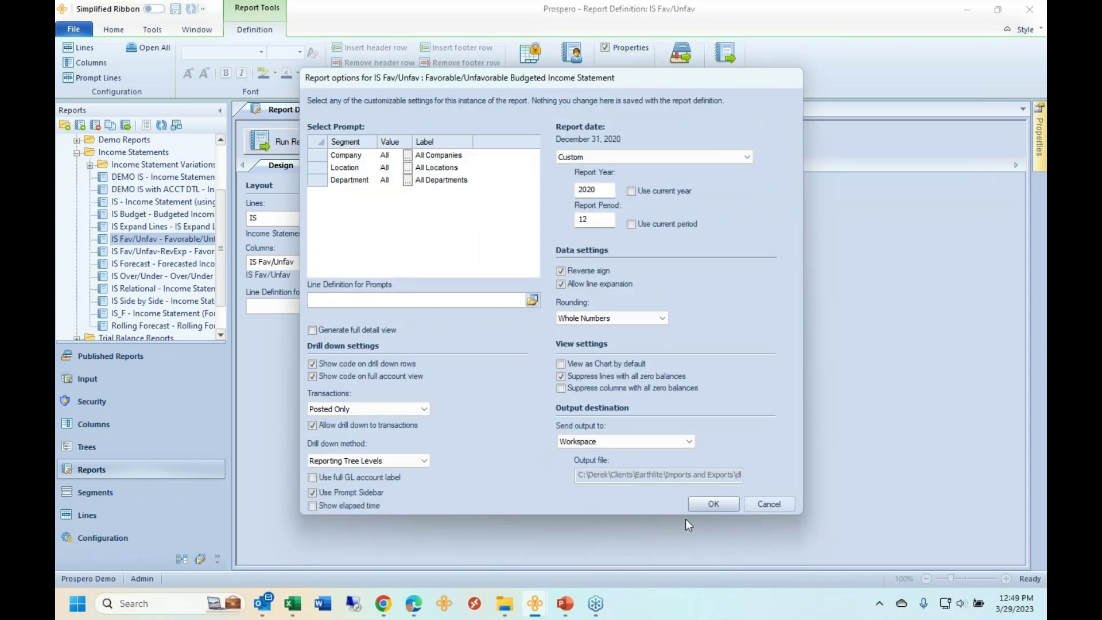
click(709, 506)
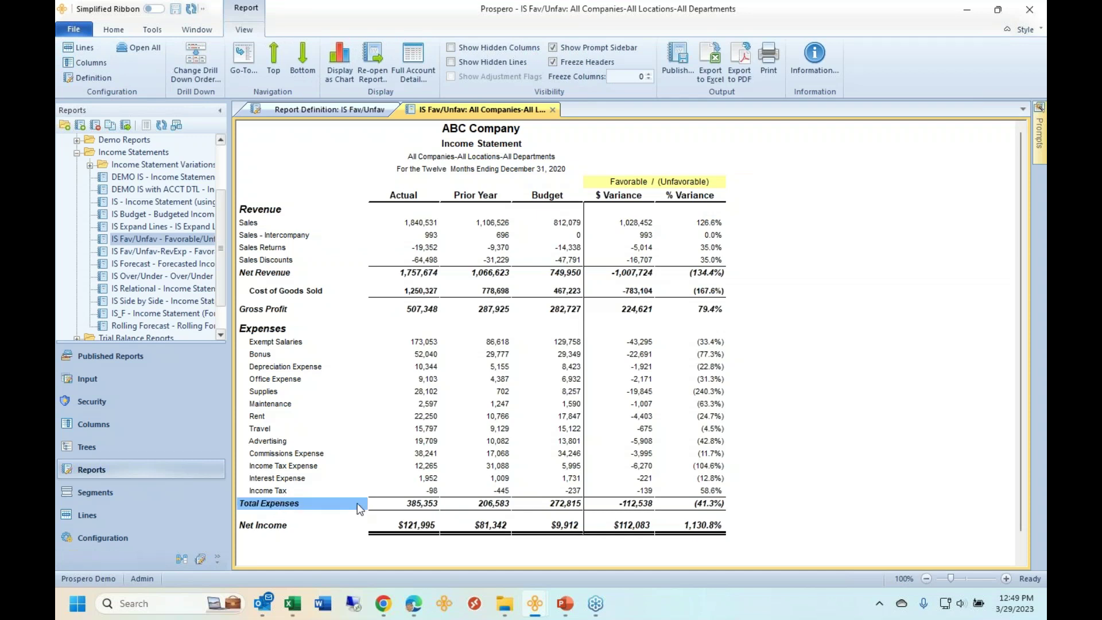
click(405, 505)
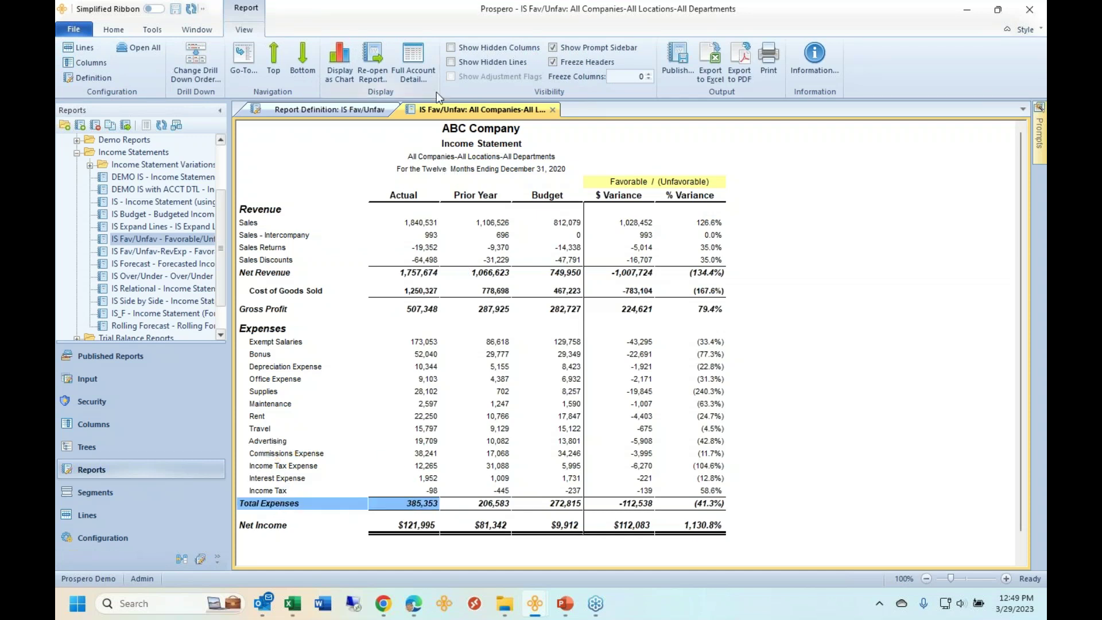
- Show the income statement's hidden columns and compare the report with and without the line codes
click(451, 48)
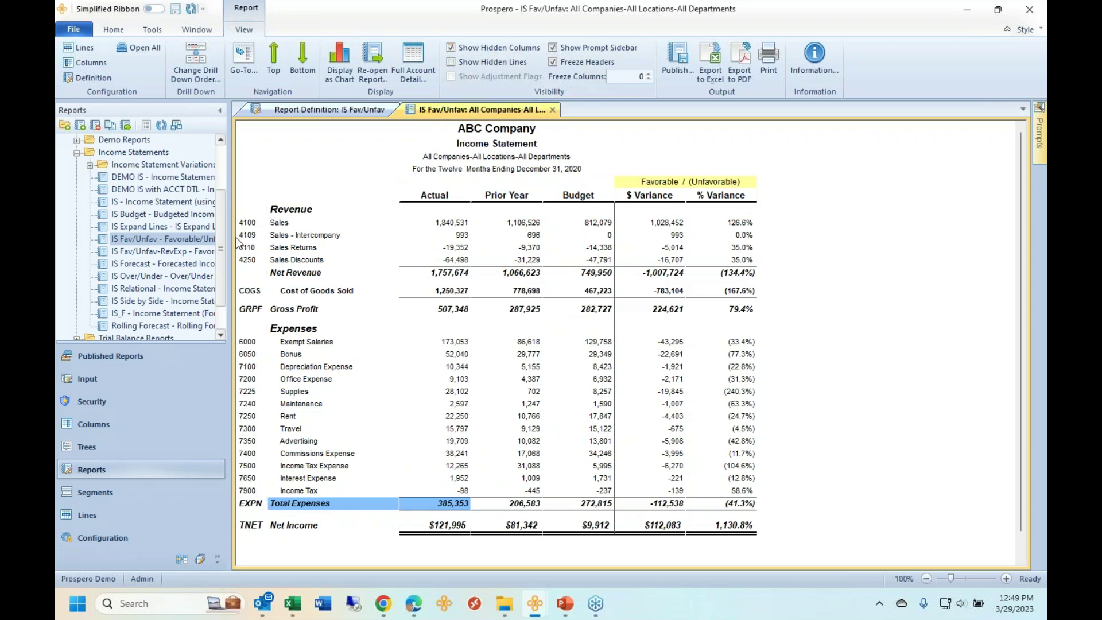
drag(256, 236, 254, 495)
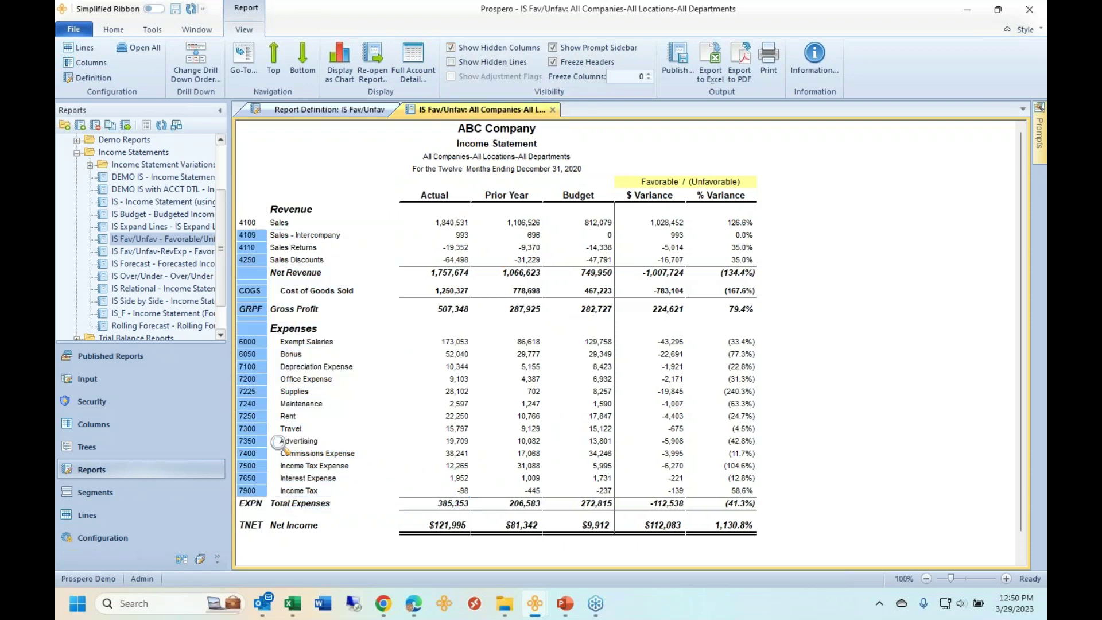
click(453, 49)
click(451, 48)
click(451, 49)
click(451, 48)
- Examine the report's Actual amounts and the 7900 Income Tax and EXPN Total Expenses lines
drag(462, 236, 462, 479)
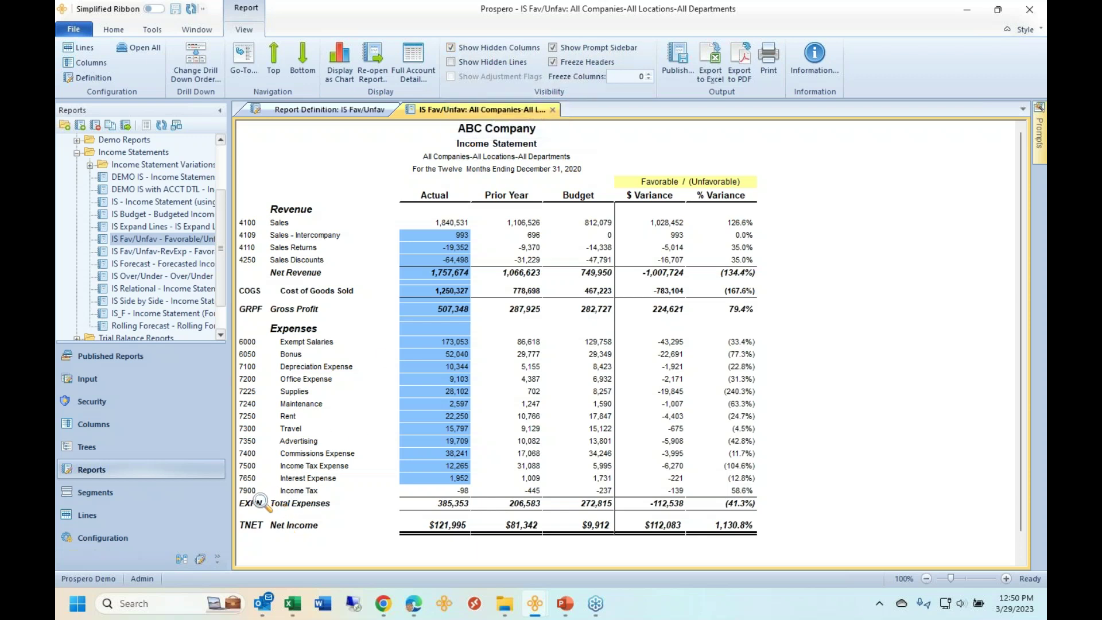
drag(253, 493, 292, 500)
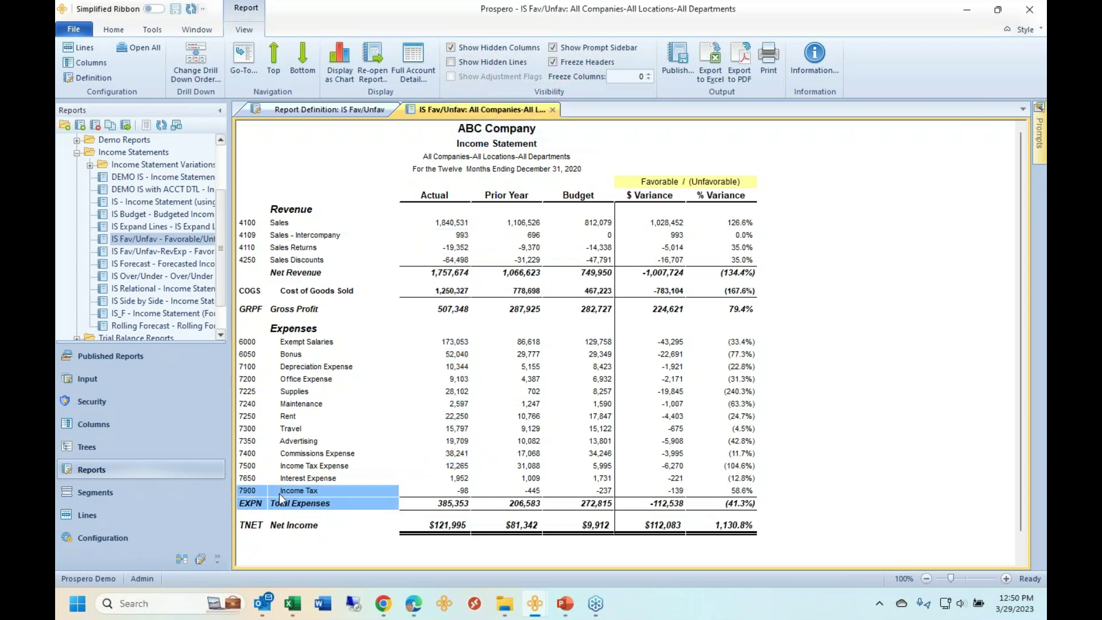
click(281, 498)
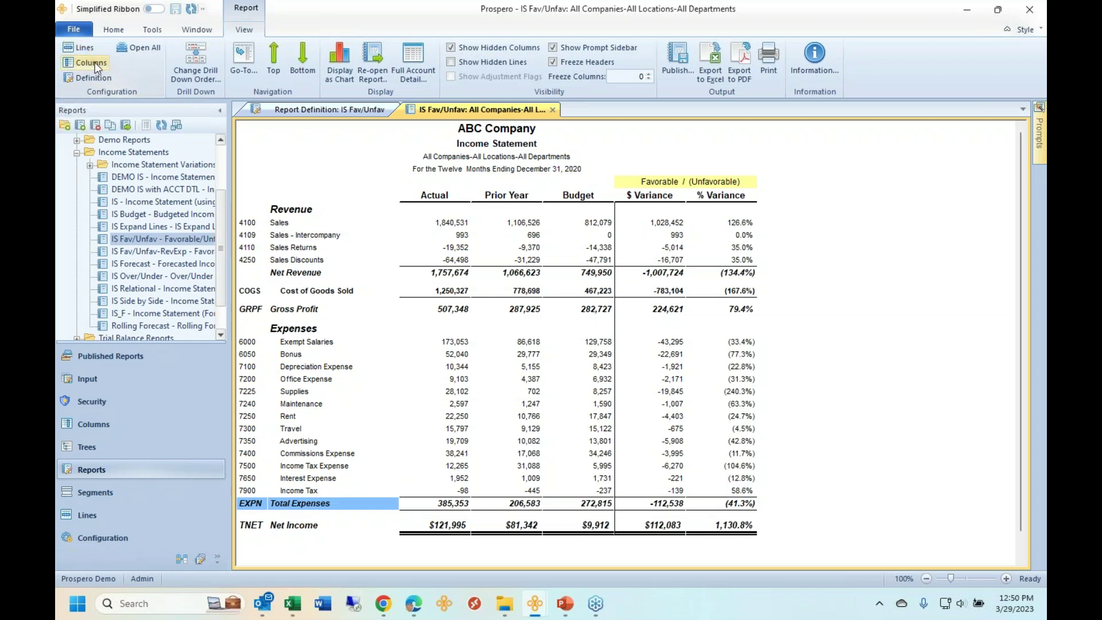
- Open the report's IS line definition and examine the individual revenue account lines and the EXPN Total Expenses line
click(87, 49)
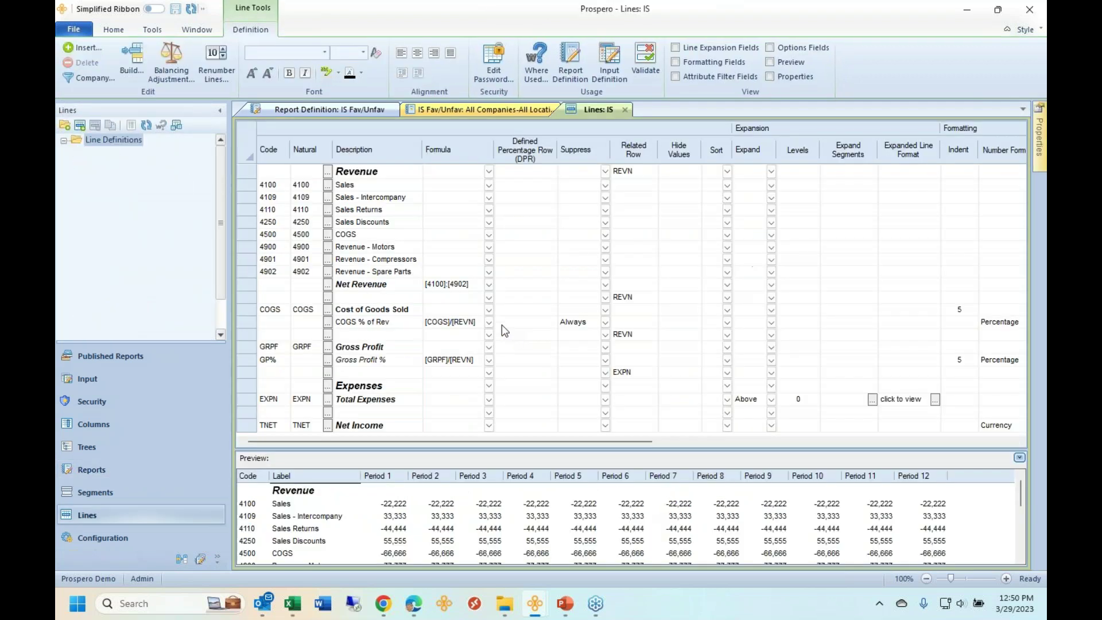
drag(316, 188, 379, 270)
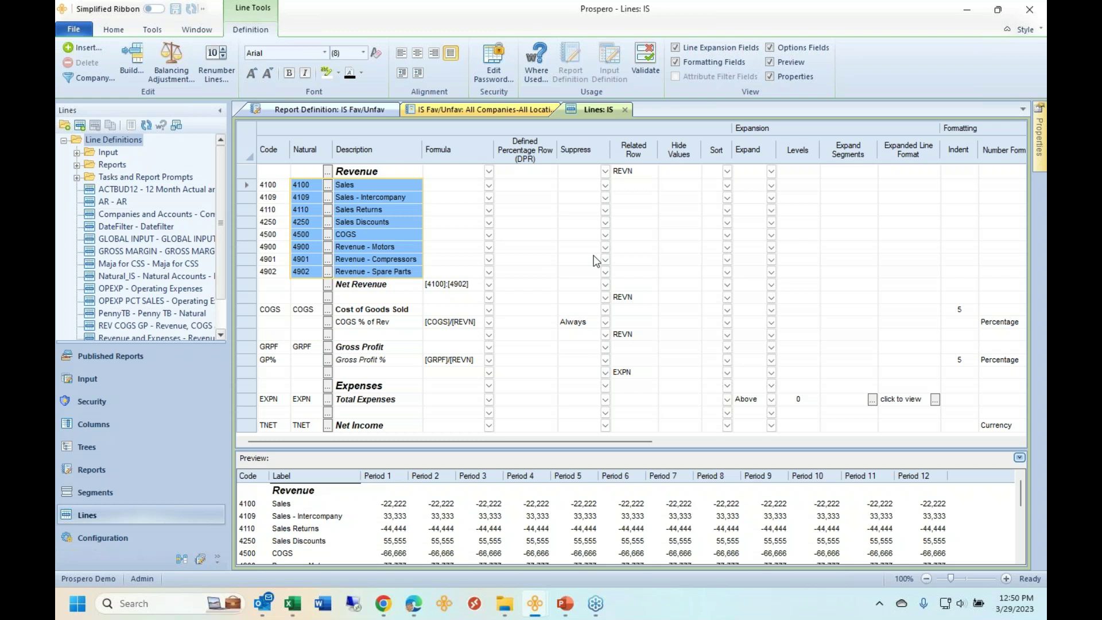
click(244, 398)
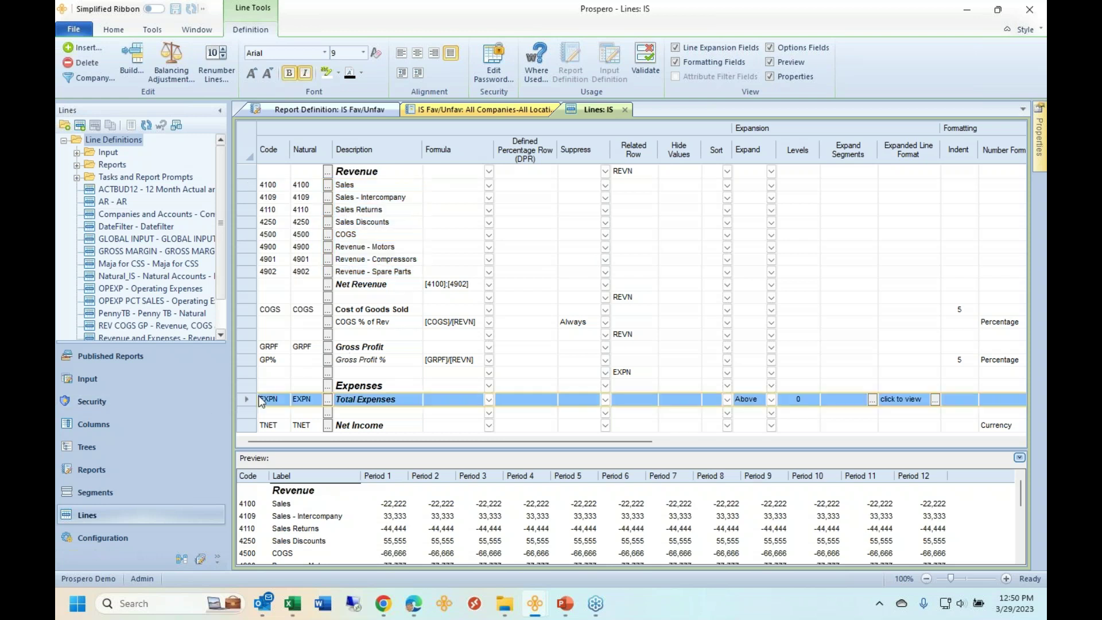
- Compare the income statement report with the IS line definition side by side, and return both to a single tab group
right_click(598, 110)
click(624, 173)
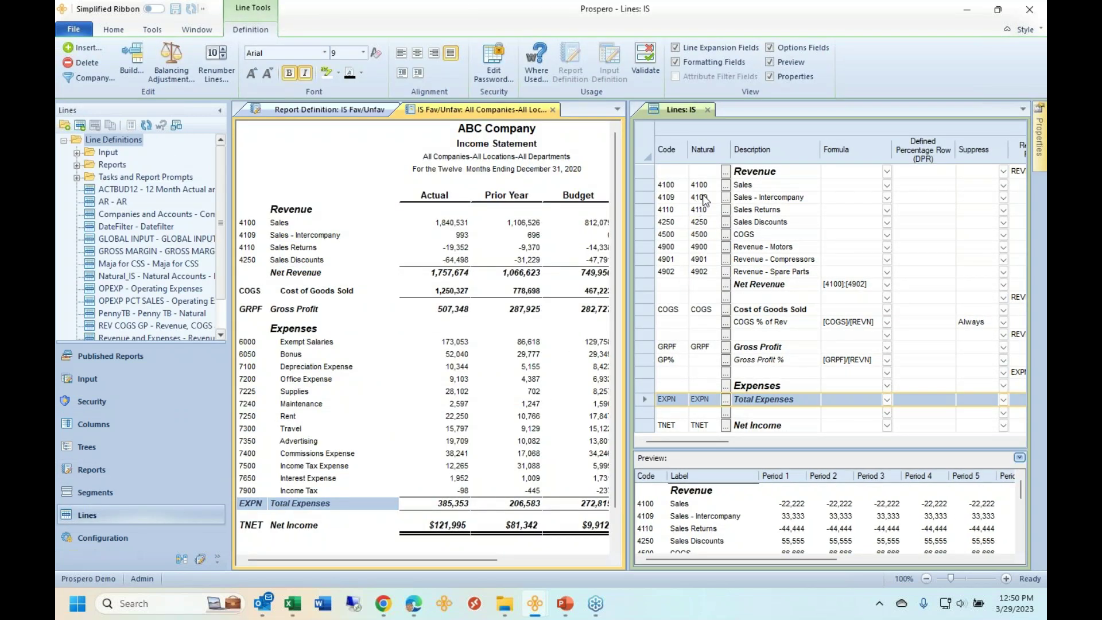
drag(701, 197, 700, 259)
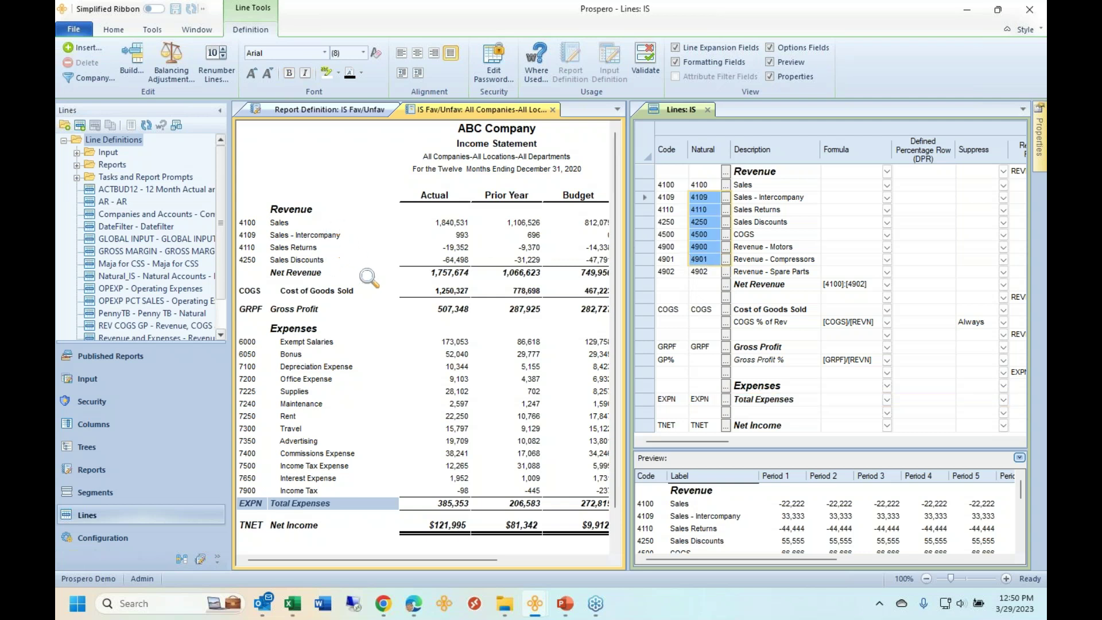
click(652, 405)
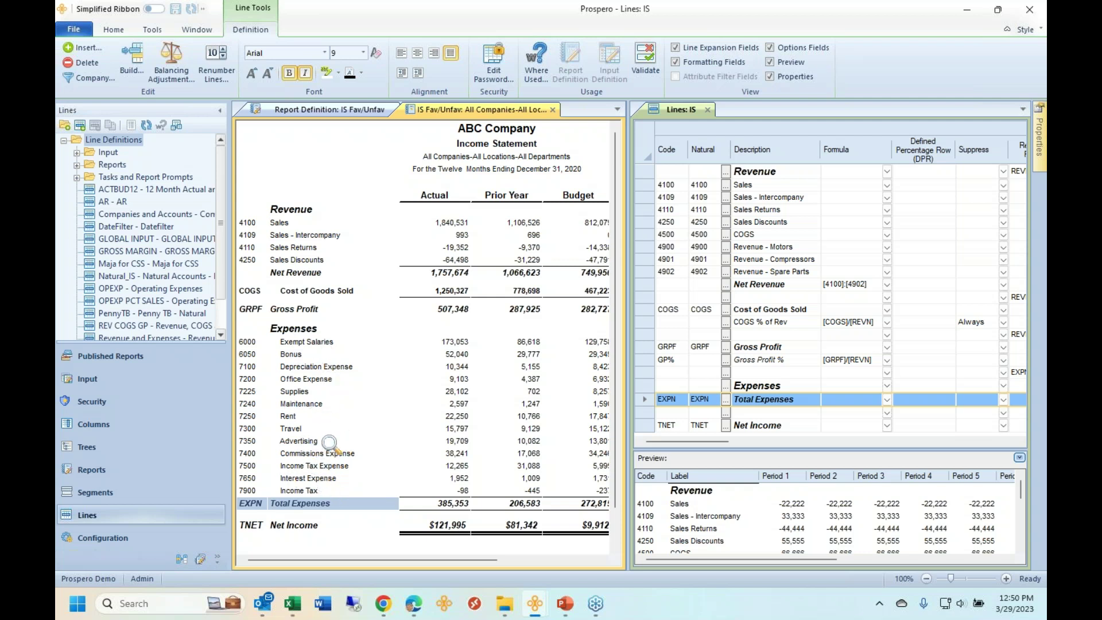
right_click(673, 111)
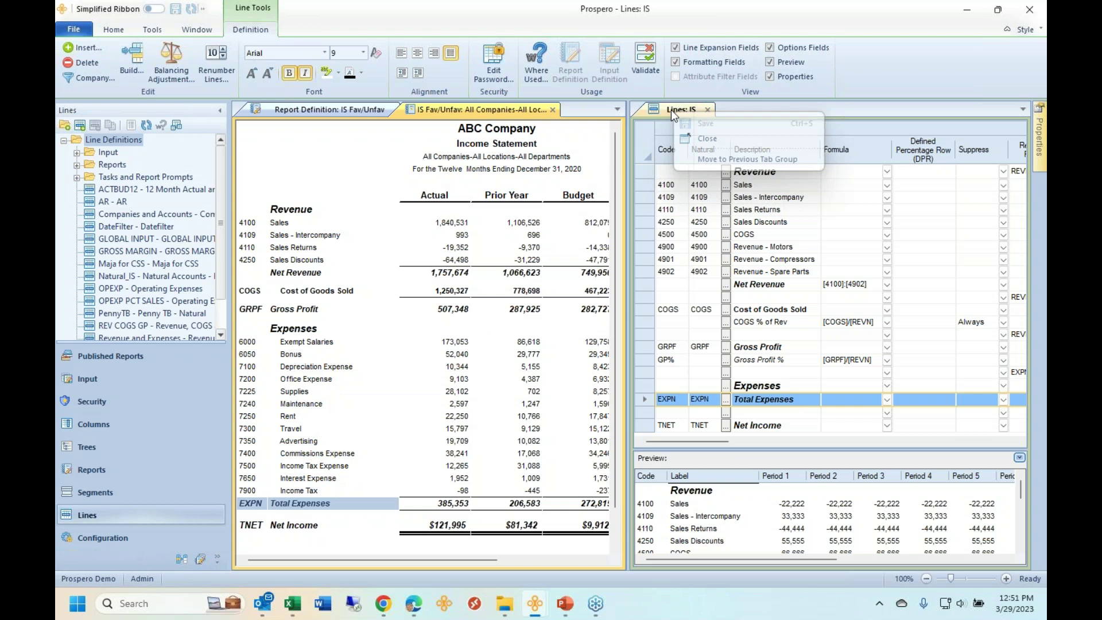
click(740, 159)
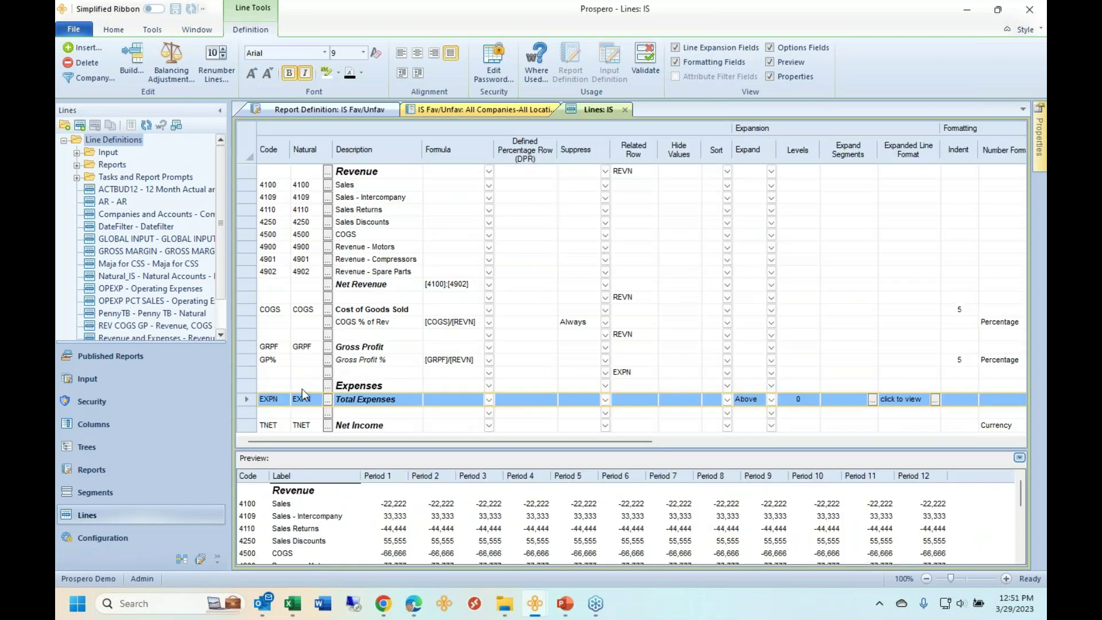
- Examine the Expand options and the Levels setting of the EXPN Total Expenses line
click(773, 404)
click(772, 402)
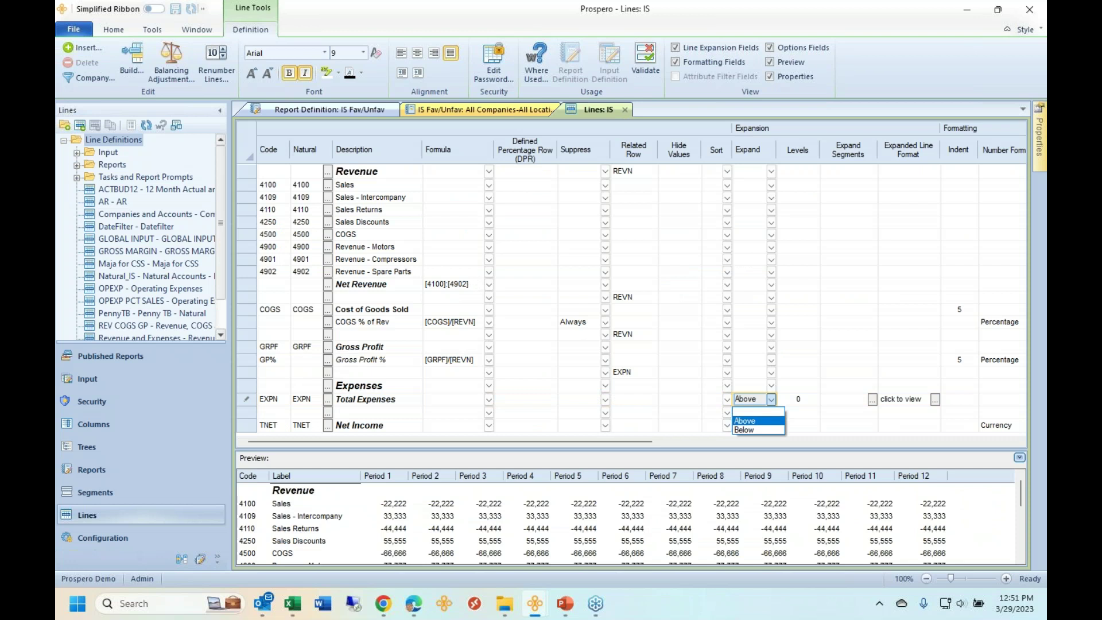
key(Return)
click(794, 400)
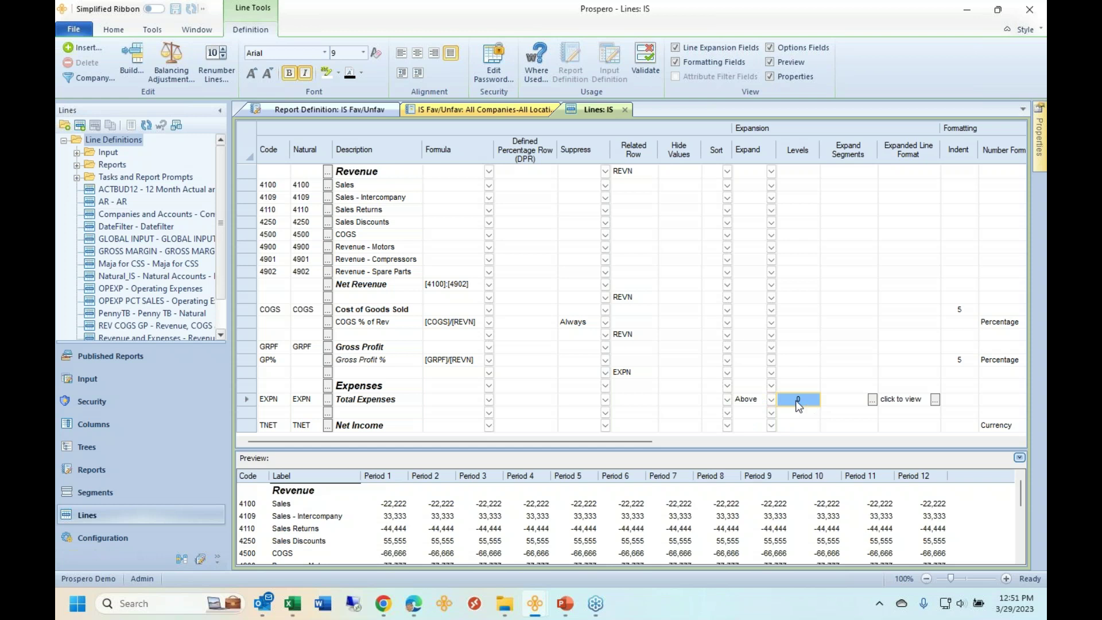
- Open the natural account selection for the EXPN line, show it as a selection tree, and enlarge the dialog
click(328, 401)
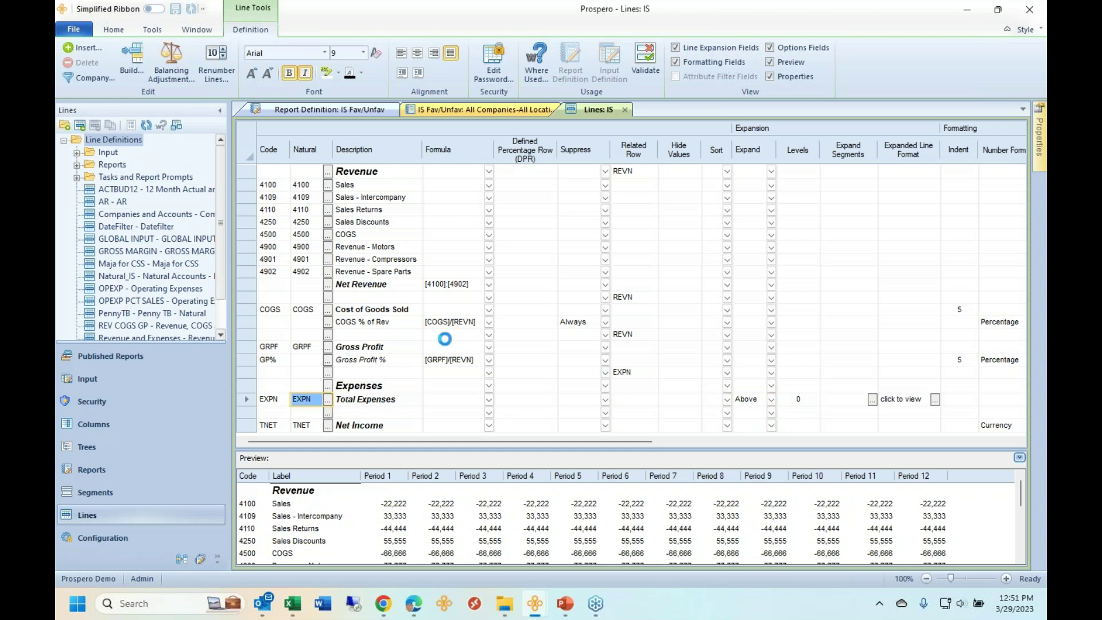
drag(518, 164, 668, 110)
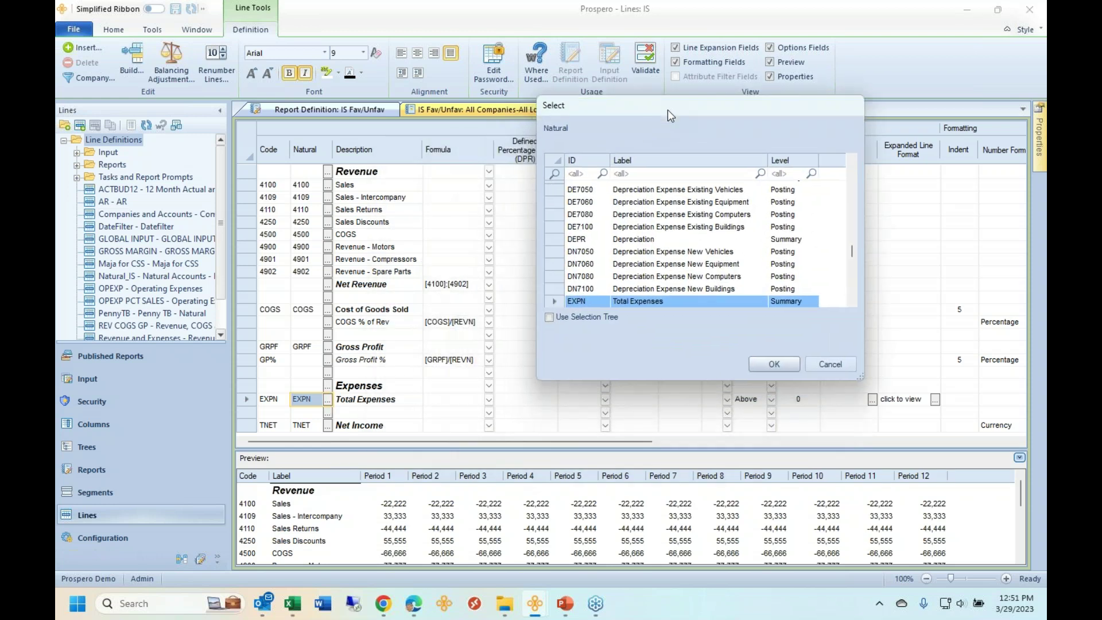
click(572, 322)
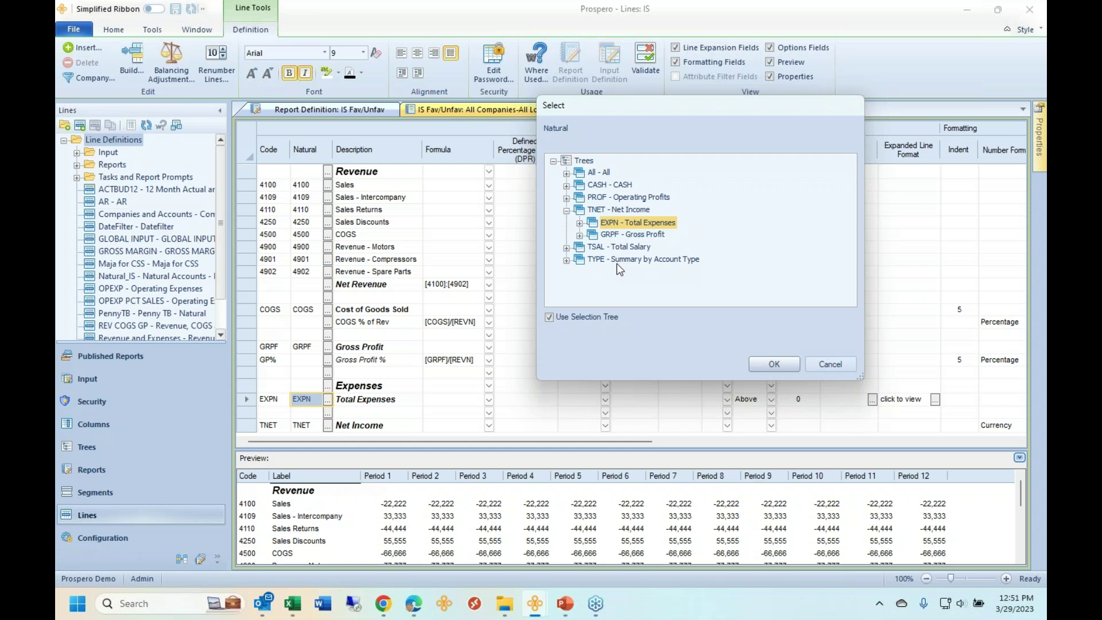
click(632, 211)
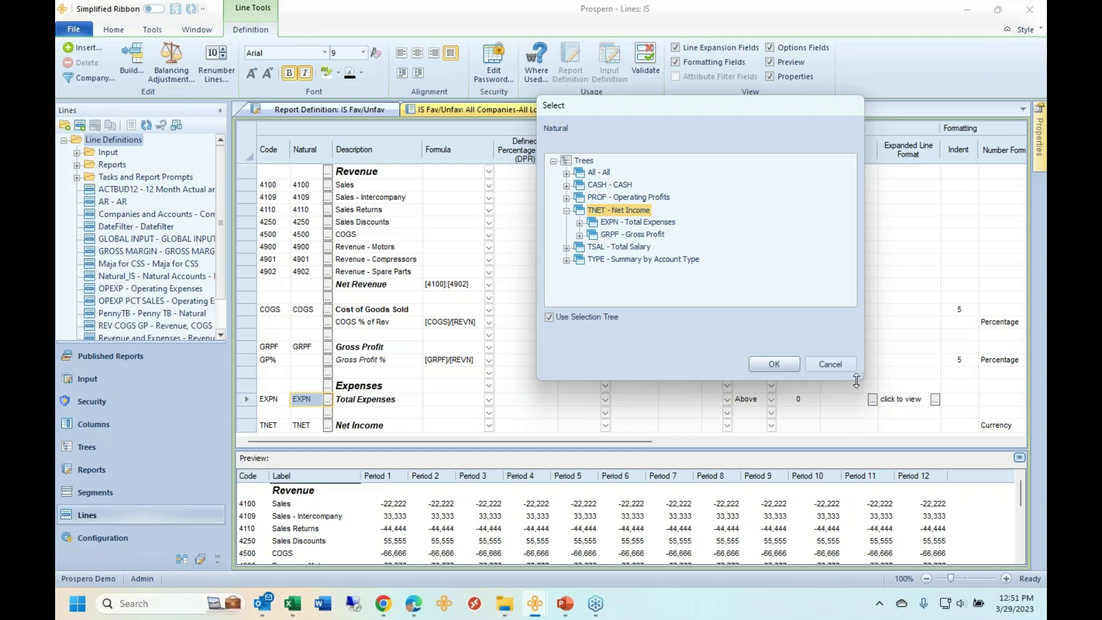
drag(857, 380, 929, 547)
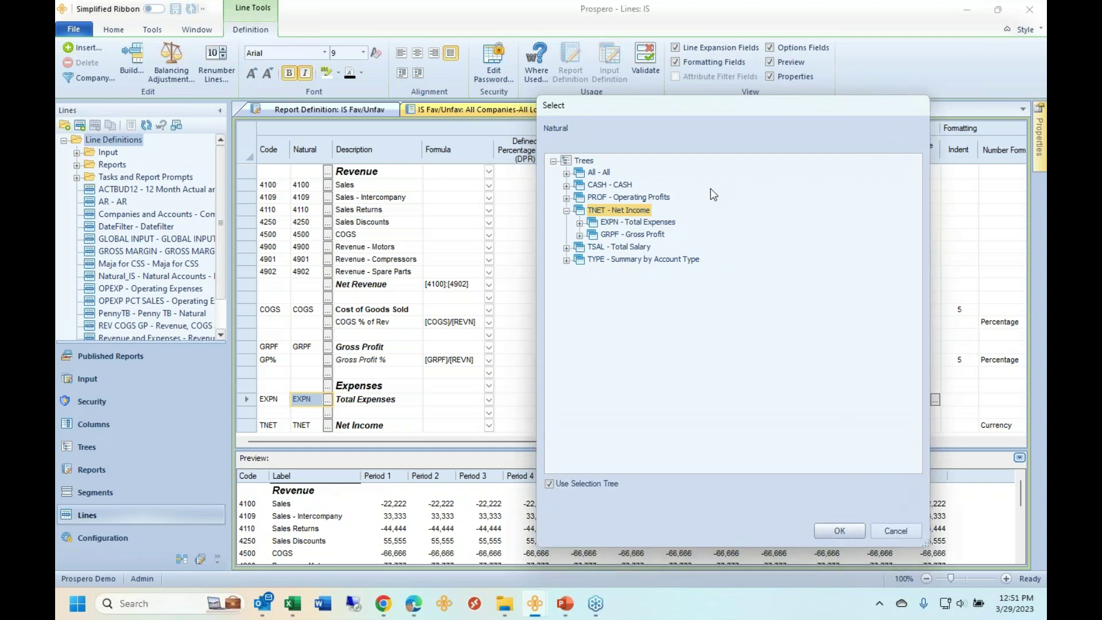
- Expand the Total Expenses, Gross Profit and Cost of Goods Sold branches of the TNET tree and examine the Revenues account range
click(606, 185)
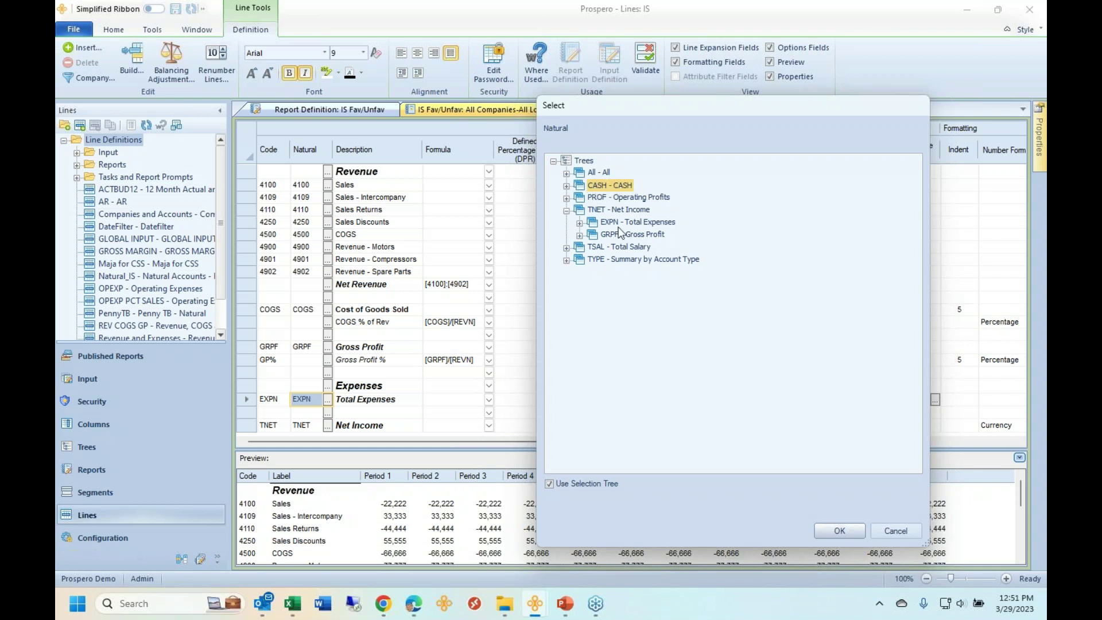
click(610, 223)
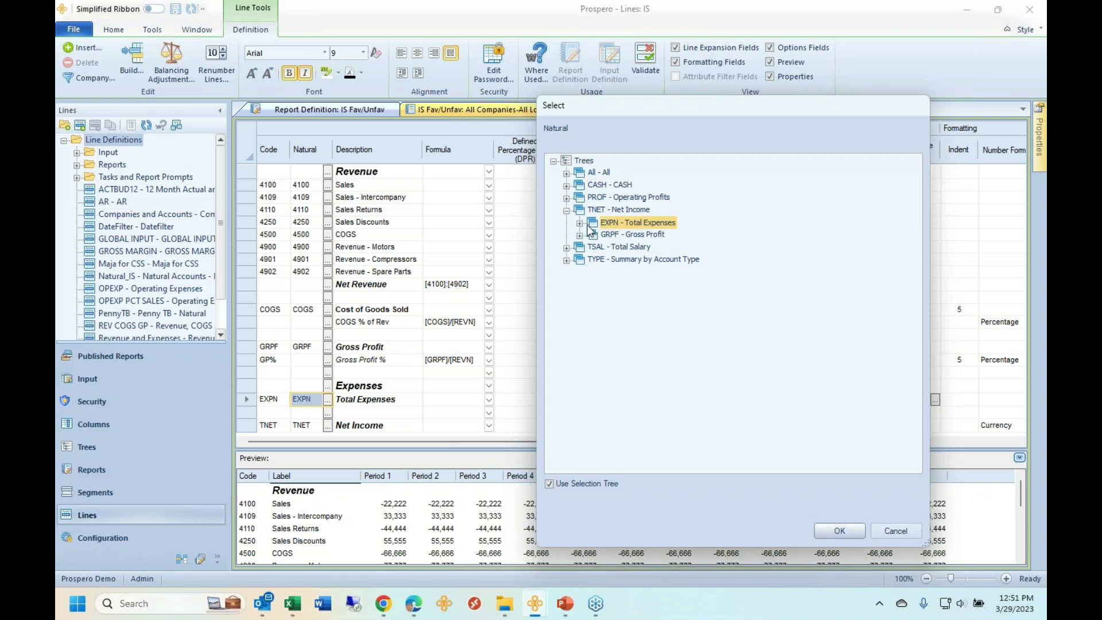
double_click(591, 226)
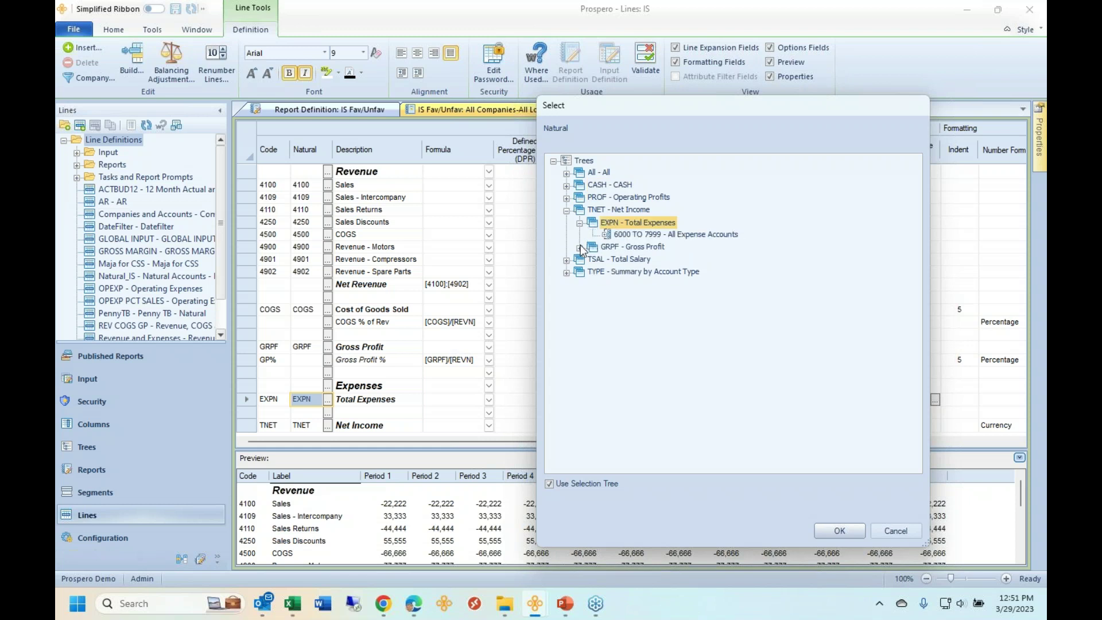
click(580, 248)
click(593, 297)
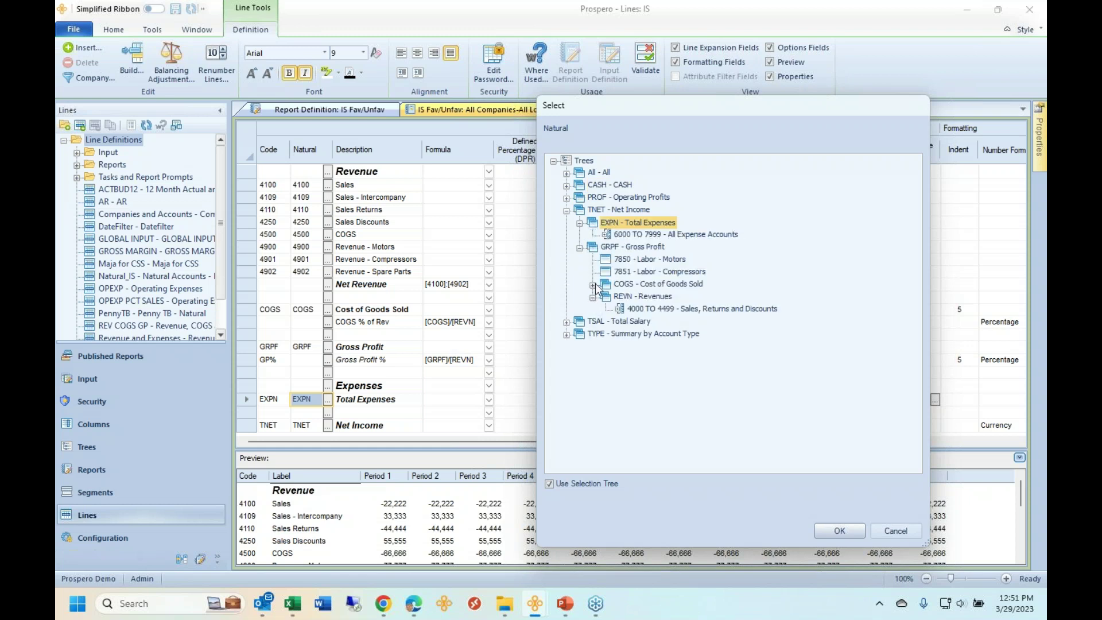
click(593, 284)
click(653, 347)
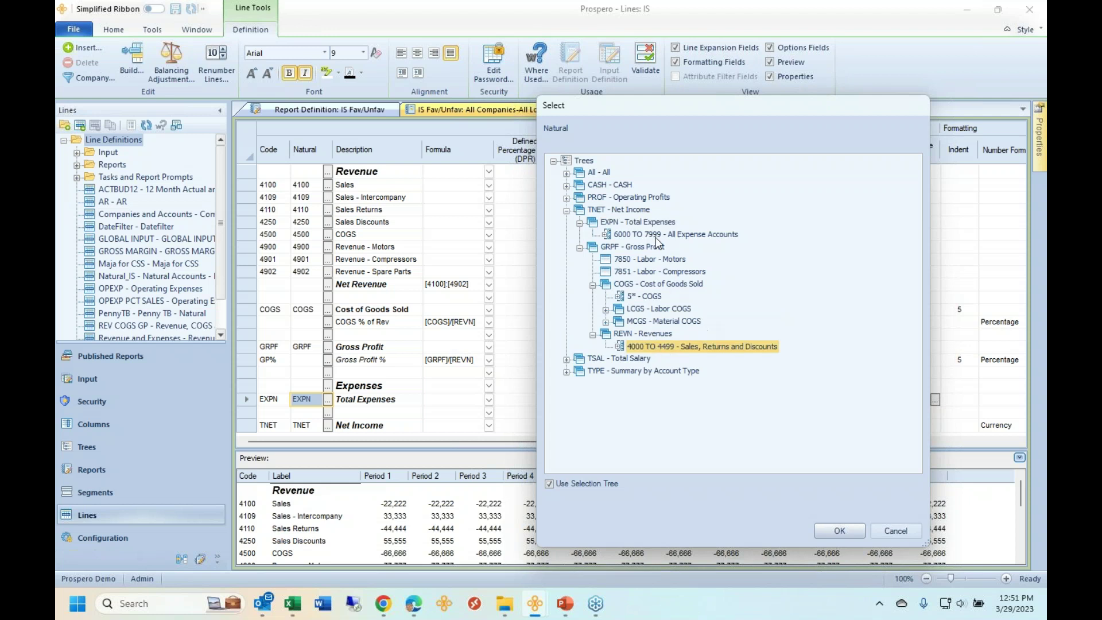
- Expand Labor COGS and Material COGS and examine their individual accounts alongside the 5* COGS entry
click(656, 237)
click(673, 347)
click(606, 321)
click(606, 309)
click(662, 346)
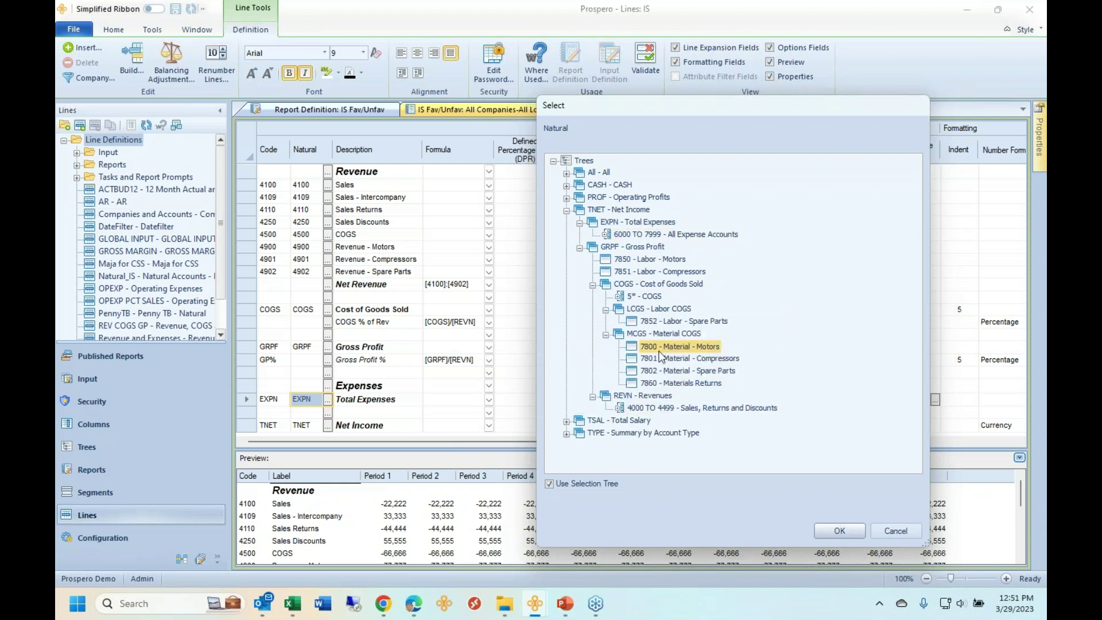
click(663, 372)
click(661, 323)
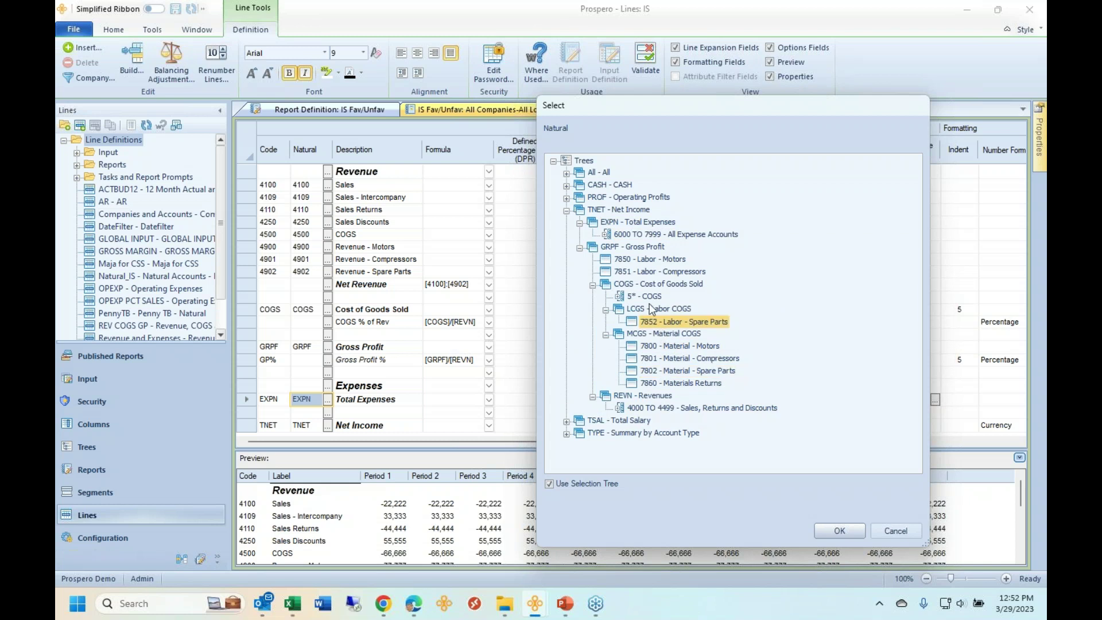
click(648, 296)
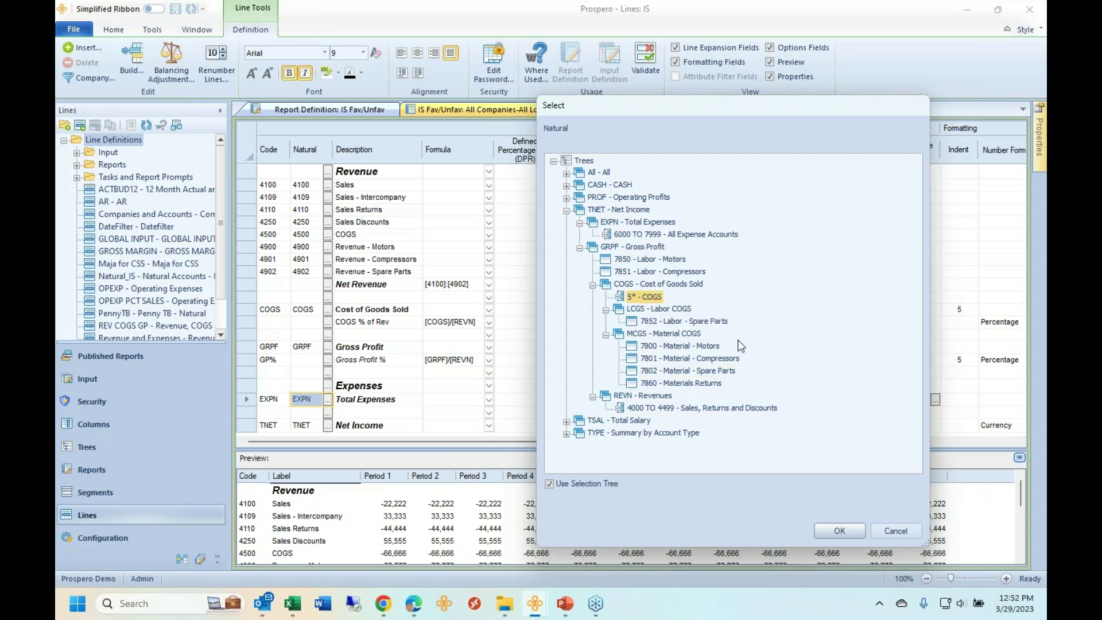
- Examine the Revenues range and the EXPN range 6000 TO 7999, and close the account selection without changing it
click(680, 408)
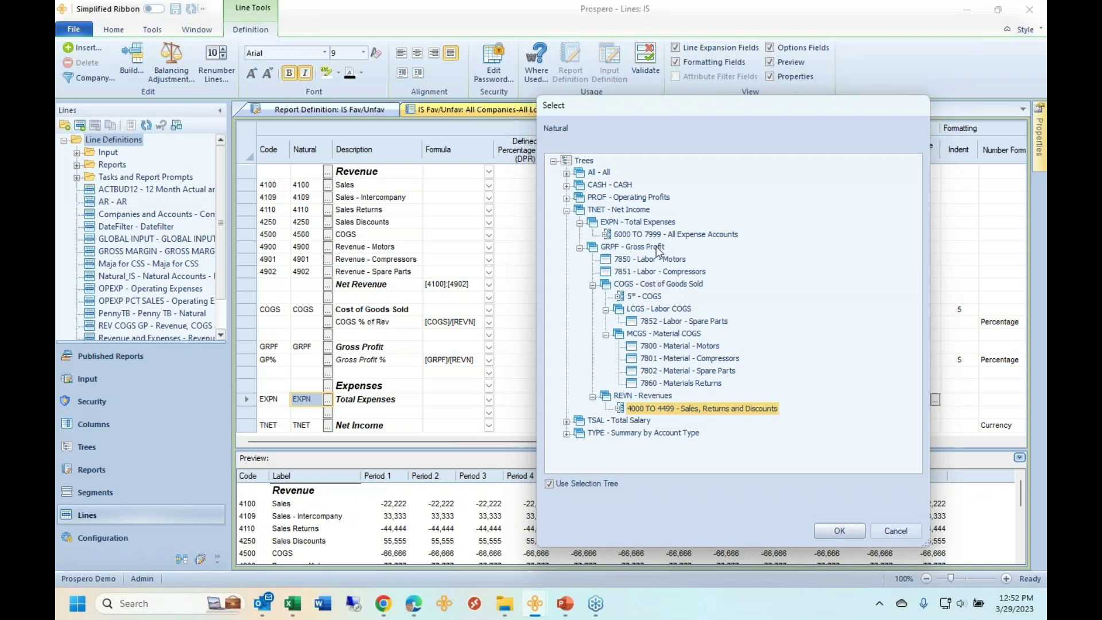
click(638, 224)
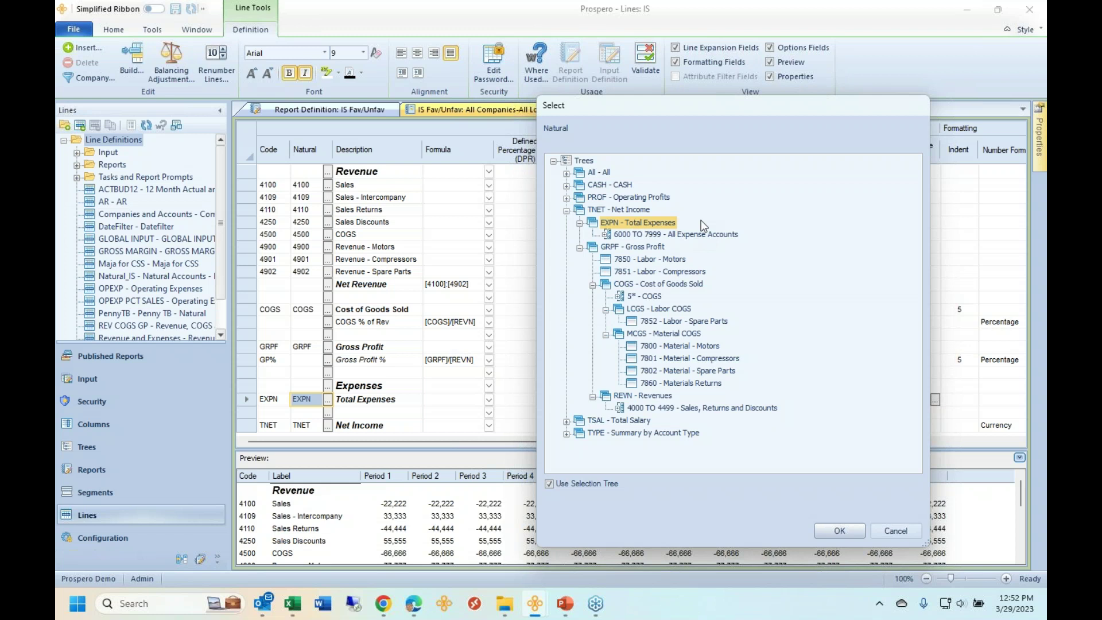
click(645, 235)
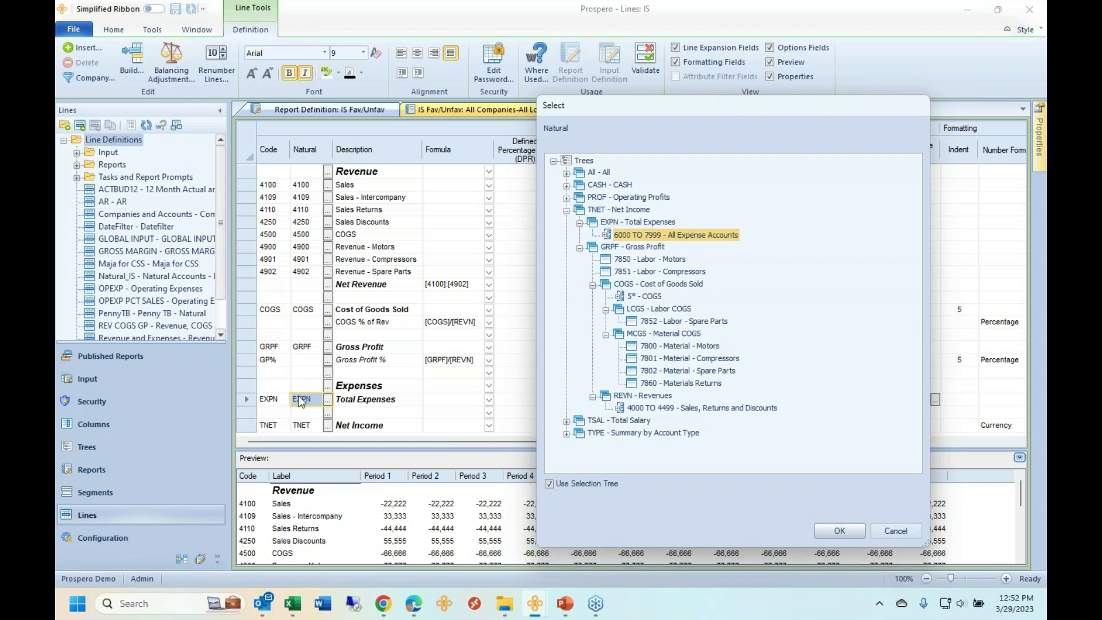
click(633, 222)
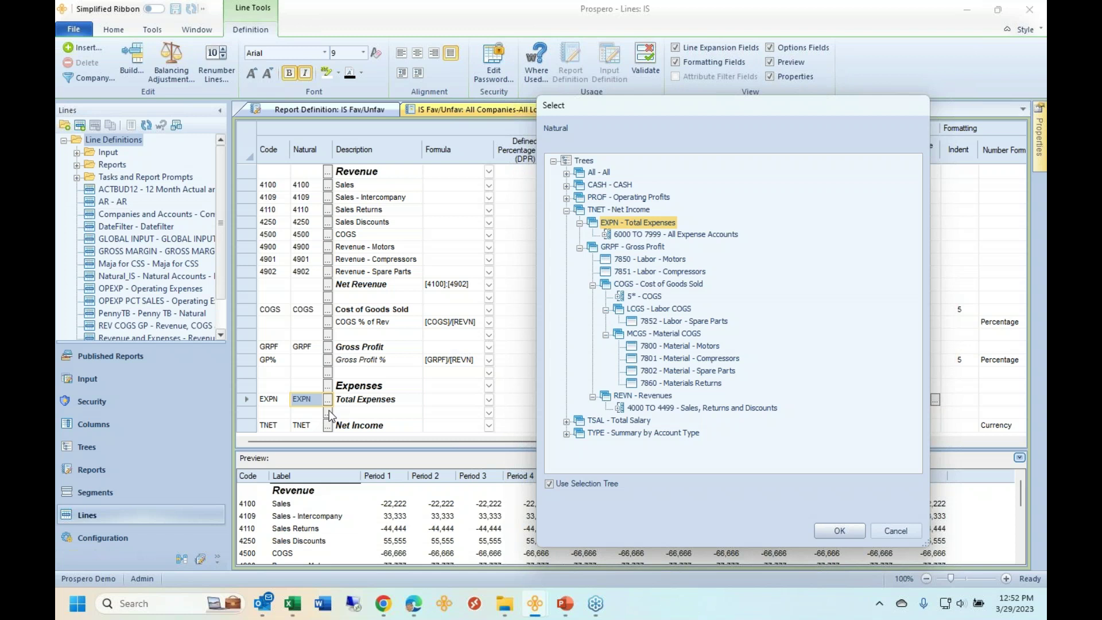
click(896, 530)
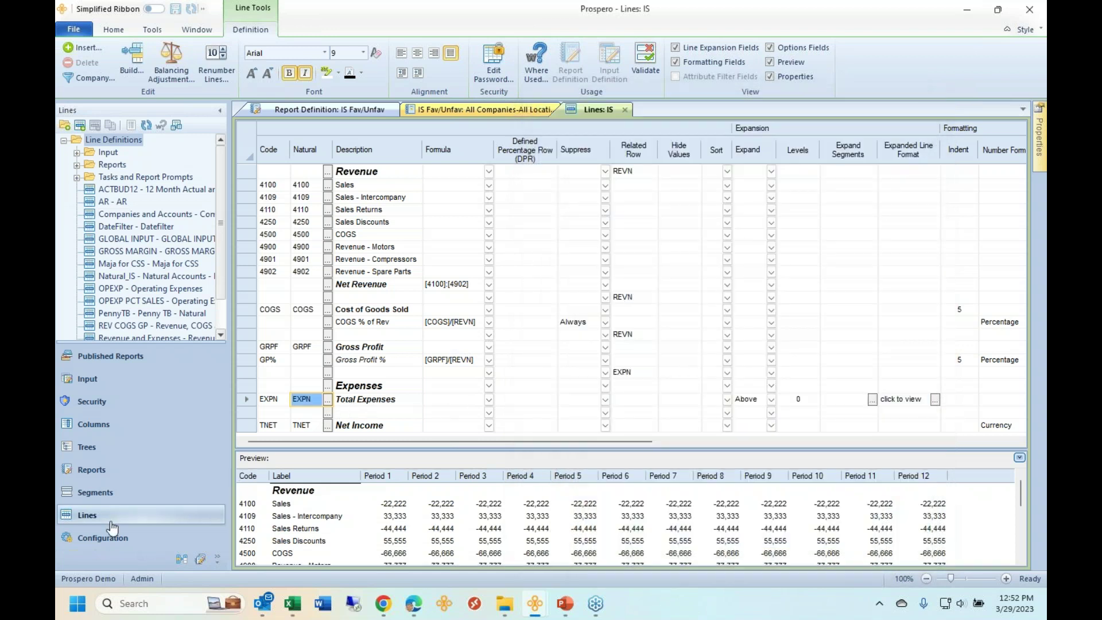
- Open the TNET - Net Income tree from the current Natural tree definitions and expand all its branches
click(86, 448)
click(77, 153)
click(90, 178)
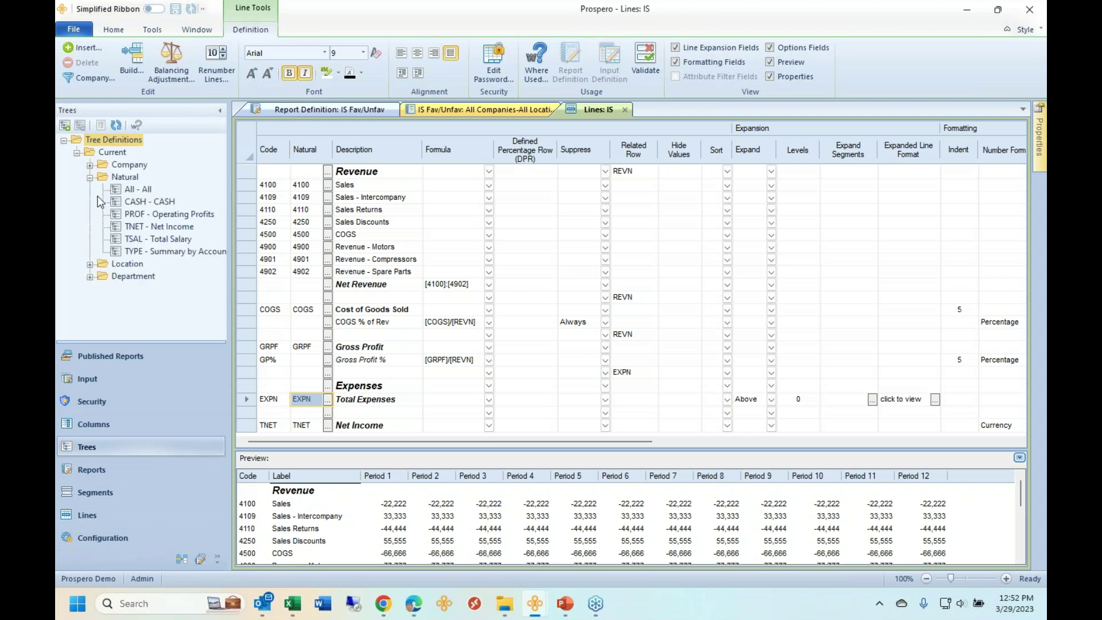
click(141, 228)
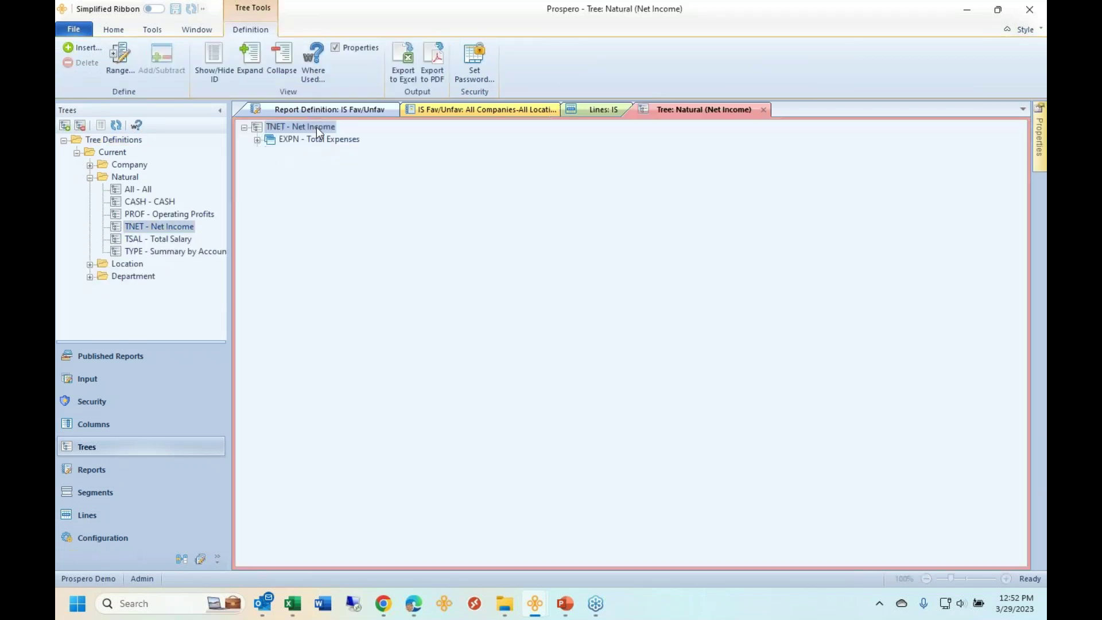
right_click(316, 126)
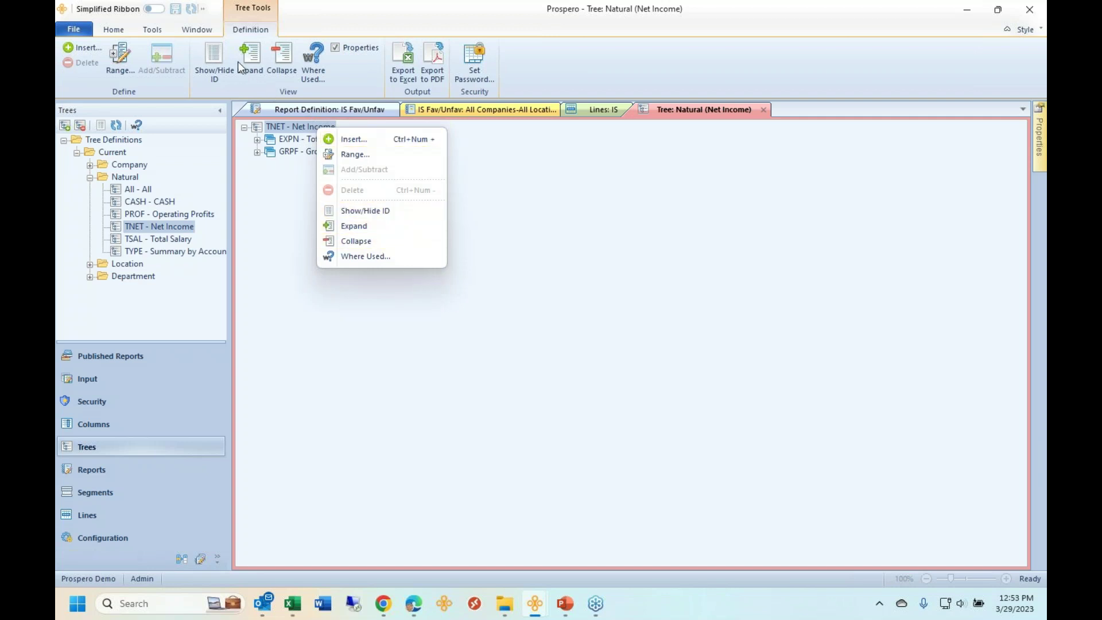
click(360, 226)
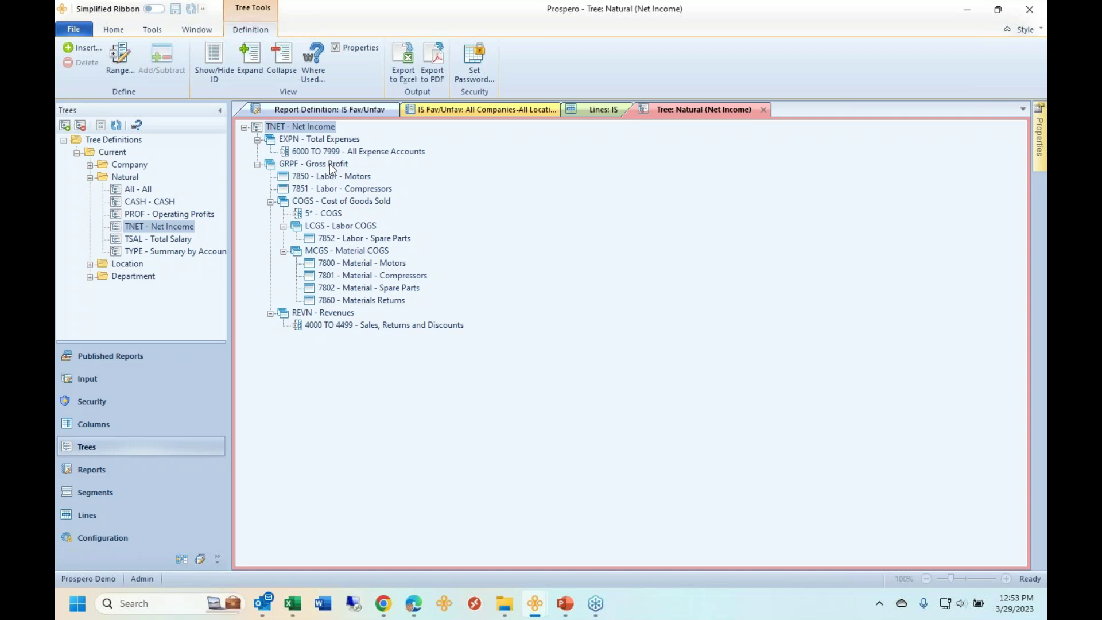
- Look up where EXPN - Total Expenses is used, examine the line definitions, and select the IS Fav/Unfav-RevExp column definition
click(358, 140)
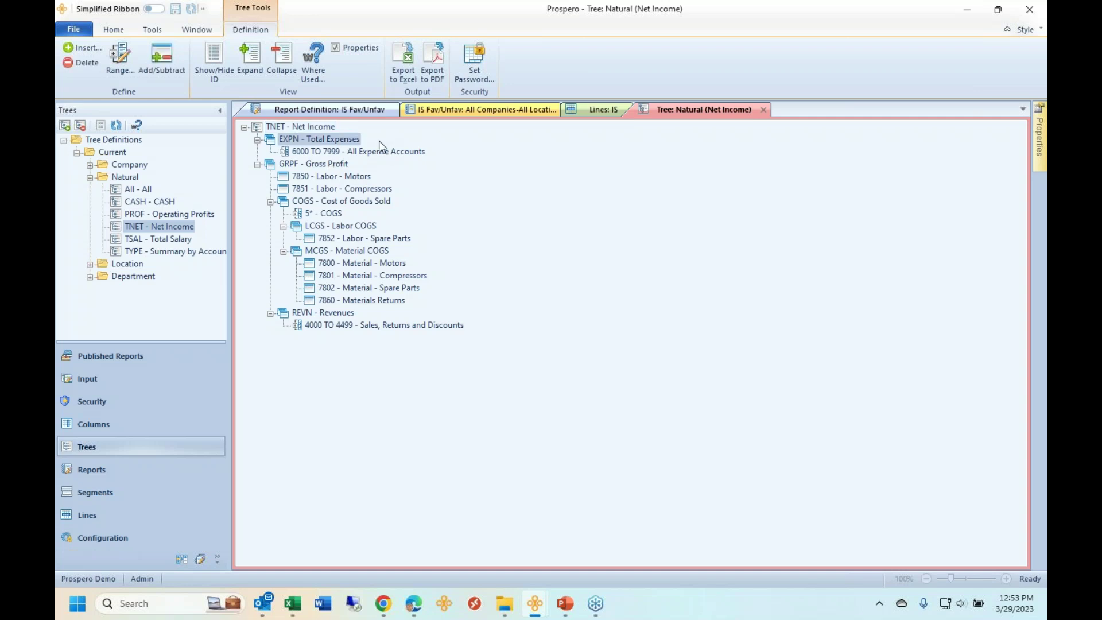
right_click(319, 143)
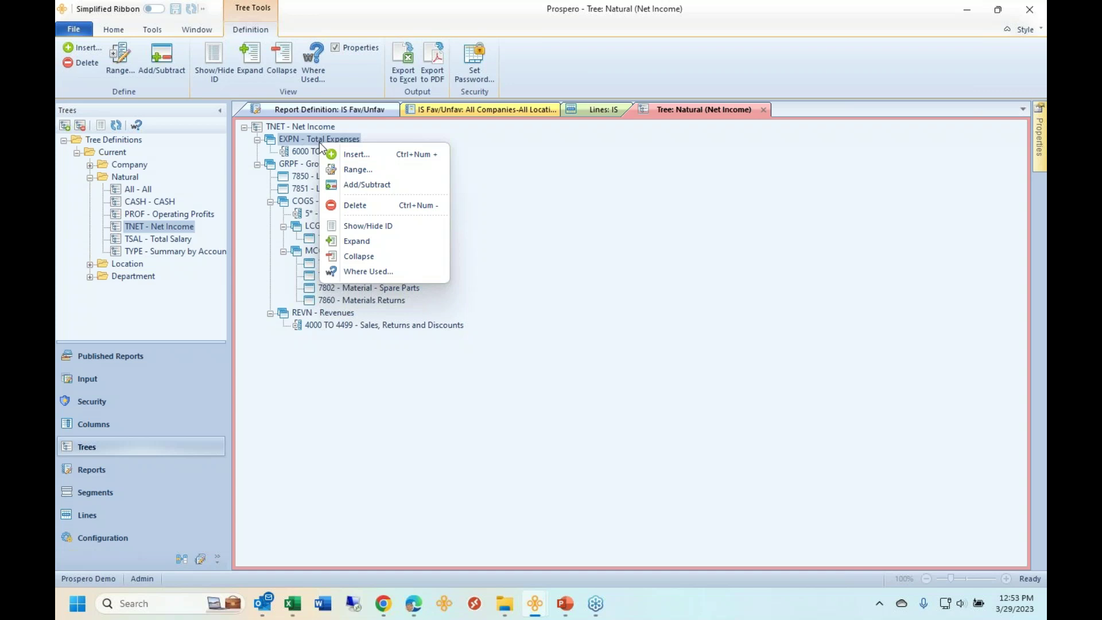
click(416, 273)
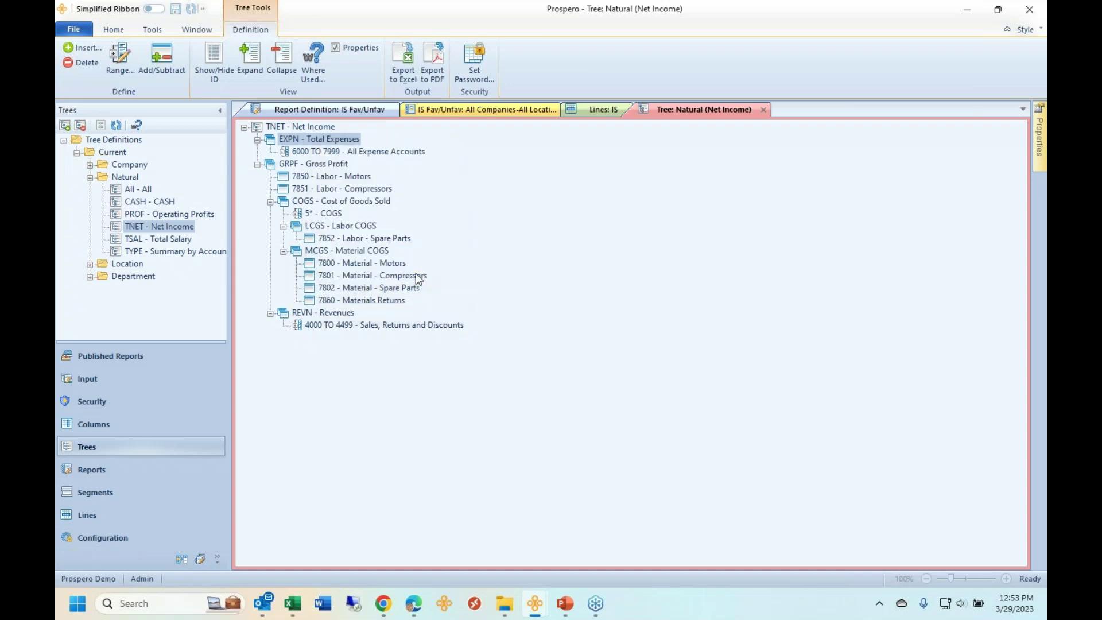
drag(711, 431, 966, 579)
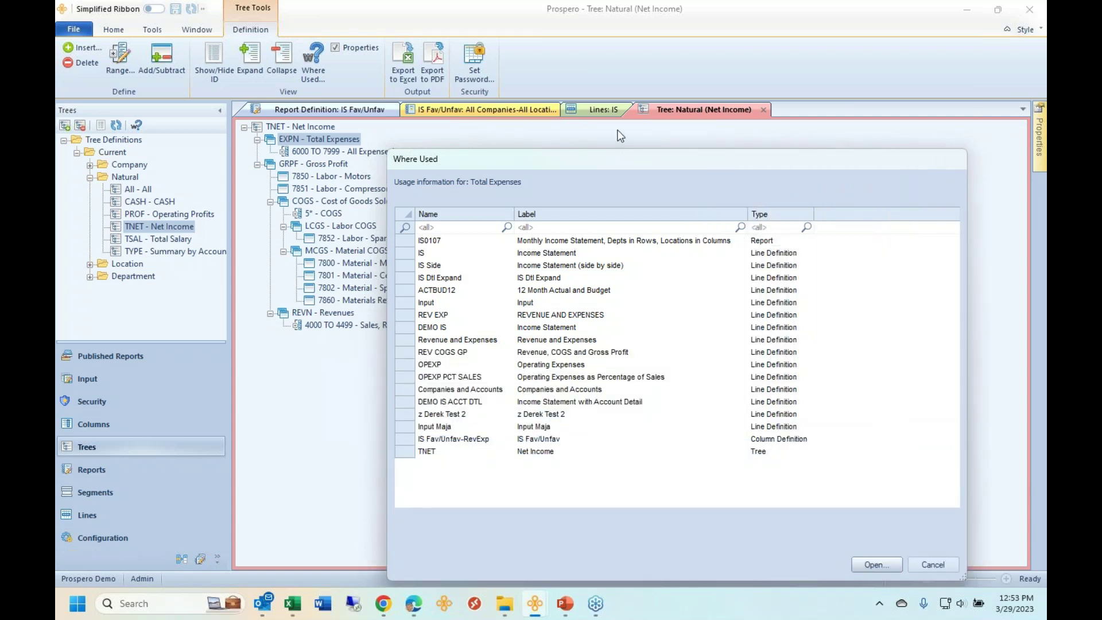
drag(605, 163, 622, 150)
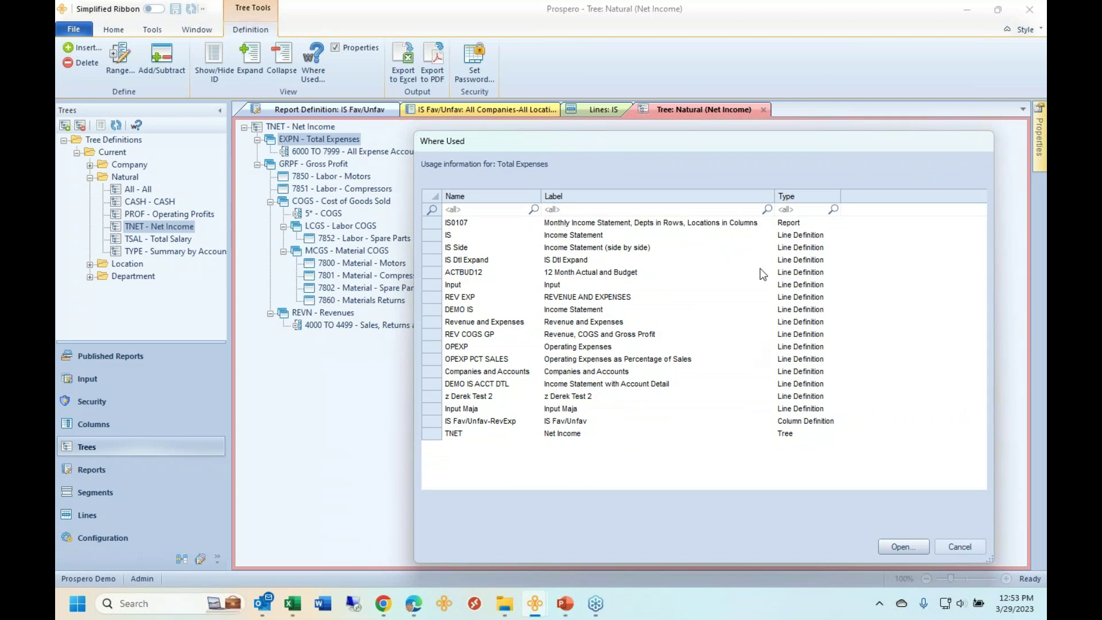
drag(793, 272, 785, 348)
click(811, 422)
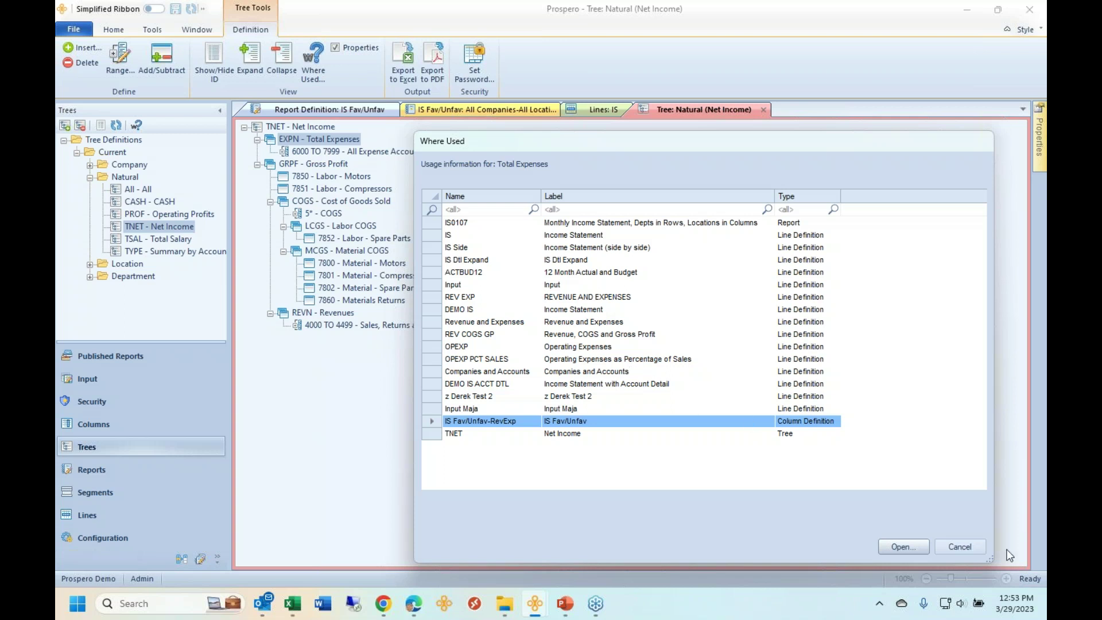
- Close the usage lookup and try to add a range labelled Demo from 6000 to 6099 under EXPN - Total Expenses
click(961, 547)
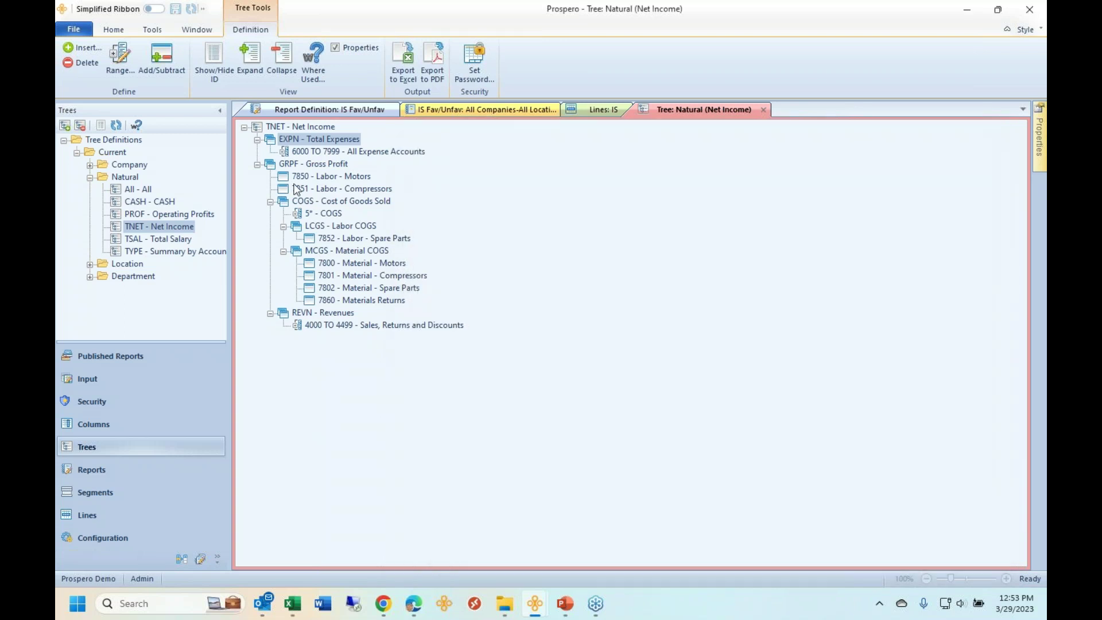
right_click(312, 142)
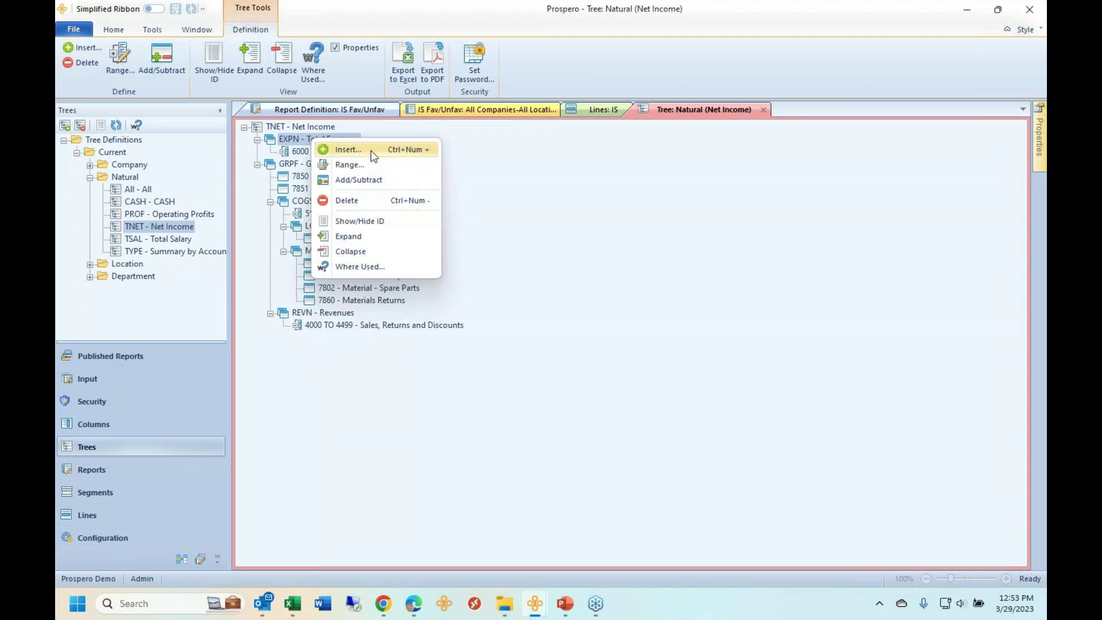
click(372, 167)
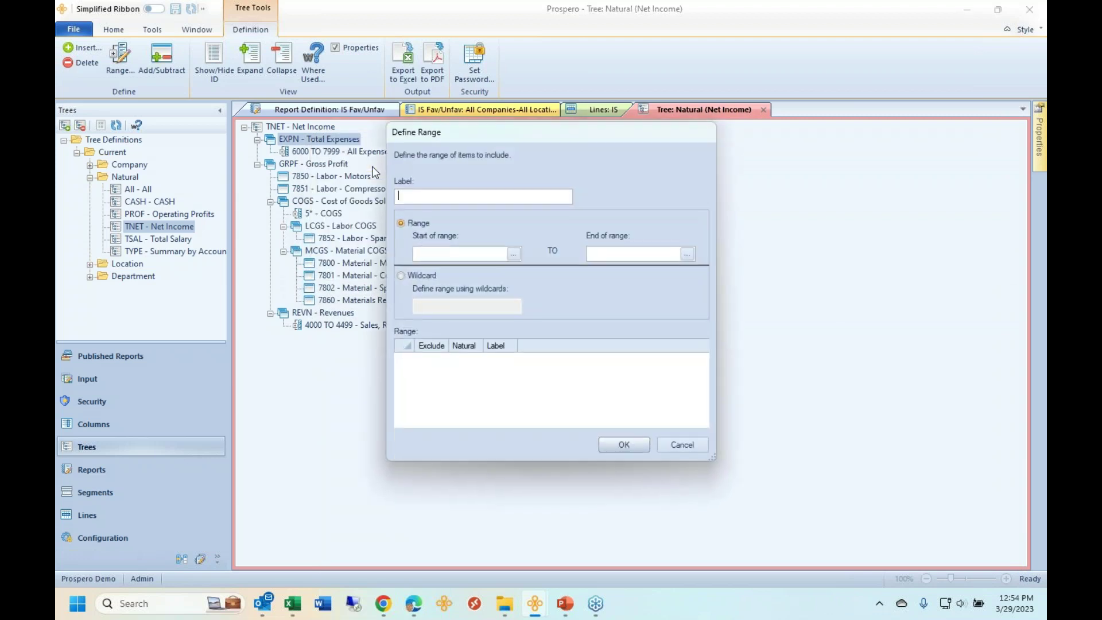
text(Demo)
click(434, 254)
text(6000)
key(Tab)
text(6099)
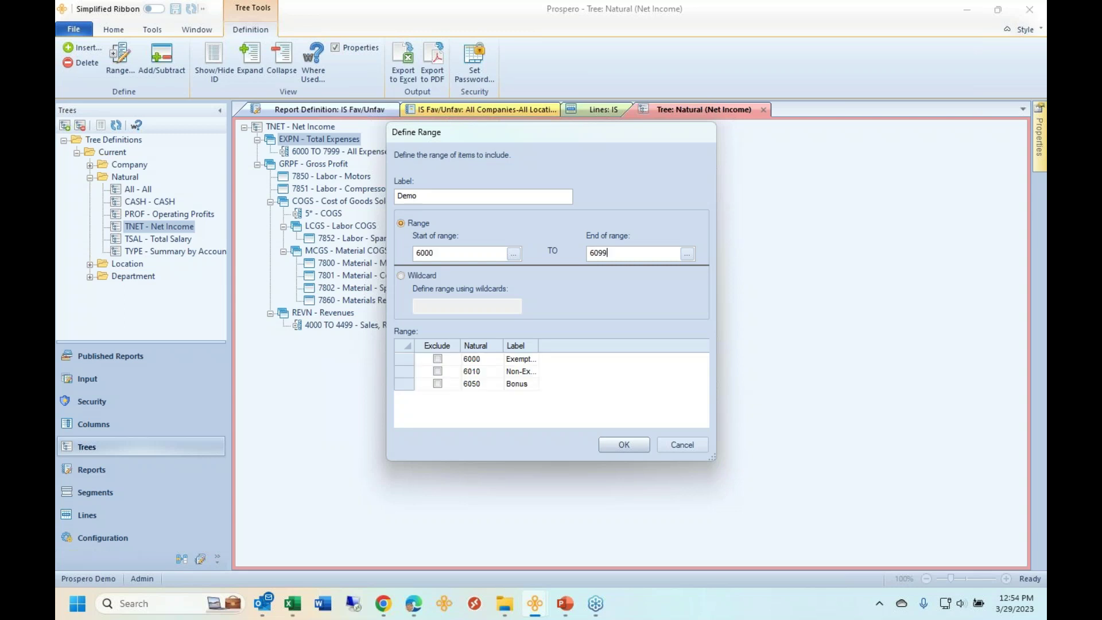
click(617, 448)
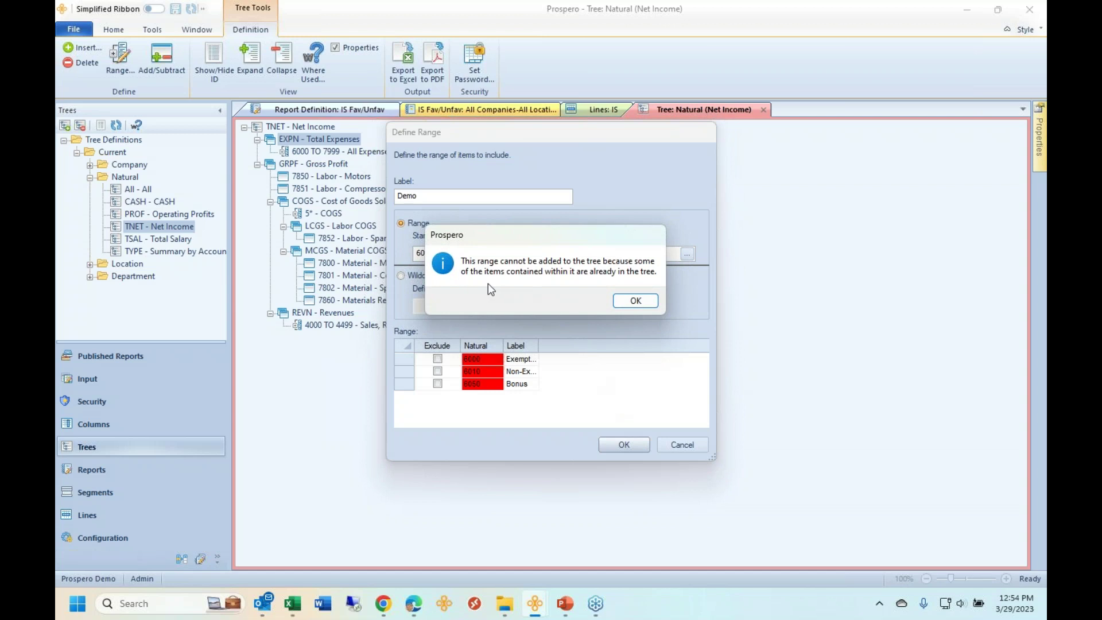
drag(527, 233, 681, 233)
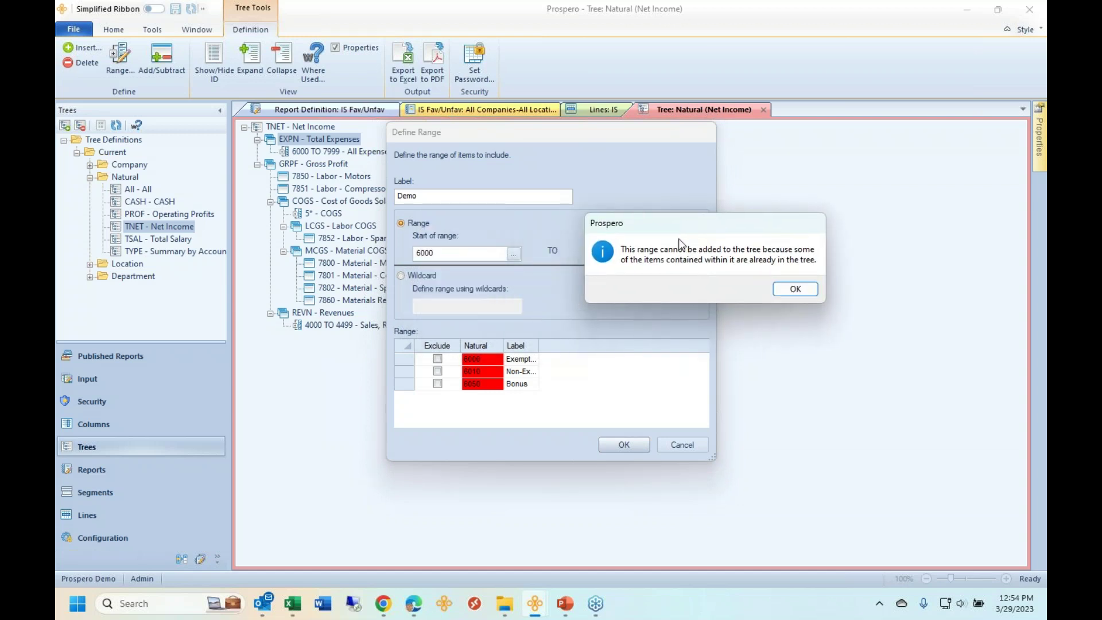
drag(679, 237, 775, 298)
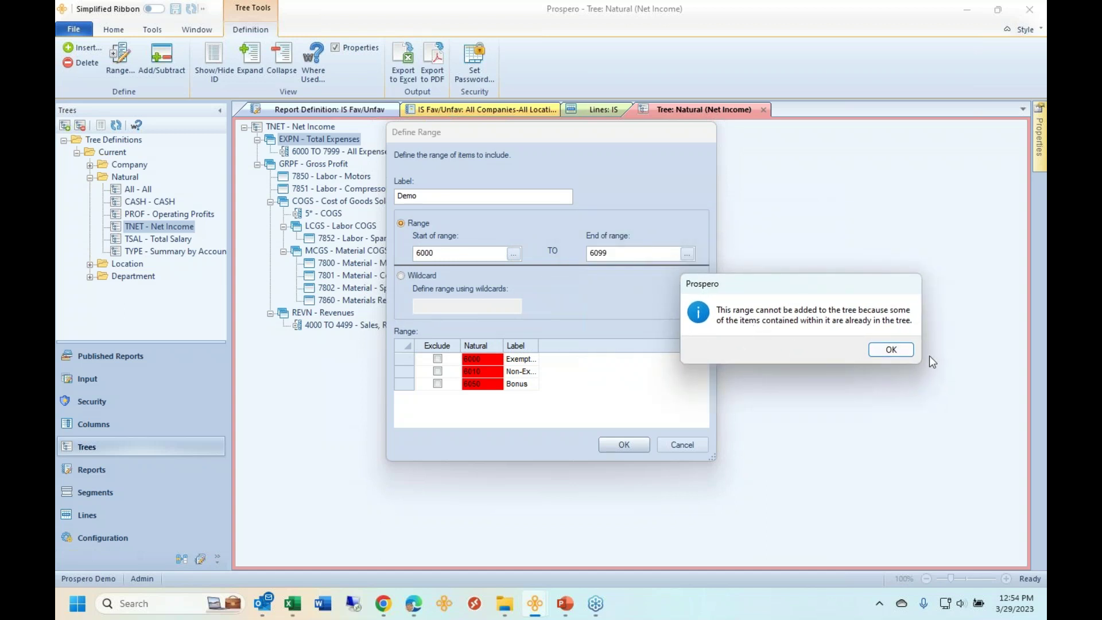
click(891, 349)
click(682, 445)
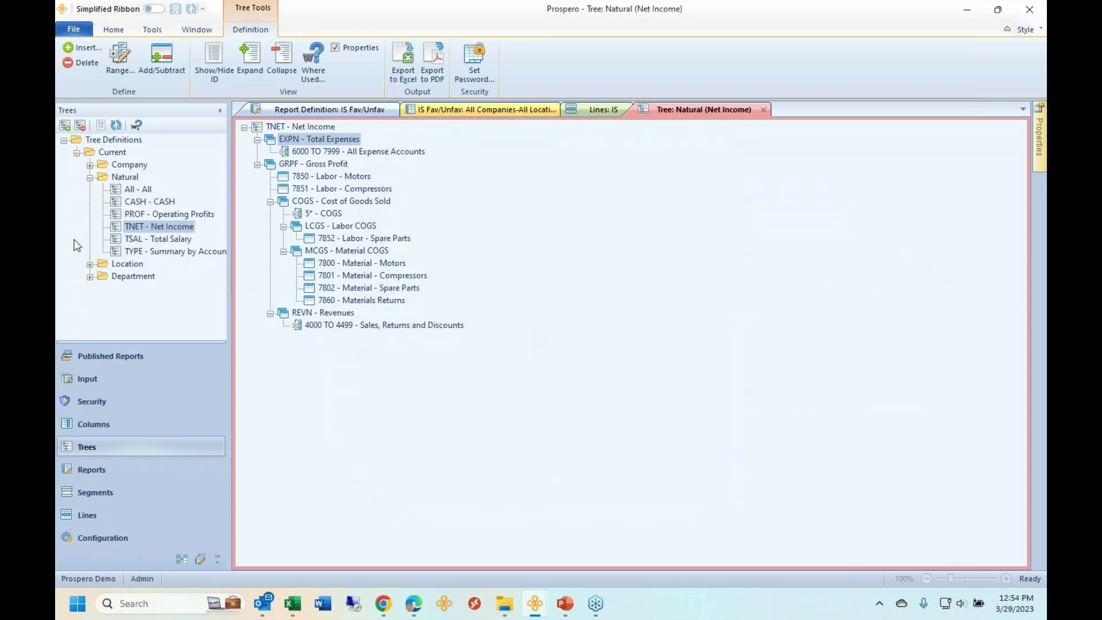
- Collapse the Current tree definitions and re-open the report options of the IS Fav/Unfav report
click(90, 177)
click(77, 152)
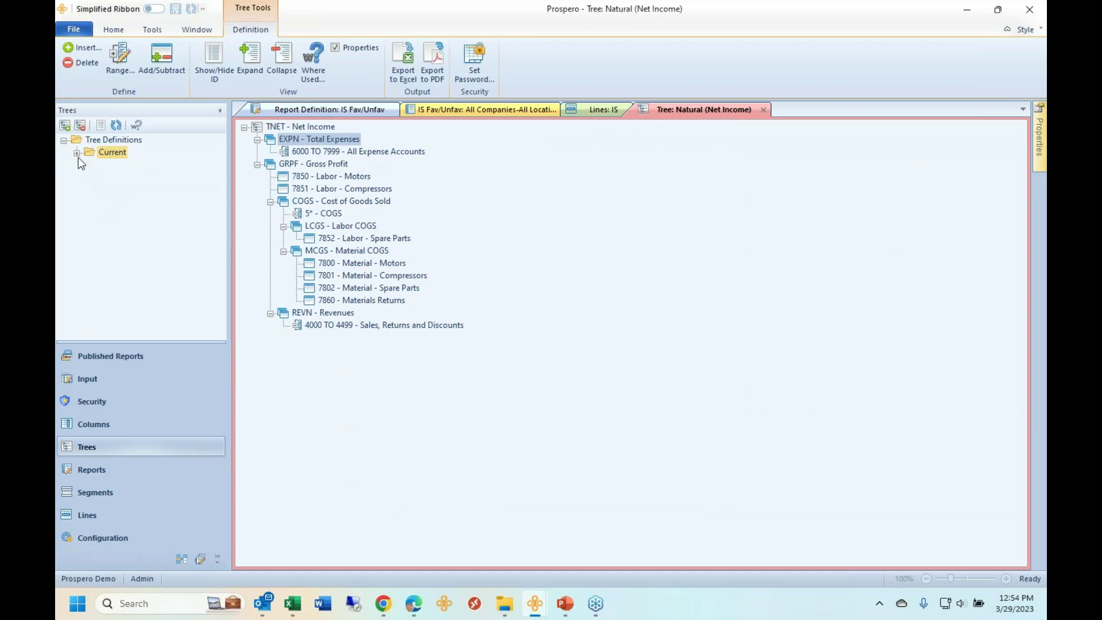
click(333, 112)
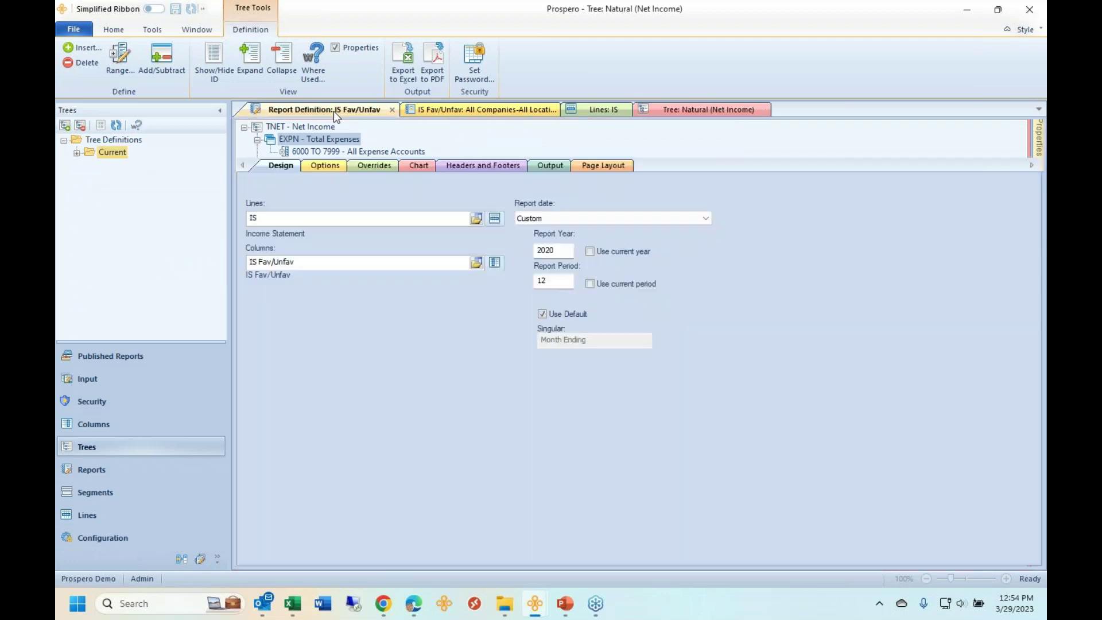
click(448, 111)
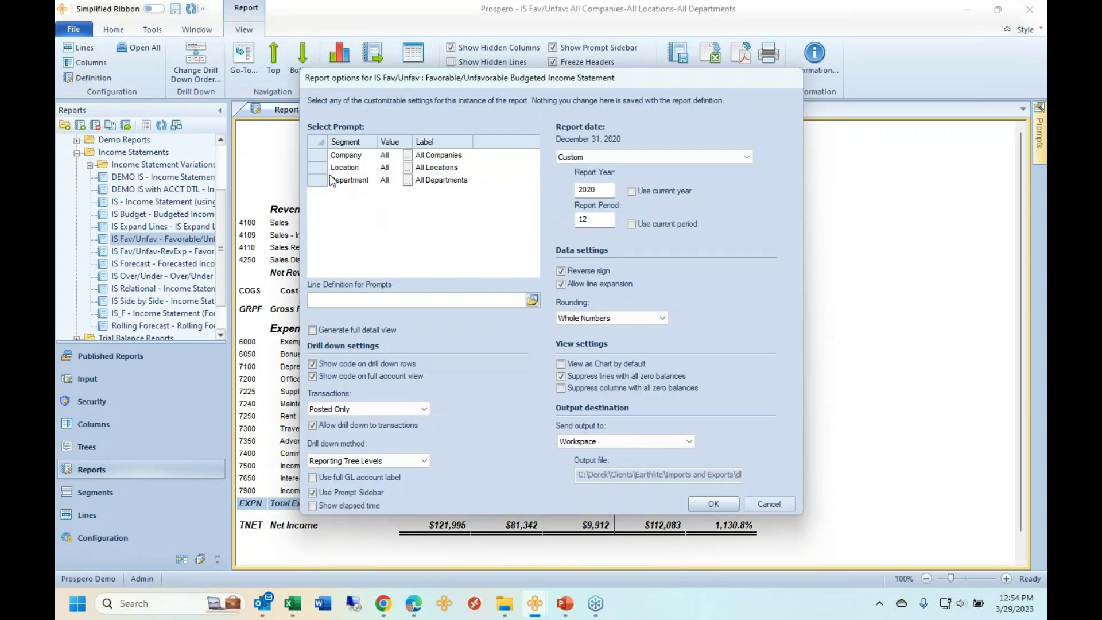
- Open the value selection for the Location prompt and examine the individual locations under All - All Locations
click(319, 167)
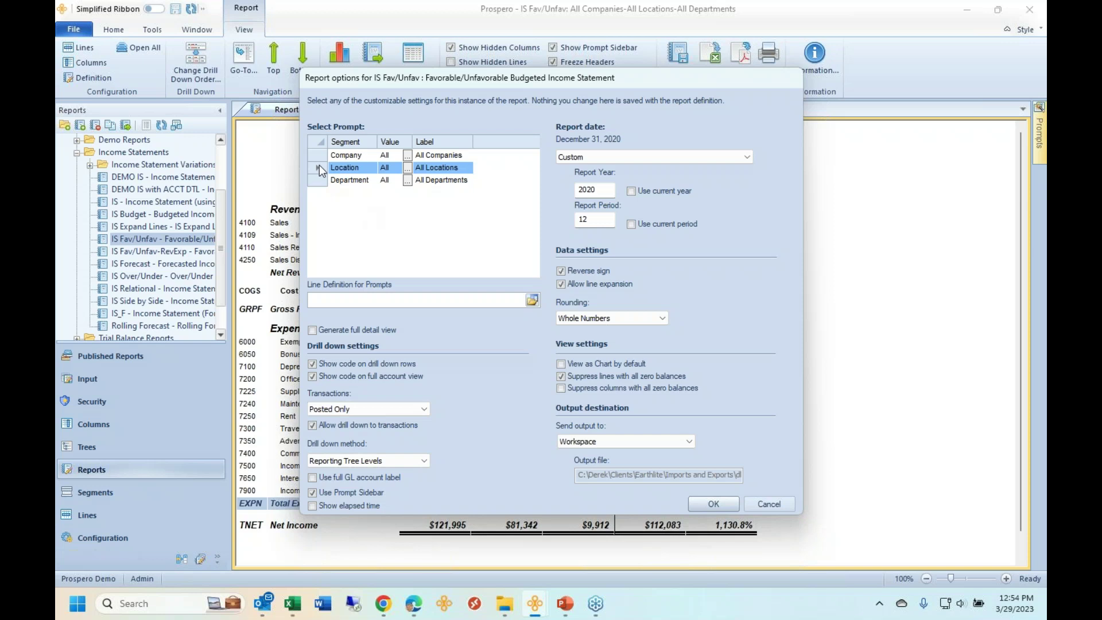
click(408, 169)
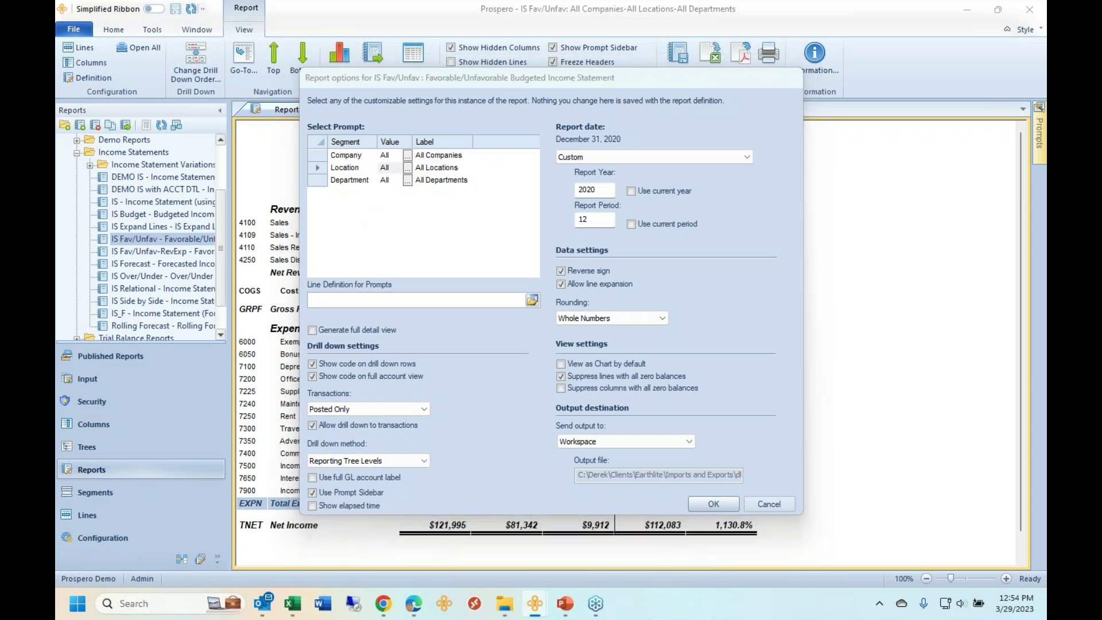
drag(467, 163, 650, 169)
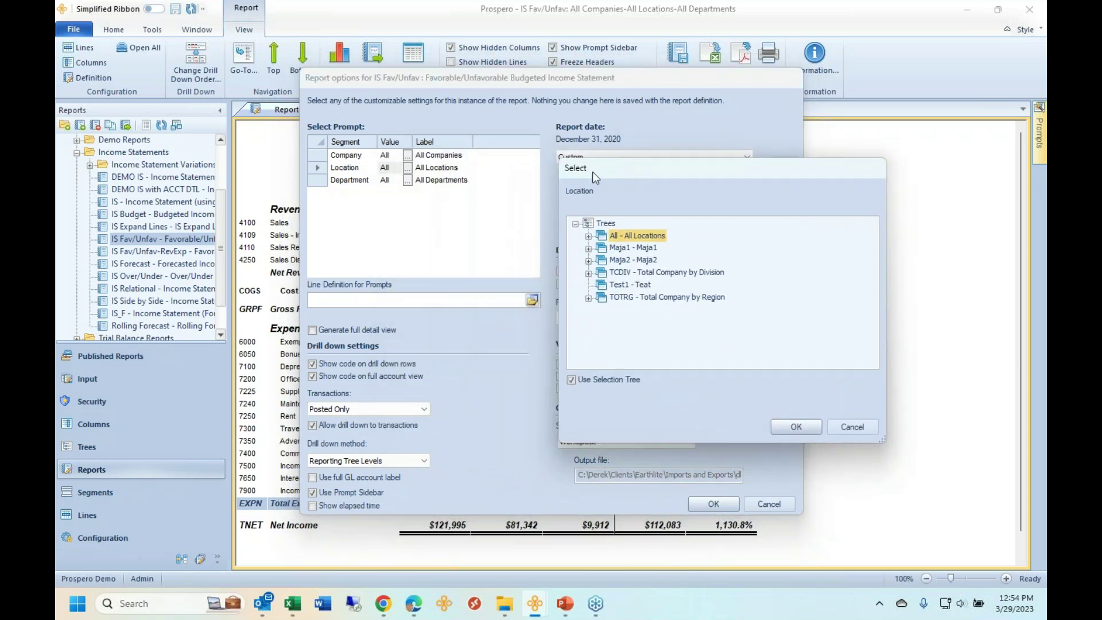
click(589, 236)
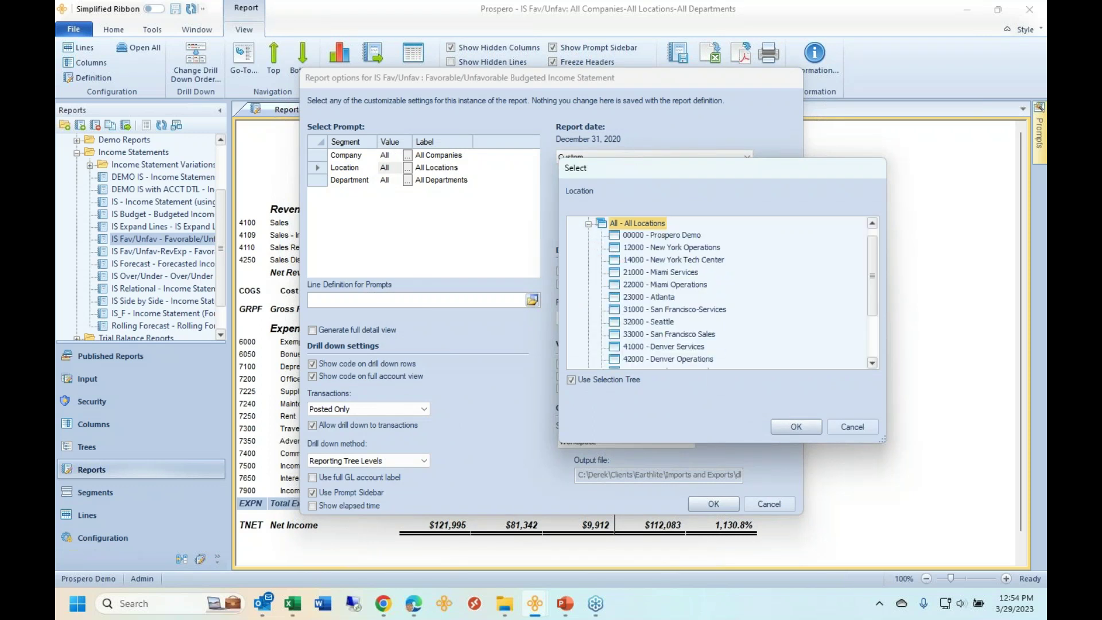
drag(883, 440, 884, 567)
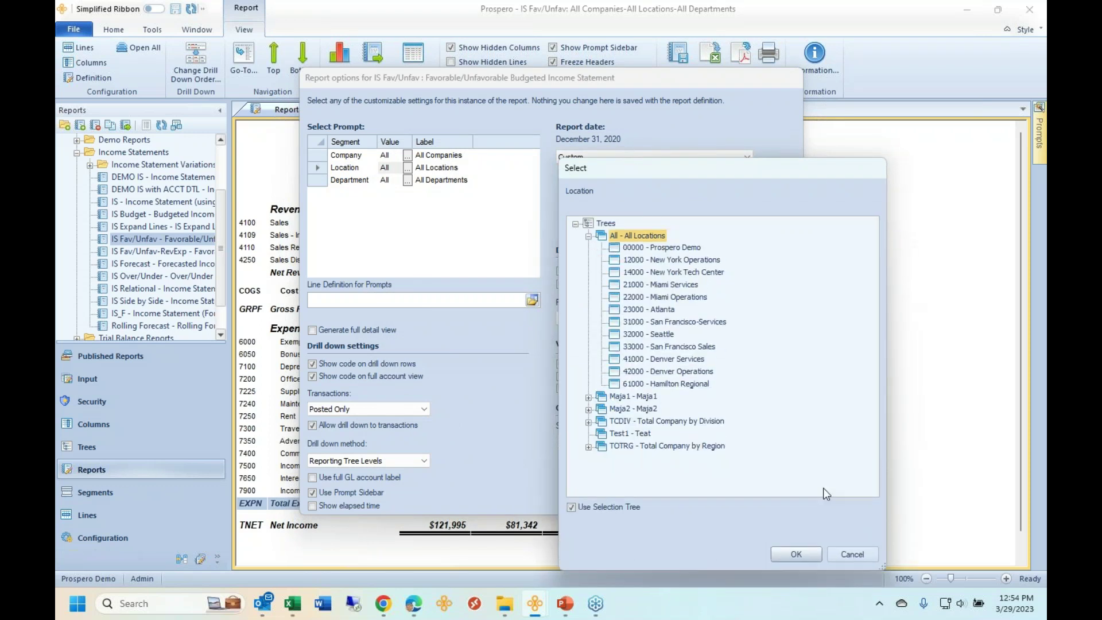
click(588, 237)
click(621, 273)
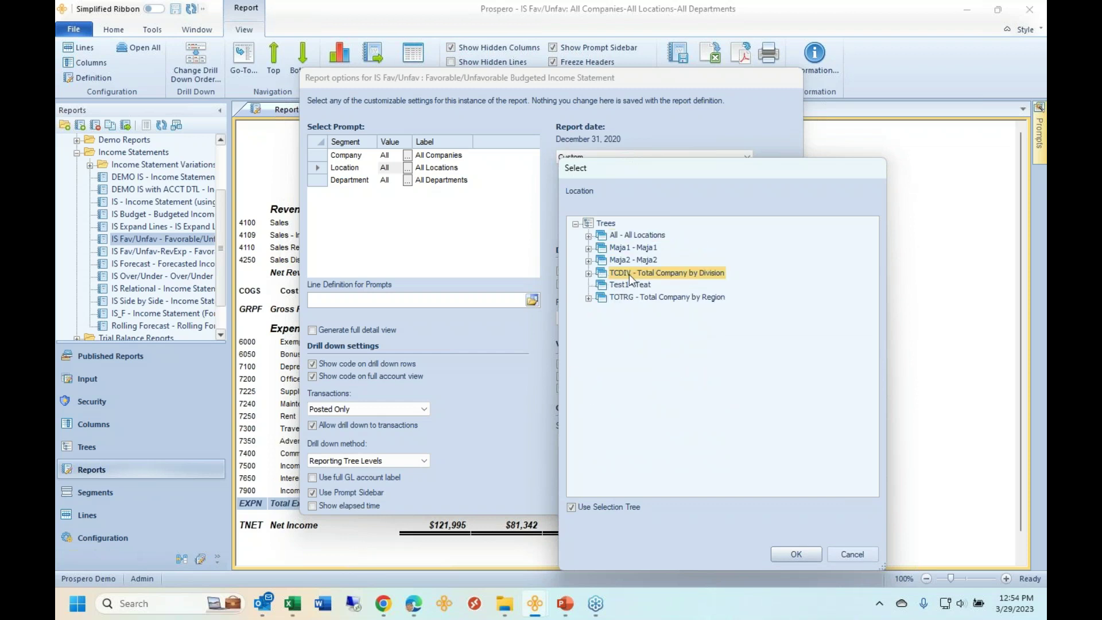
- Expand TOTRG - Total Company by Region and examine the East, South and West regions, comparing Miami Services with San Francisco-Services
click(588, 298)
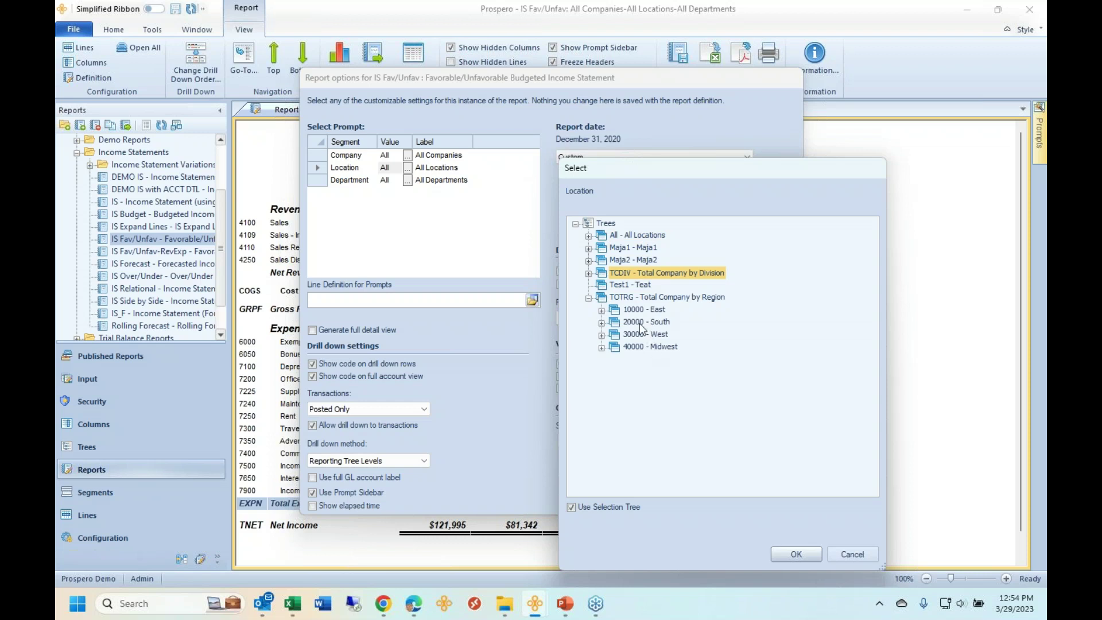
click(602, 311)
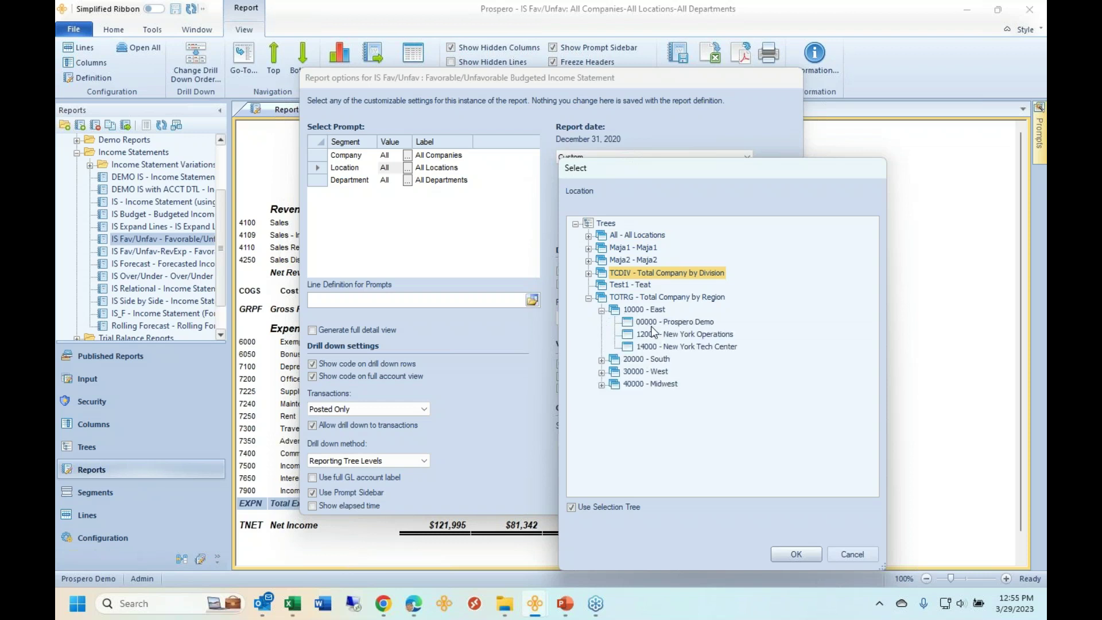
click(602, 362)
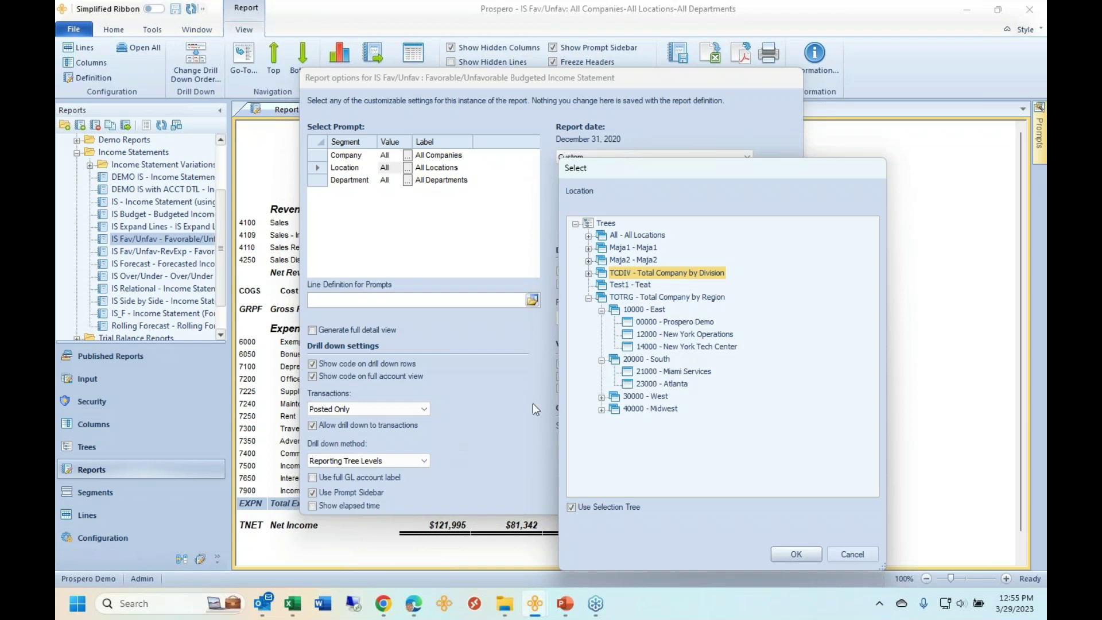
click(602, 397)
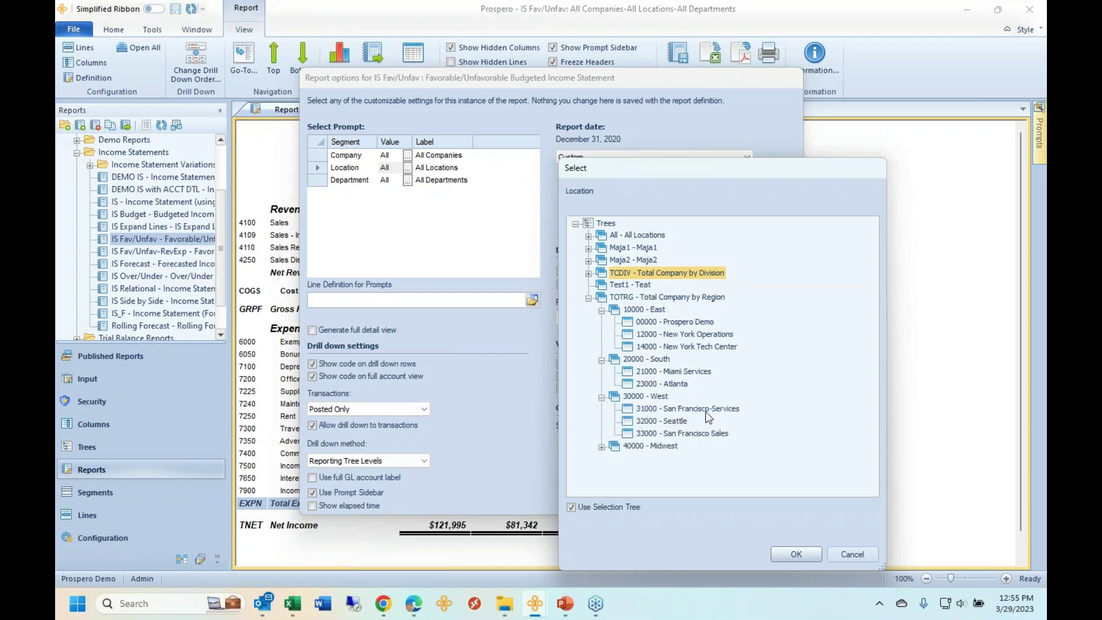
click(705, 411)
click(687, 372)
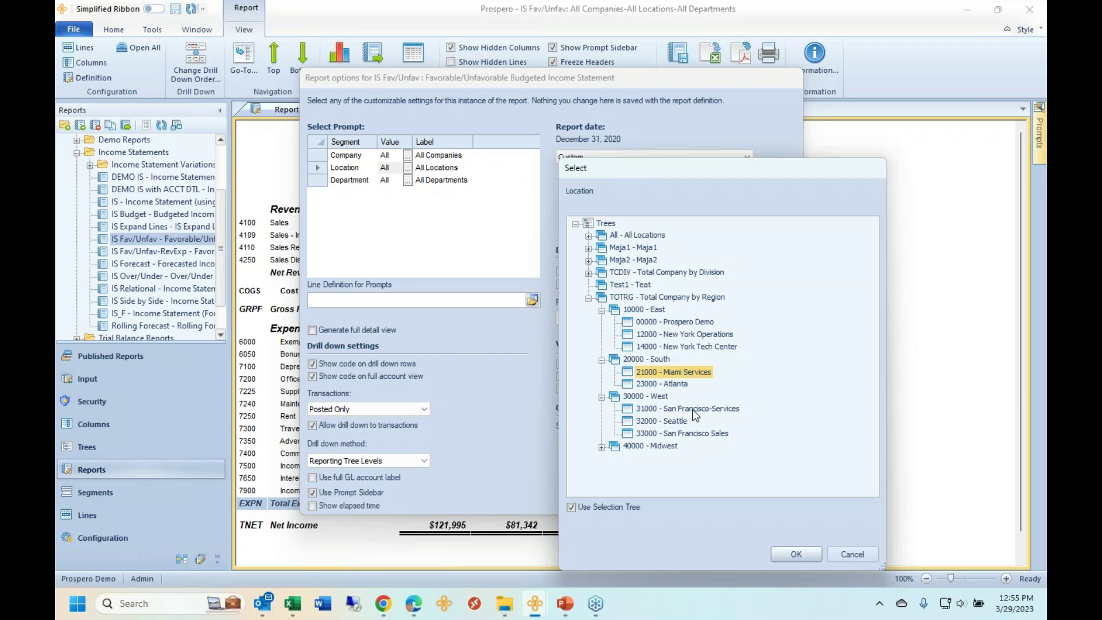
click(693, 409)
click(688, 374)
click(688, 405)
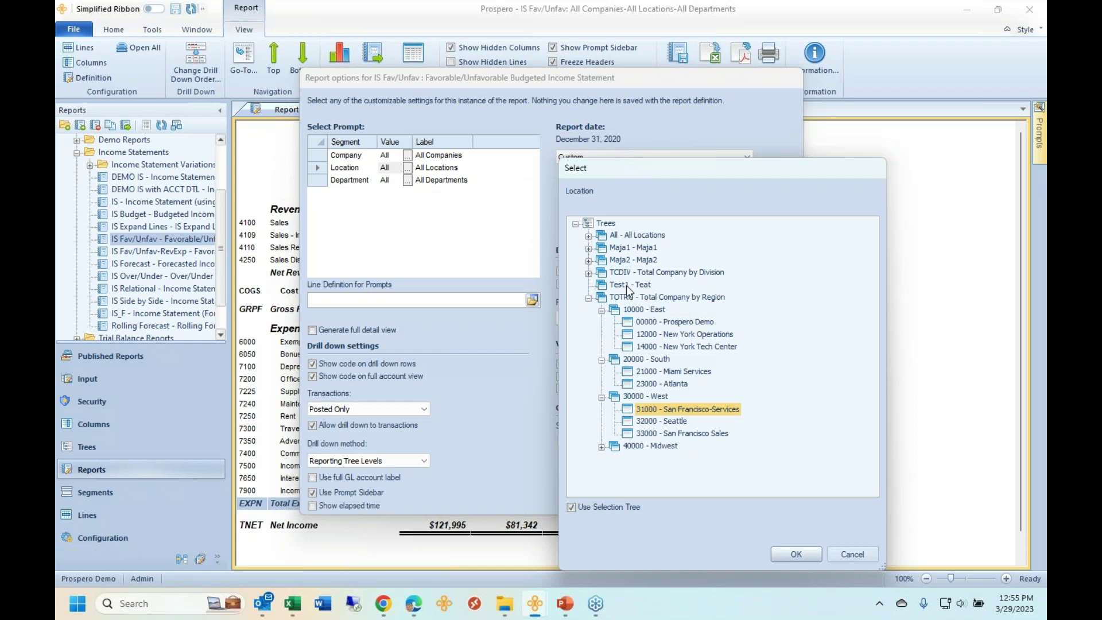
- Expand TCDIV - Total Company by Division and examine the locations under TSVCS - Services
click(589, 274)
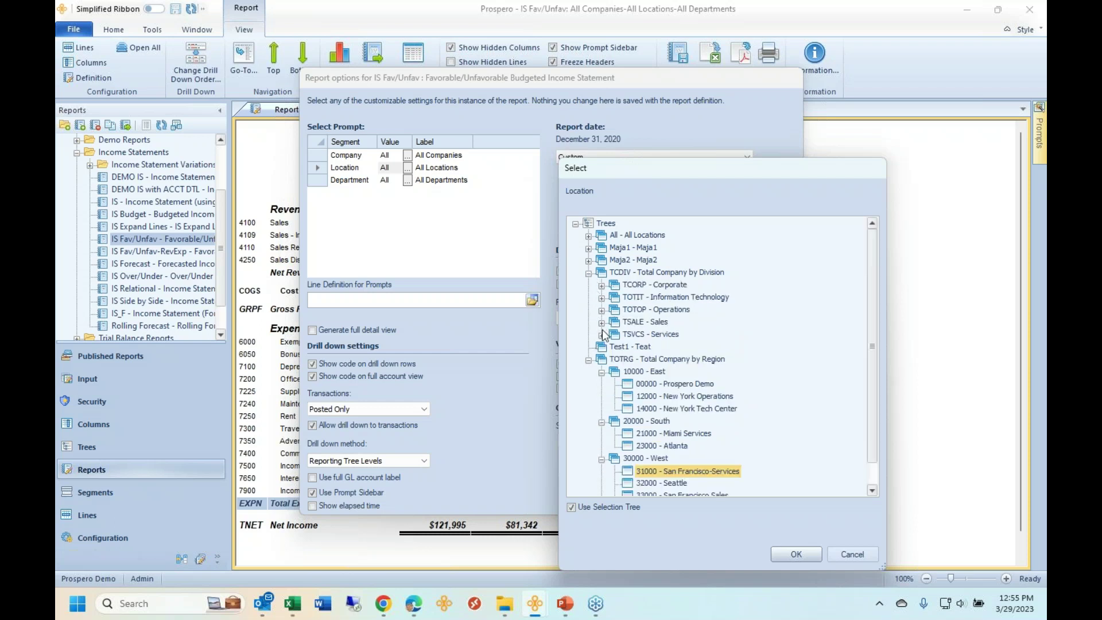
click(602, 335)
click(660, 335)
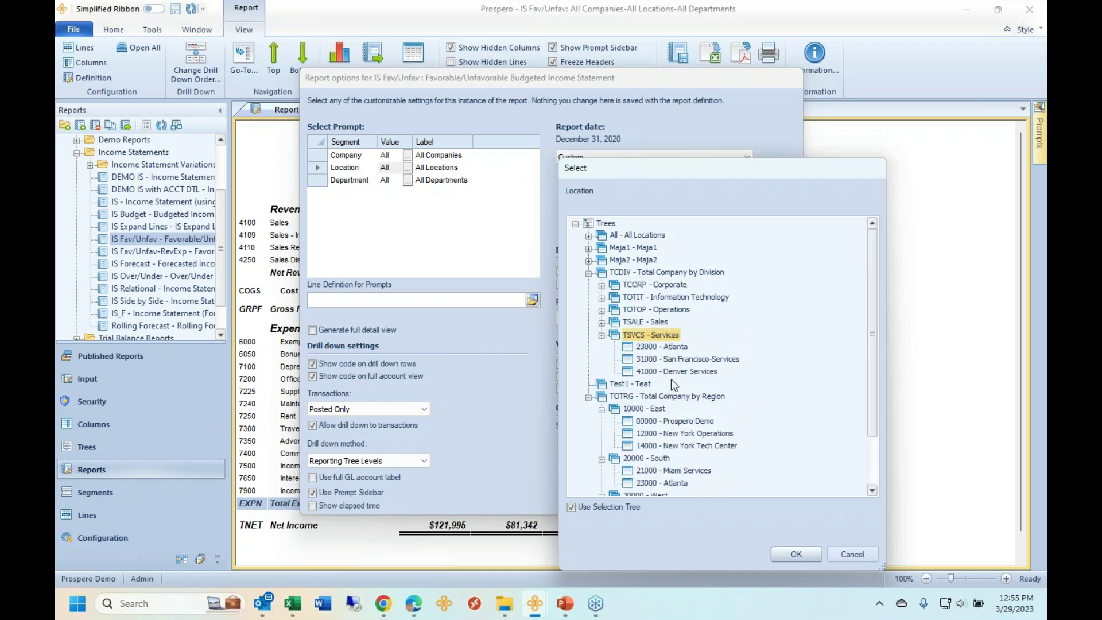
drag(681, 164, 667, 57)
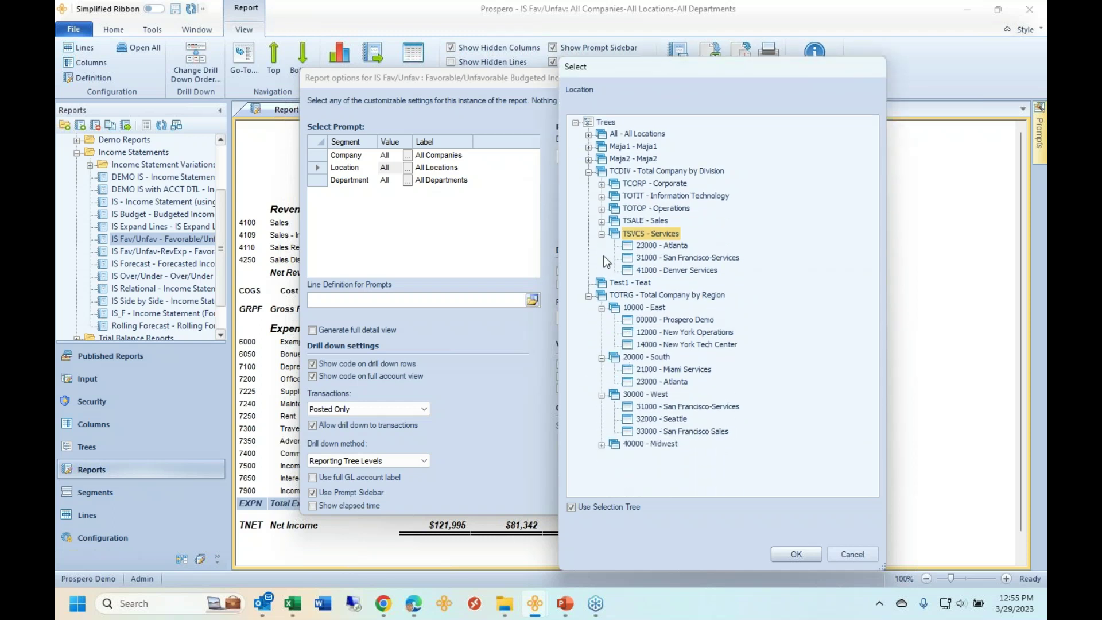
- Check the Midwest region's contents, set the Location prompt to TOTRG - Total Company by Region, and run the report
click(624, 297)
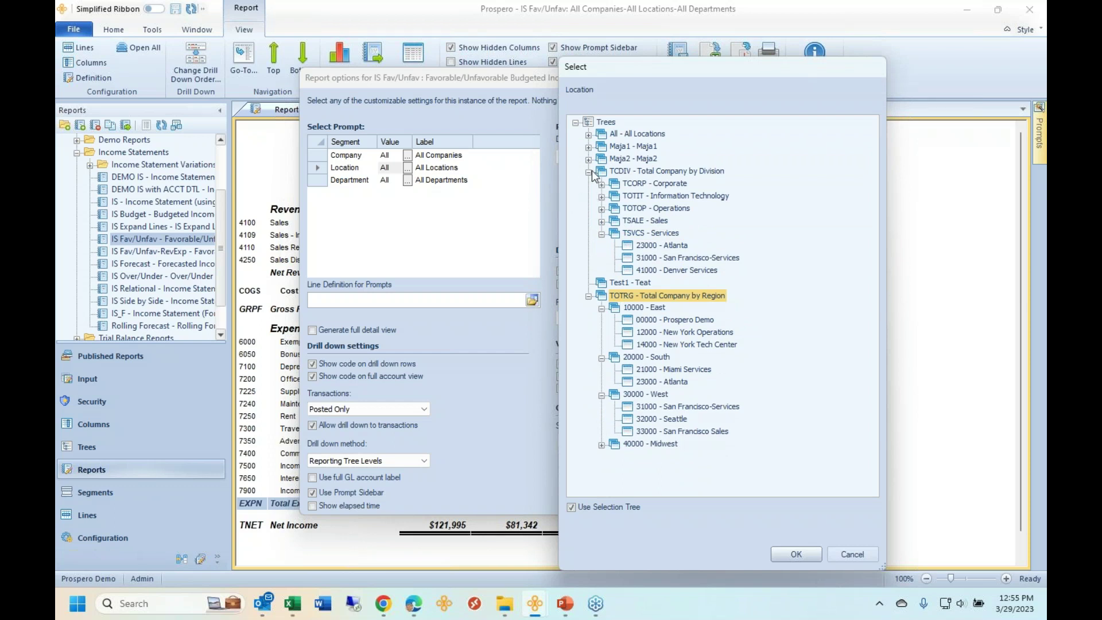
click(618, 171)
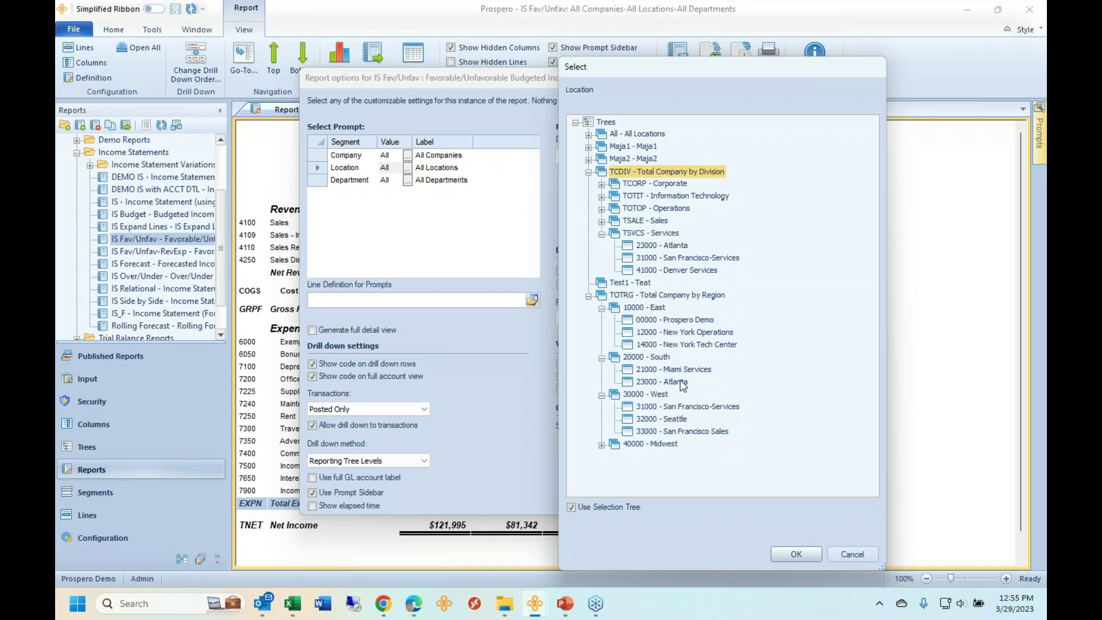
click(640, 296)
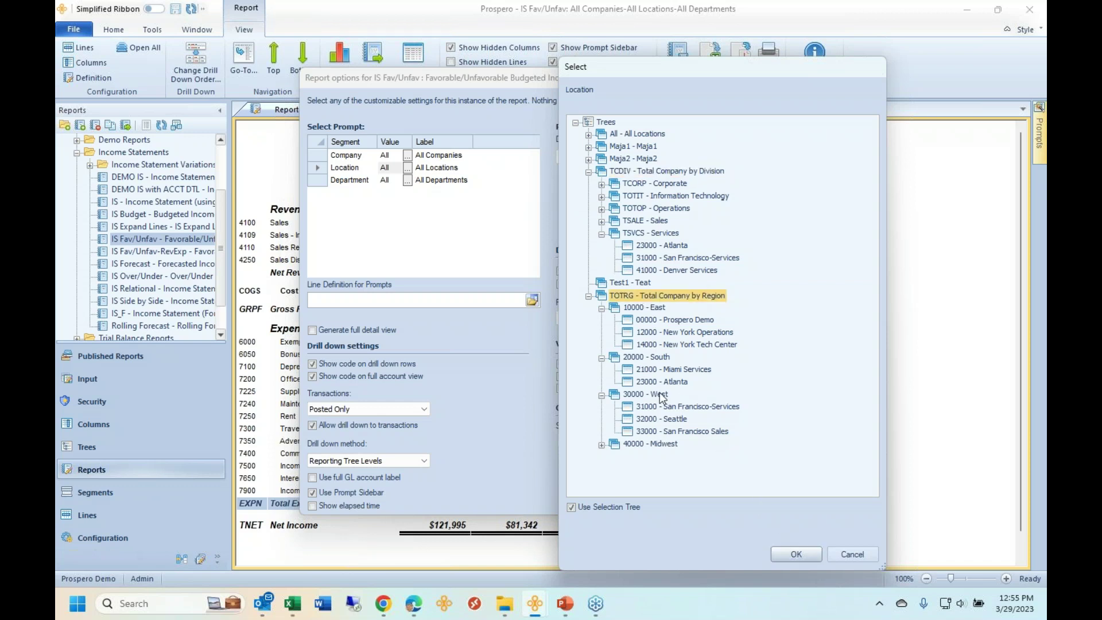
click(602, 445)
click(673, 446)
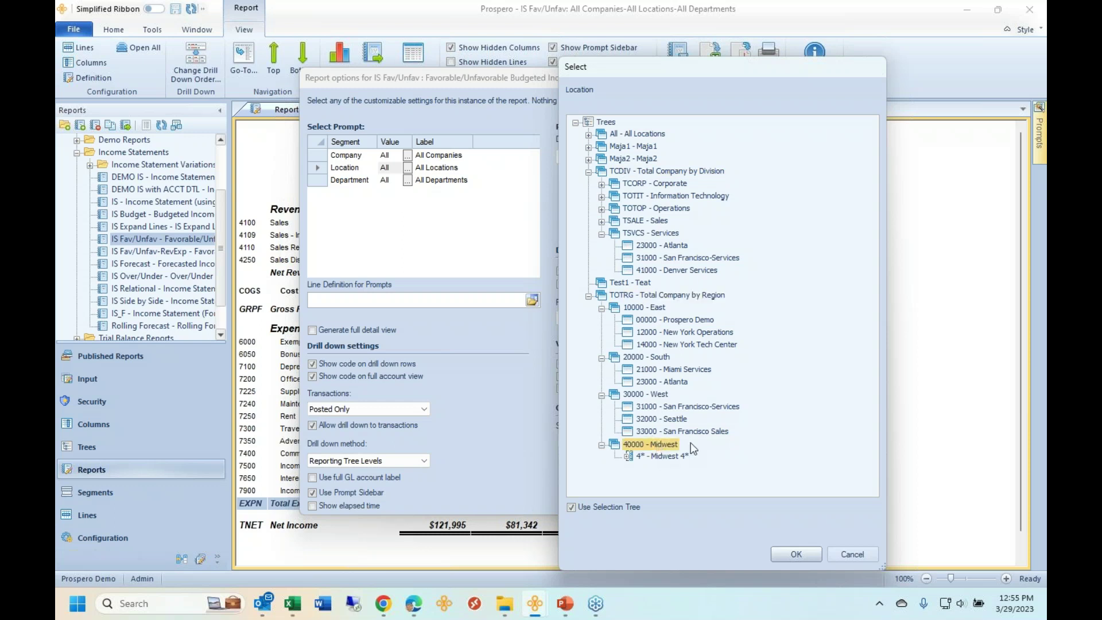
click(637, 297)
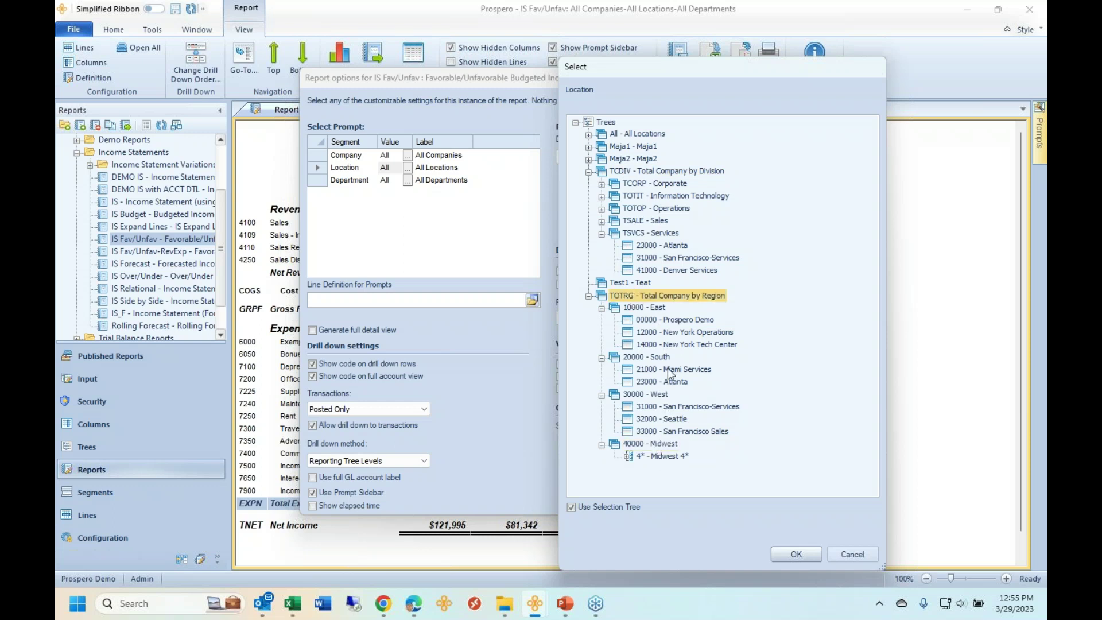
click(787, 554)
click(717, 504)
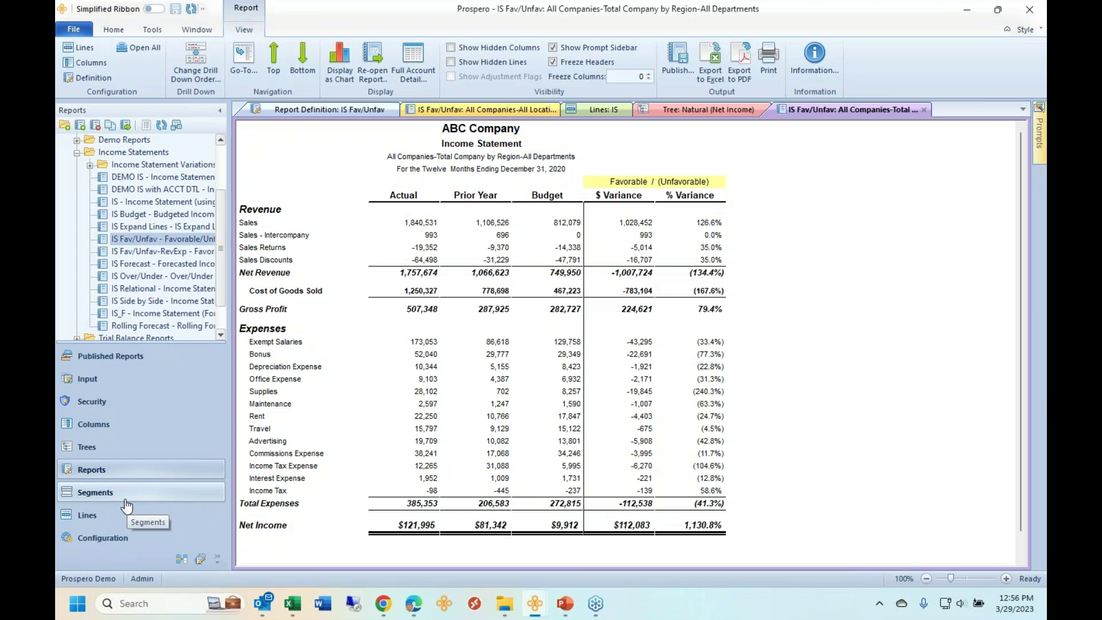
- Switch to the Prospero window holding the 2023 Budget and show its Quick Launch page
mouse_move(528, 612)
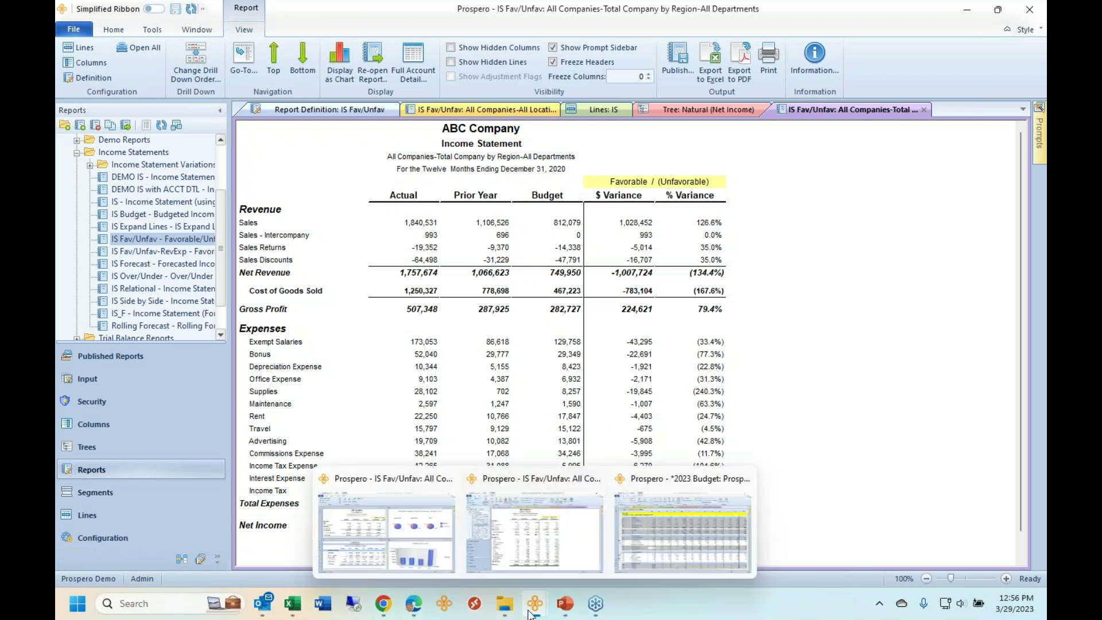
click(653, 509)
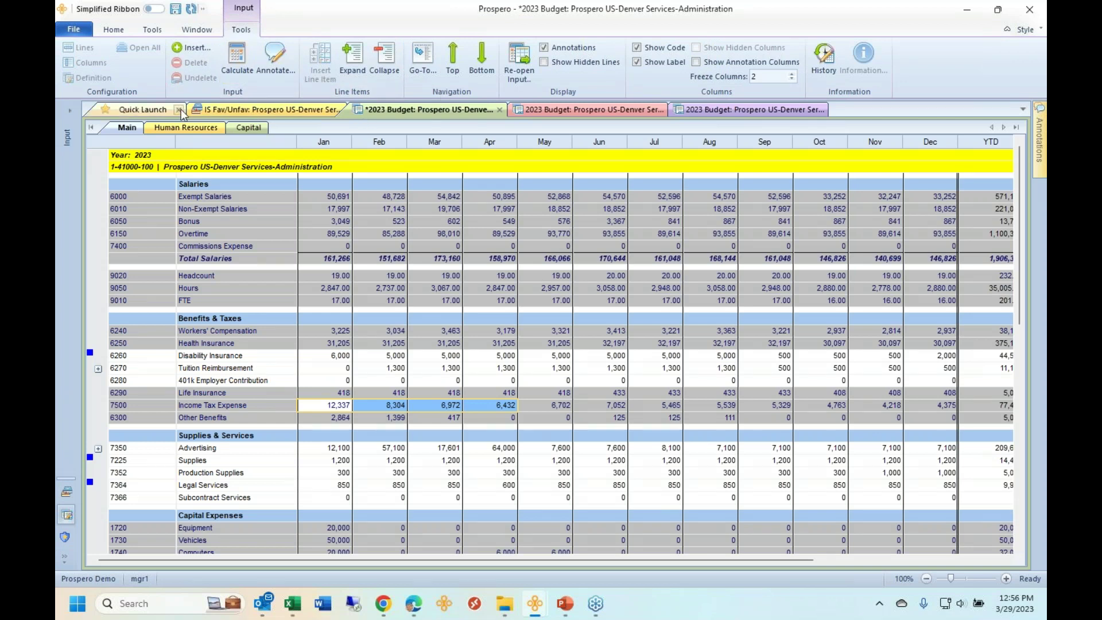
click(226, 111)
click(140, 113)
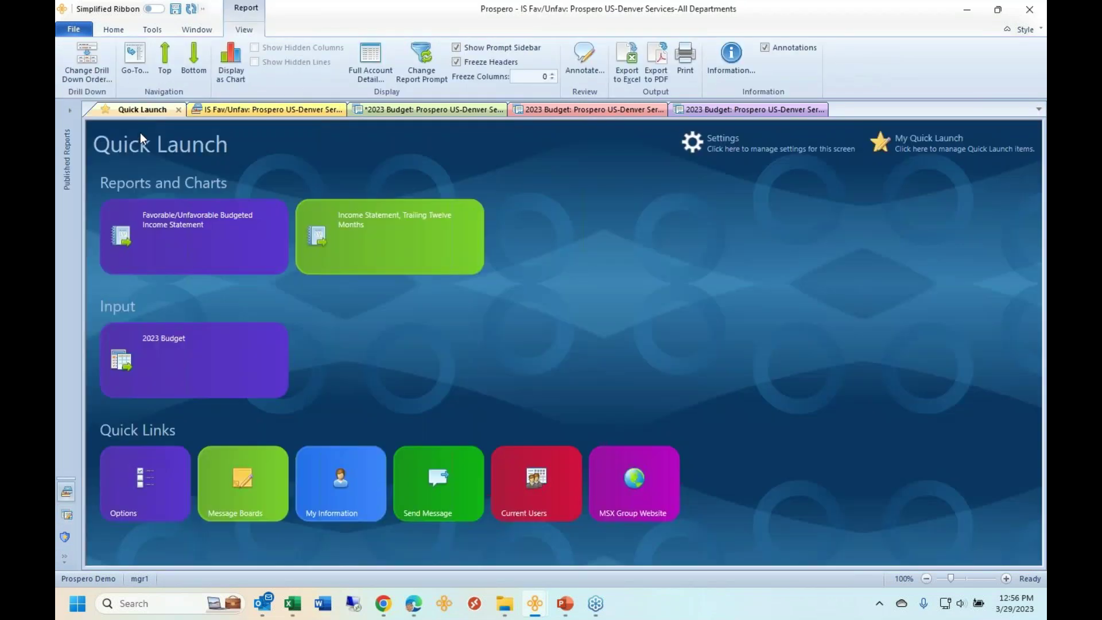
- Start the Favorable/Unfavorable Budgeted Income Statement report and set its Company prompt to 1 - Prospero US
click(69, 113)
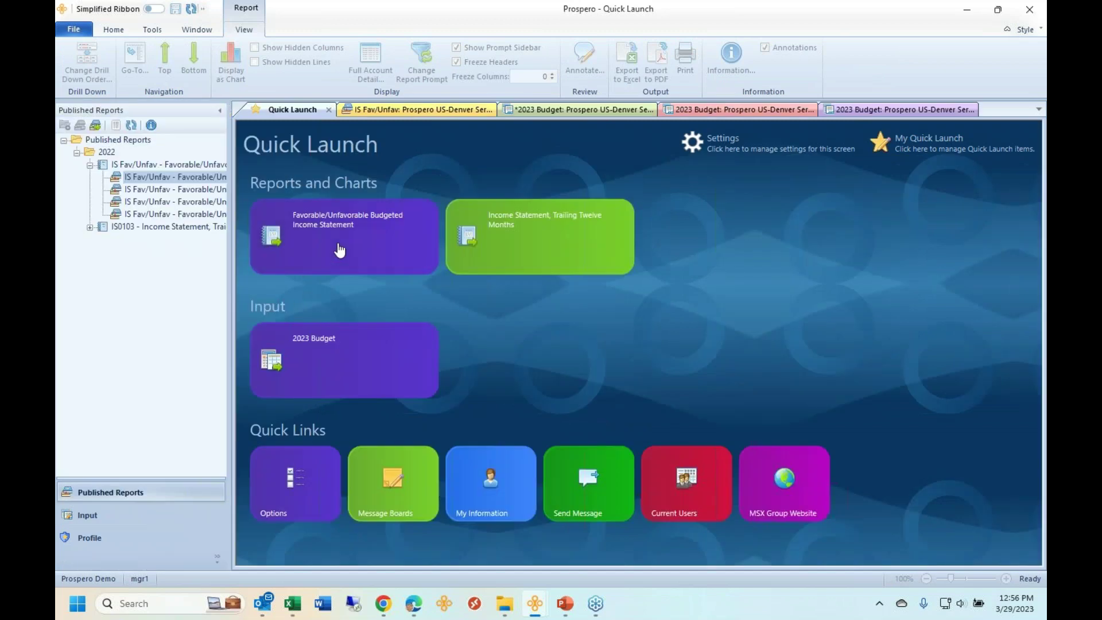
click(339, 261)
drag(530, 159, 689, 282)
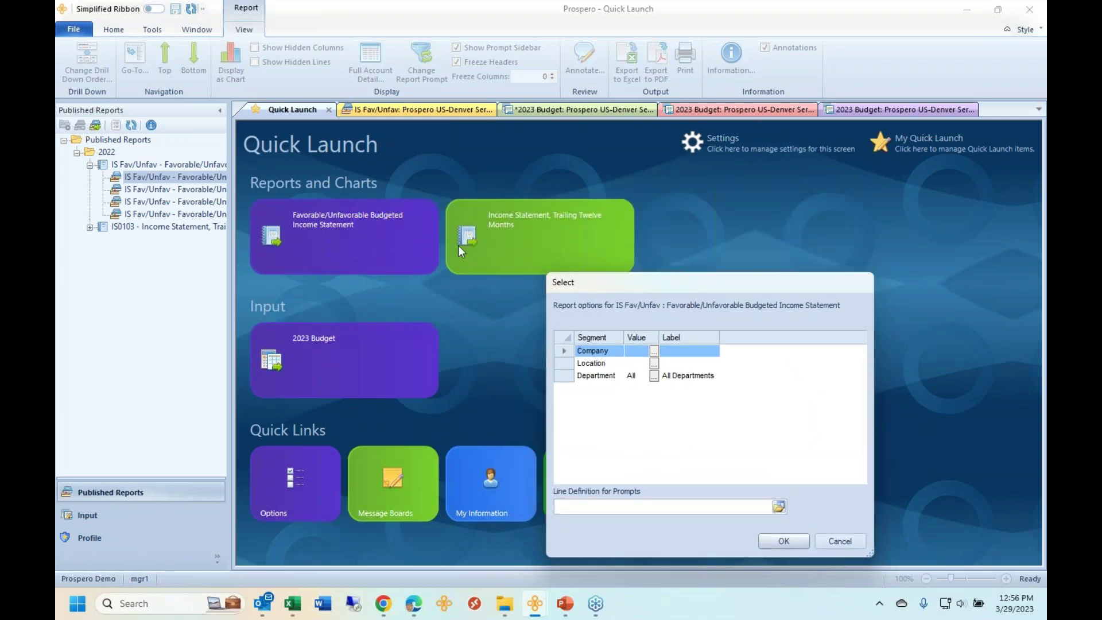
click(654, 352)
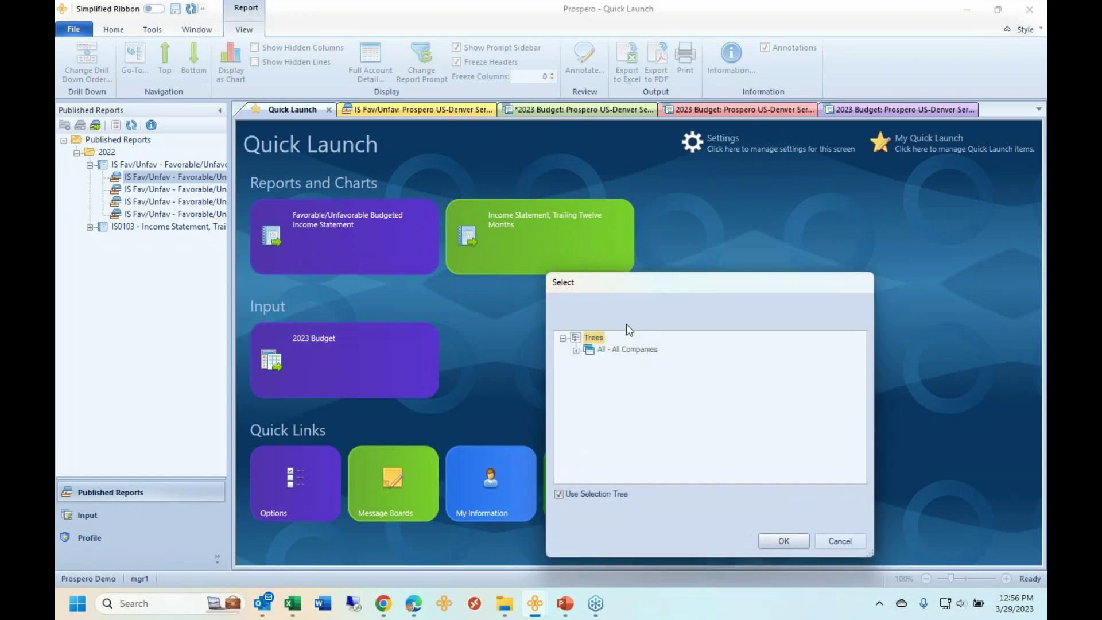
click(595, 492)
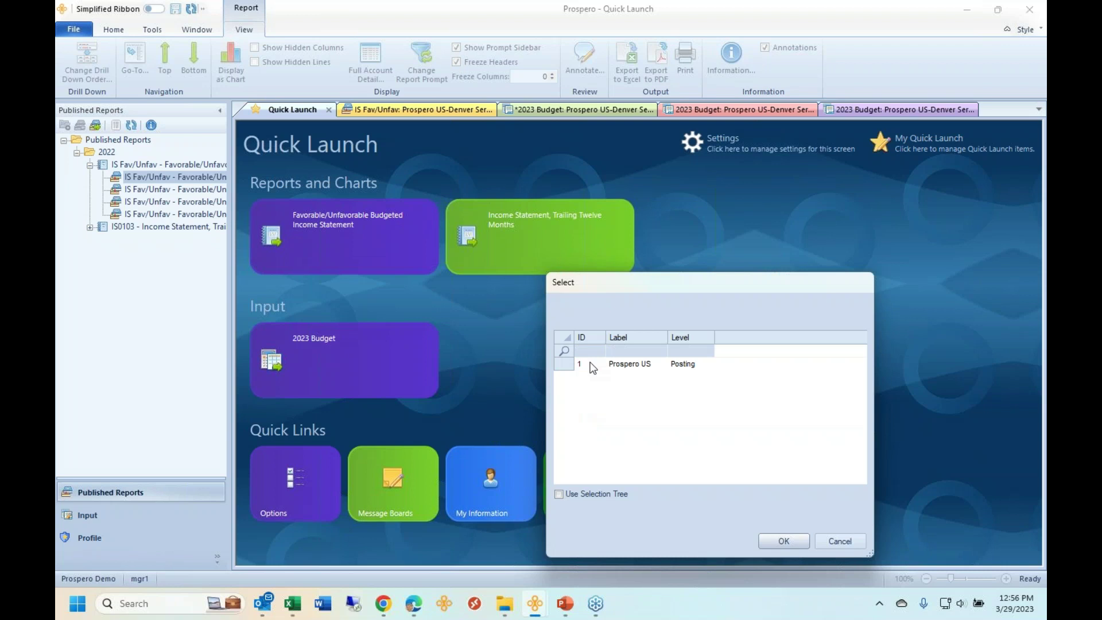
click(577, 366)
drag(609, 279, 879, 279)
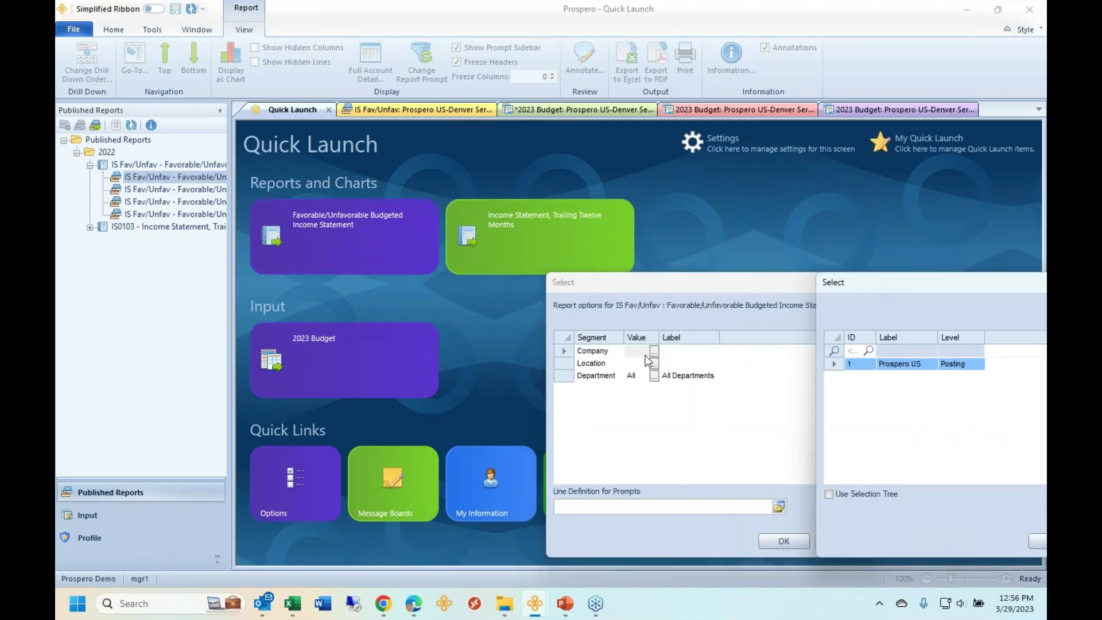
click(1033, 543)
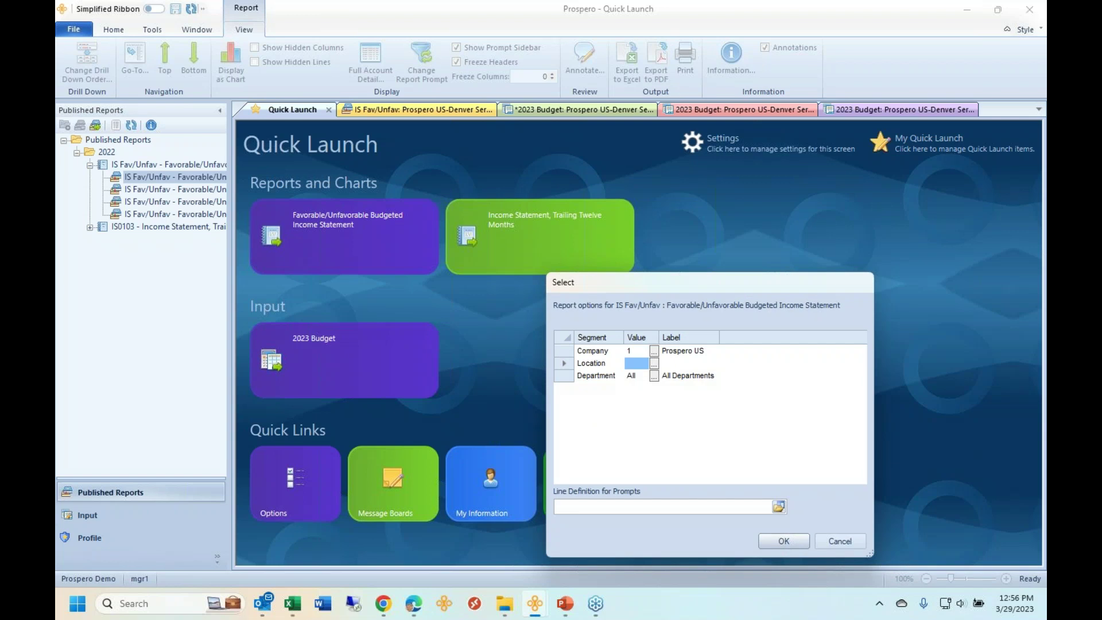
- Set the report's Location prompt to 41000 and check which locations the lookup list offers
text(41000)
key(Tab)
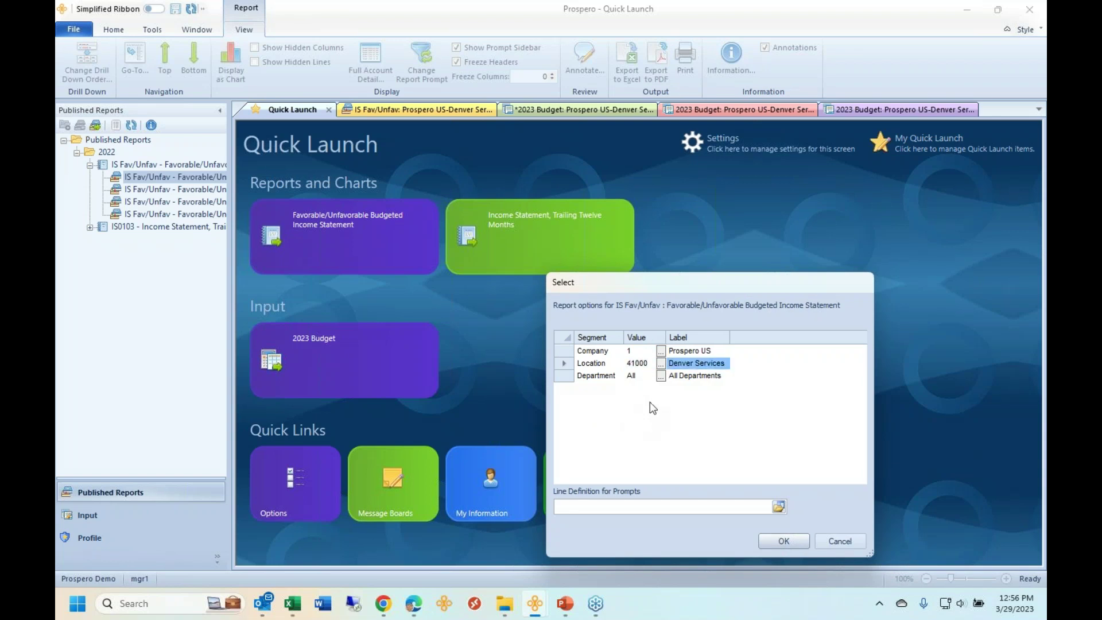
click(661, 364)
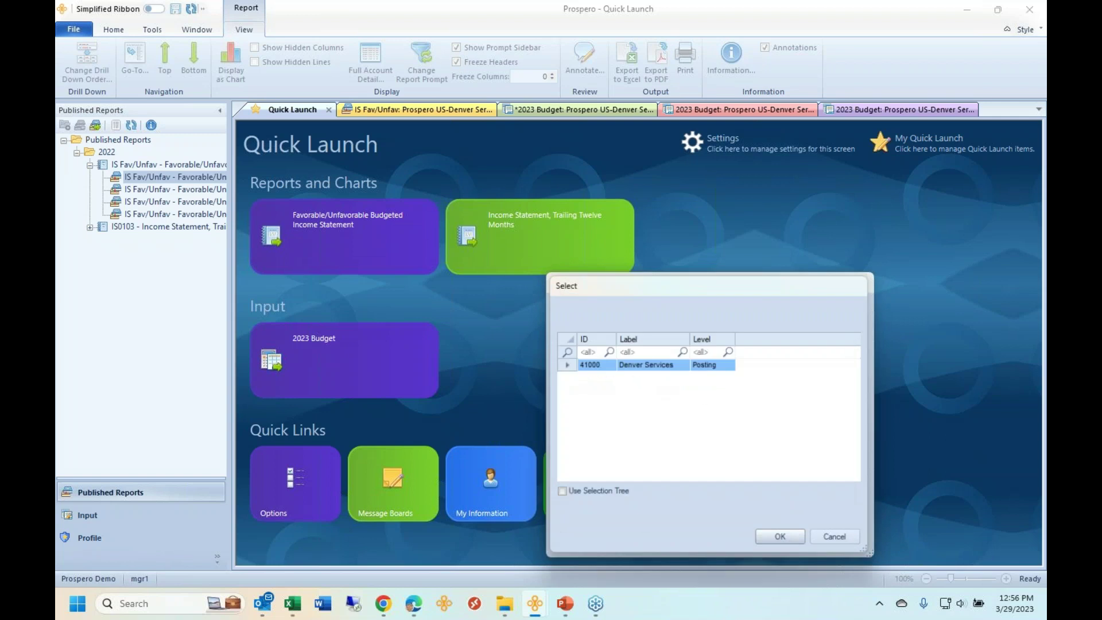
drag(645, 296, 779, 325)
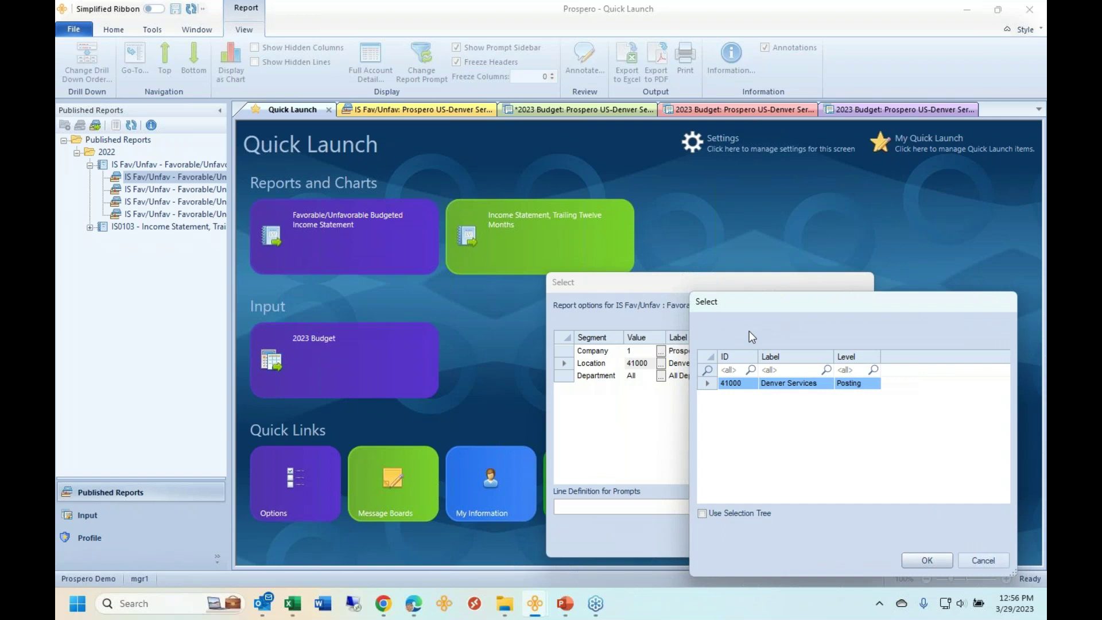
click(930, 560)
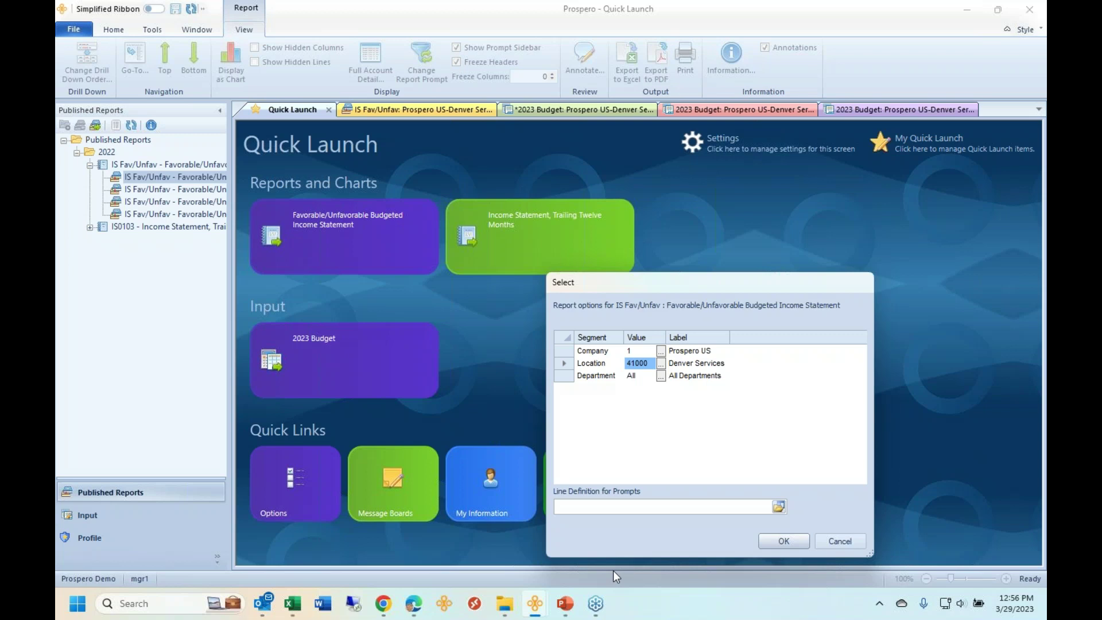
- Switch to the Admin user's Prospero window, close all its open documents, and open the security User Definition
mouse_move(540, 612)
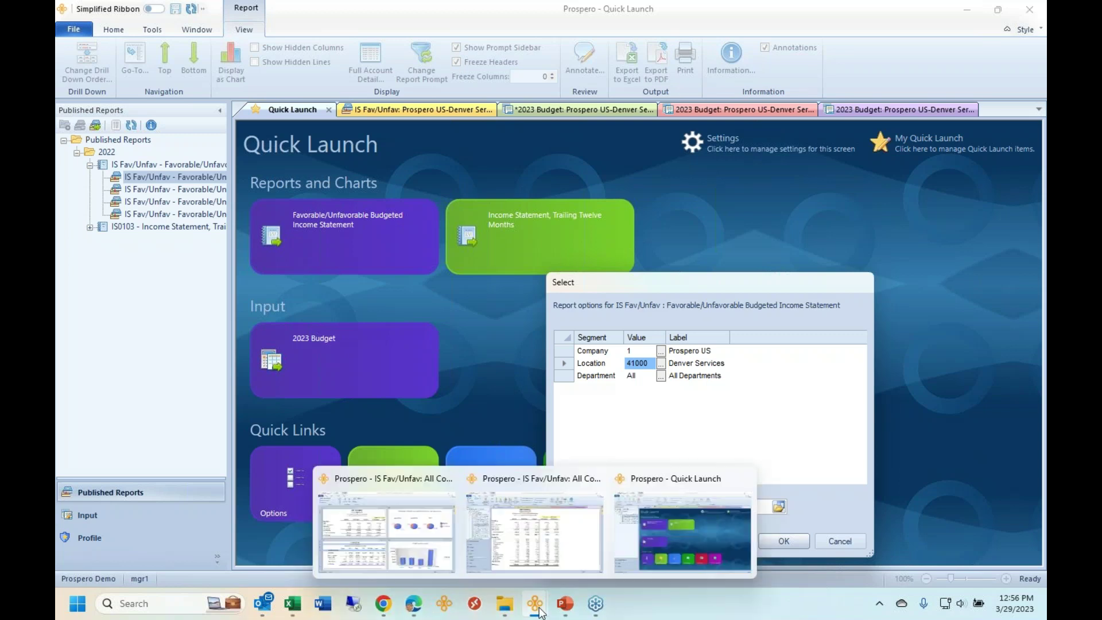
click(540, 534)
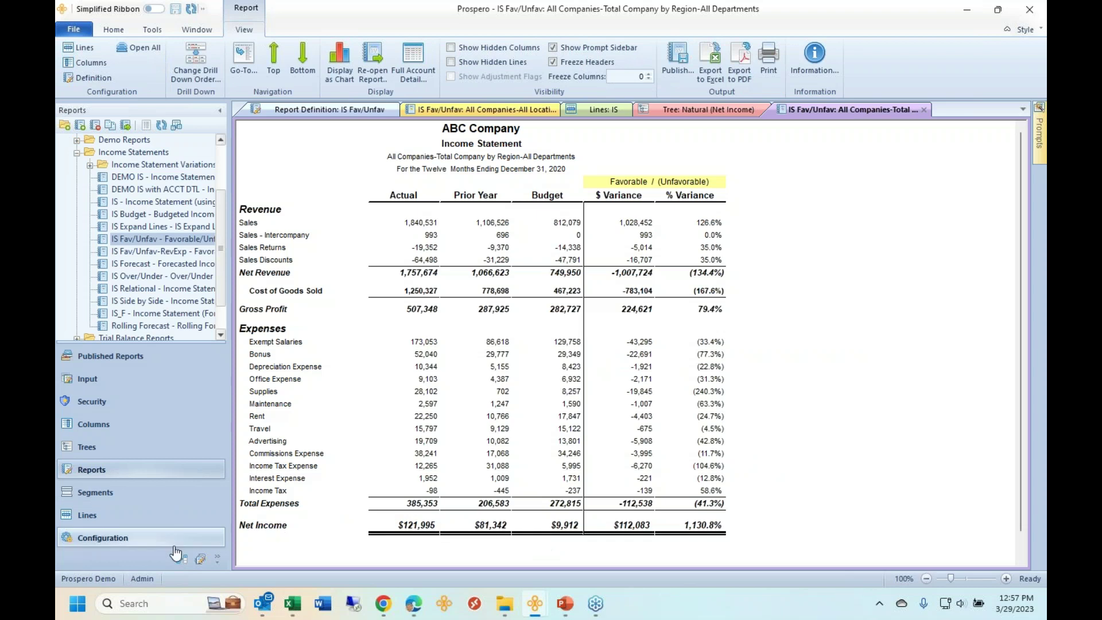
click(153, 401)
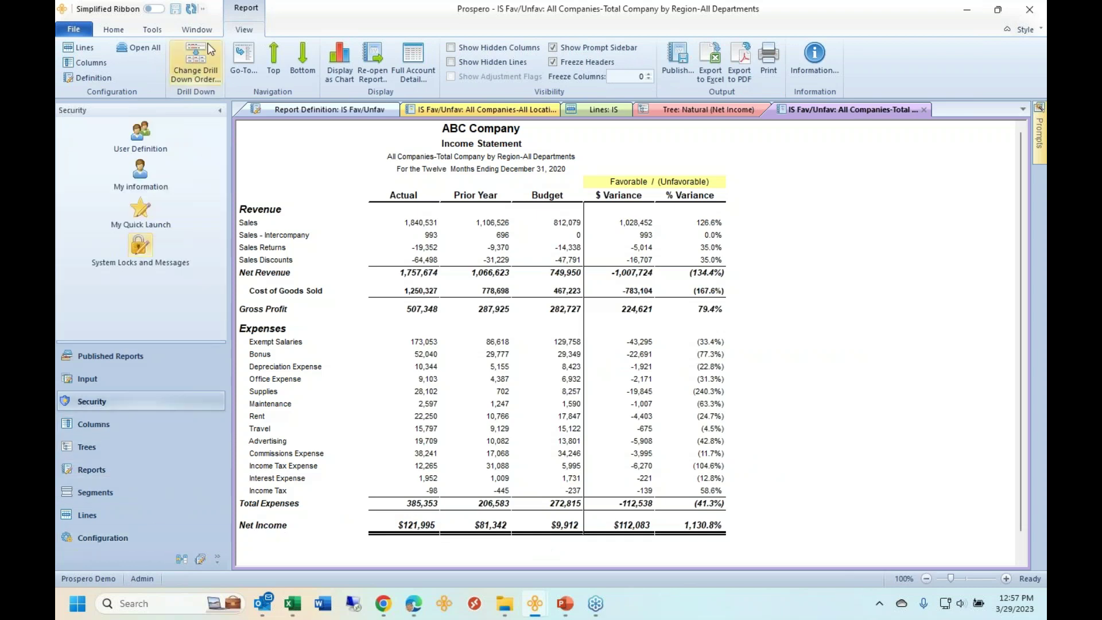
click(197, 29)
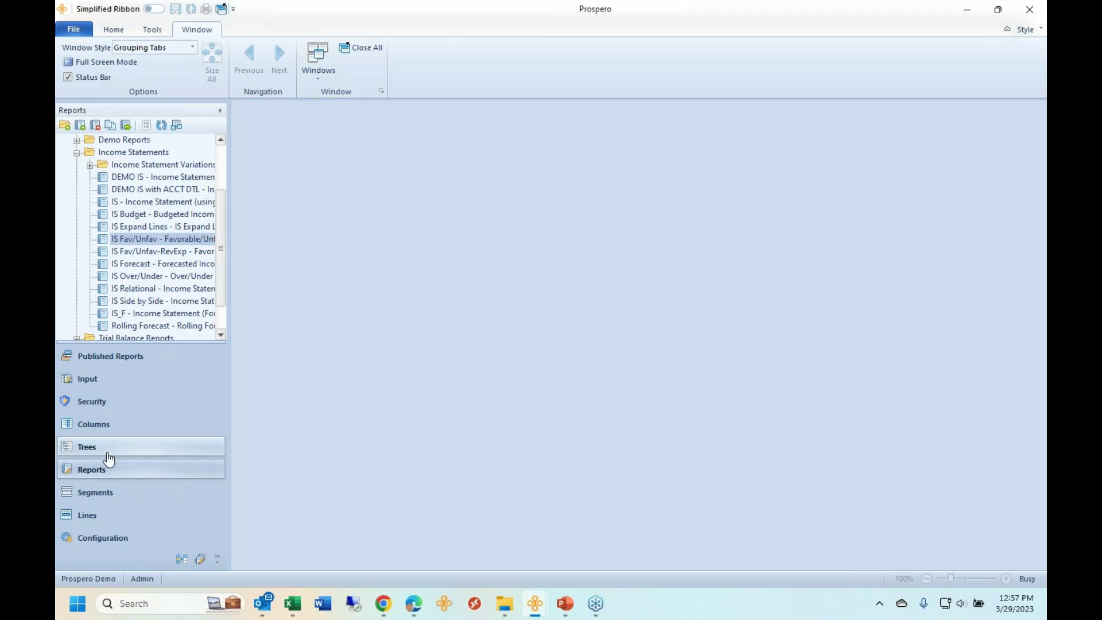
click(102, 404)
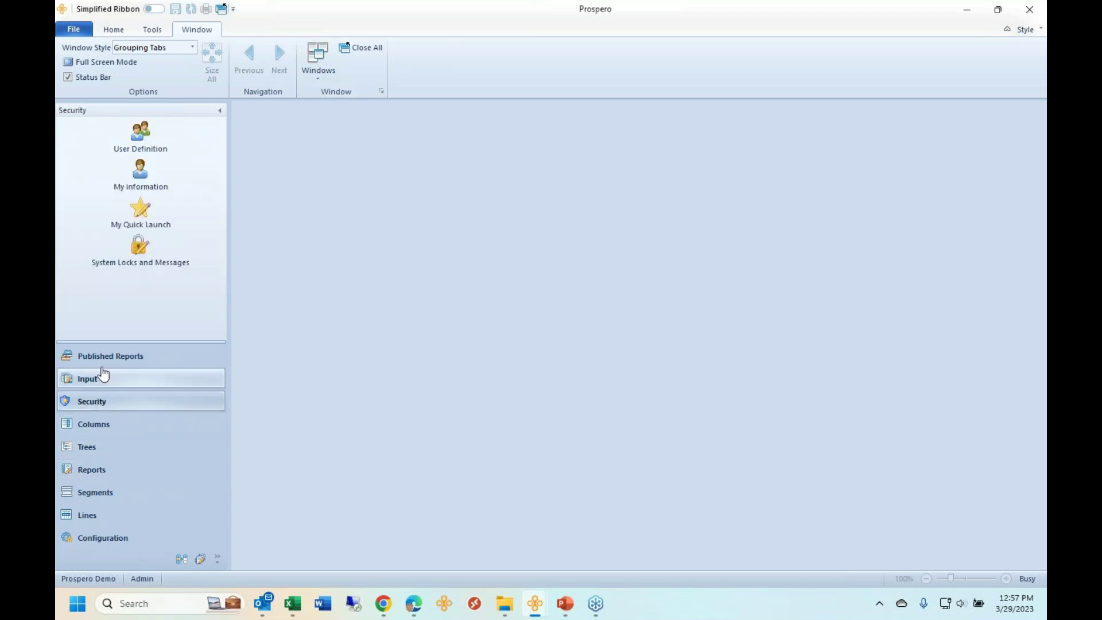
click(137, 137)
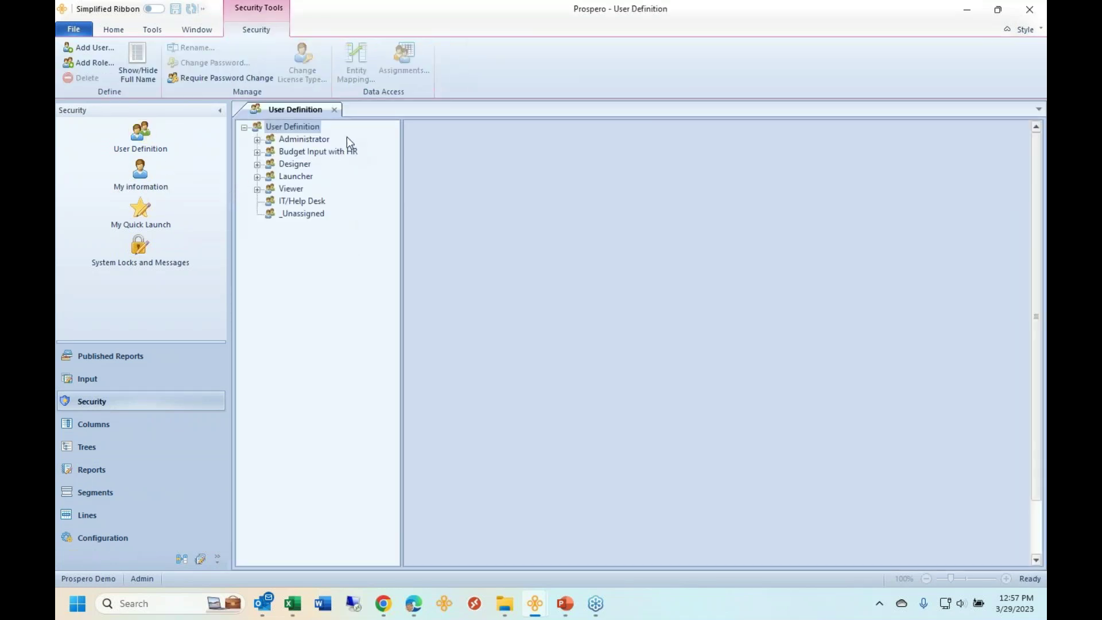
- Examine the permissions of the Administrator, Budget Input with HR and Designer roles and expand them to see their users
click(314, 139)
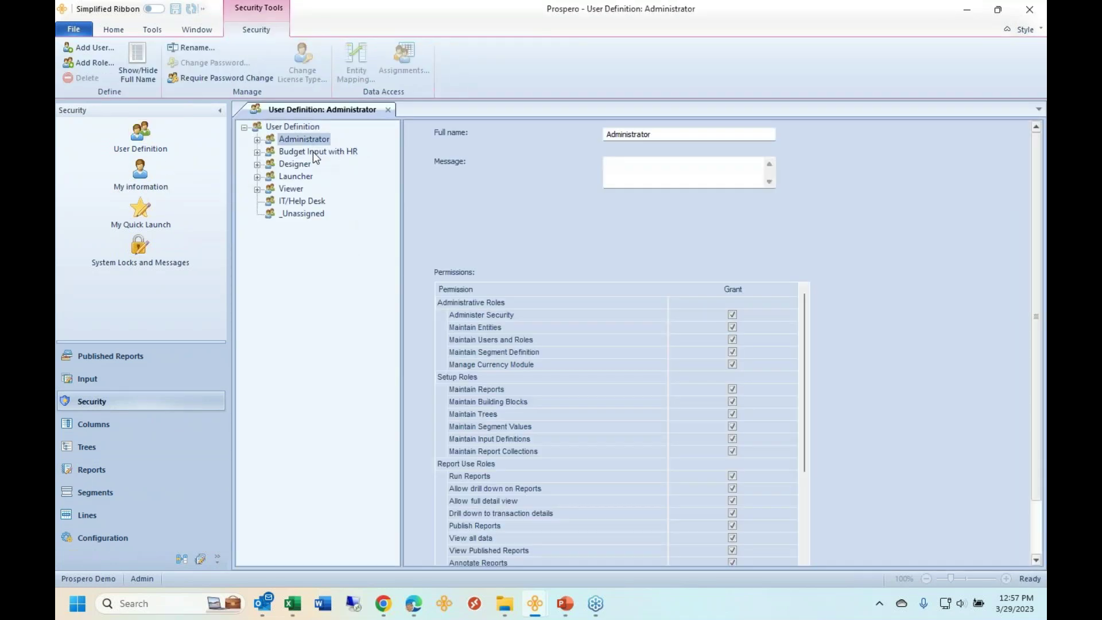
click(314, 153)
click(306, 167)
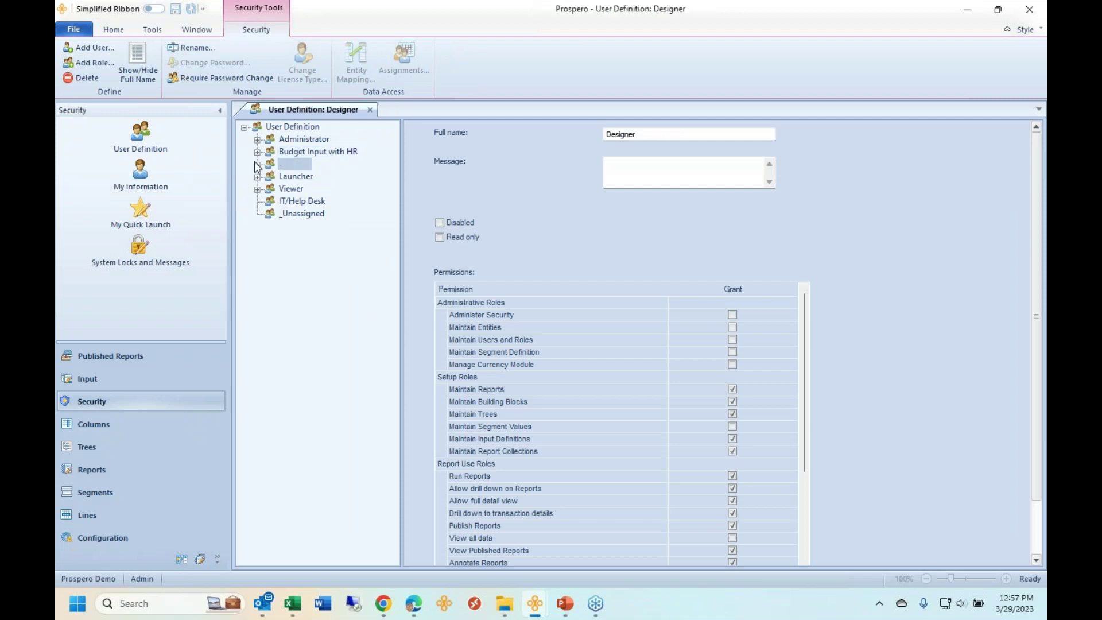
click(258, 152)
click(258, 139)
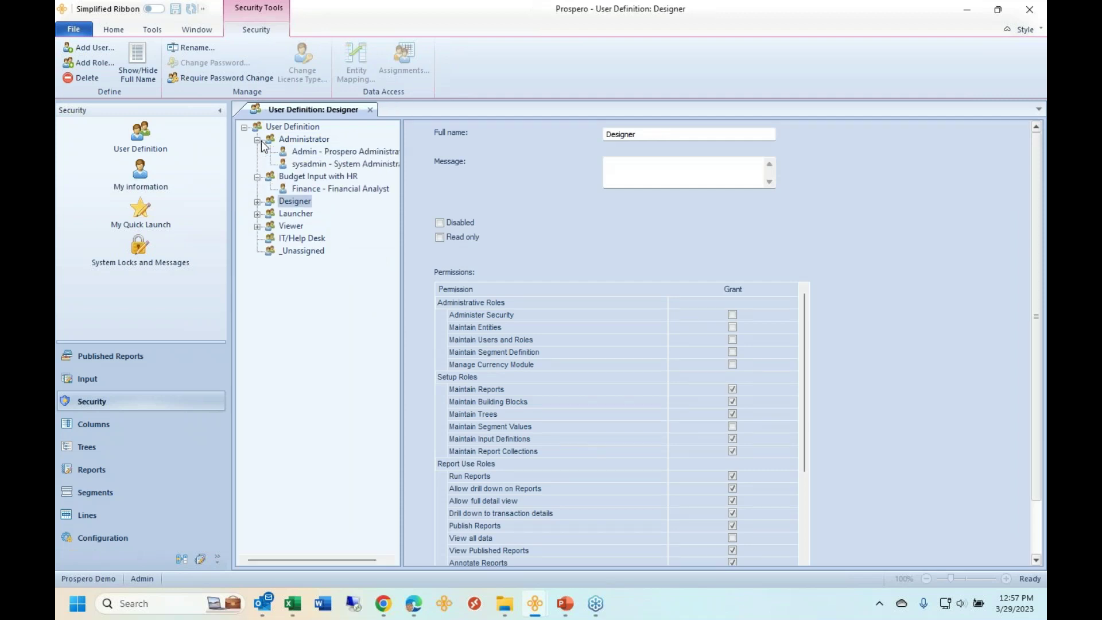
click(257, 201)
- Review the authentication options for adding a user to the Designer role, and close the form without adding one
right_click(309, 203)
mouse_move(362, 216)
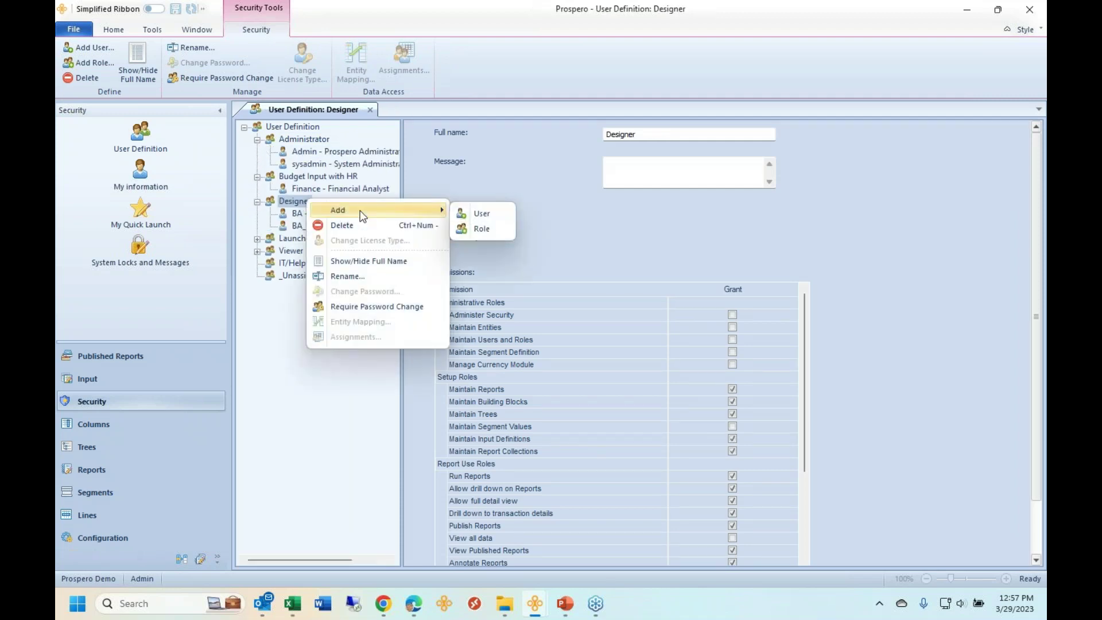
click(488, 230)
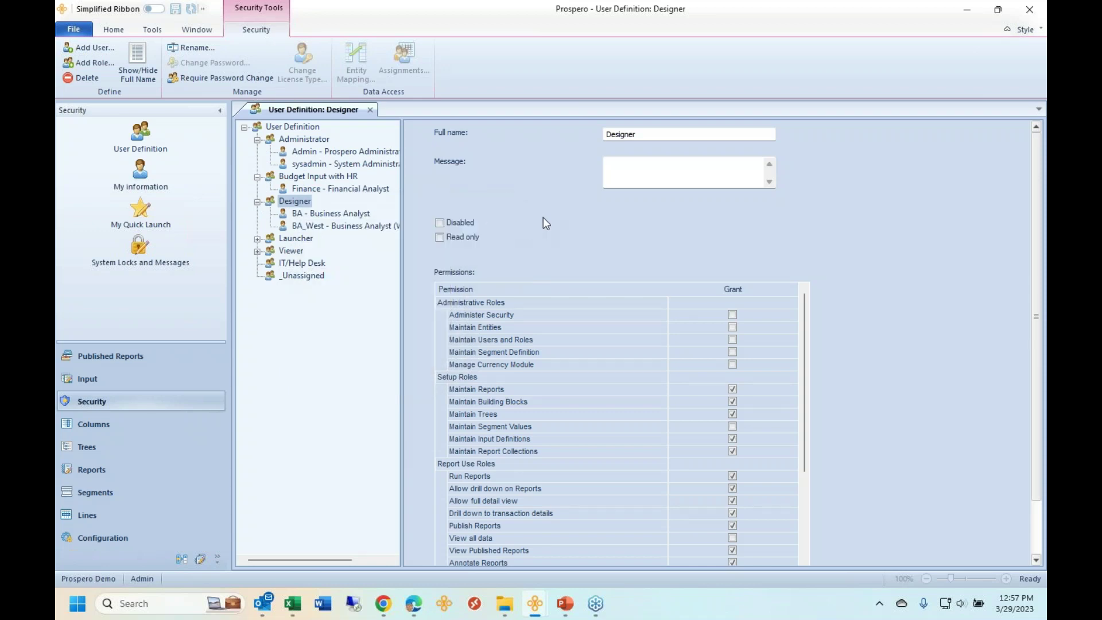
drag(581, 140, 681, 148)
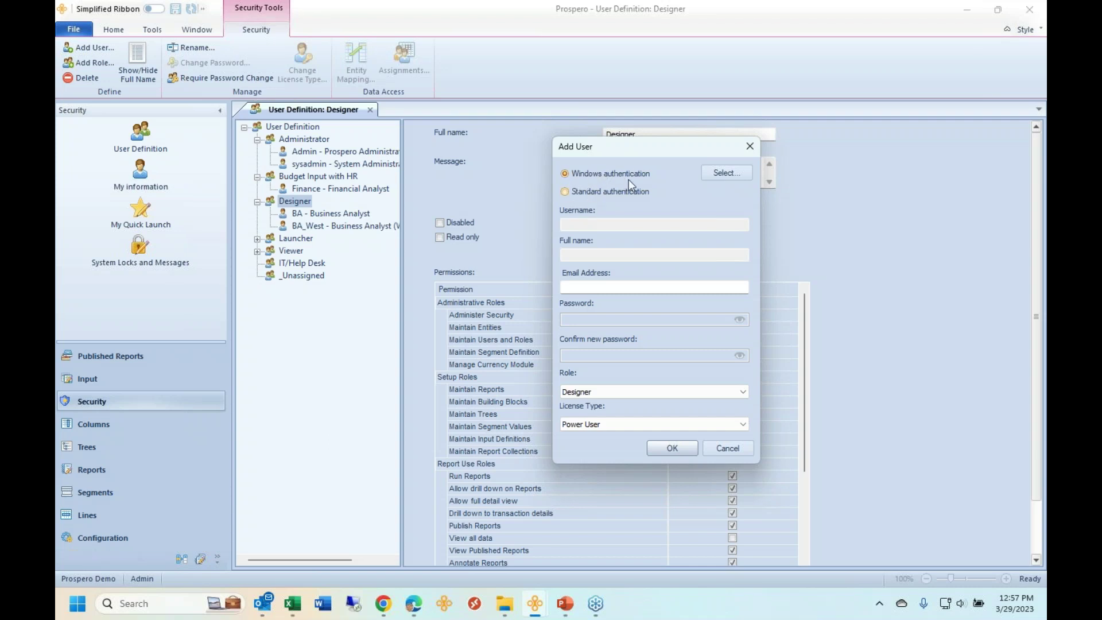
drag(626, 149, 572, 192)
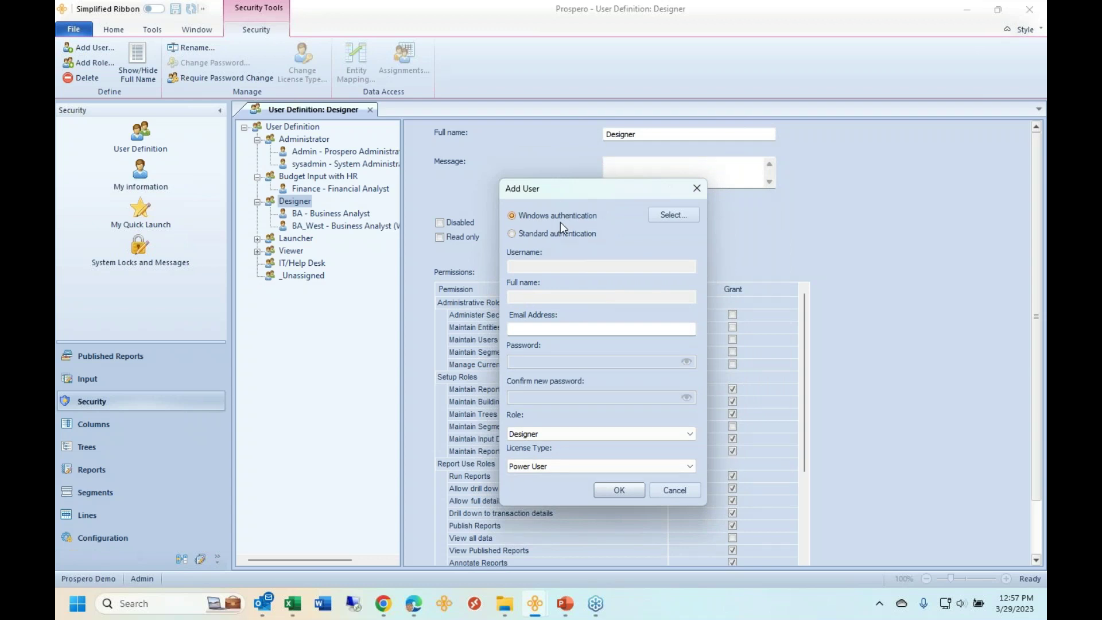
click(676, 491)
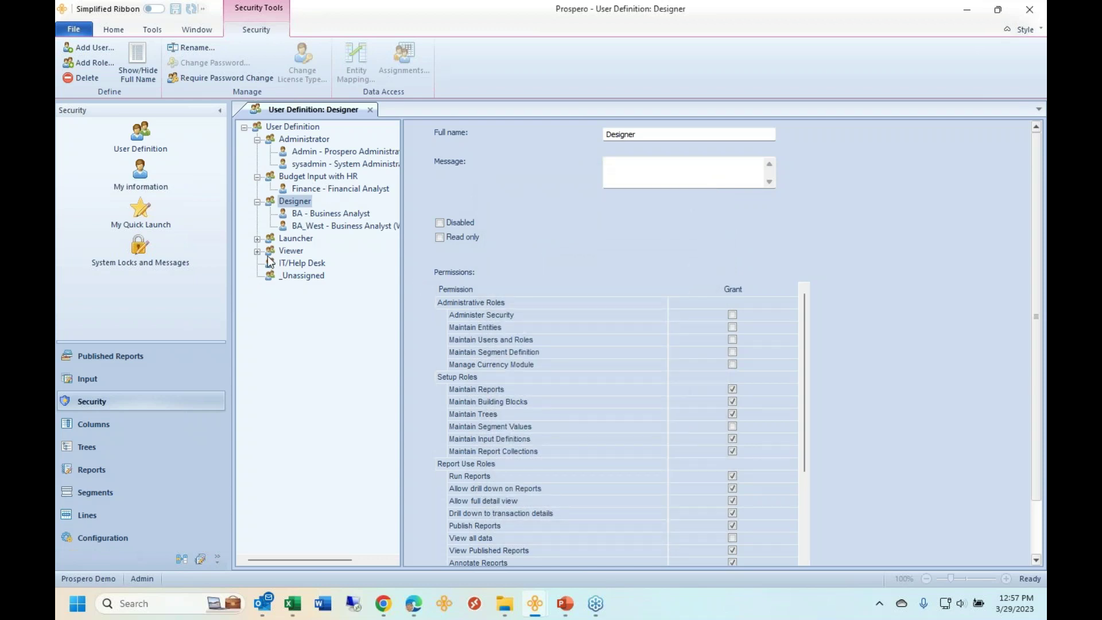
- Open the data access assignments of mgr1 in the Launcher role and insert a second assignment row
click(257, 239)
click(316, 287)
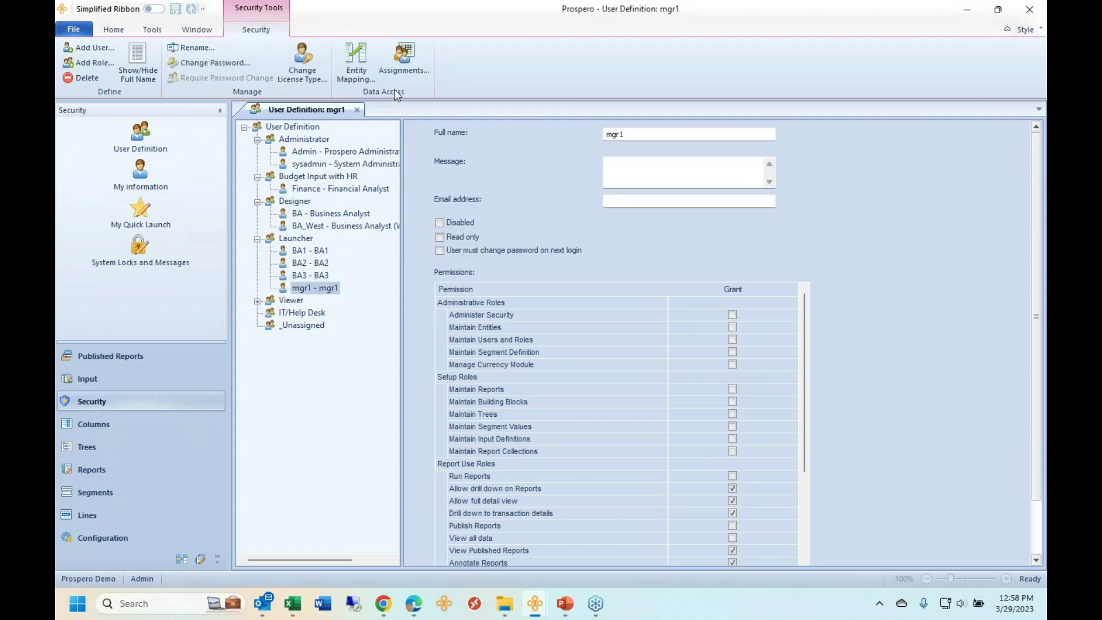
click(406, 61)
click(508, 254)
click(484, 391)
click(404, 269)
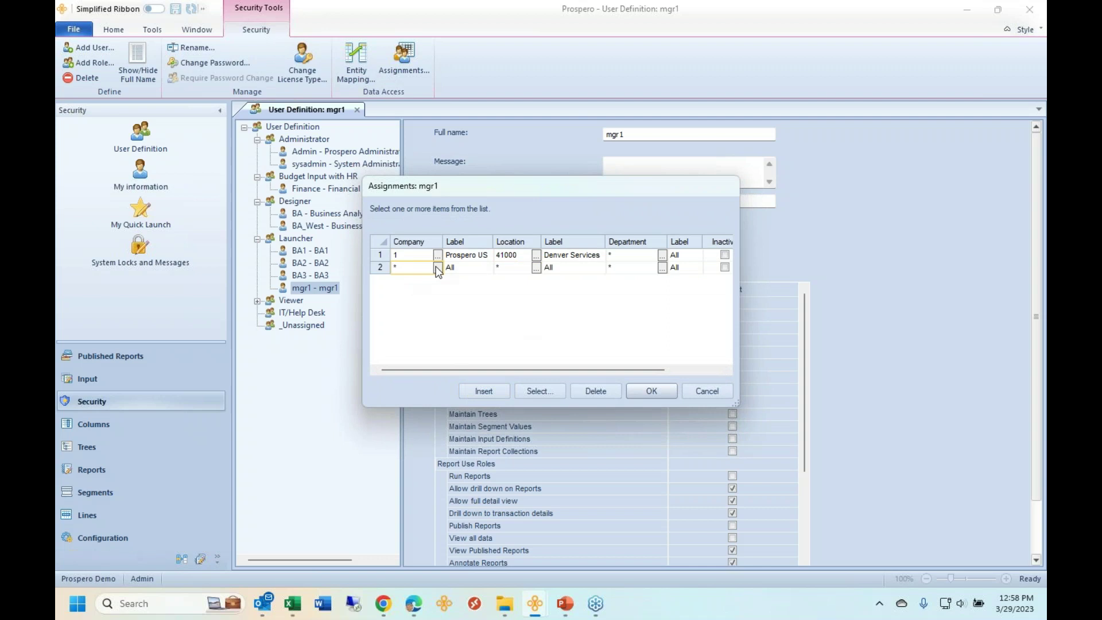
- Set the company of the second assignment row to 2 - Prospero Europe from the All Companies tree
click(437, 268)
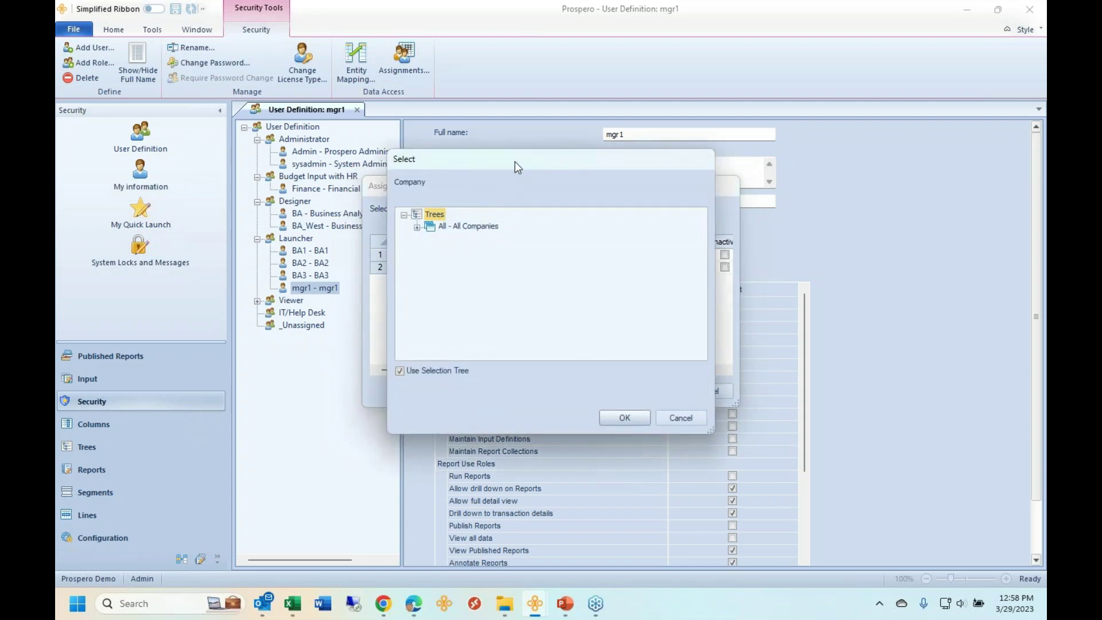
drag(695, 265, 705, 269)
click(598, 331)
click(629, 330)
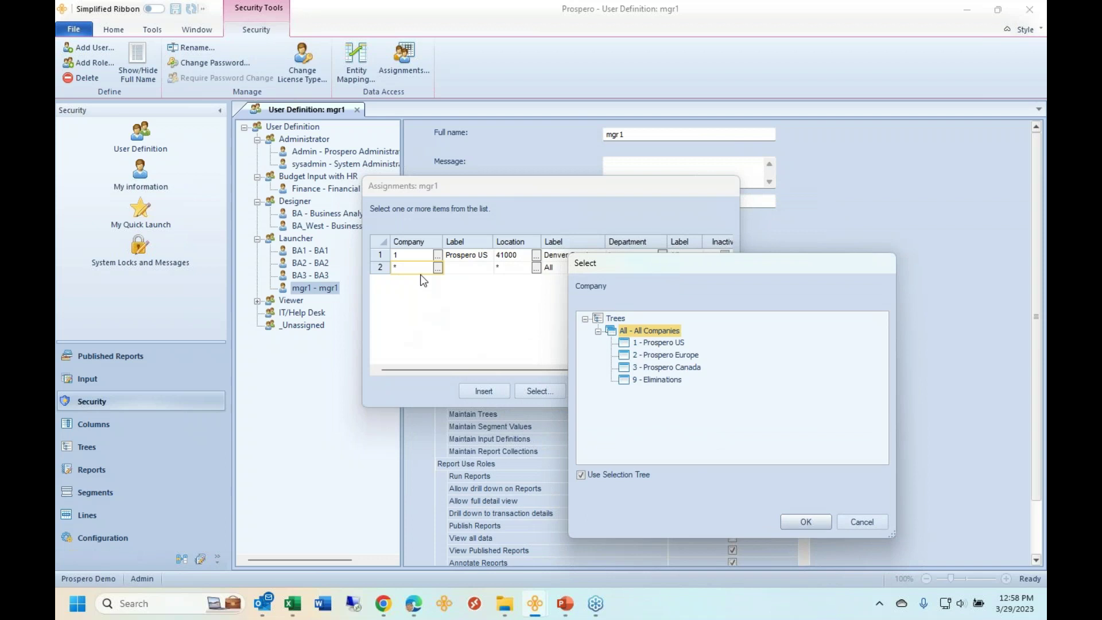
click(687, 356)
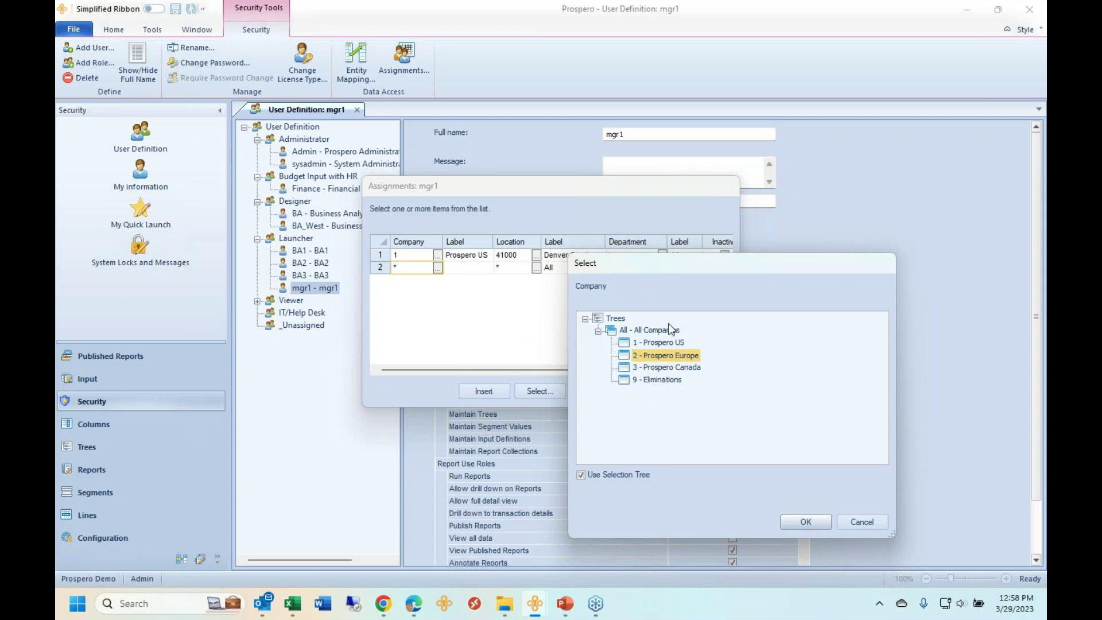
click(805, 522)
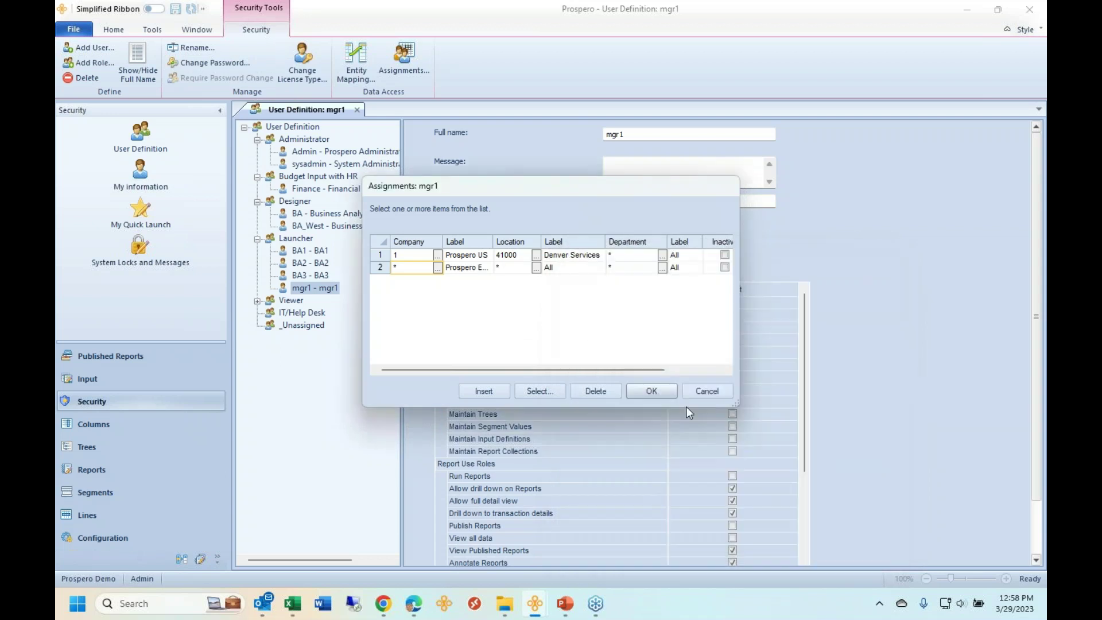
- Set the second row's location to 40000 - Midwest from the TOTRG - Total Company by Region tree and accept the assignments
click(526, 265)
click(536, 268)
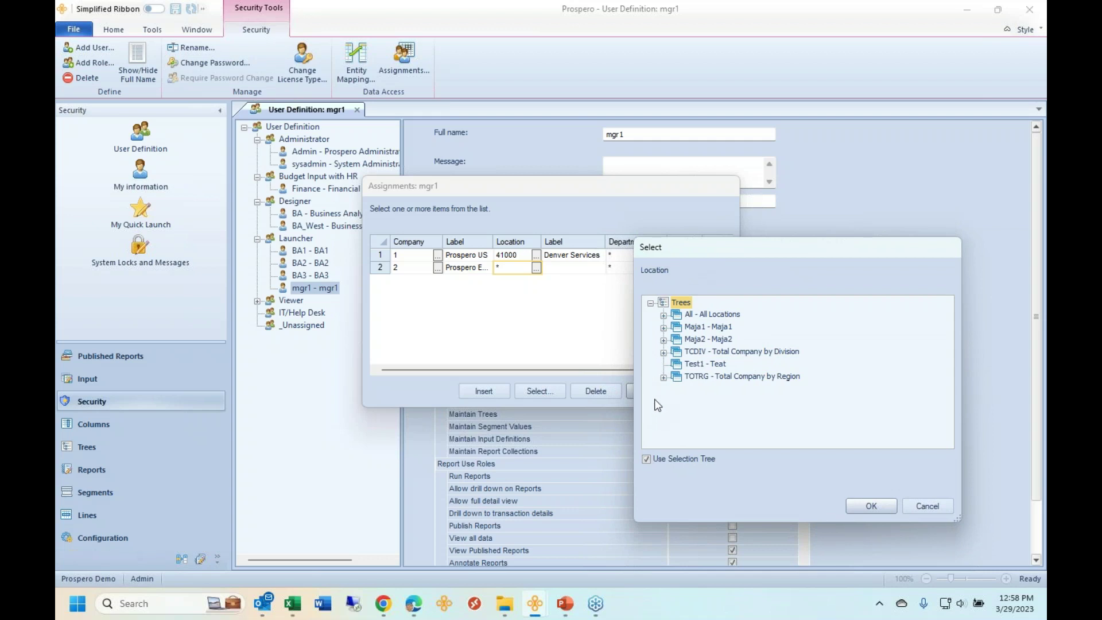
click(664, 377)
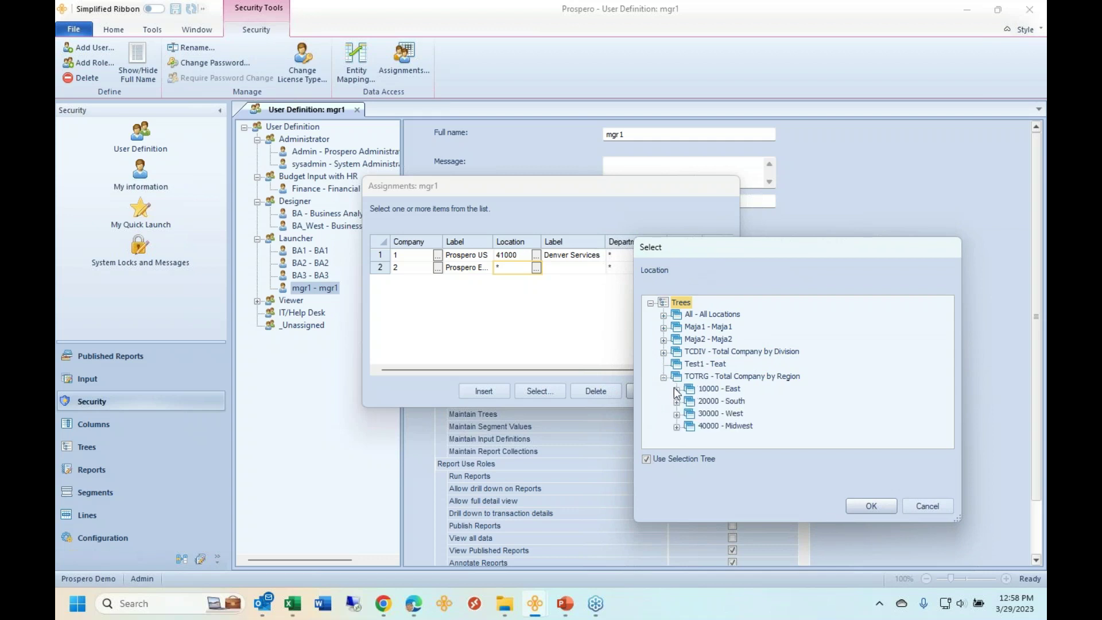
click(677, 428)
click(739, 427)
drag(956, 520, 970, 572)
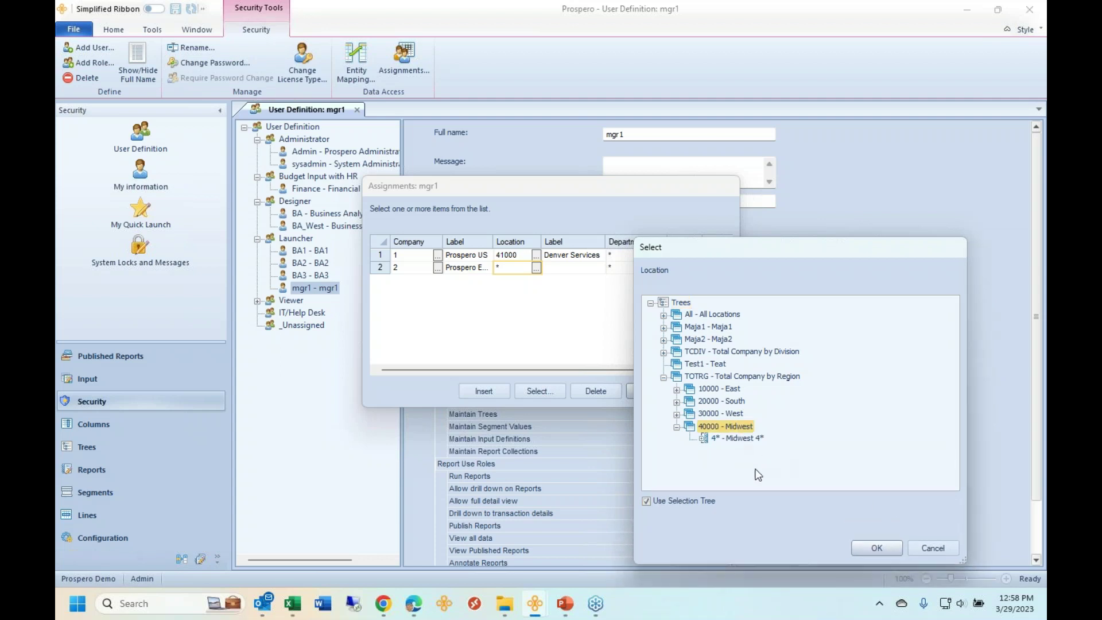
click(876, 546)
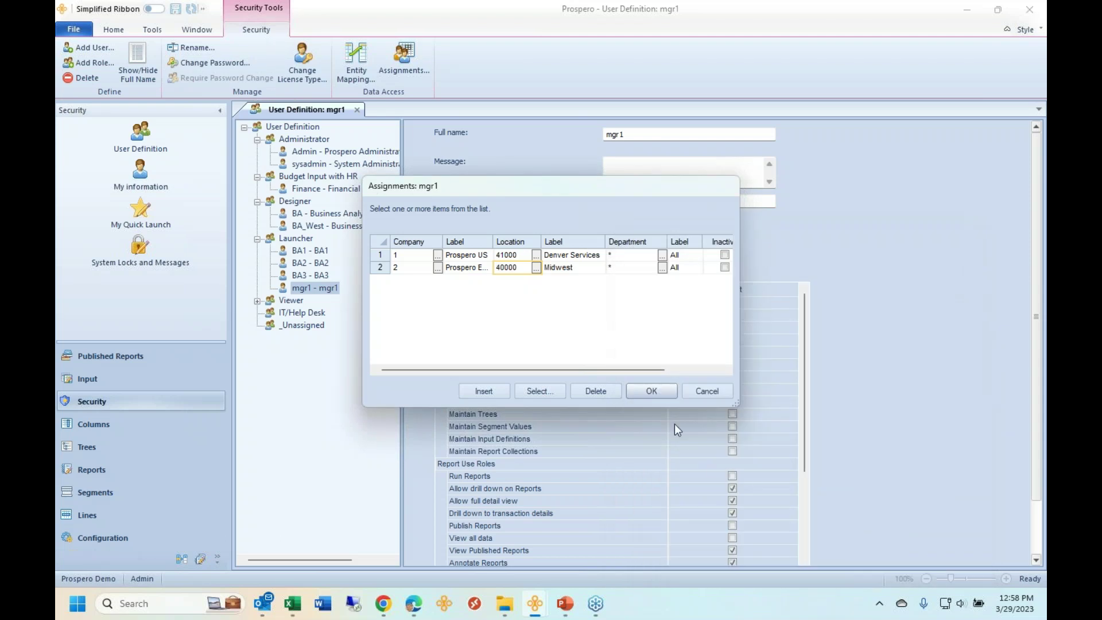
click(651, 396)
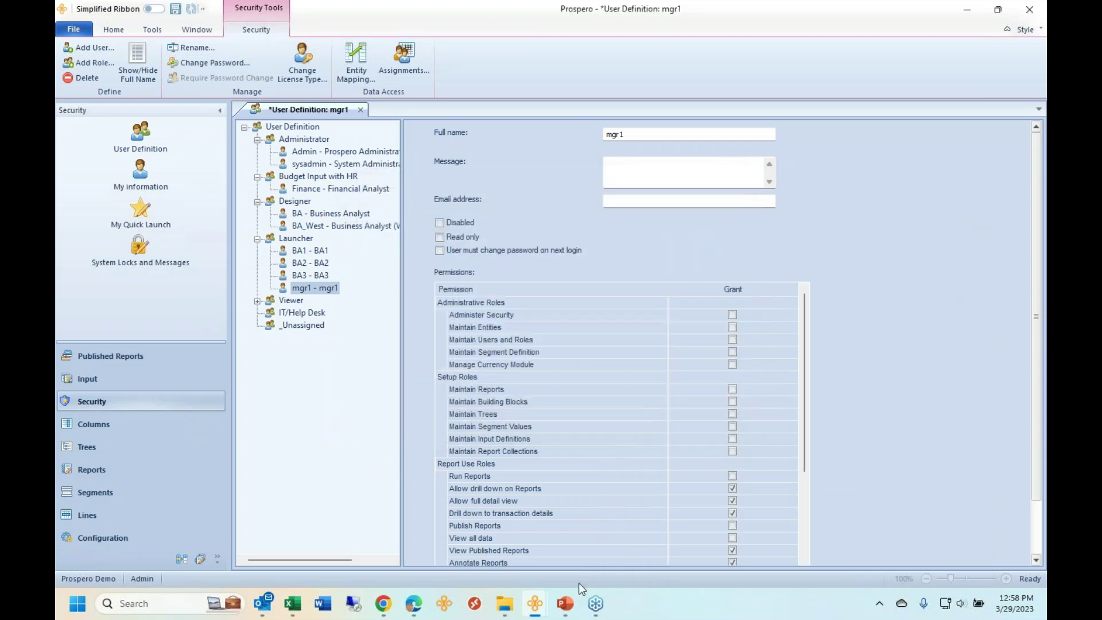
- Switch to the PowerPoint presentation and show slide 15 with the Questions & Answers and Next Steps
click(568, 603)
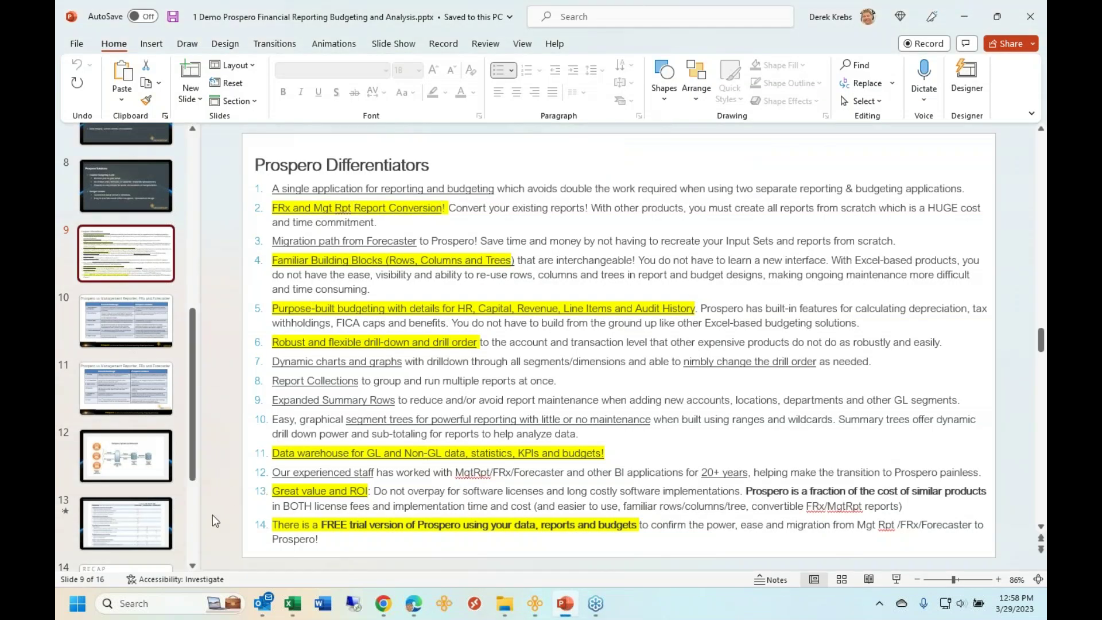
scroll(193, 527, down, 3)
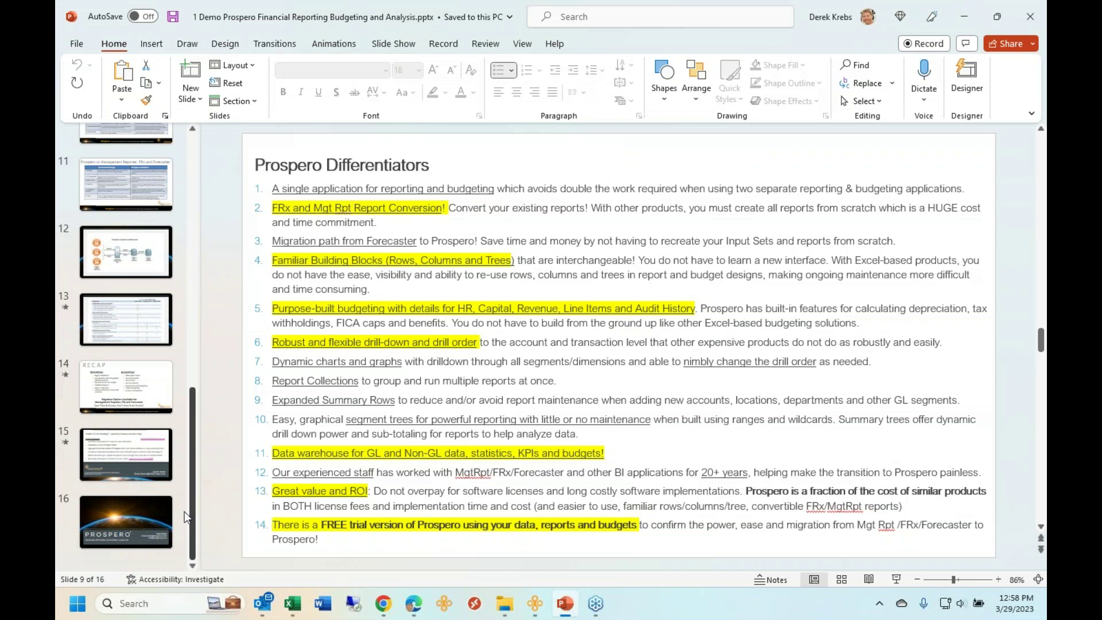
click(155, 458)
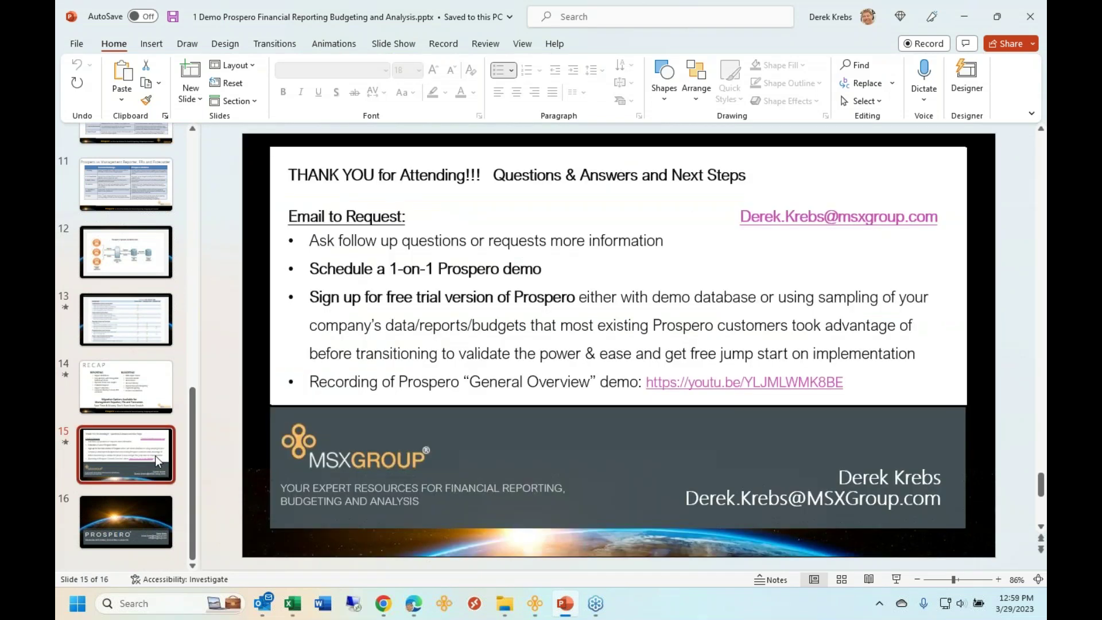